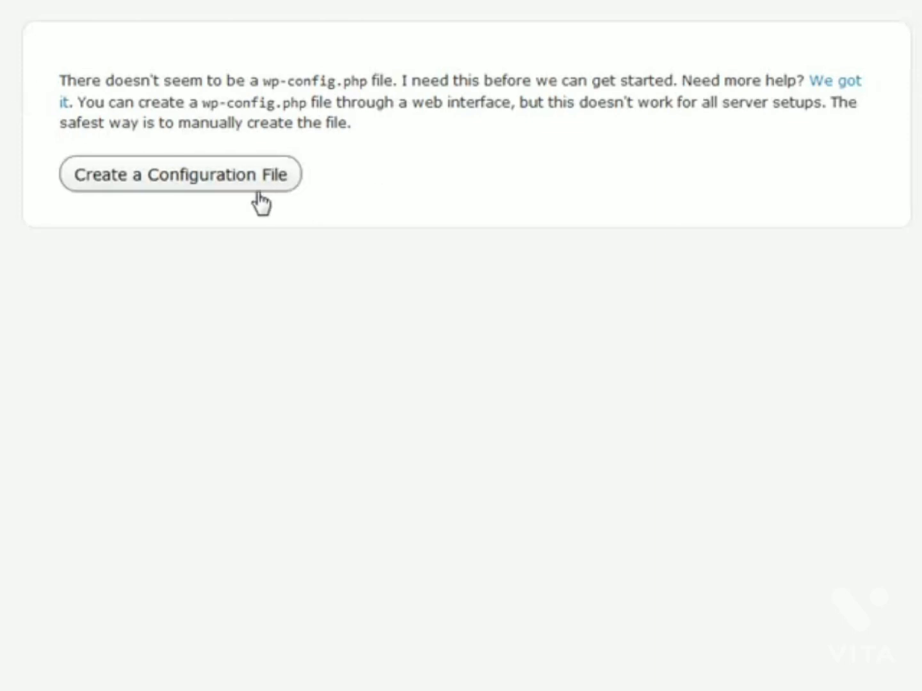
Step: Begin creating the missing wp-config.php file from the setup notice
{"action": "left_click", "coordinate": [220, 185]}
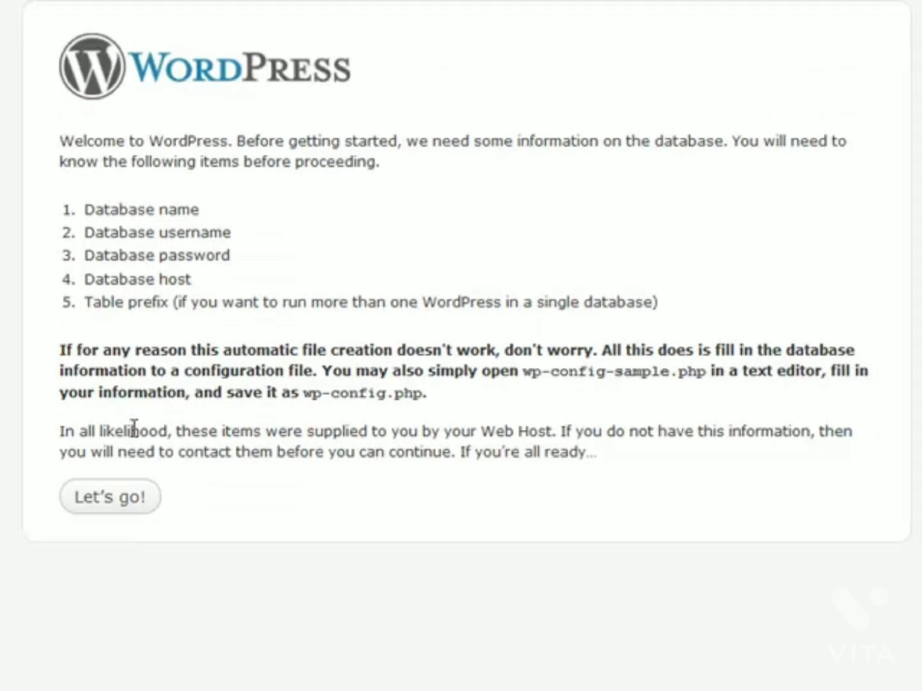
Step: Submit database 'wordpress', user root, host localhost and table prefix wp_ for the connection
{"action": "left_click", "coordinate": [113, 506]}
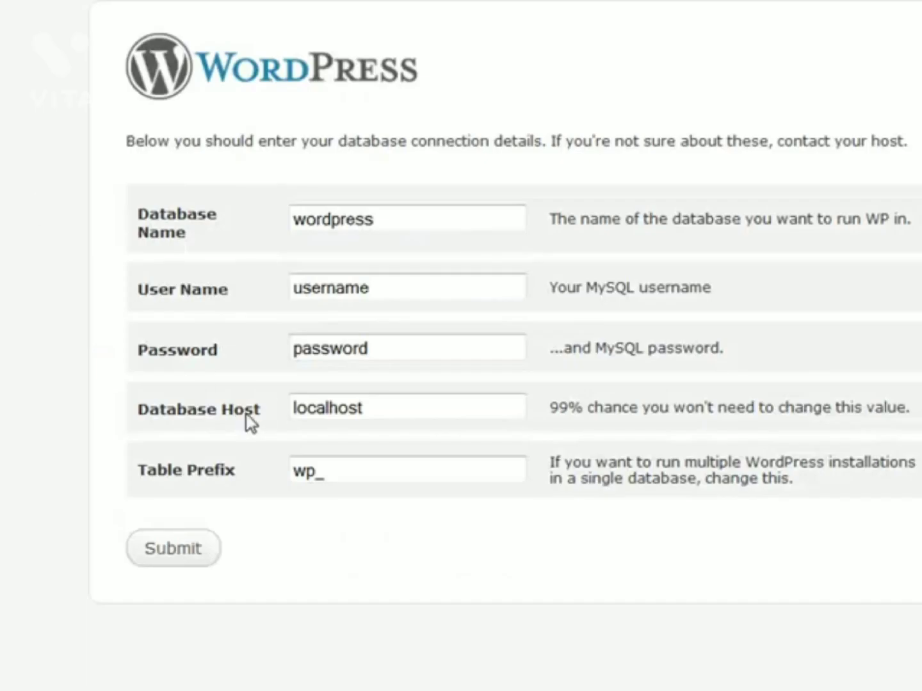
{"action": "left_click_drag", "start_coordinate": [276, 428], "coordinate": [177, 412]}
{"action": "left_click", "coordinate": [226, 416]}
{"action": "left_click", "coordinate": [380, 411]}
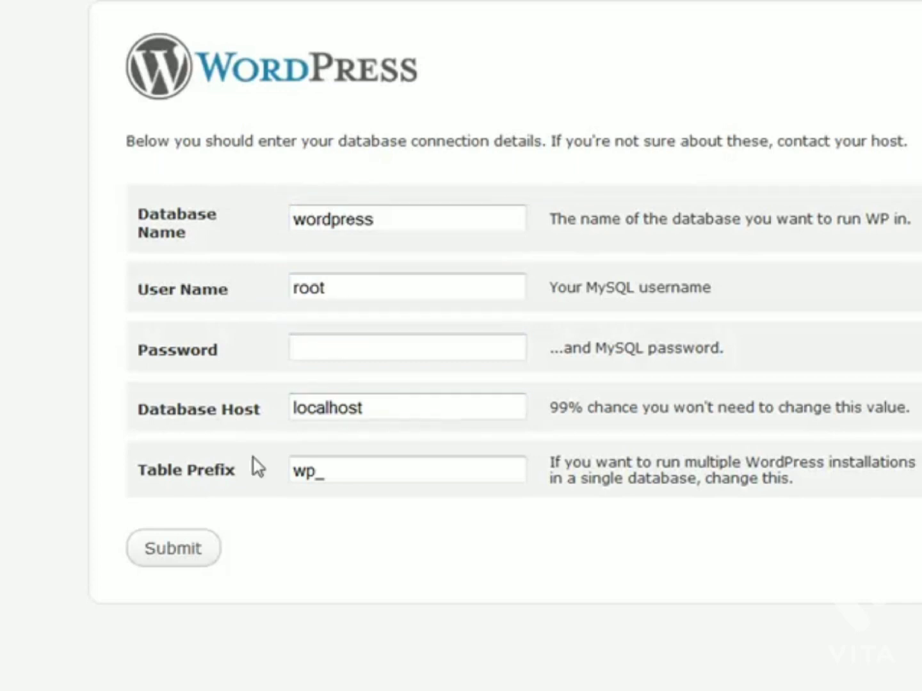
{"action": "left_click", "coordinate": [339, 474]}
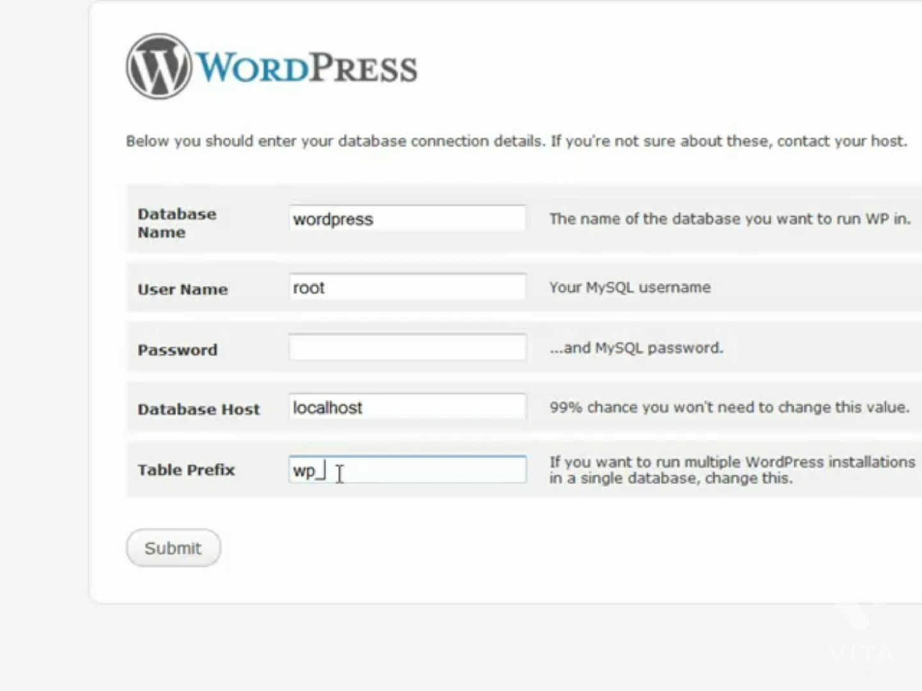
{"action": "left_click", "coordinate": [190, 558]}
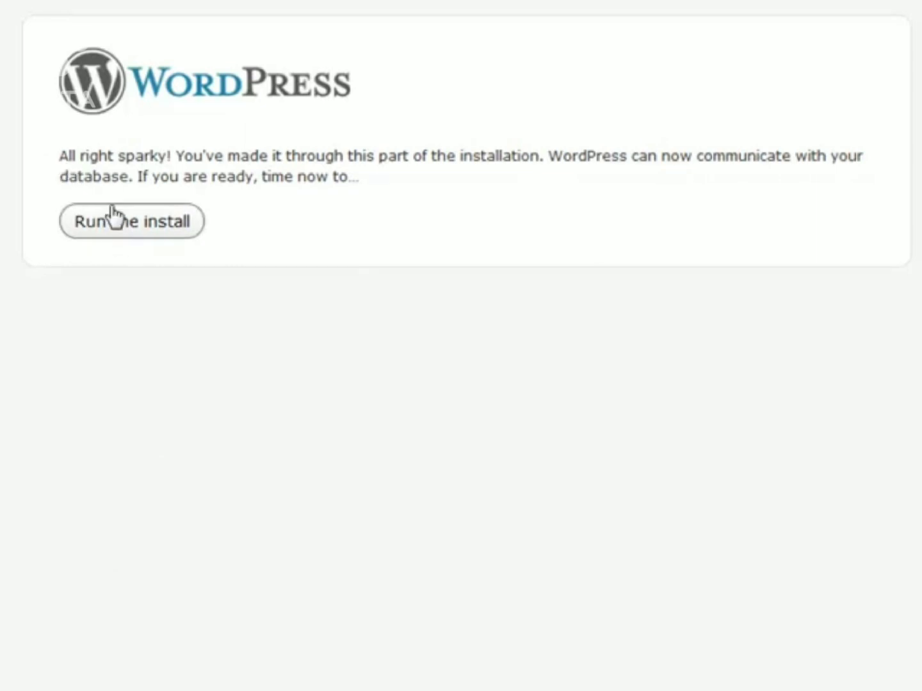
Step: Install WordPress titled 'Here is My Cool Blog' with the admin e-mail, keeping search engines allowed
{"action": "left_click", "coordinate": [126, 224]}
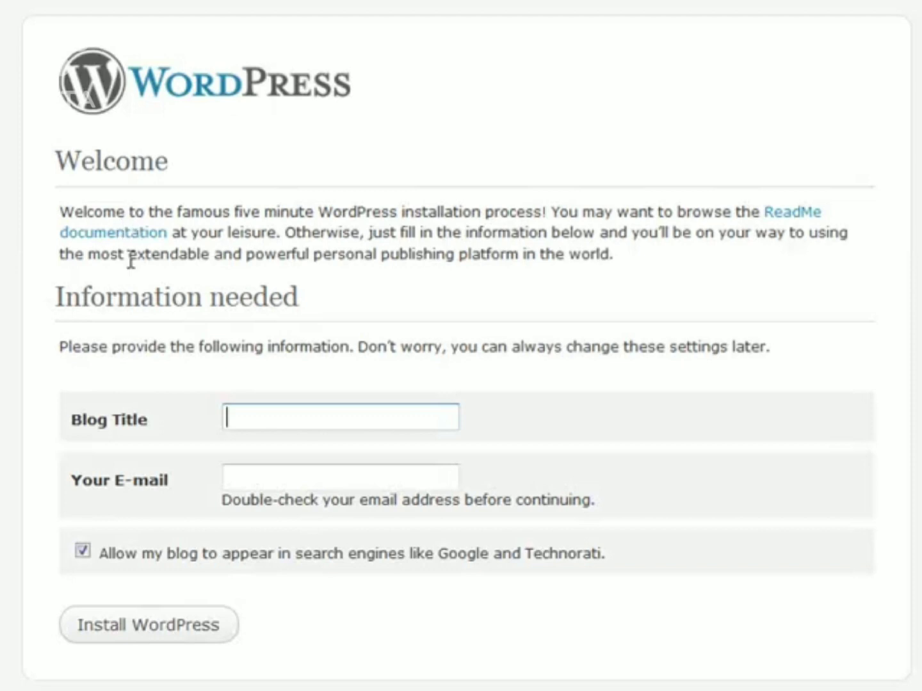
{"action": "left_click", "coordinate": [280, 421]}
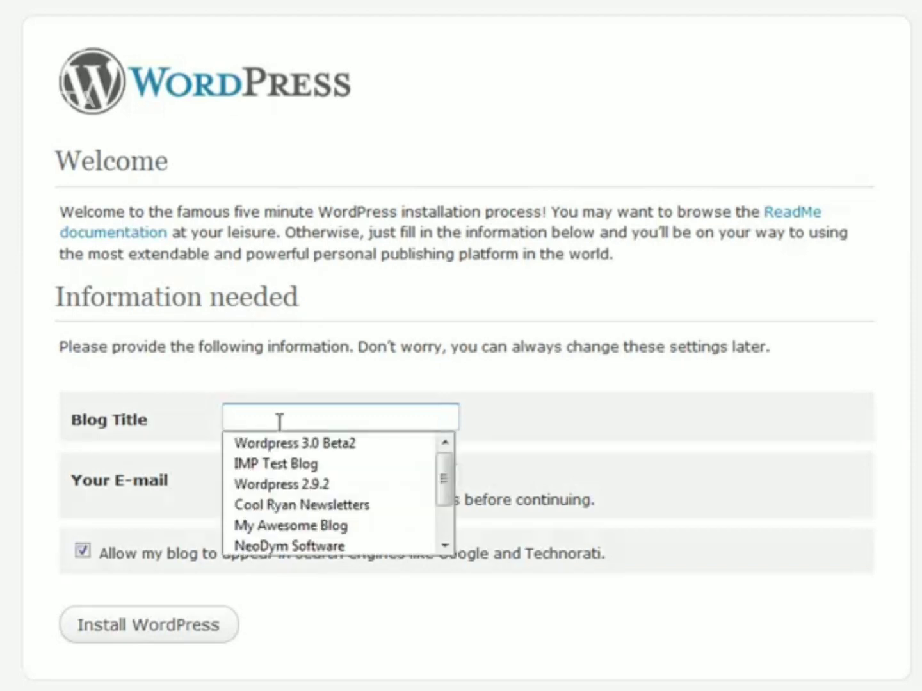
{"action": "type", "text": "Here is"}
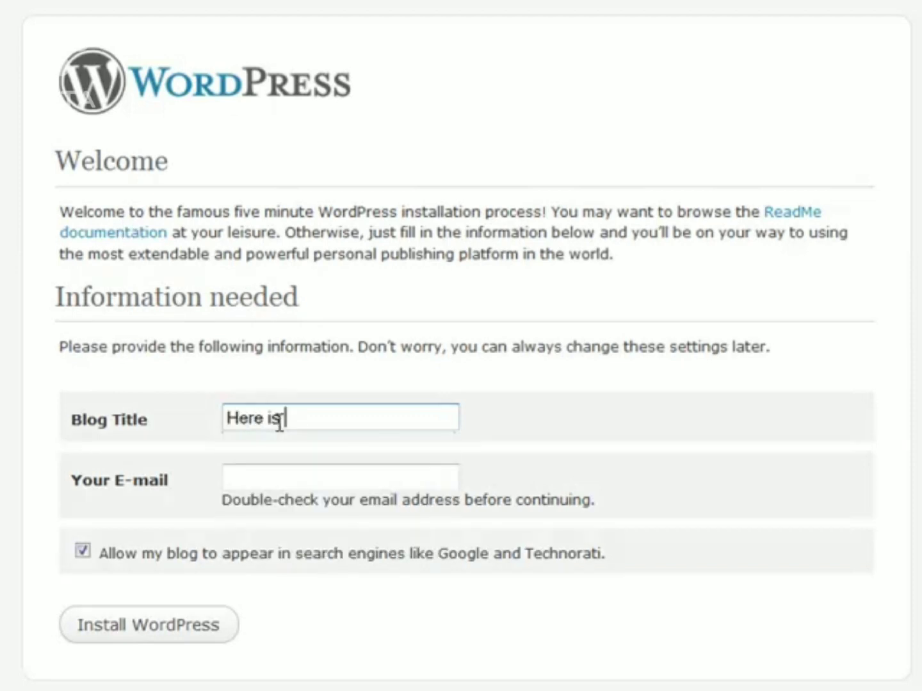
{"action": "type", "text": " My Cool Blog"}
{"action": "key", "text": "Tab"}
{"action": "type", "text": "email@"}
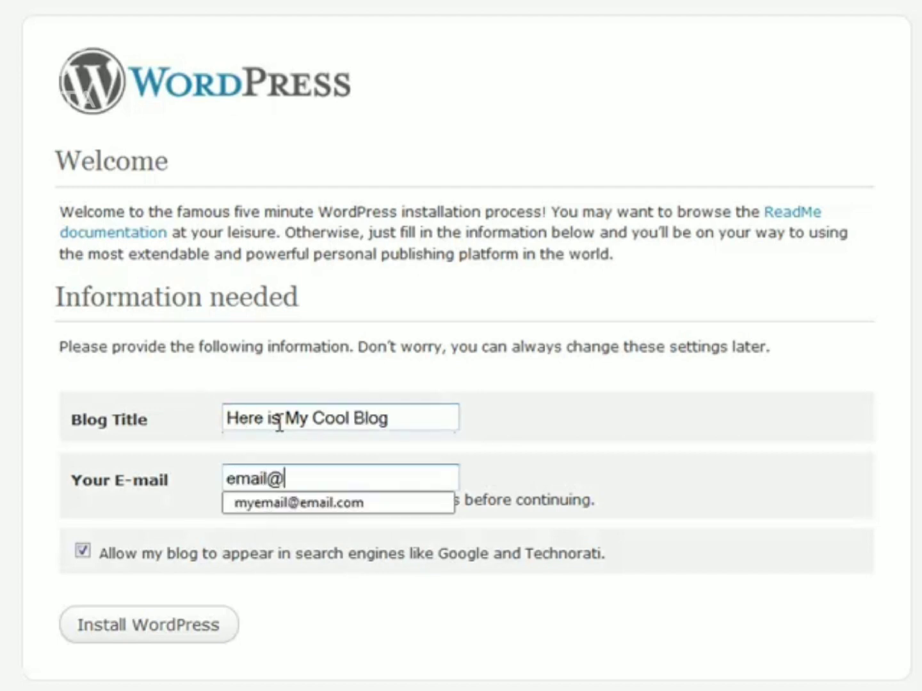
{"action": "key", "text": "Down"}
{"action": "key", "text": "Return"}
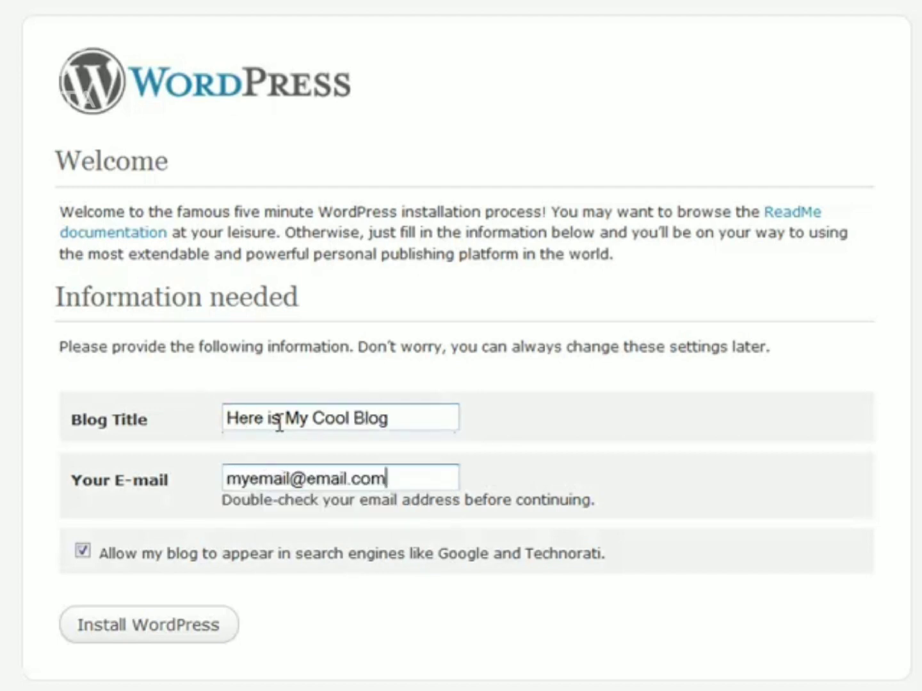
{"action": "left_click_drag", "start_coordinate": [101, 568], "coordinate": [624, 567]}
{"action": "left_click", "coordinate": [624, 566]}
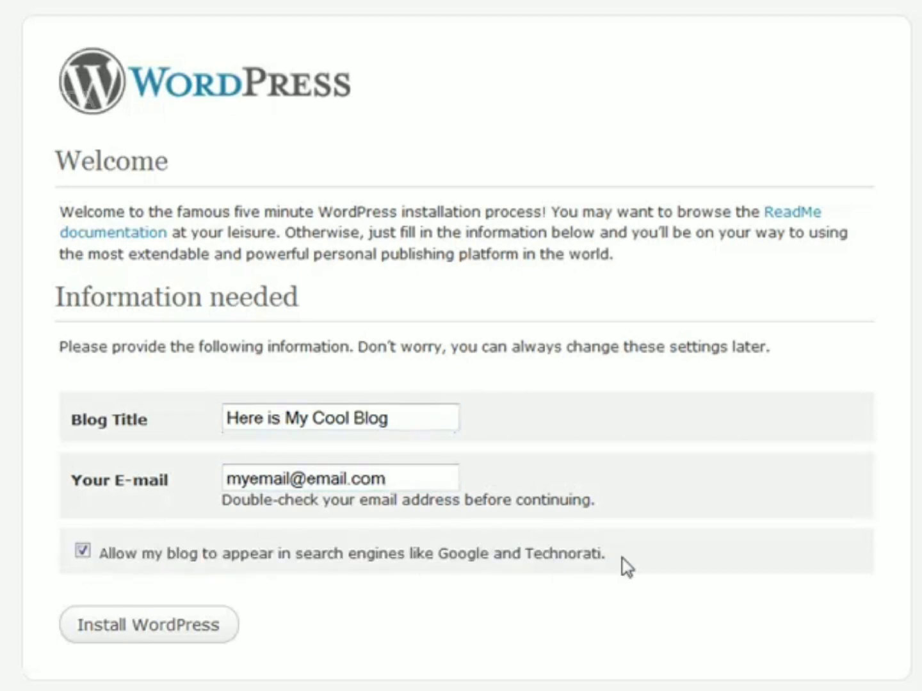
{"action": "left_click", "coordinate": [152, 633]}
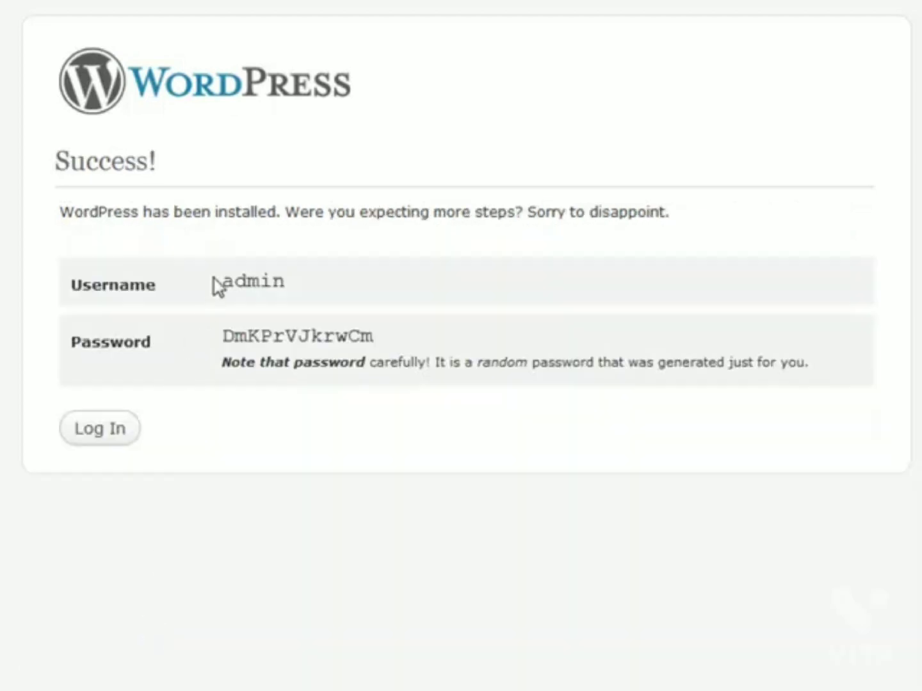
Step: Select the generated username and proceed to log in to the Dashboard
{"action": "left_click_drag", "start_coordinate": [222, 282], "coordinate": [299, 289]}
{"action": "left_click", "coordinate": [388, 326]}
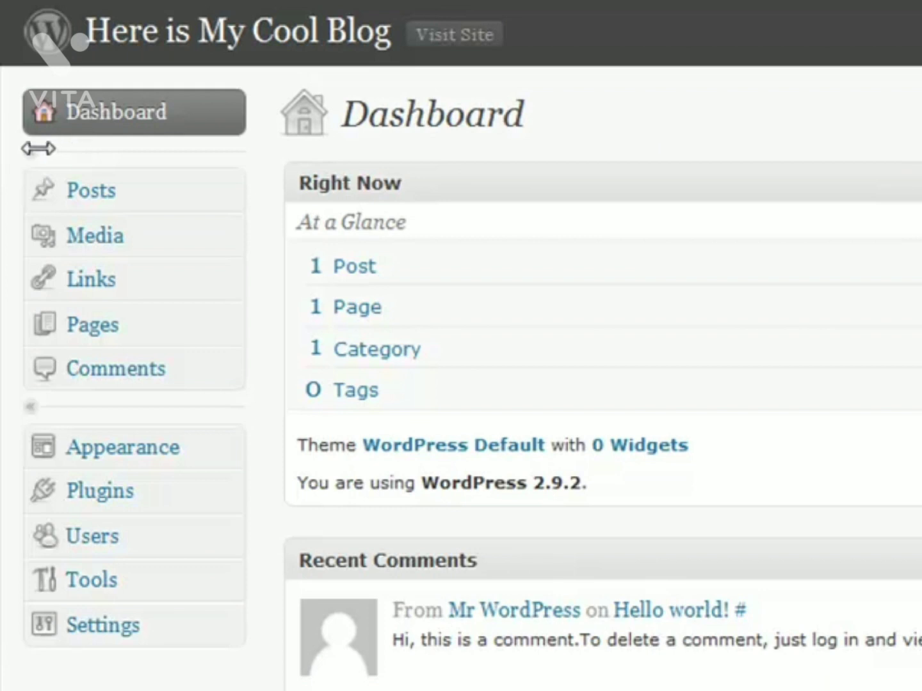
{"action": "left_click", "coordinate": [40, 409]}
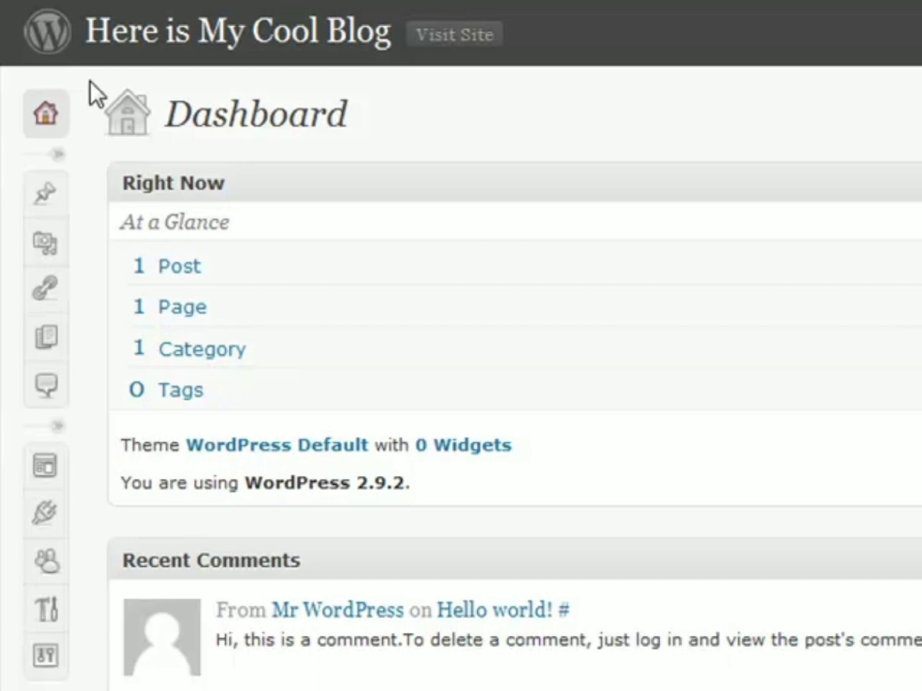
{"action": "mouse_move", "coordinate": [43, 192]}
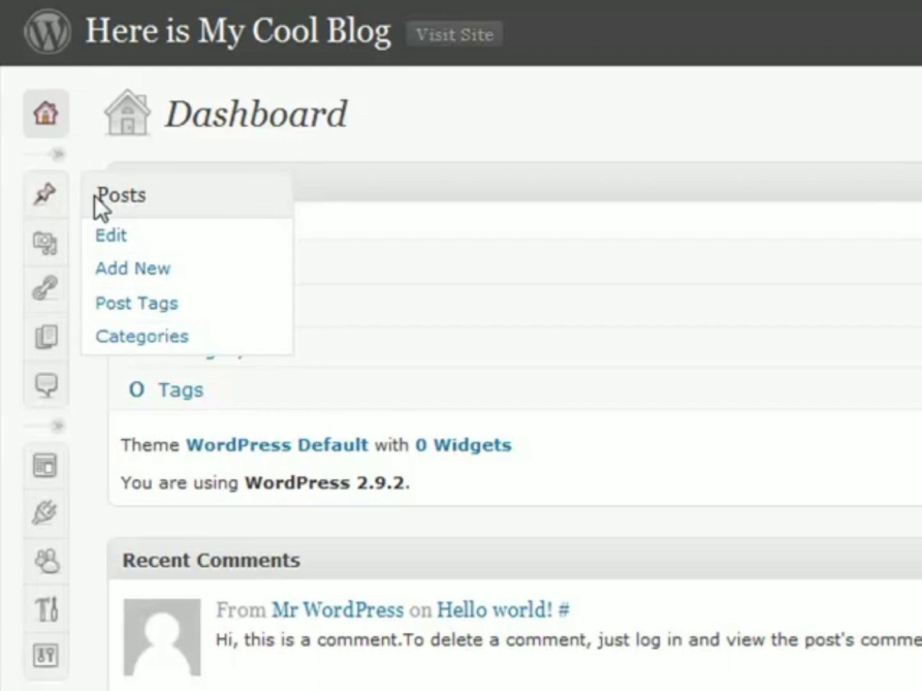
{"action": "left_click", "coordinate": [63, 155]}
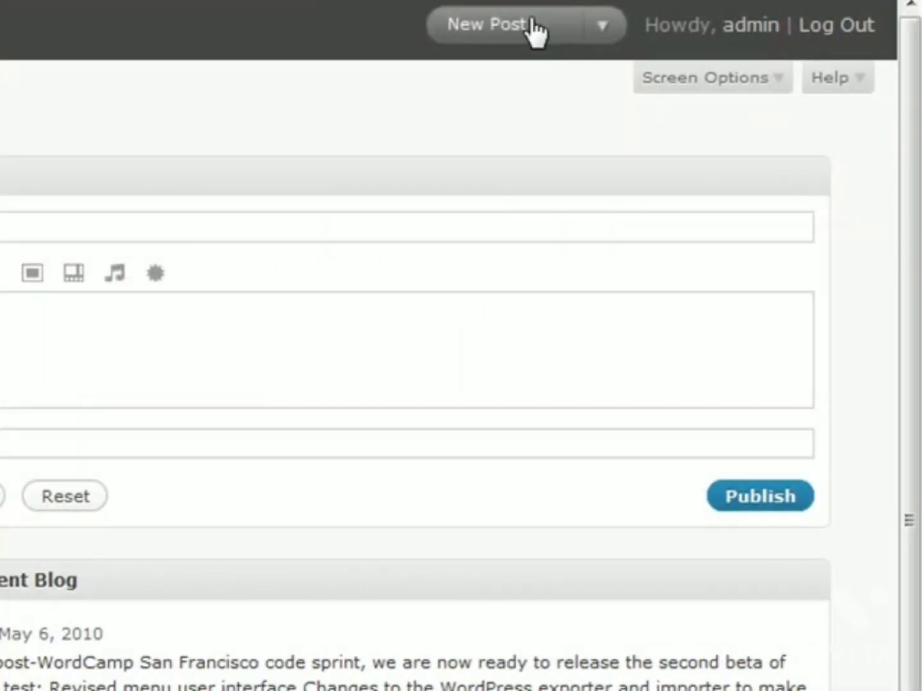
{"action": "left_click", "coordinate": [599, 23]}
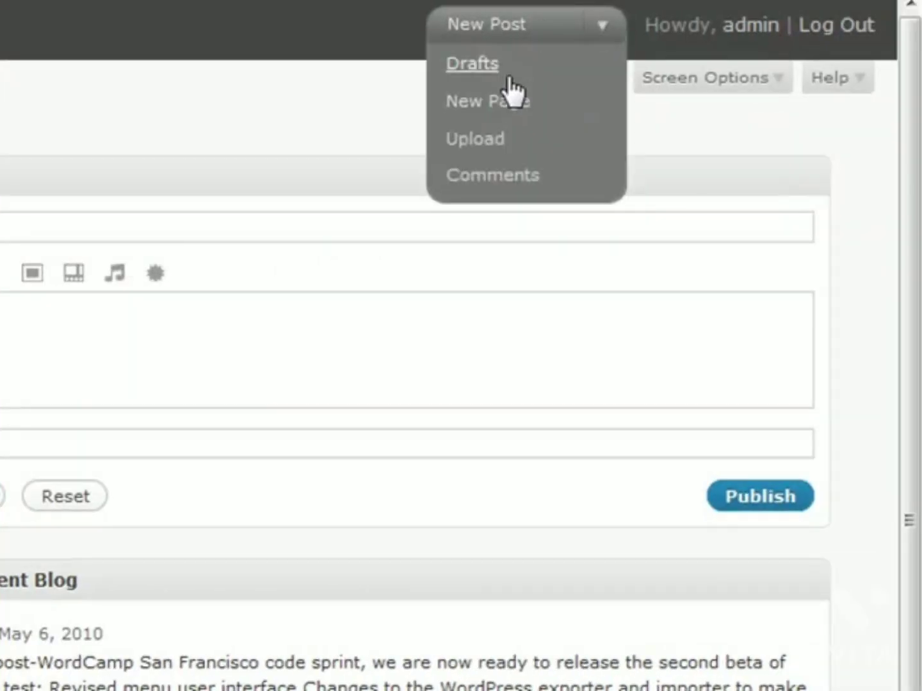
{"action": "left_click", "coordinate": [476, 28]}
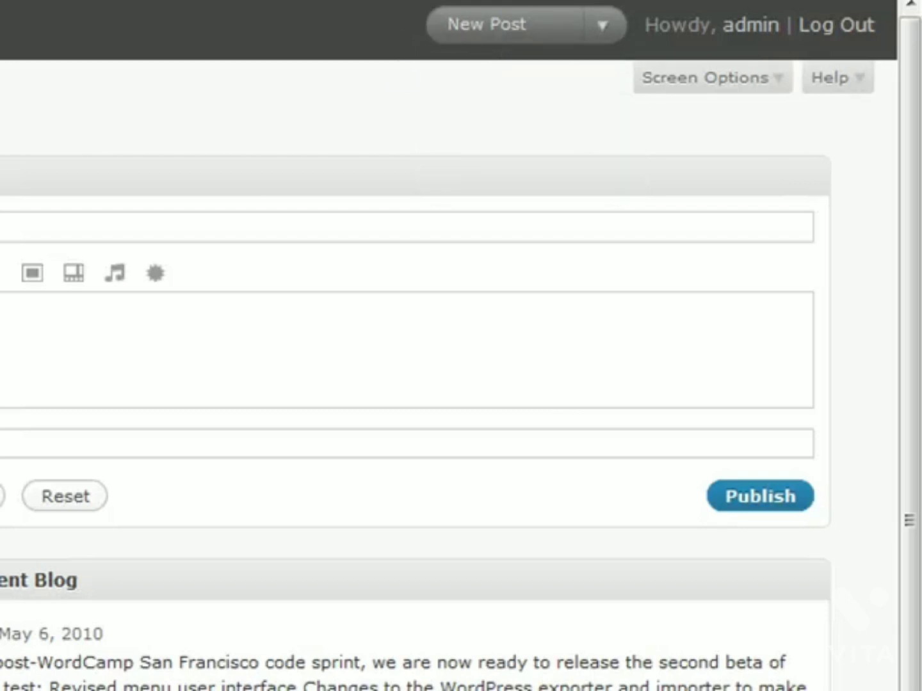
{"action": "left_click", "coordinate": [590, 26]}
{"action": "left_click", "coordinate": [601, 27]}
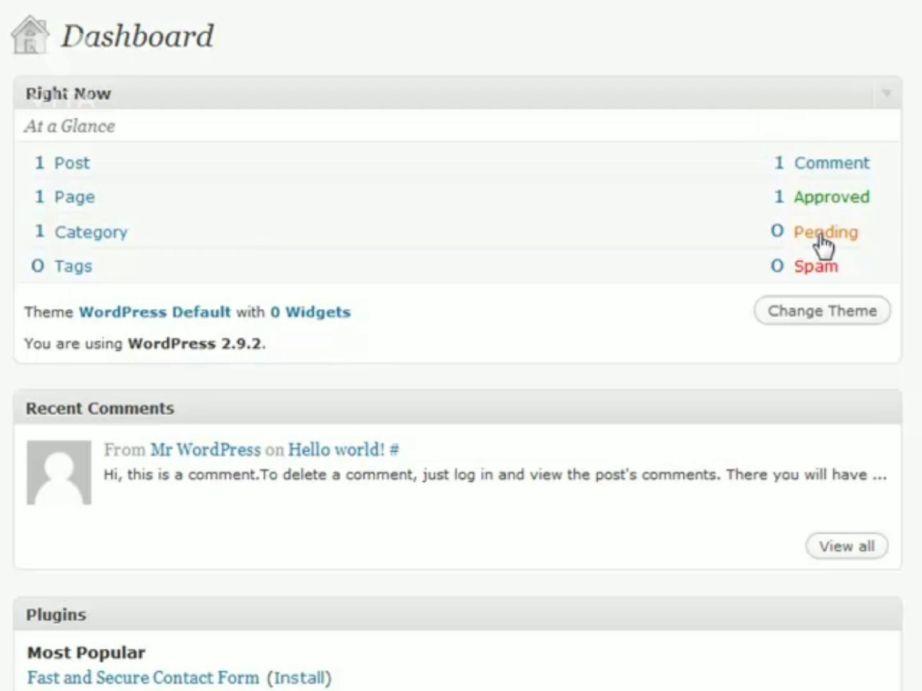
{"action": "left_click_drag", "start_coordinate": [847, 268], "coordinate": [747, 263]}
{"action": "left_click", "coordinate": [740, 263]}
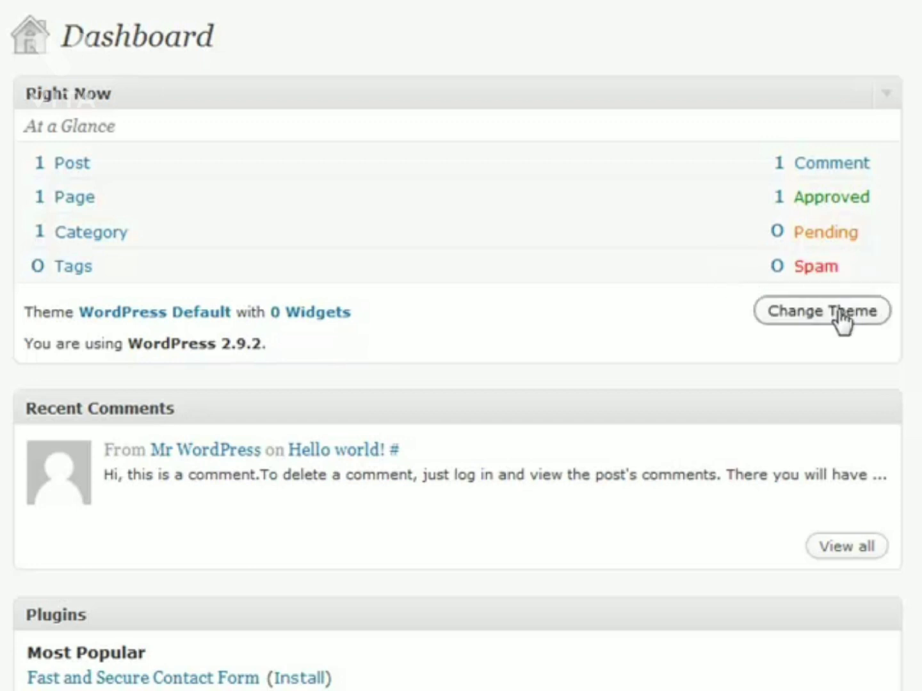
{"action": "left_click_drag", "start_coordinate": [54, 344], "coordinate": [128, 345]}
{"action": "left_click", "coordinate": [284, 343]}
{"action": "left_click", "coordinate": [135, 341]}
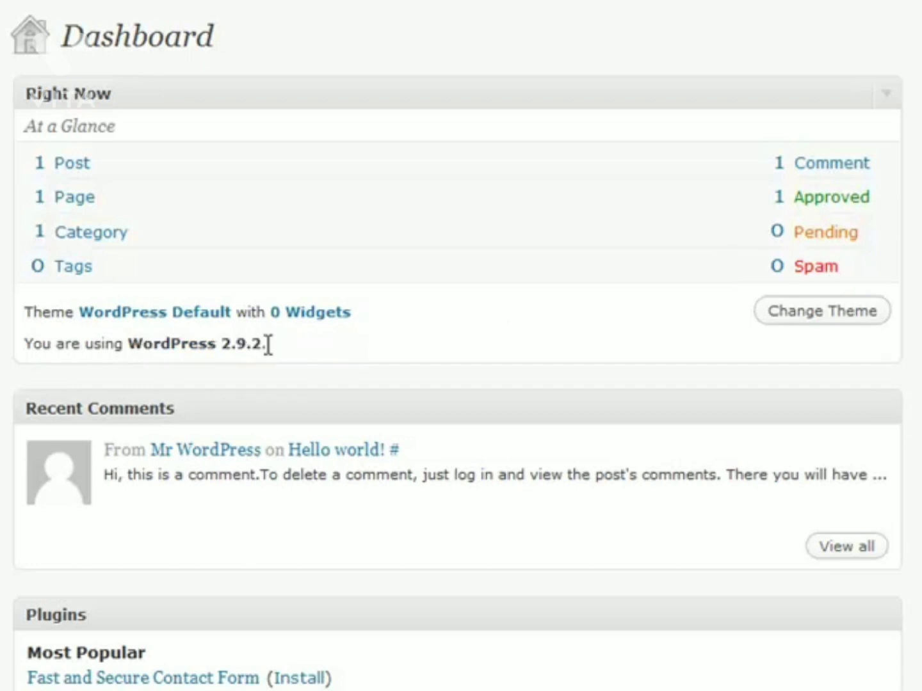
{"action": "scroll", "coordinate": [552, 231], "scroll_direction": "down", "scroll_amount": 3}
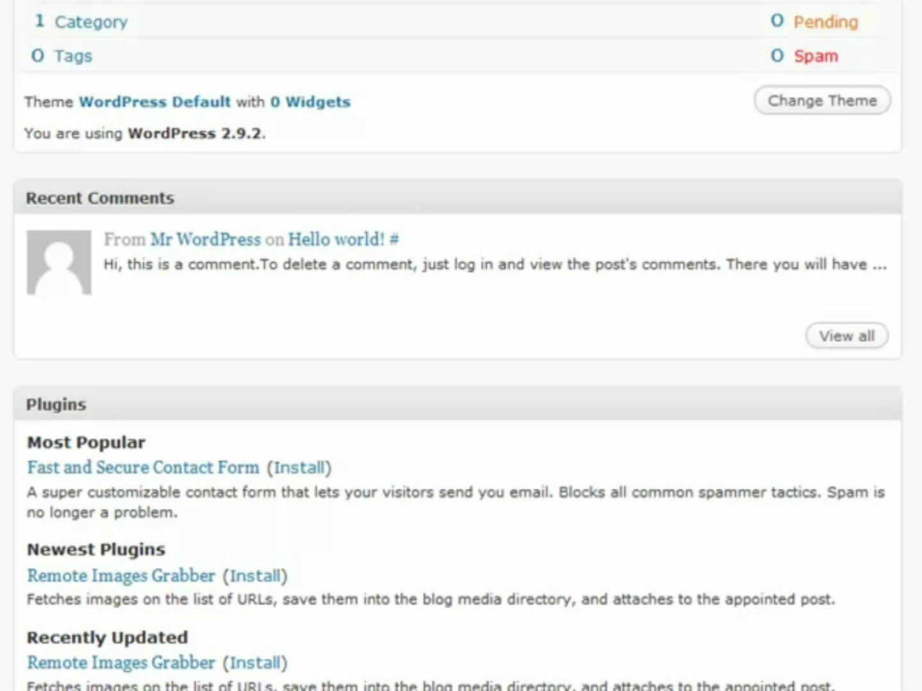
{"action": "scroll", "coordinate": [629, 522], "scroll_direction": "up", "scroll_amount": 3}
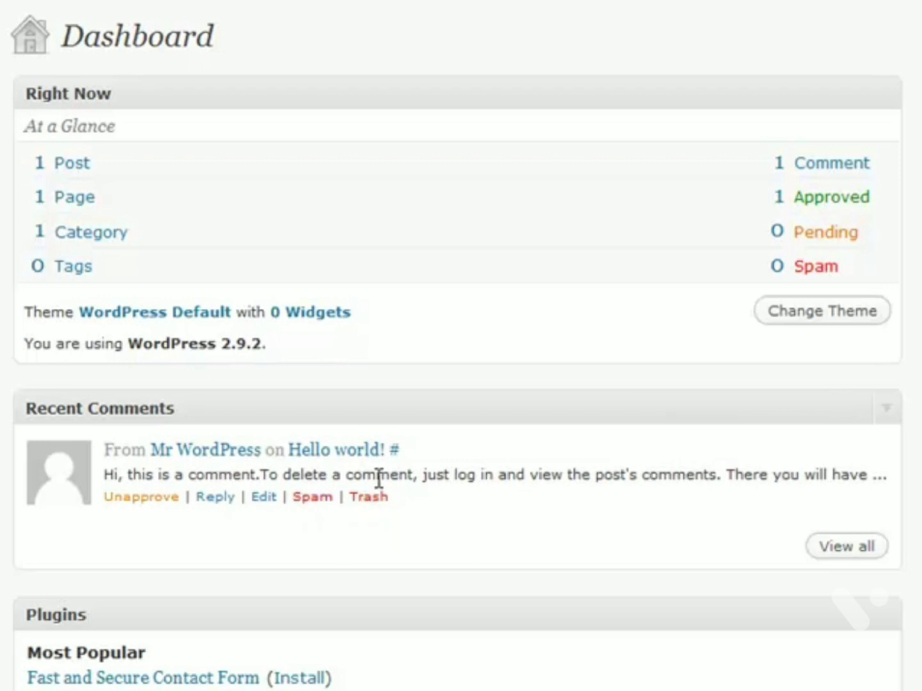
{"action": "scroll", "coordinate": [417, 480], "scroll_direction": "down", "scroll_amount": 7}
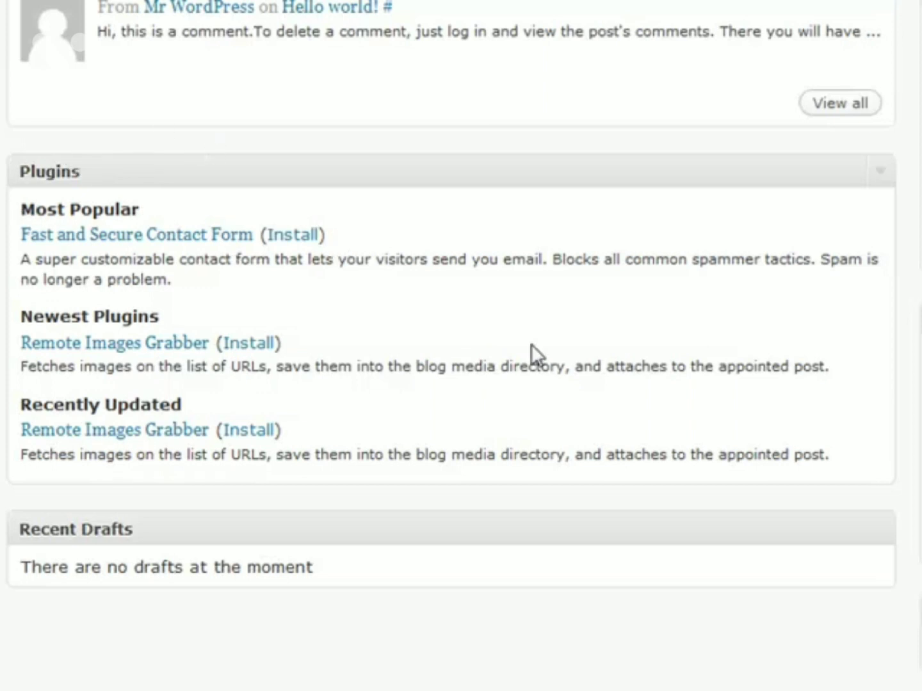
{"action": "scroll", "coordinate": [333, 244], "scroll_direction": "down", "scroll_amount": 2}
{"action": "left_click", "coordinate": [350, 457]}
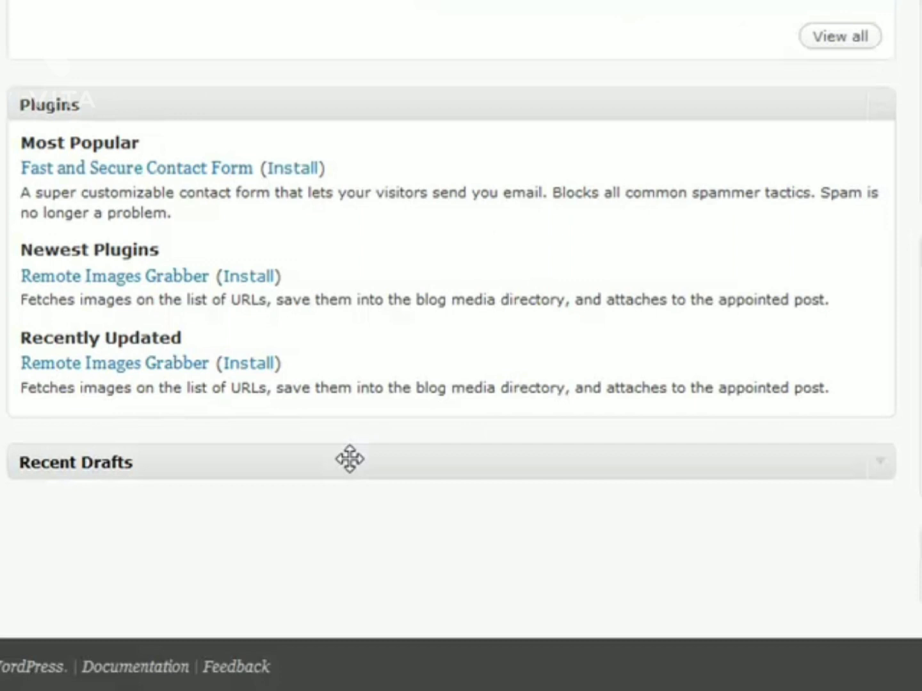
{"action": "left_click", "coordinate": [349, 459]}
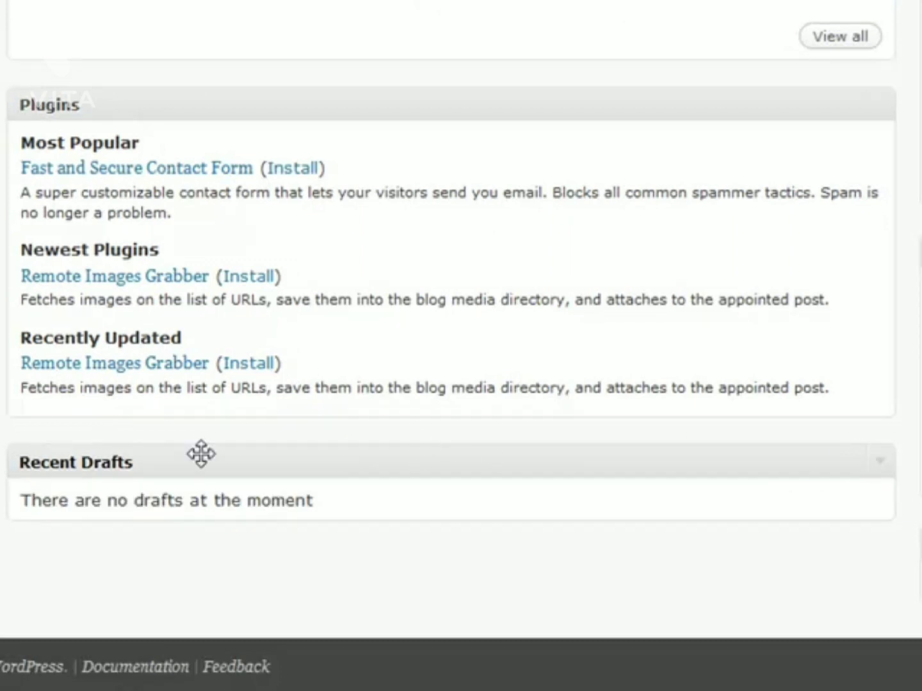
{"action": "scroll", "coordinate": [703, 426], "scroll_direction": "up", "scroll_amount": 3}
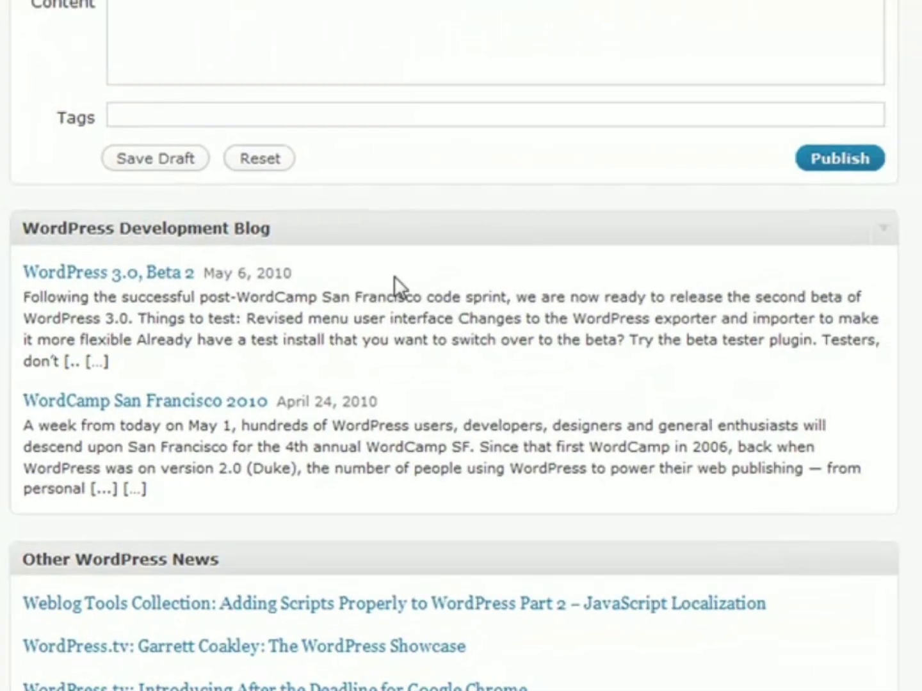
{"action": "scroll", "coordinate": [394, 277], "scroll_direction": "down", "scroll_amount": 2}
{"action": "mouse_move", "coordinate": [233, 75]}
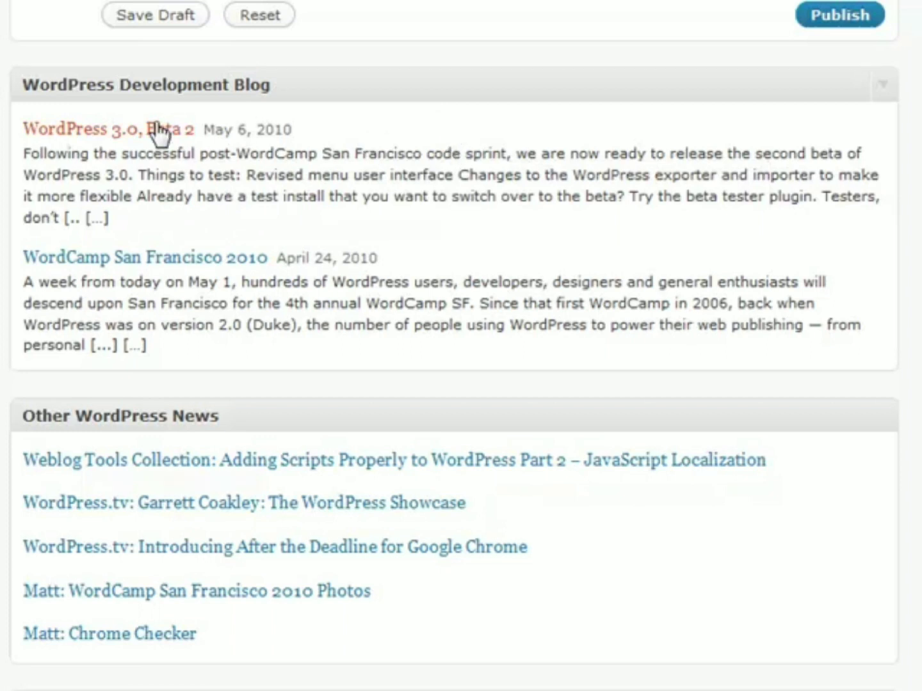
{"action": "scroll", "coordinate": [558, 210], "scroll_direction": "down", "scroll_amount": 2}
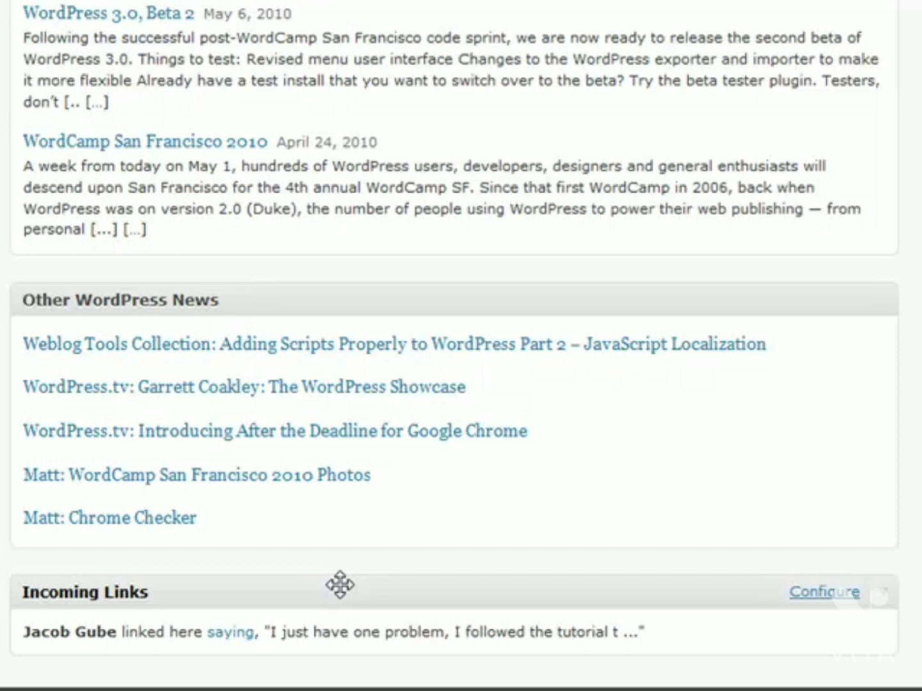
{"action": "scroll", "coordinate": [340, 585], "scroll_direction": "up", "scroll_amount": 3}
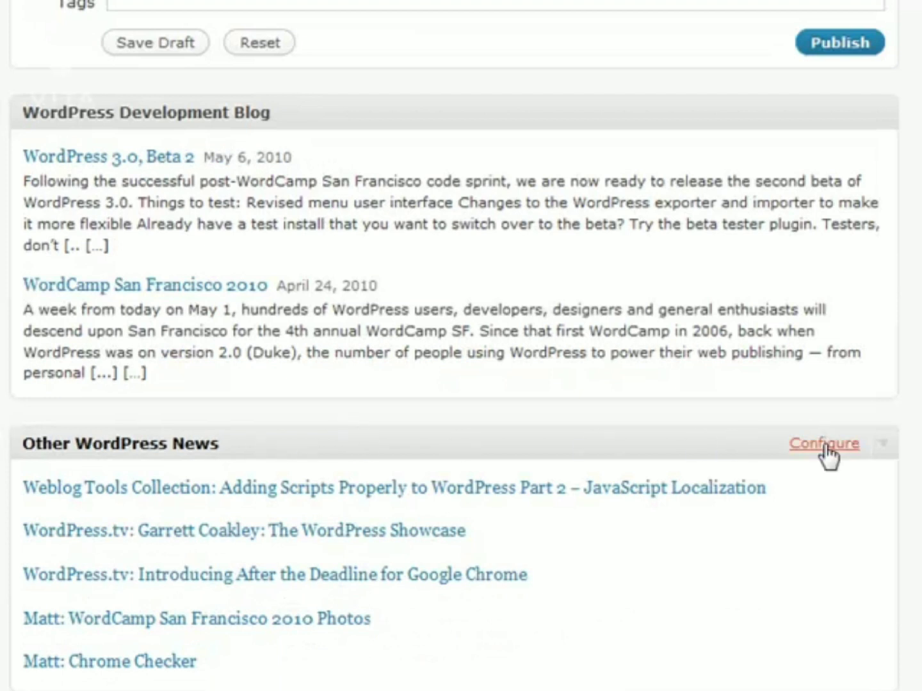
{"action": "scroll", "coordinate": [557, 558], "scroll_direction": "down", "scroll_amount": 3}
{"action": "mouse_move", "coordinate": [818, 581]}
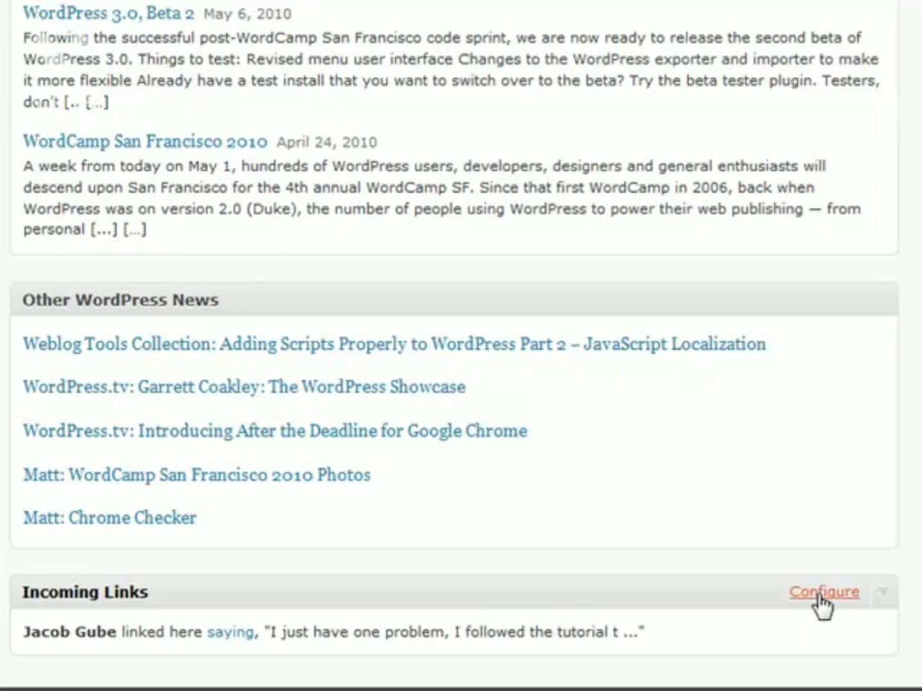
{"action": "left_click", "coordinate": [820, 592]}
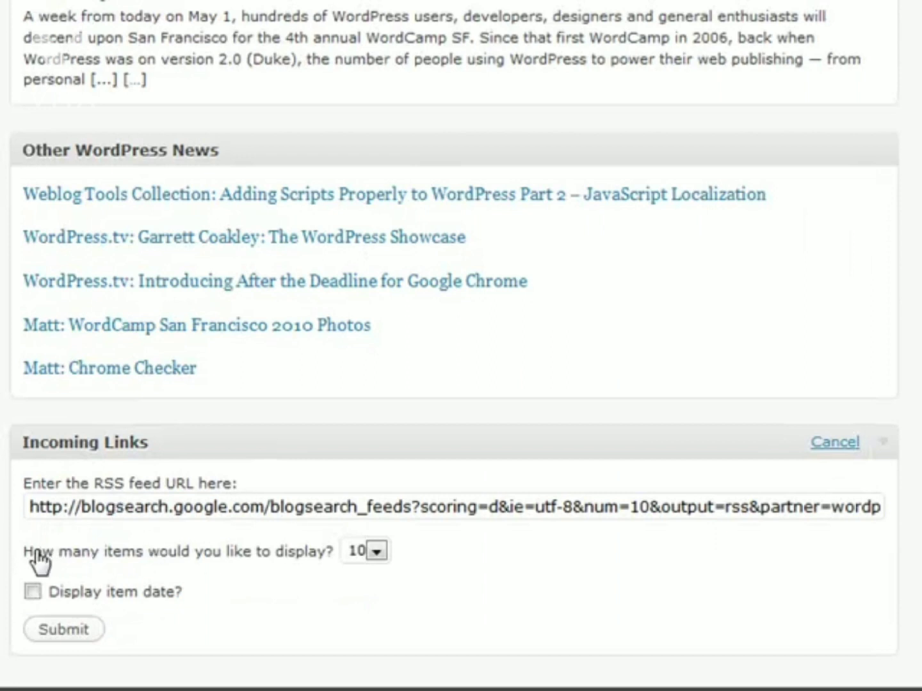
{"action": "left_click", "coordinate": [376, 553]}
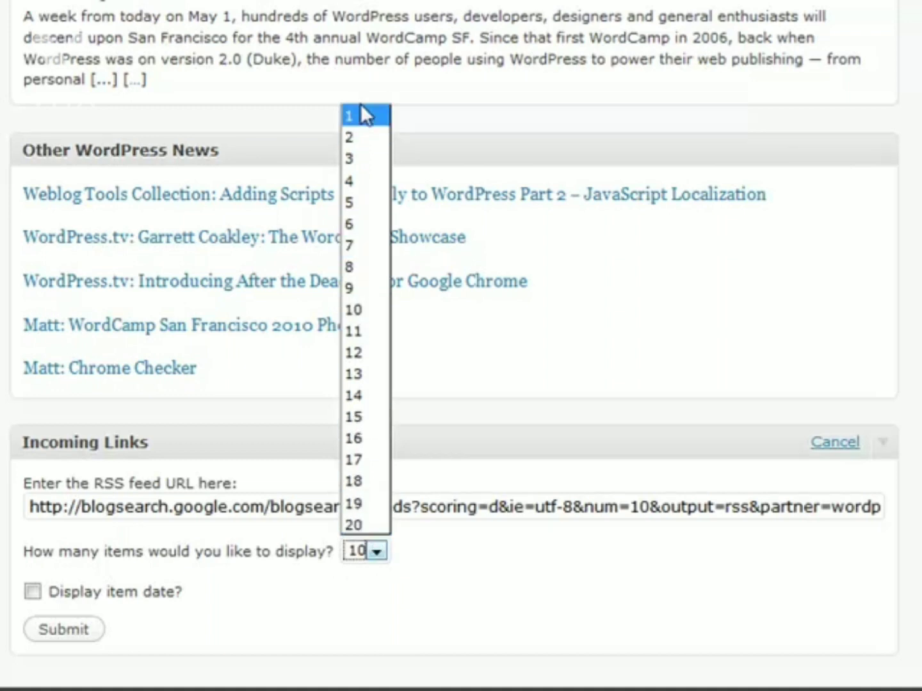
{"action": "left_click", "coordinate": [462, 443]}
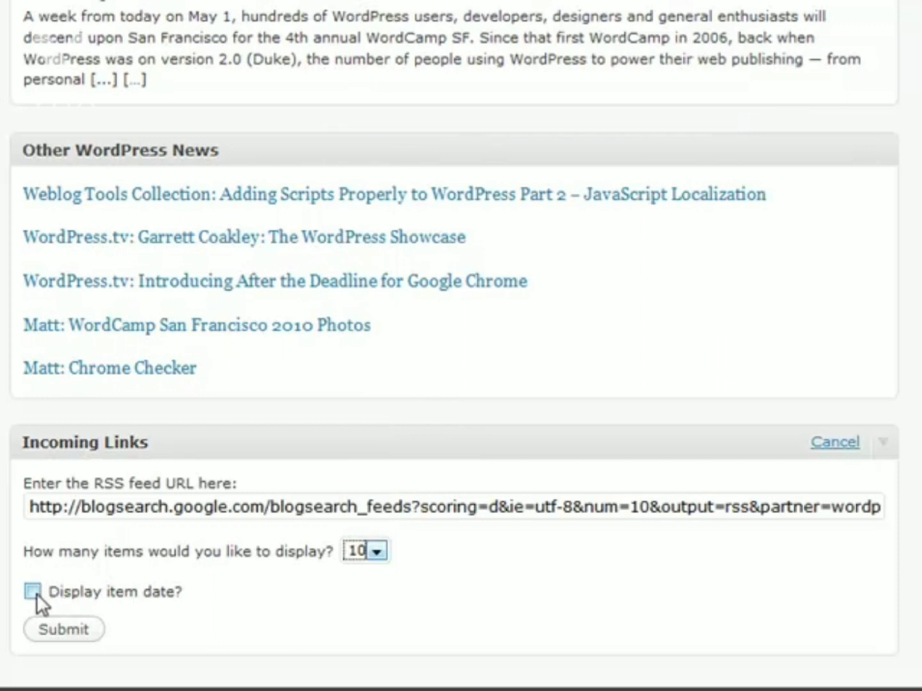
Step: Cancel the Incoming Links and Other WordPress News feed settings without changes
{"action": "left_click", "coordinate": [834, 442]}
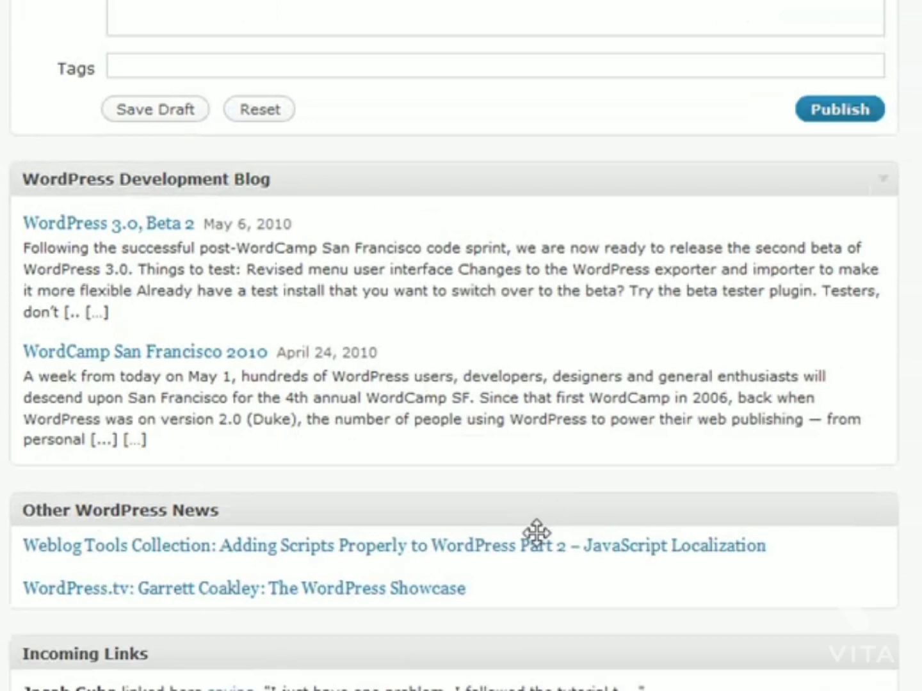
{"action": "scroll", "coordinate": [548, 477], "scroll_direction": "down", "scroll_amount": 3}
{"action": "mouse_move", "coordinate": [815, 316]}
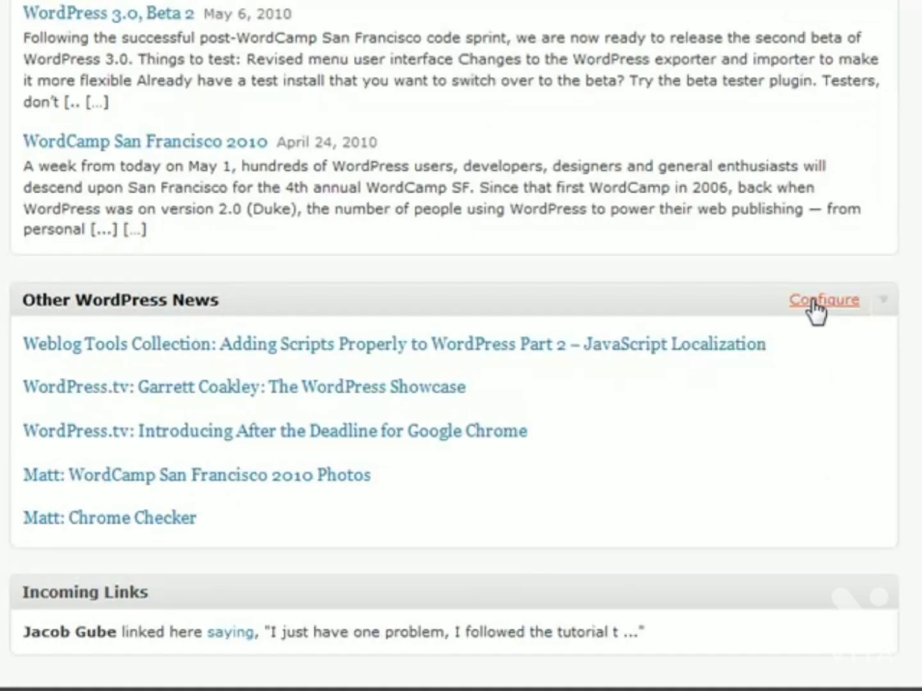
{"action": "left_click", "coordinate": [813, 303]}
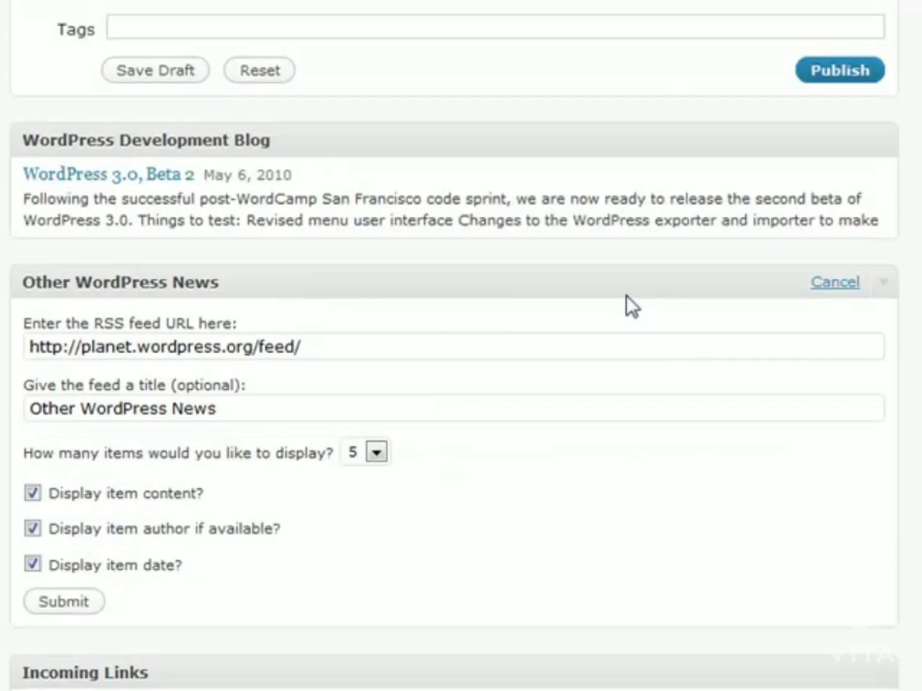
{"action": "scroll", "coordinate": [411, 467], "scroll_direction": "down", "scroll_amount": 3}
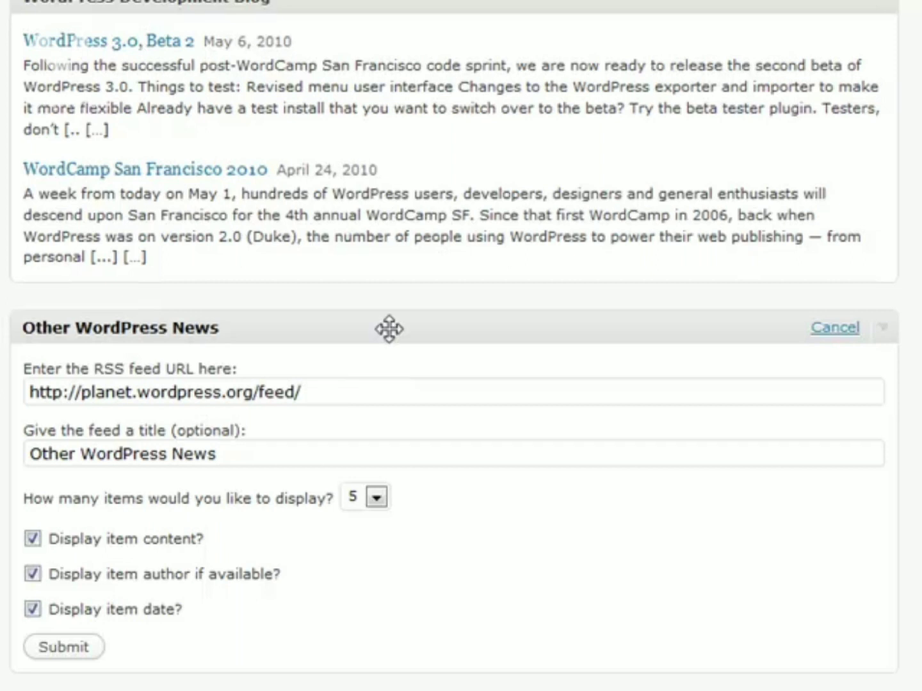
{"action": "left_click", "coordinate": [827, 332]}
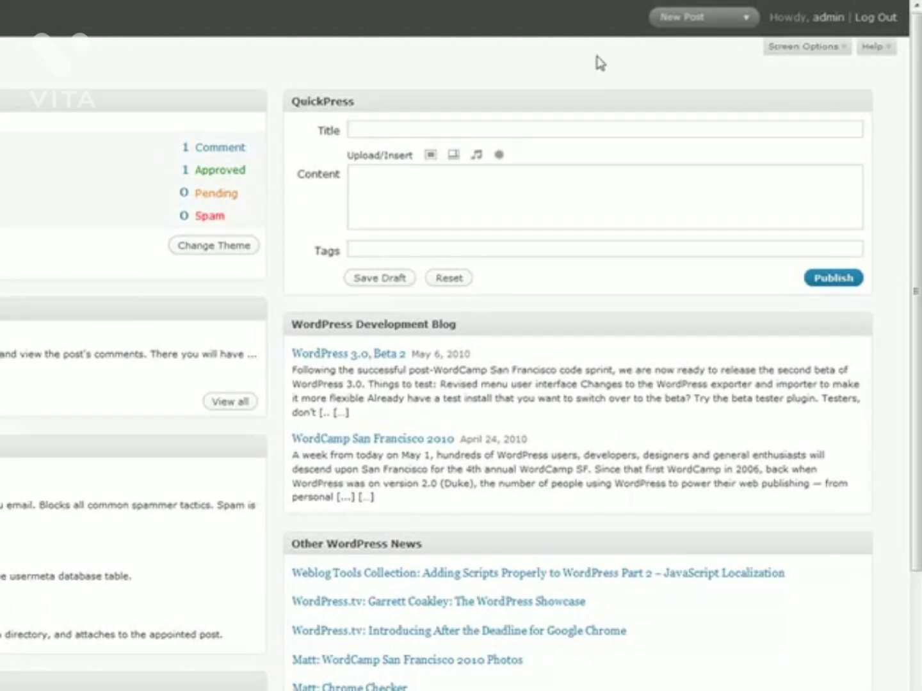
Step: In Screen Options, uncheck Other WordPress News, Development Blog, Recent Drafts and Plugins
{"action": "left_click", "coordinate": [794, 53]}
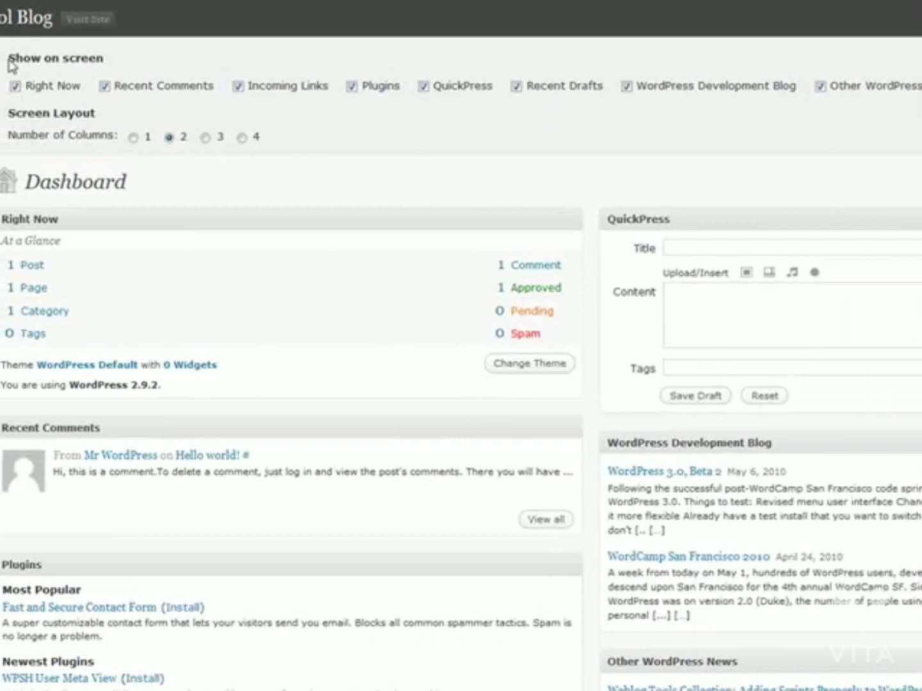
{"action": "left_click_drag", "start_coordinate": [9, 60], "coordinate": [117, 62]}
{"action": "left_click", "coordinate": [112, 59]}
{"action": "left_click", "coordinate": [820, 87]}
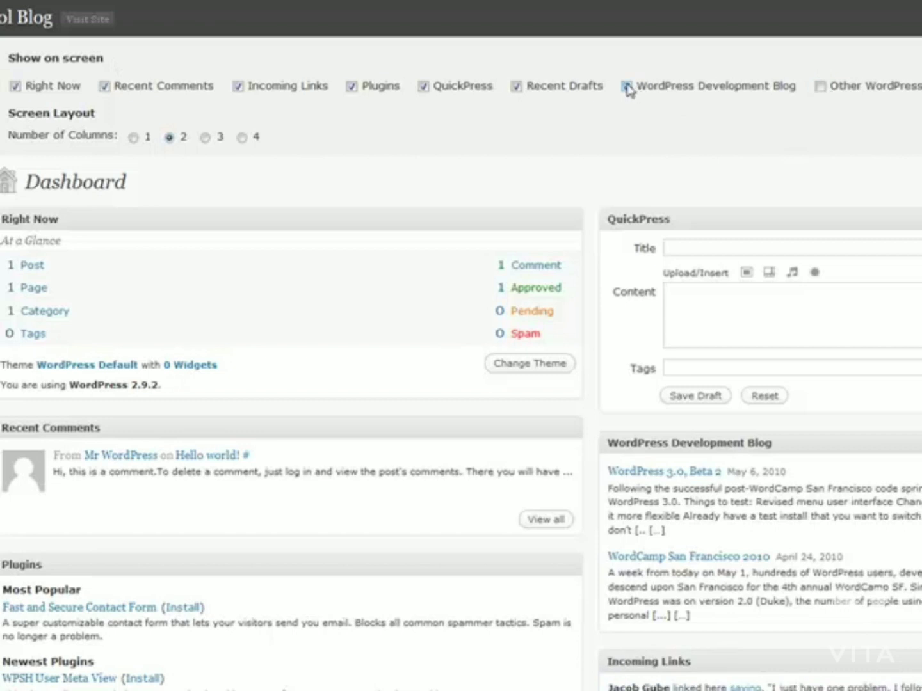
{"action": "left_click", "coordinate": [626, 86]}
{"action": "left_click", "coordinate": [517, 87]}
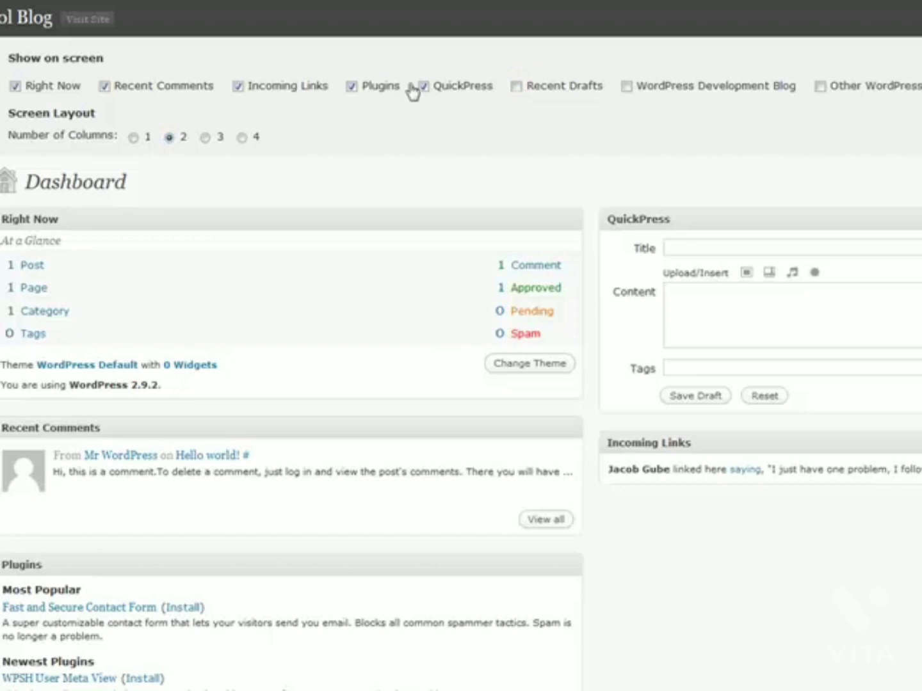
{"action": "left_click", "coordinate": [352, 88]}
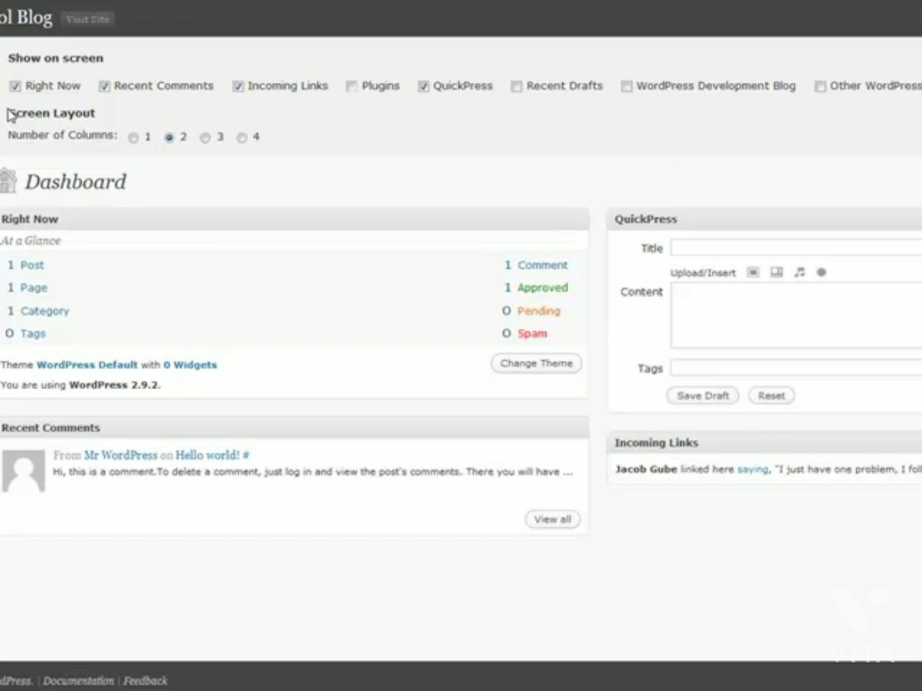
Step: Set the dashboard's Number of Columns to 4 in Screen Options
{"action": "left_click_drag", "start_coordinate": [9, 117], "coordinate": [96, 116]}
{"action": "left_click", "coordinate": [95, 115]}
{"action": "left_click", "coordinate": [205, 137]}
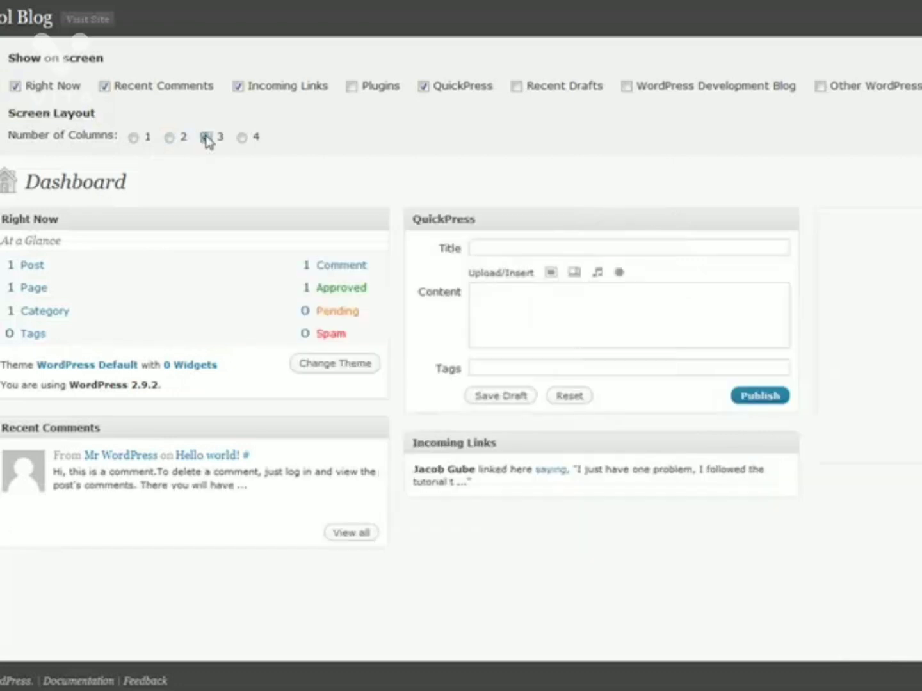
{"action": "left_click", "coordinate": [242, 137]}
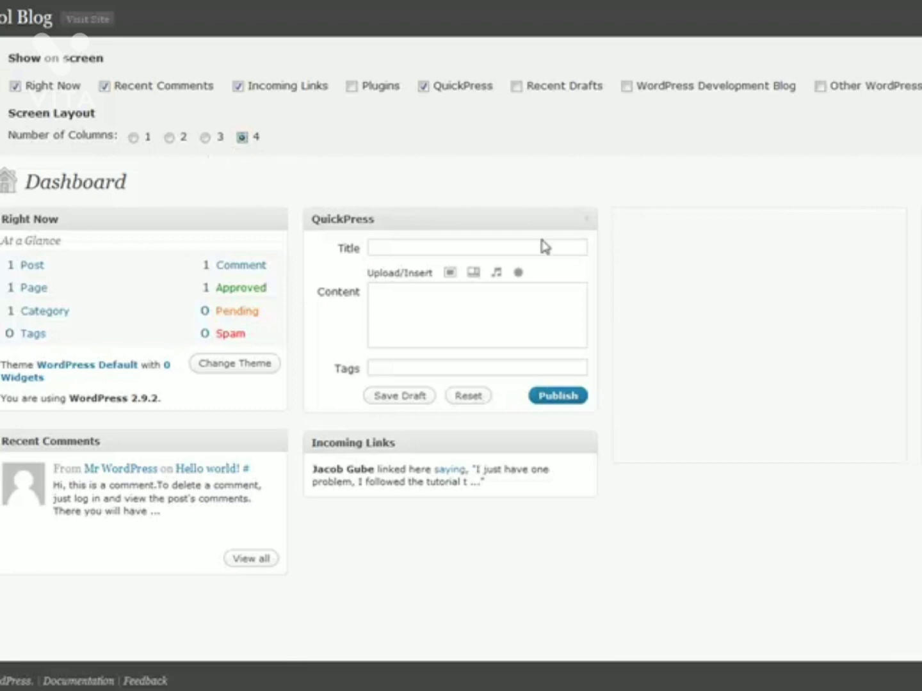
Step: Move Incoming Links to column three and Recent Comments to column four, then collapse QuickPress
{"action": "left_click_drag", "start_coordinate": [401, 442], "coordinate": [714, 222]}
{"action": "left_click_drag", "start_coordinate": [164, 436], "coordinate": [921, 224]}
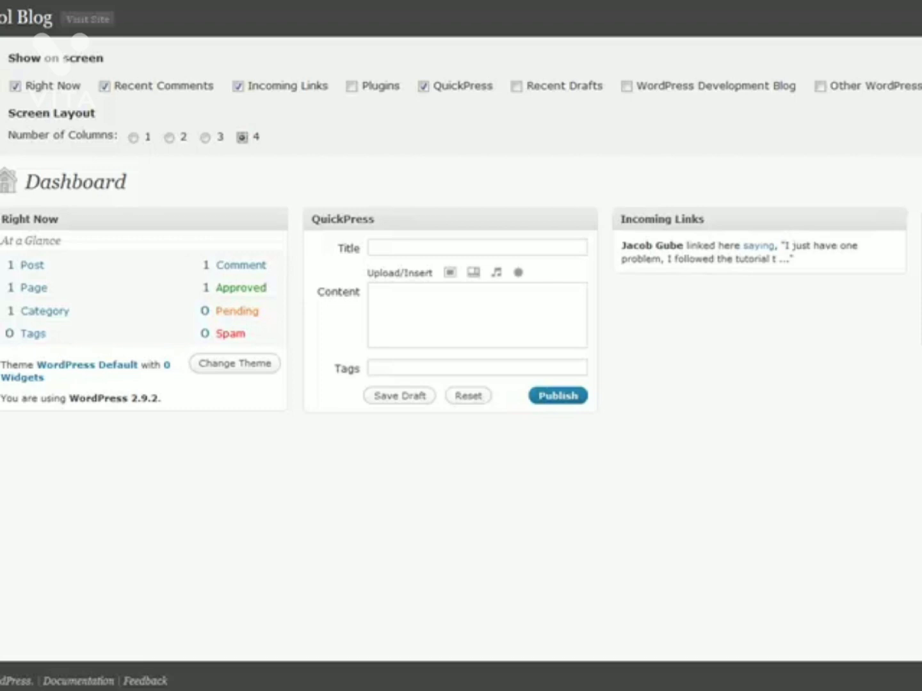
{"action": "left_click", "coordinate": [920, 164]}
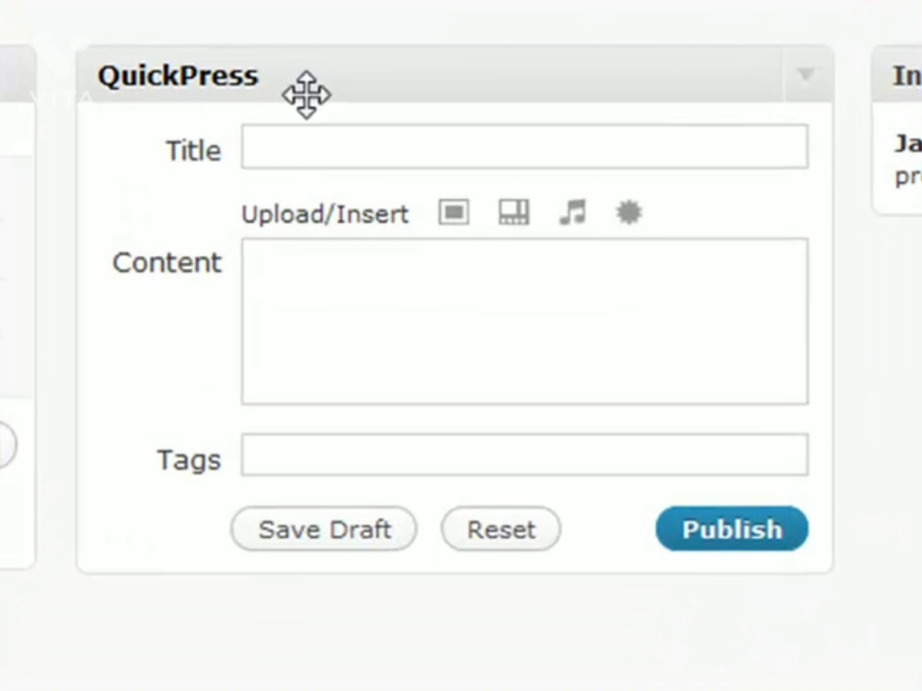
{"action": "left_click", "coordinate": [306, 95]}
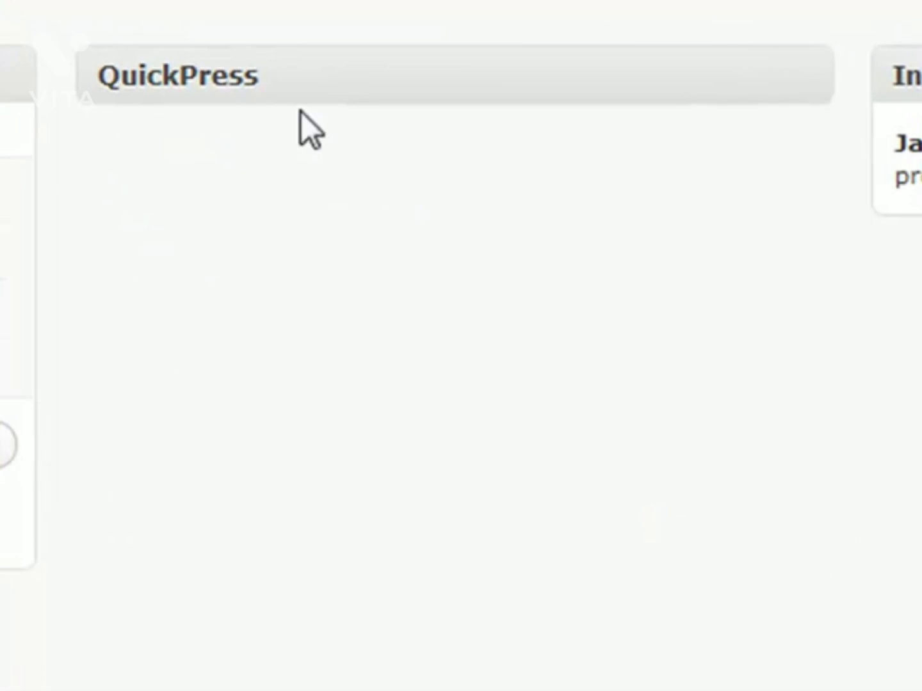
Step: Expand QuickPress and write the post 'My New Post' with body 'Here is some content.'
{"action": "left_click", "coordinate": [809, 89]}
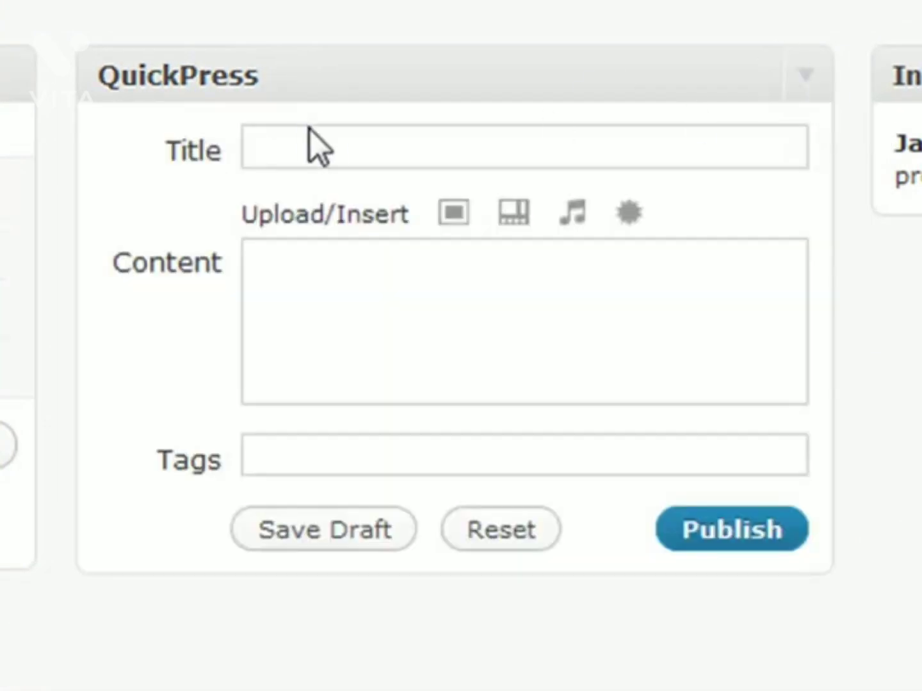
{"action": "left_click", "coordinate": [313, 146]}
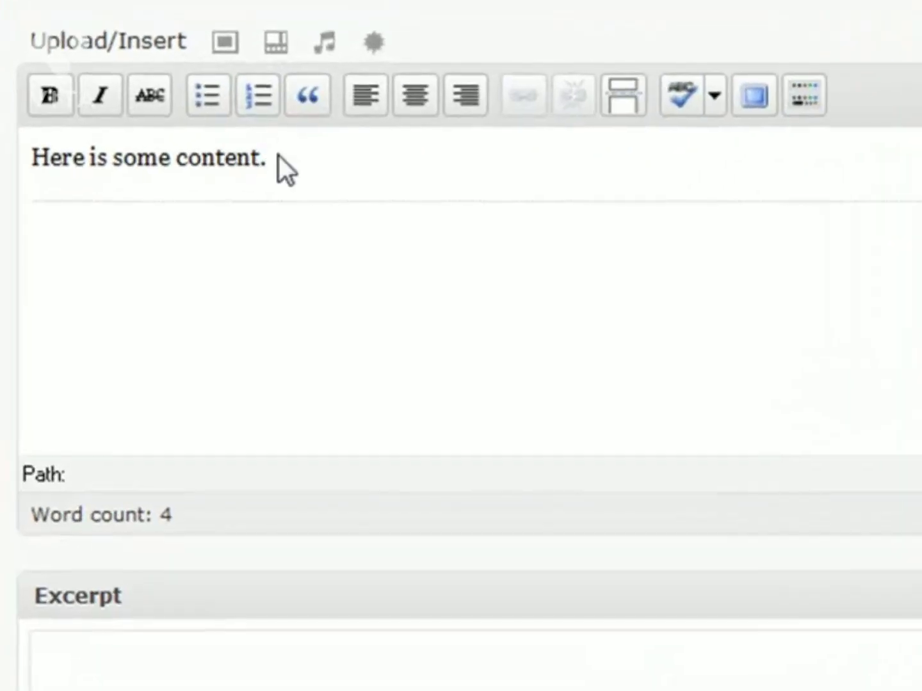
{"action": "left_click", "coordinate": [295, 195]}
Step: Apply bold, italic and strikethrough to the sentence 'Here is some content.'
{"action": "triple_click", "coordinate": [289, 156]}
{"action": "left_click", "coordinate": [289, 154]}
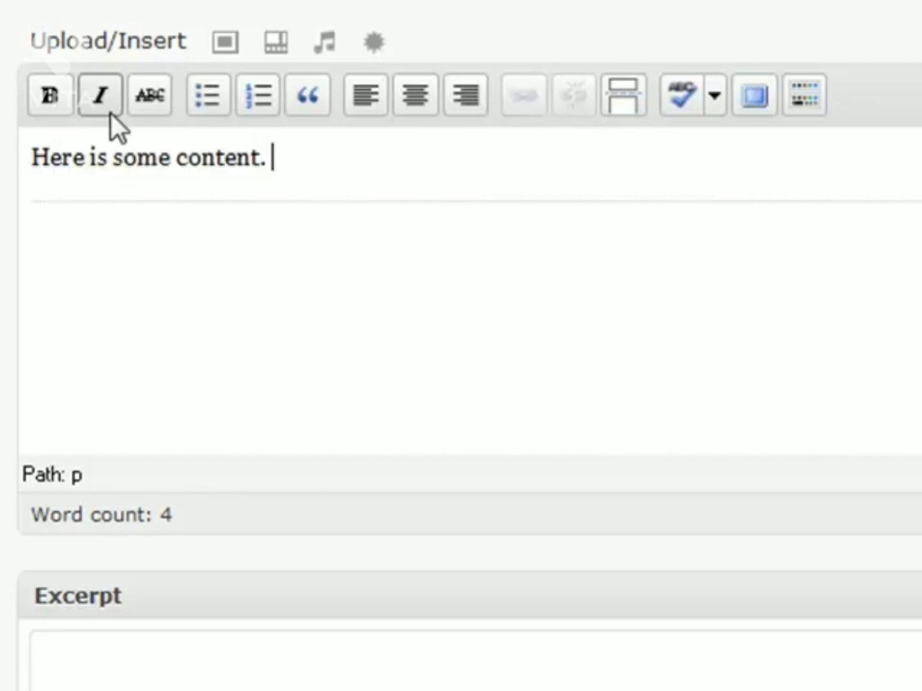
{"action": "left_click_drag", "start_coordinate": [280, 152], "coordinate": [10, 169]}
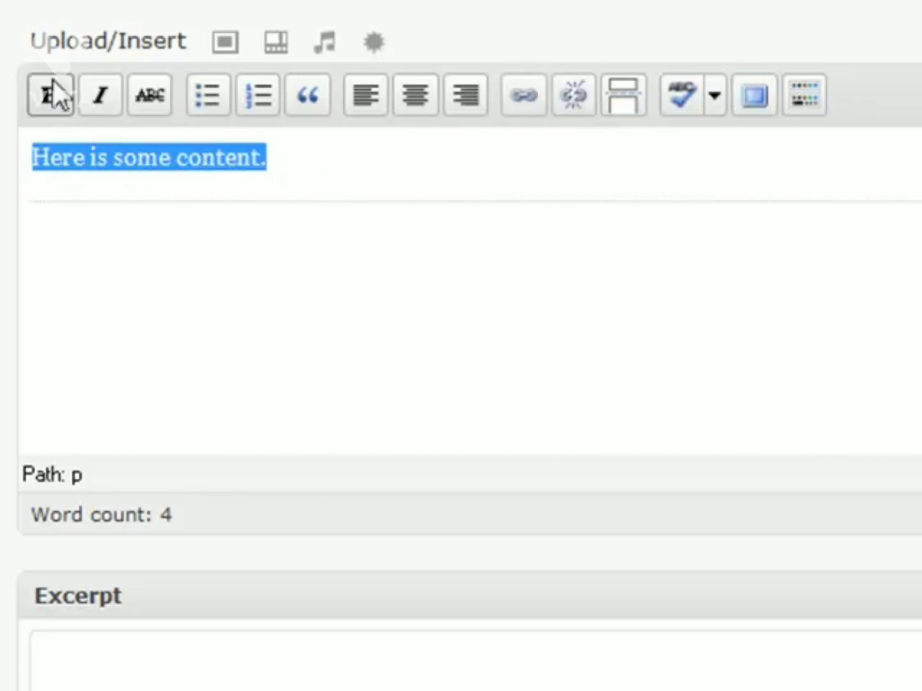
{"action": "left_click", "coordinate": [47, 95]}
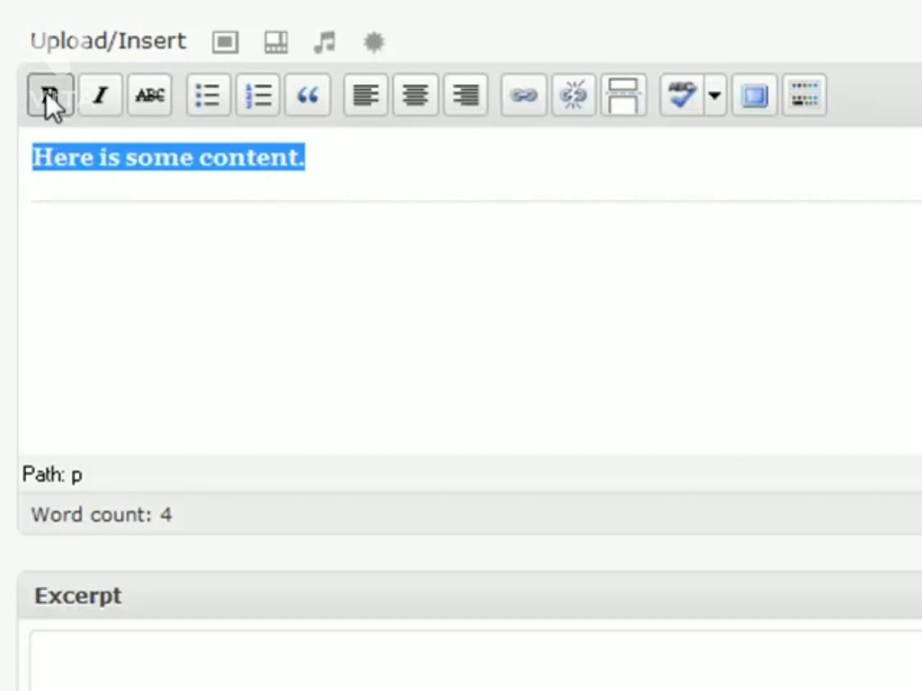
{"action": "left_click", "coordinate": [353, 139]}
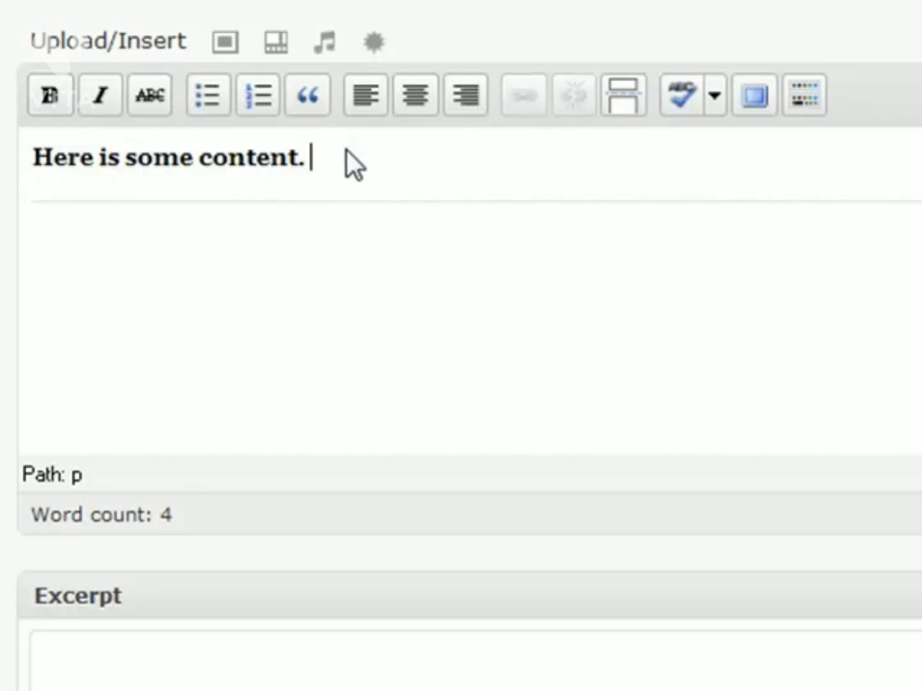
{"action": "key", "text": "ctrl+a"}
{"action": "left_click", "coordinate": [100, 95]}
{"action": "left_click", "coordinate": [158, 95]}
Step: Remove the strikethrough, italics and bold again, then switch to HTML view
{"action": "left_click", "coordinate": [161, 92]}
{"action": "left_click", "coordinate": [100, 96]}
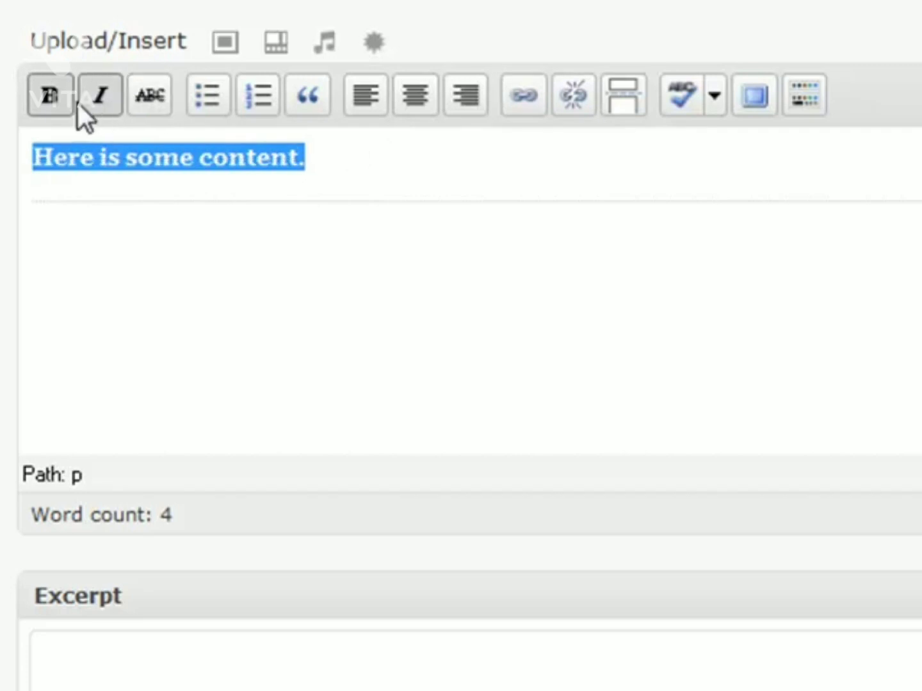
{"action": "left_click", "coordinate": [55, 95]}
{"action": "left_click", "coordinate": [341, 173]}
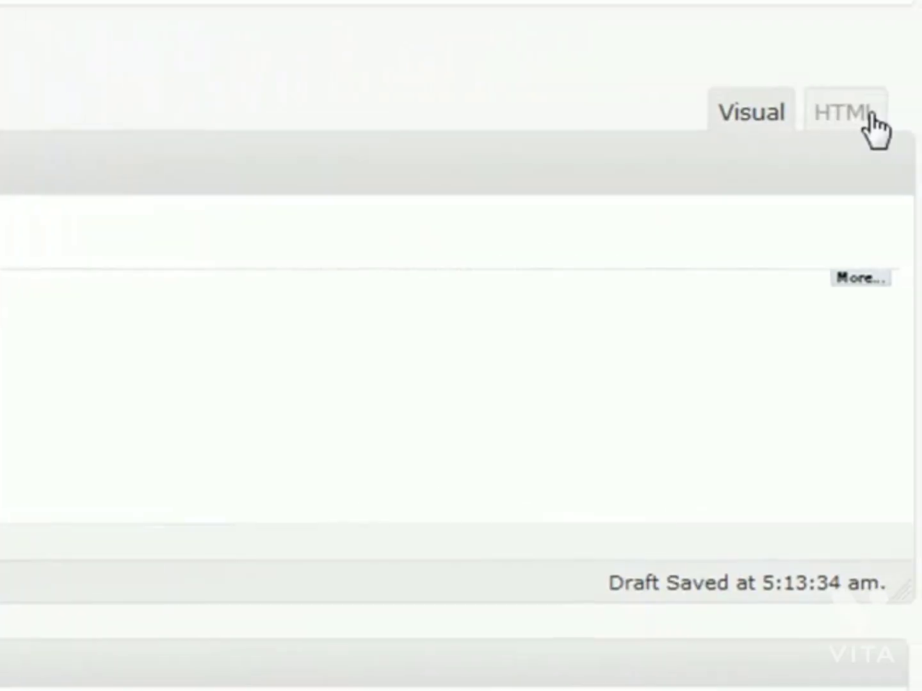
{"action": "left_click", "coordinate": [869, 118]}
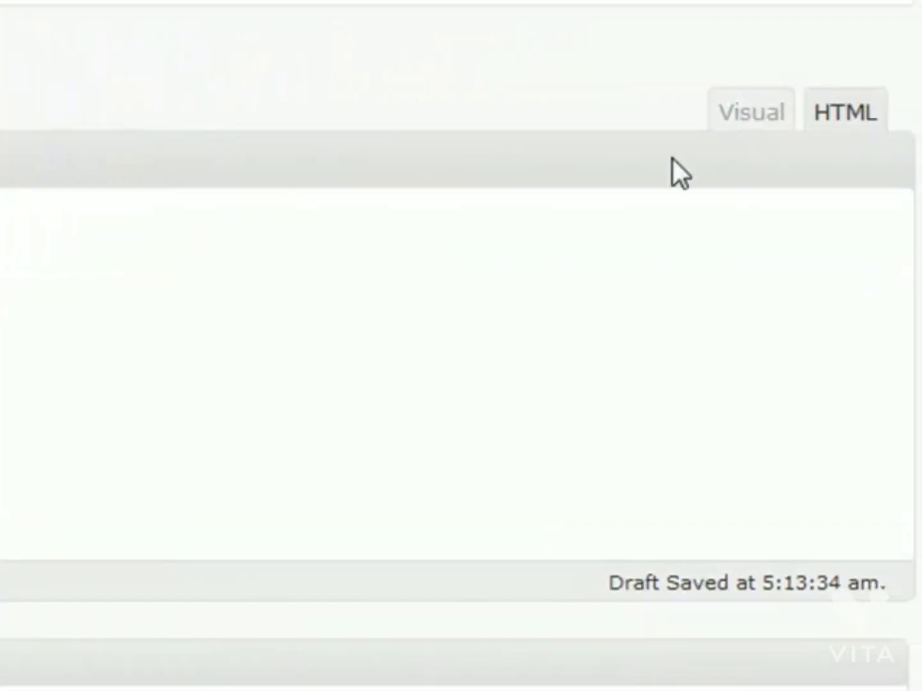
Step: Switch the post editor back to the Visual tab
{"action": "left_click", "coordinate": [743, 121]}
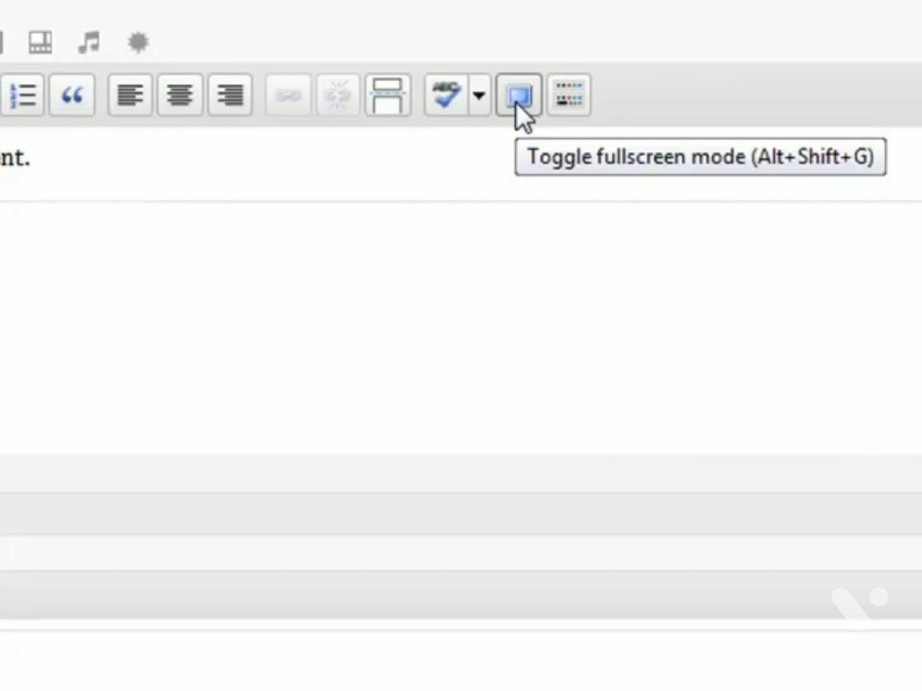
Step: Switch the post editor to fullscreen so only 'Here is some content.' fills the page
{"action": "left_click", "coordinate": [517, 104]}
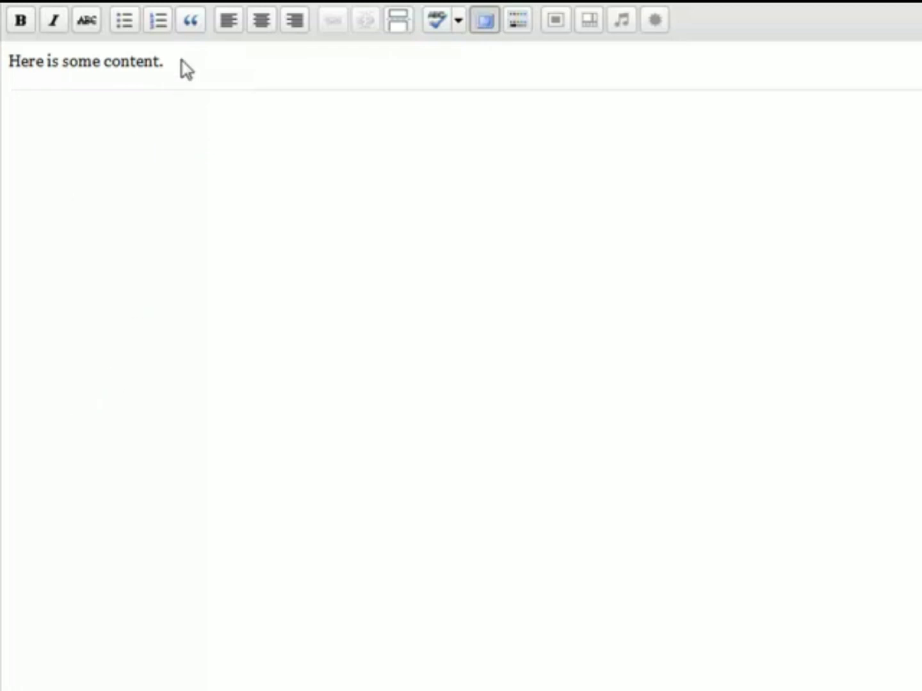
Step: Exit fullscreen, show then hide the Kitchen Sink row keeping Paragraph format, and edit the Draft status
{"action": "left_click", "coordinate": [488, 21]}
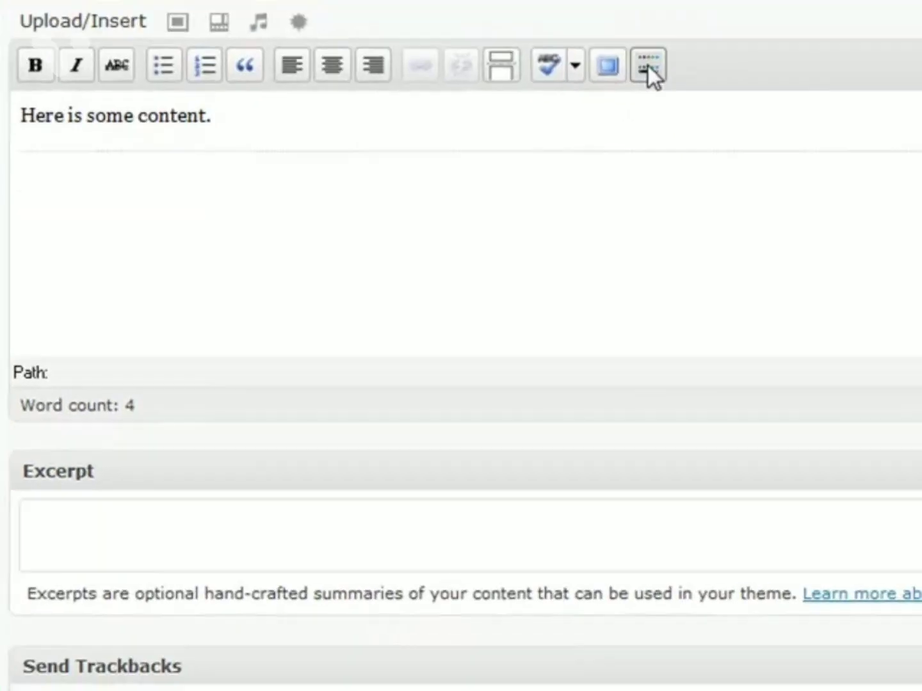
{"action": "left_click", "coordinate": [729, 272]}
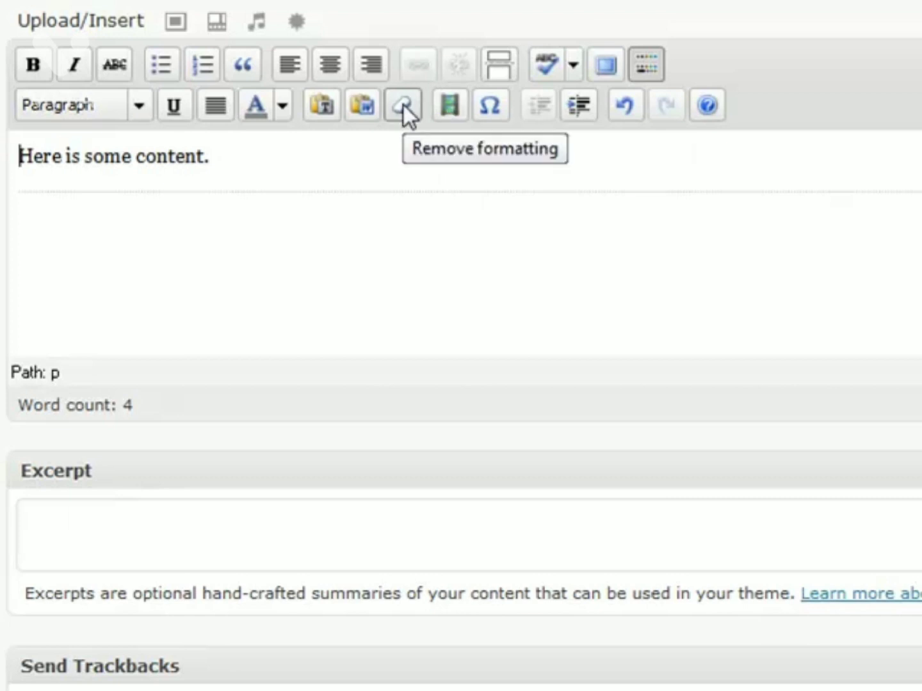
{"action": "left_click", "coordinate": [147, 108]}
{"action": "left_click", "coordinate": [144, 100]}
{"action": "left_click", "coordinate": [143, 101]}
{"action": "left_click", "coordinate": [316, 169]}
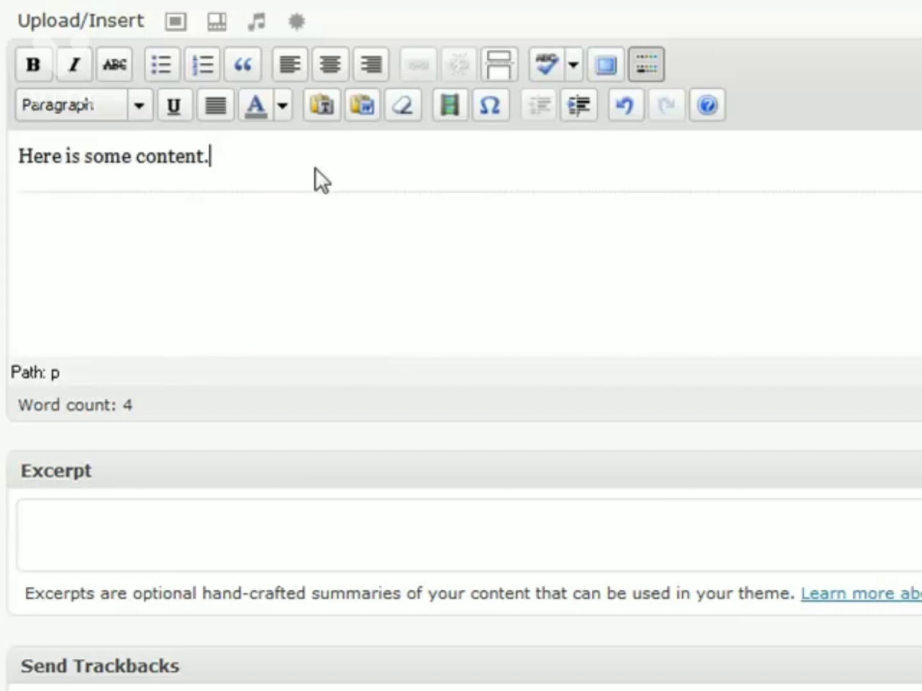
{"action": "left_click", "coordinate": [643, 67]}
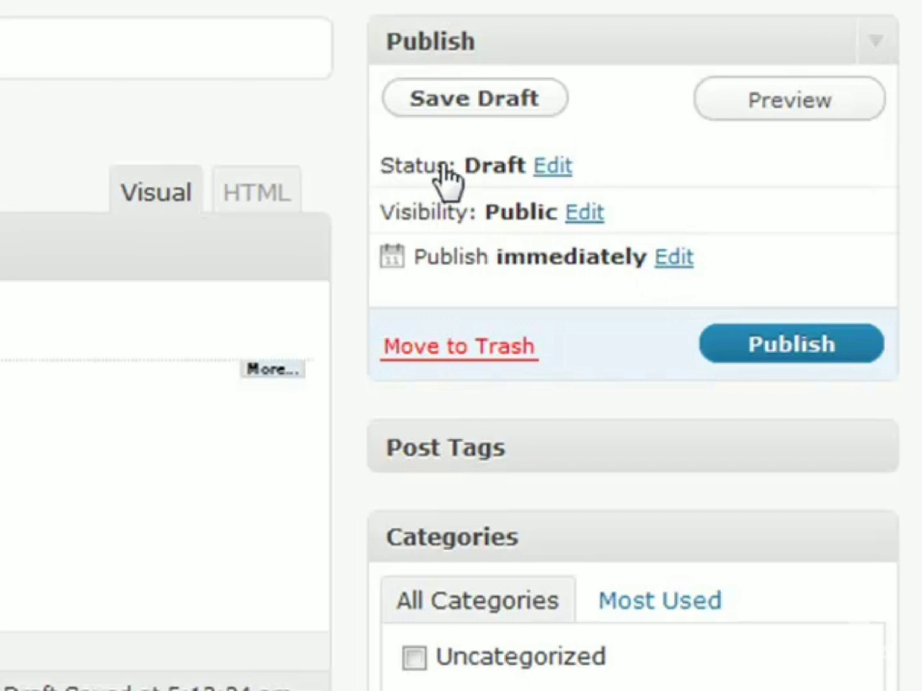
{"action": "left_click", "coordinate": [548, 165]}
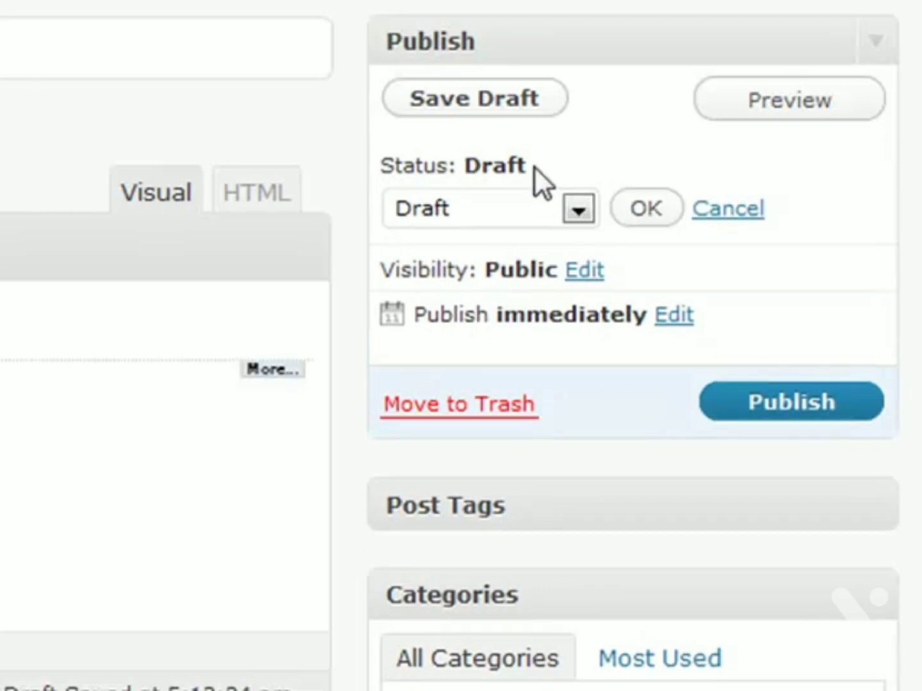
Step: Try Pending Review as the status, revert to Draft, and cancel the status edit
{"action": "left_click", "coordinate": [567, 209]}
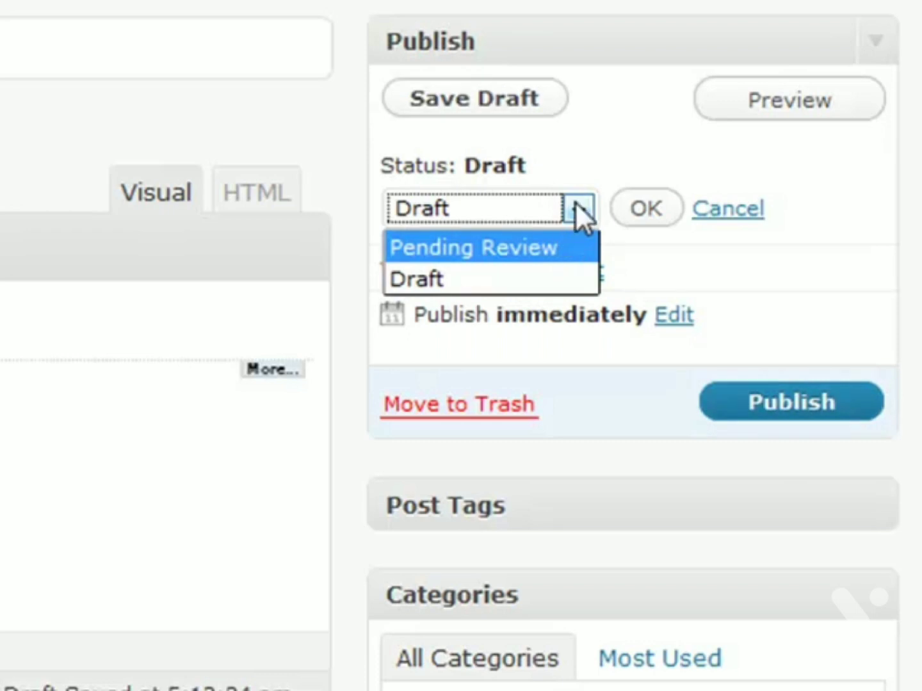
{"action": "left_click", "coordinate": [562, 249]}
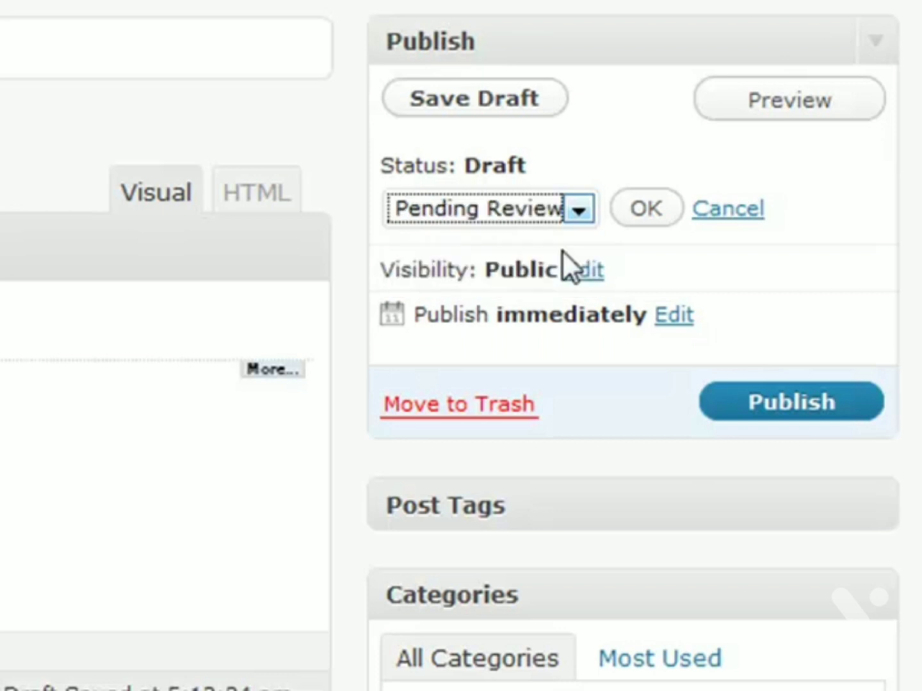
{"action": "left_click", "coordinate": [578, 211]}
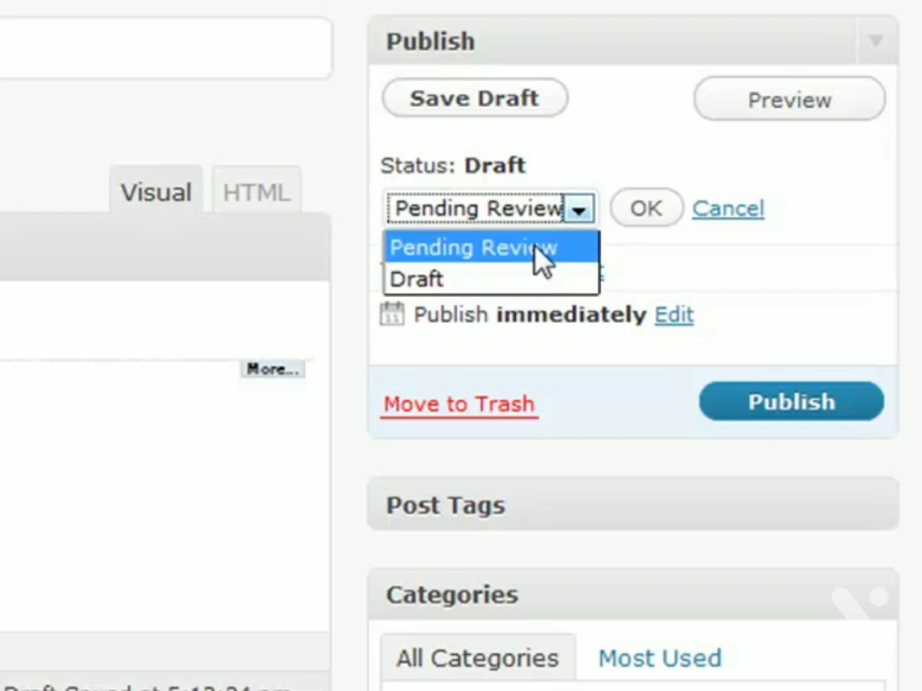
{"action": "left_click", "coordinate": [487, 276]}
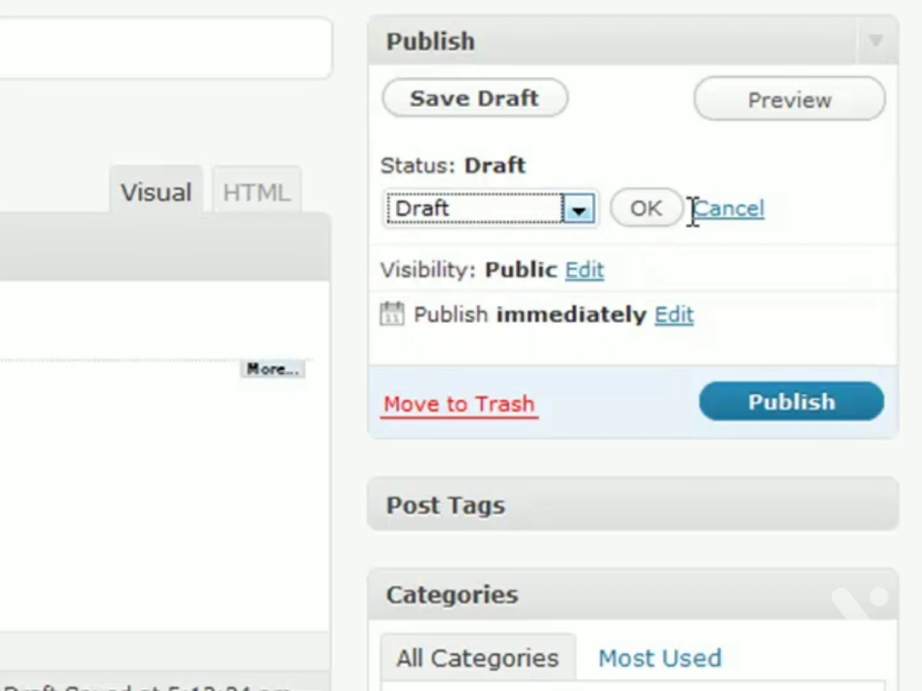
{"action": "left_click", "coordinate": [725, 211]}
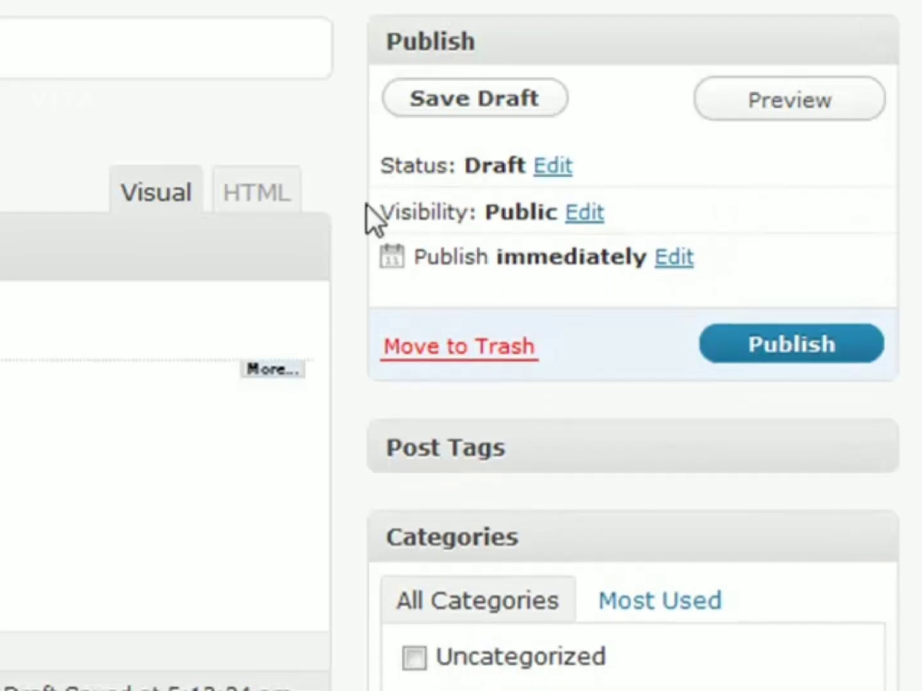
{"action": "left_click_drag", "start_coordinate": [382, 208], "coordinate": [502, 217]}
{"action": "left_click", "coordinate": [501, 217]}
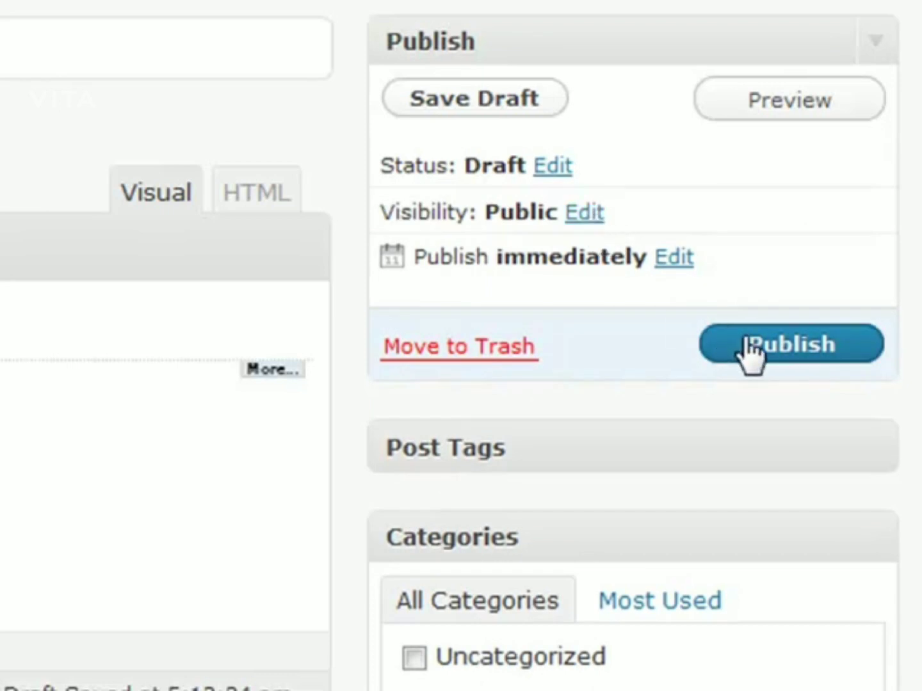
{"action": "left_click", "coordinate": [594, 211]}
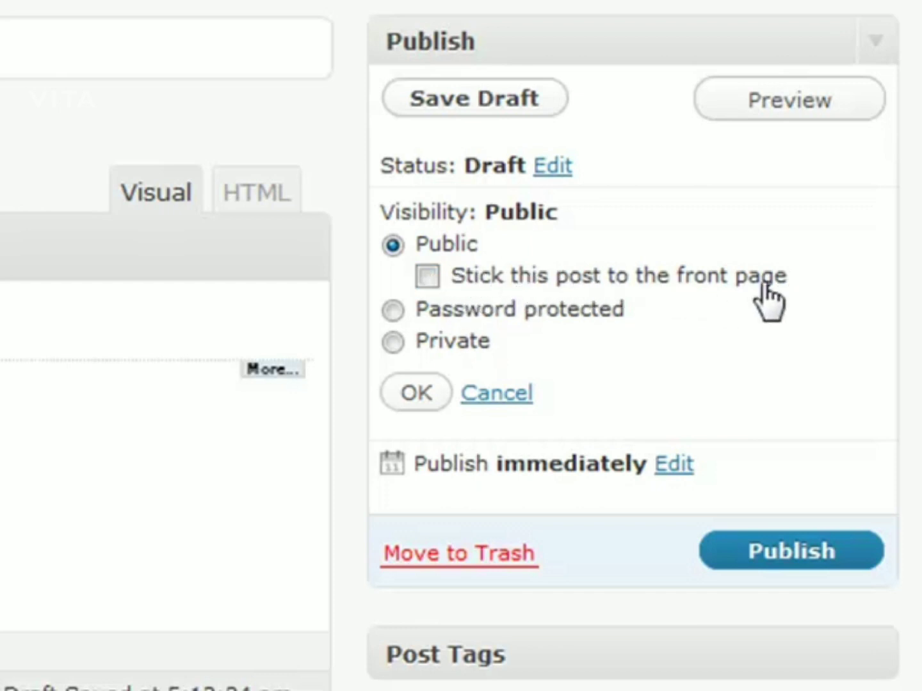
{"action": "left_click", "coordinate": [430, 279]}
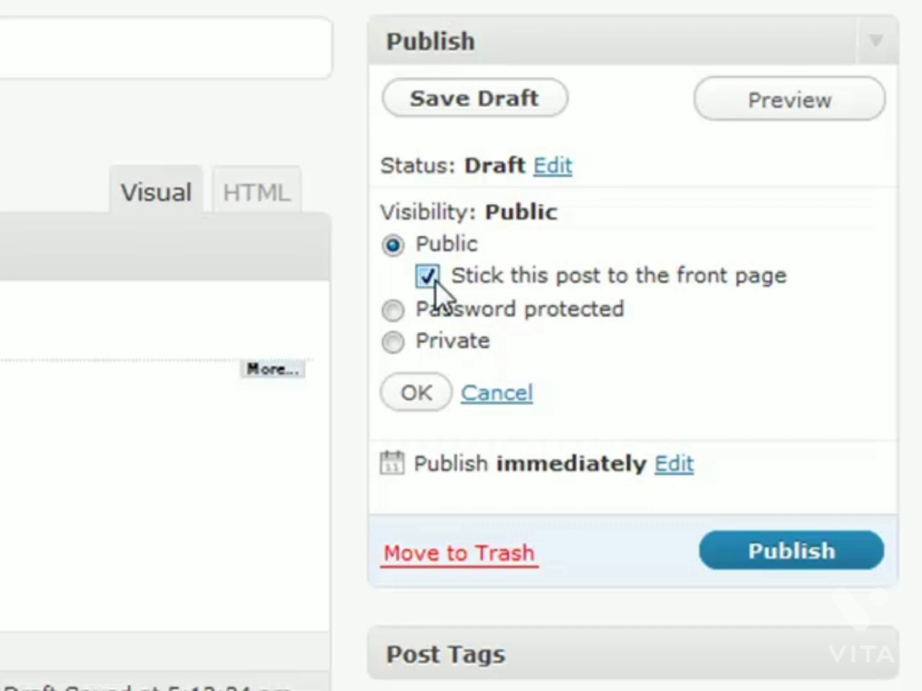
{"action": "left_click", "coordinate": [388, 310]}
{"action": "left_click", "coordinate": [534, 334]}
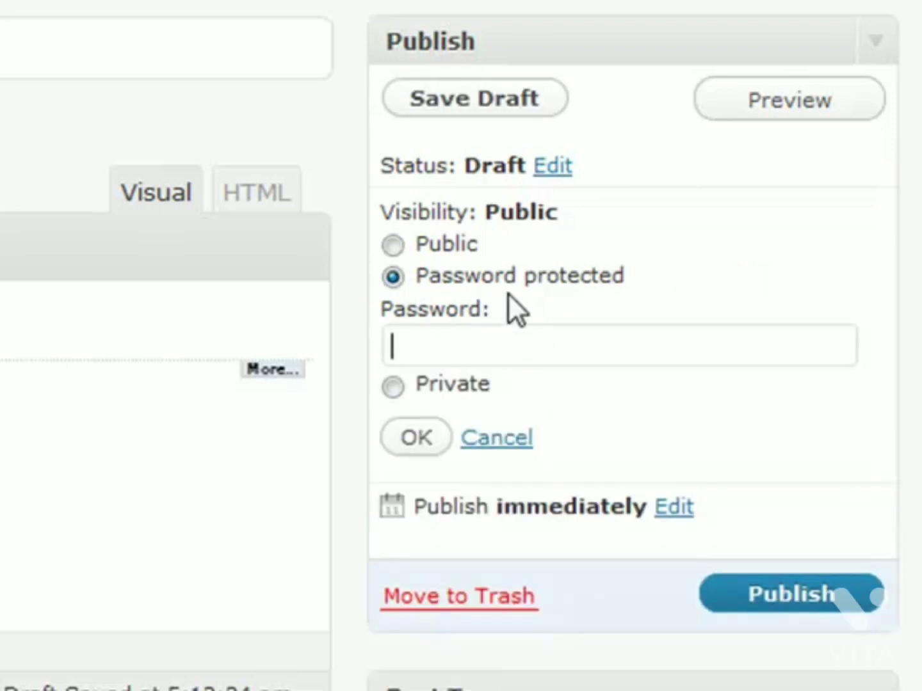
{"action": "left_click_drag", "start_coordinate": [508, 293], "coordinate": [501, 330]}
{"action": "left_click", "coordinate": [480, 331]}
{"action": "left_click_drag", "start_coordinate": [498, 305], "coordinate": [500, 288]}
{"action": "left_click", "coordinate": [515, 300]}
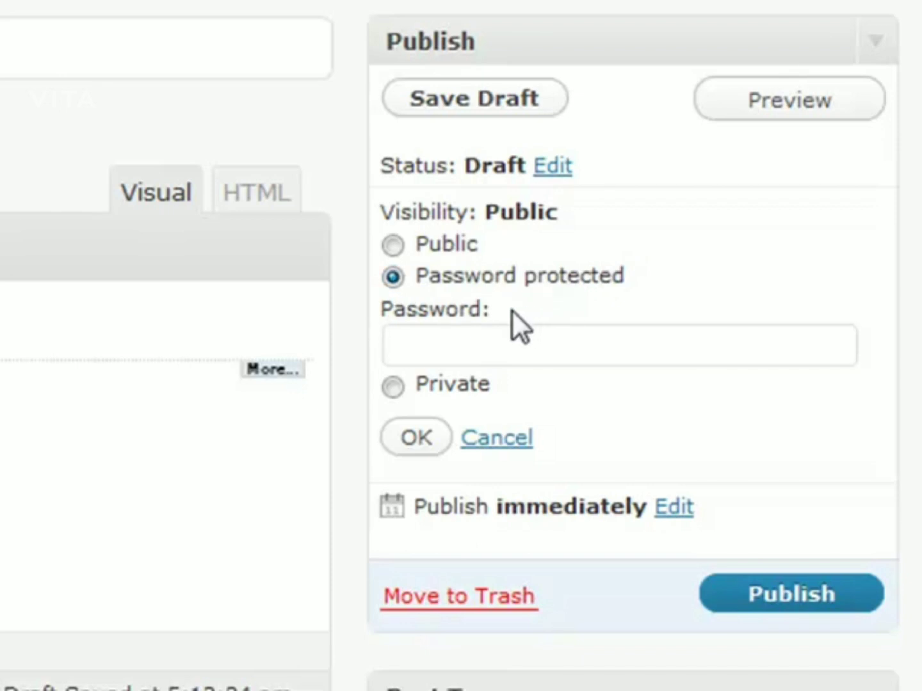
{"action": "left_click", "coordinate": [395, 386]}
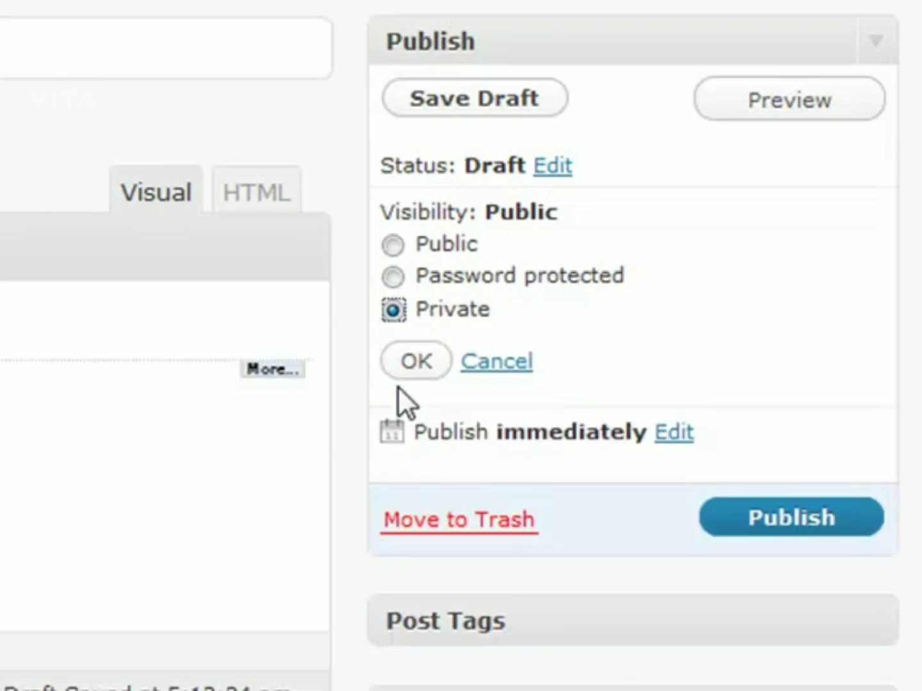
{"action": "mouse_move", "coordinate": [497, 306]}
{"action": "left_mouse_down"}
{"action": "mouse_move", "coordinate": [479, 262]}
{"action": "mouse_move", "coordinate": [536, 306]}
{"action": "mouse_move", "coordinate": [439, 314]}
{"action": "mouse_move", "coordinate": [516, 309]}
{"action": "mouse_move", "coordinate": [472, 314]}
{"action": "mouse_move", "coordinate": [486, 309]}
{"action": "left_mouse_up"}
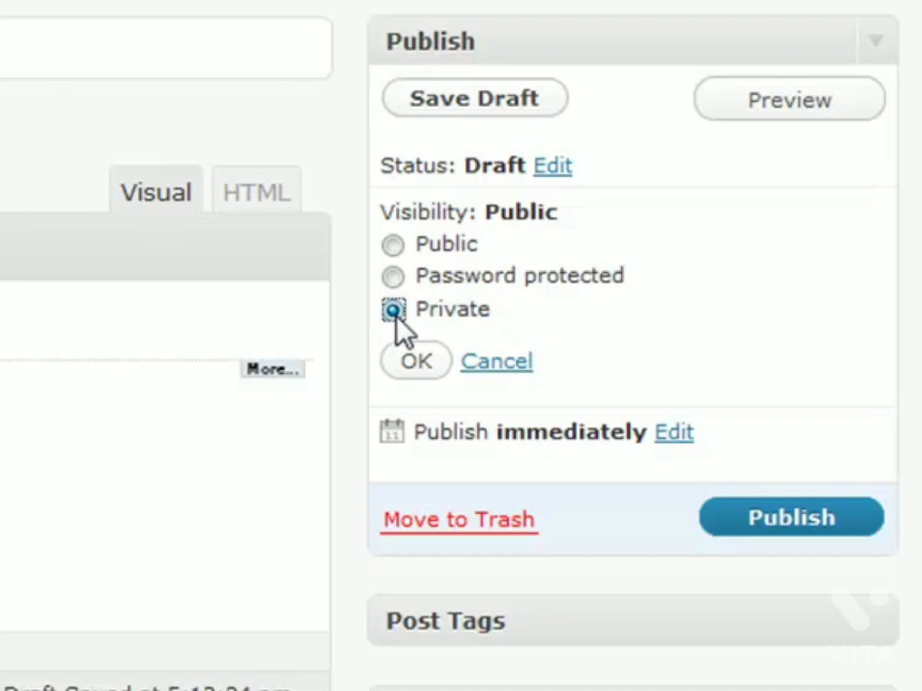
{"action": "left_click", "coordinate": [498, 309]}
{"action": "left_click_drag", "start_coordinate": [415, 312], "coordinate": [524, 320]}
{"action": "left_click", "coordinate": [520, 320]}
{"action": "left_click", "coordinate": [507, 363]}
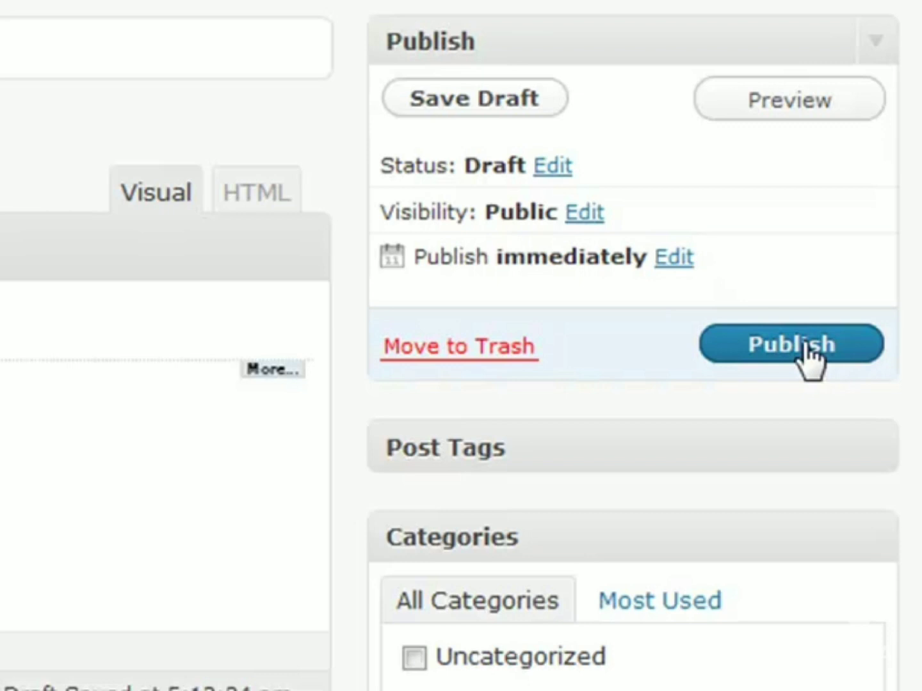
Step: Schedule the post for May 09, 2010 by changing the publish day to 09
{"action": "left_click", "coordinate": [672, 257]}
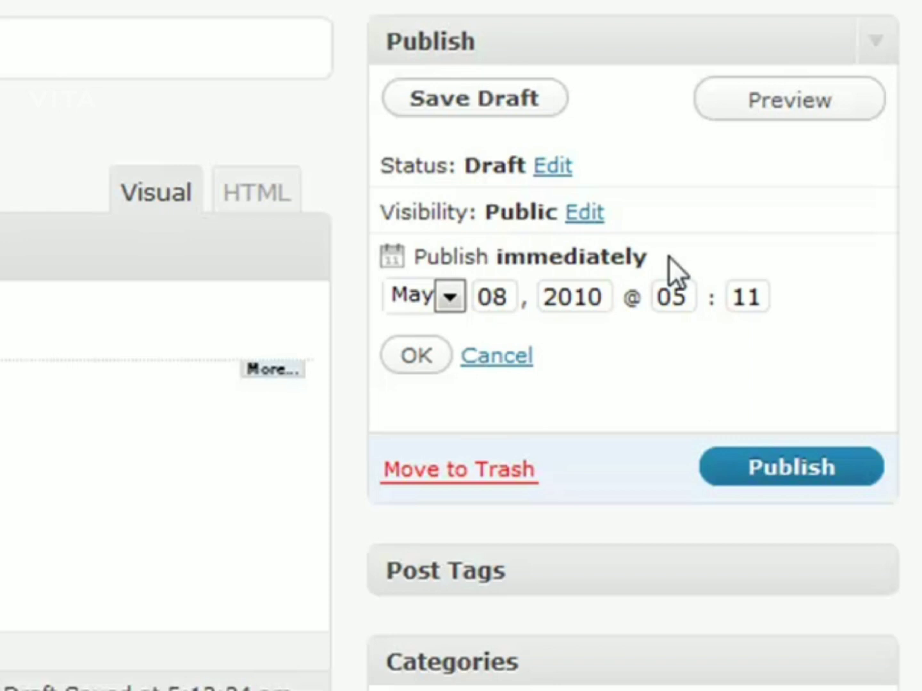
{"action": "left_click", "coordinate": [499, 297]}
{"action": "double_click", "coordinate": [495, 299]}
{"action": "left_click", "coordinate": [498, 300]}
{"action": "double_click", "coordinate": [509, 296]}
{"action": "type", "text": "03"}
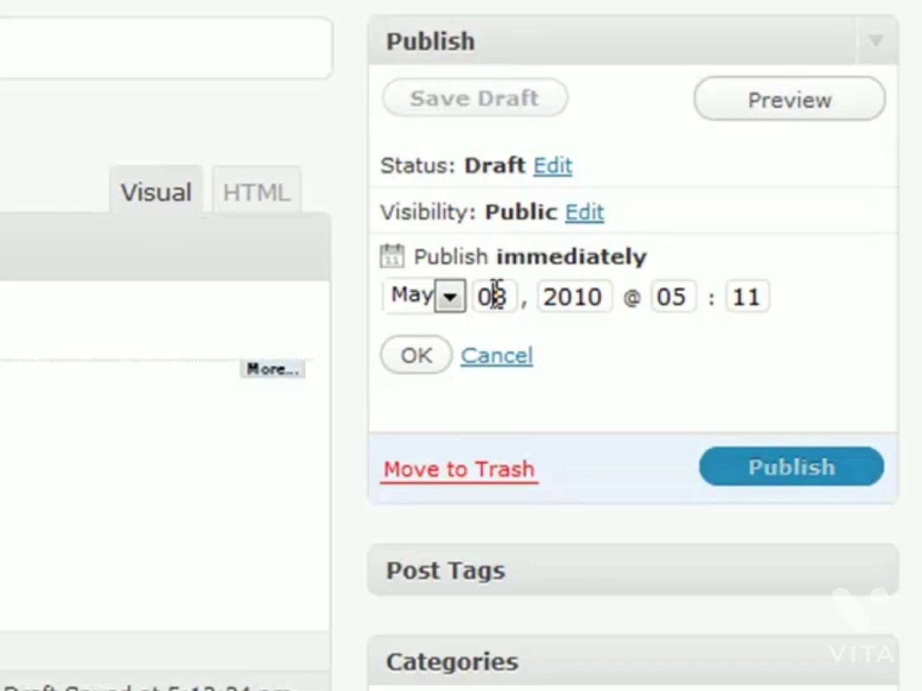
{"action": "double_click", "coordinate": [495, 295]}
{"action": "type", "text": "09"}
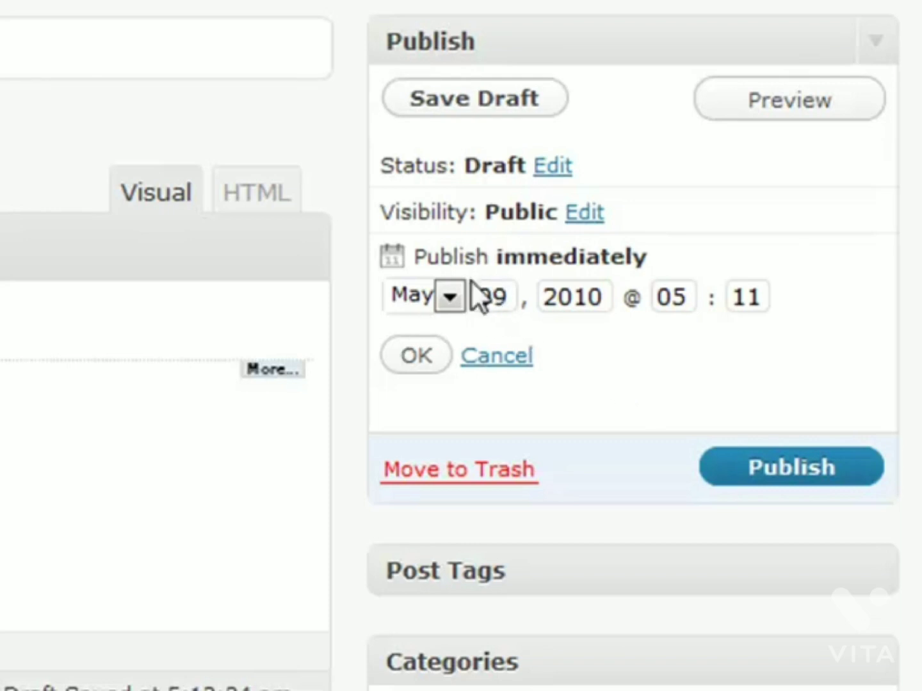
{"action": "left_click", "coordinate": [415, 361]}
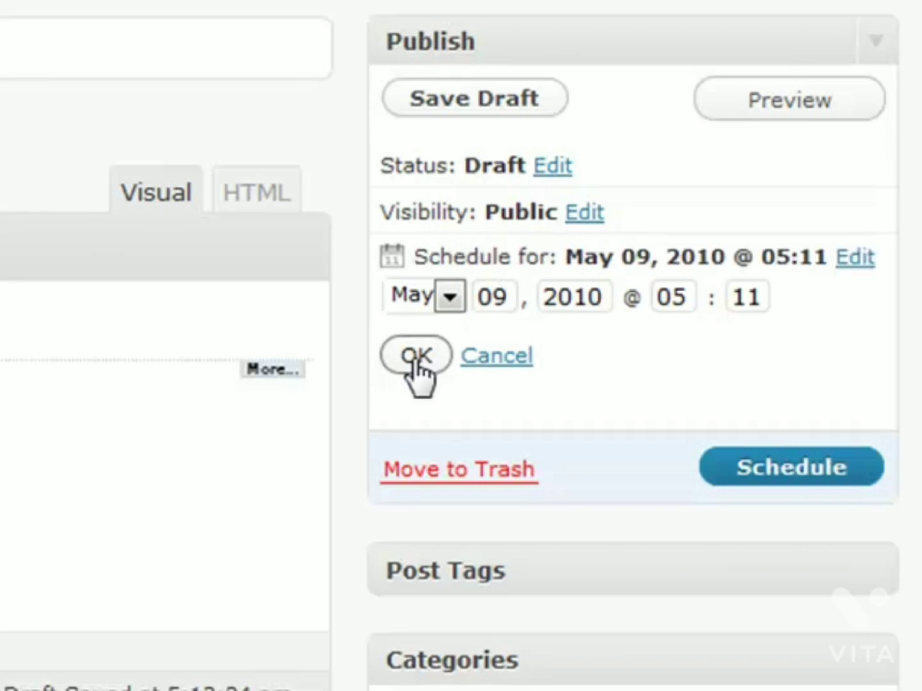
Step: Reset the publish day to 08 so the post publishes immediately, and expand Post Tags
{"action": "left_click_drag", "start_coordinate": [416, 257], "coordinate": [560, 257]}
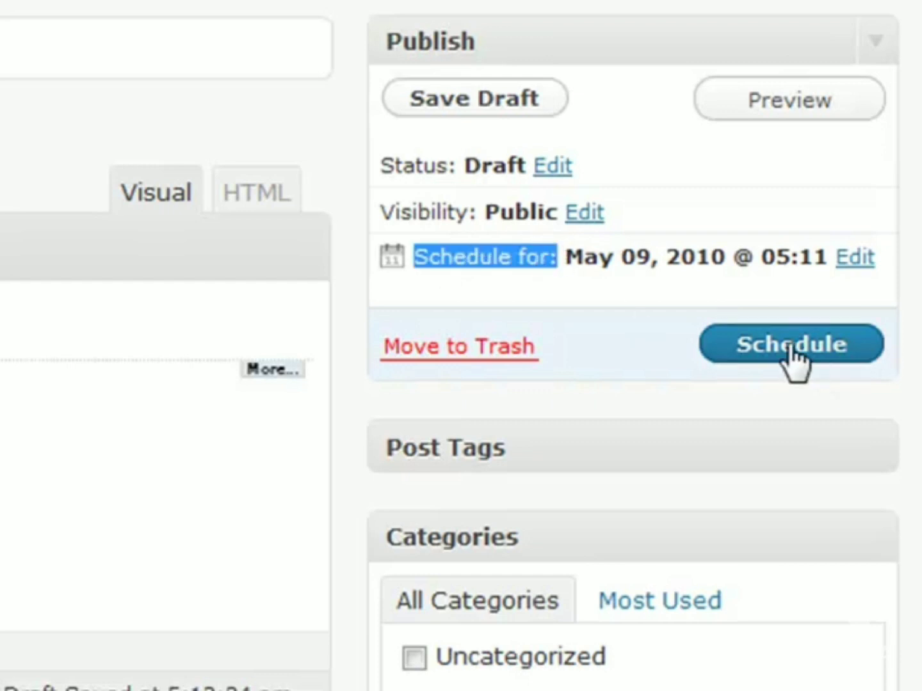
{"action": "left_click", "coordinate": [855, 257]}
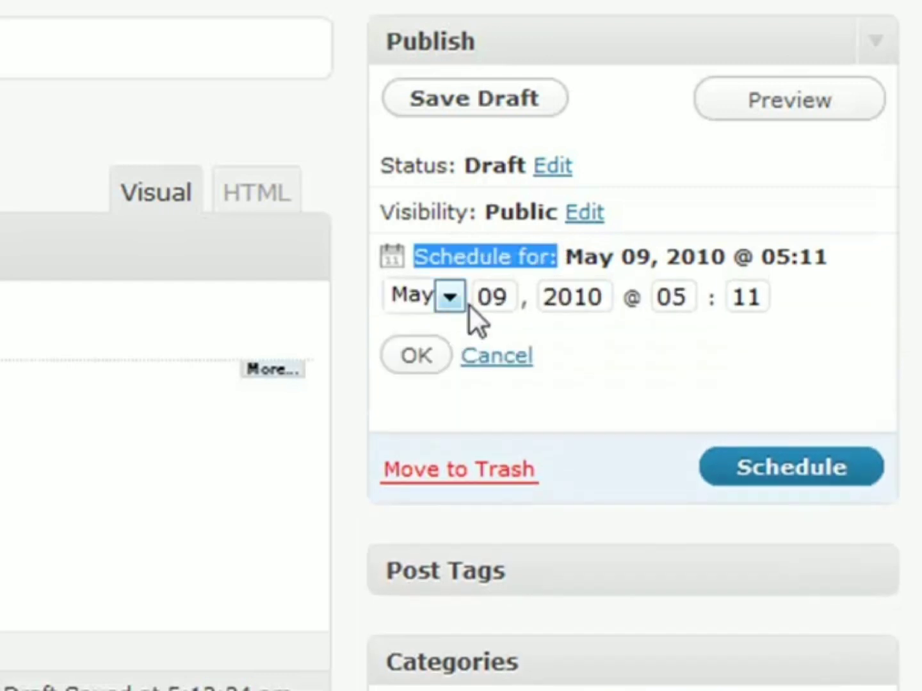
{"action": "double_click", "coordinate": [501, 307]}
{"action": "type", "text": "08"}
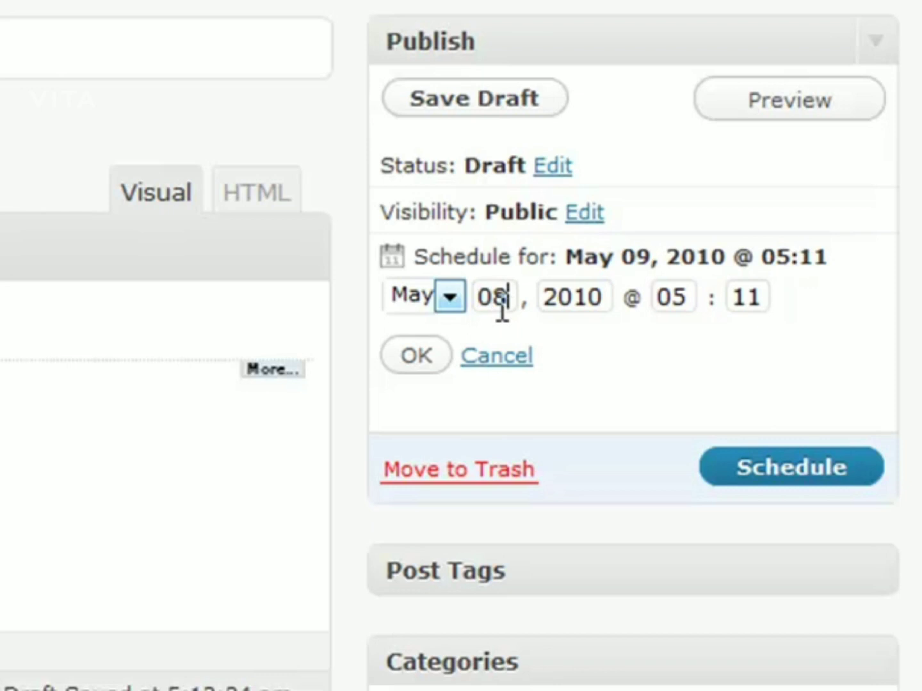
{"action": "left_click", "coordinate": [423, 356]}
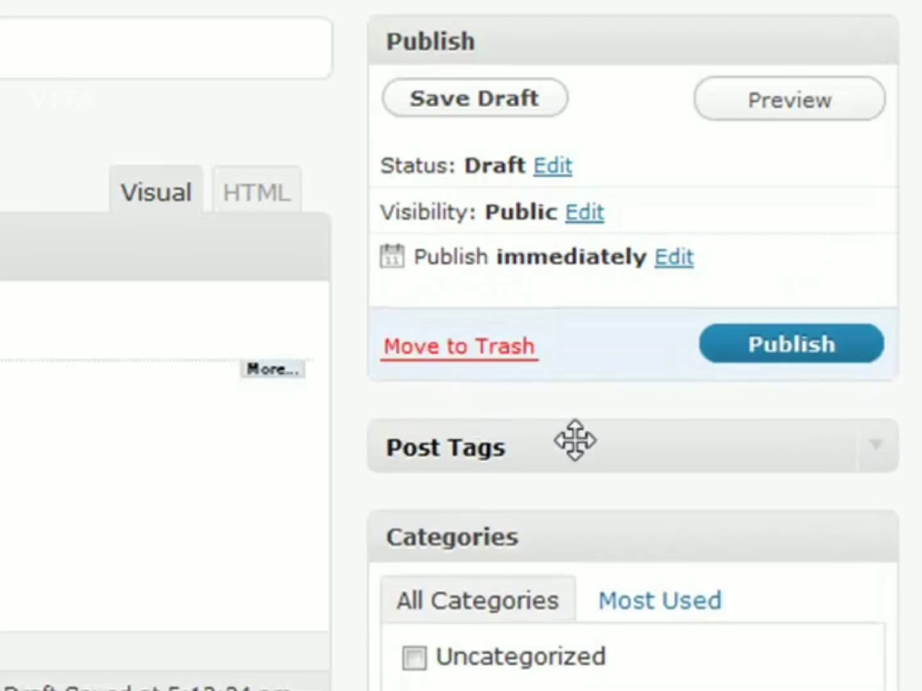
{"action": "left_click", "coordinate": [877, 451]}
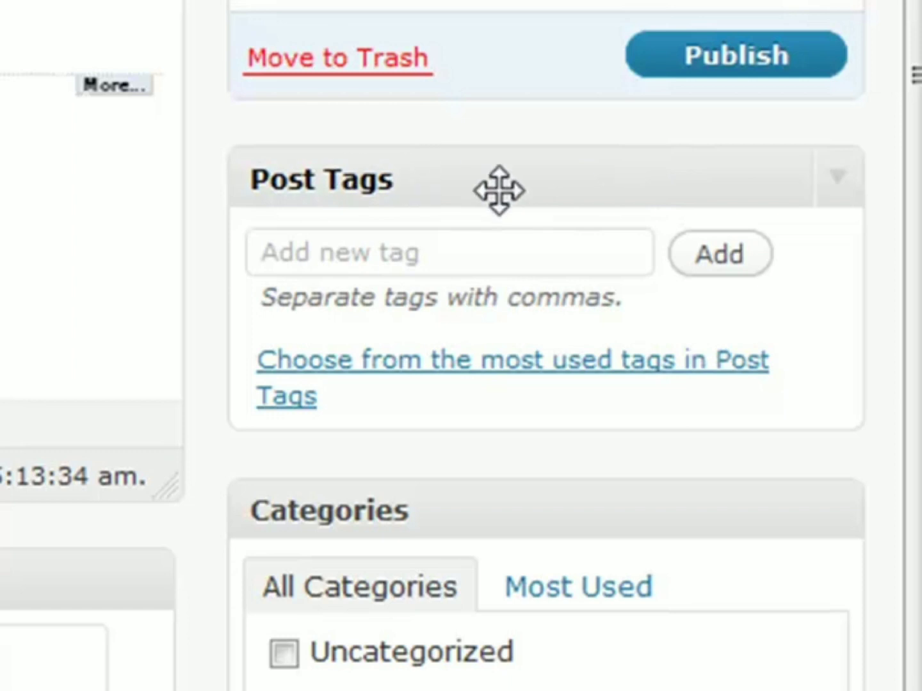
Step: Collapse and re-expand the Post Tags box twice, leave it open, and scroll to Custom Fields
{"action": "left_click", "coordinate": [533, 187]}
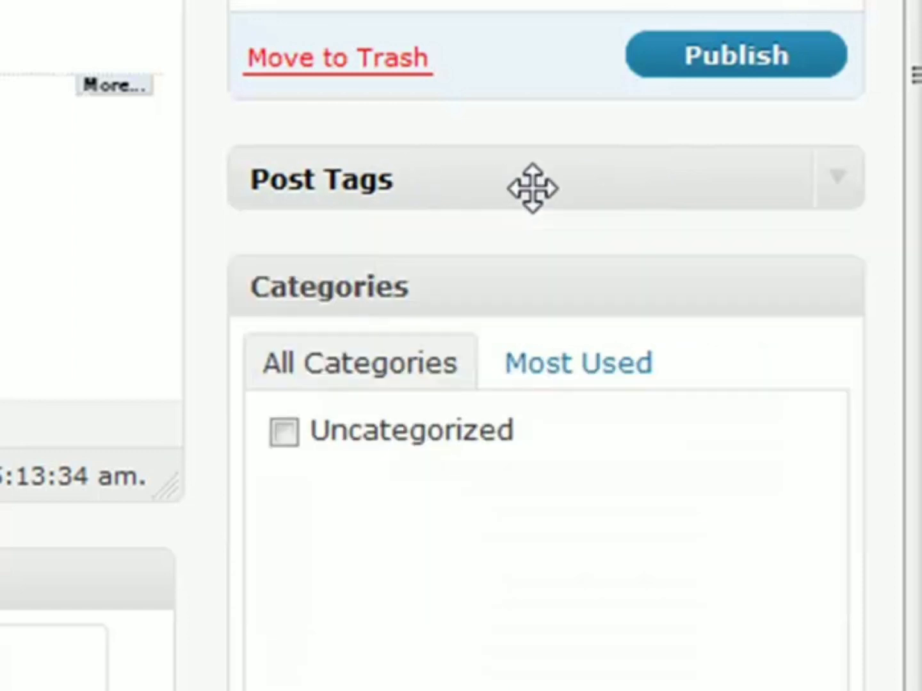
{"action": "left_click", "coordinate": [835, 195]}
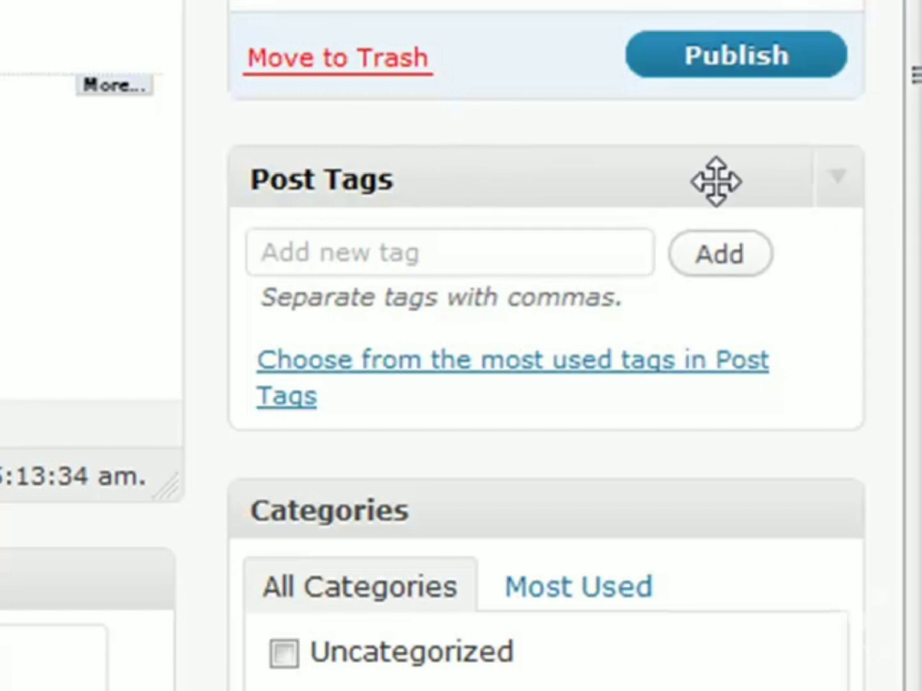
{"action": "left_click", "coordinate": [452, 248]}
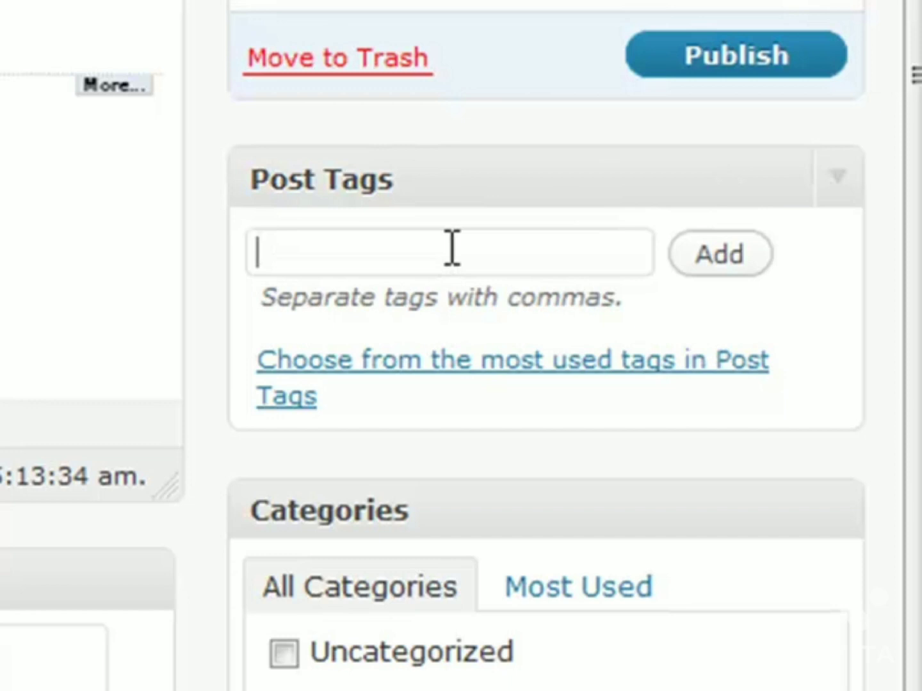
{"action": "left_click", "coordinate": [458, 173]}
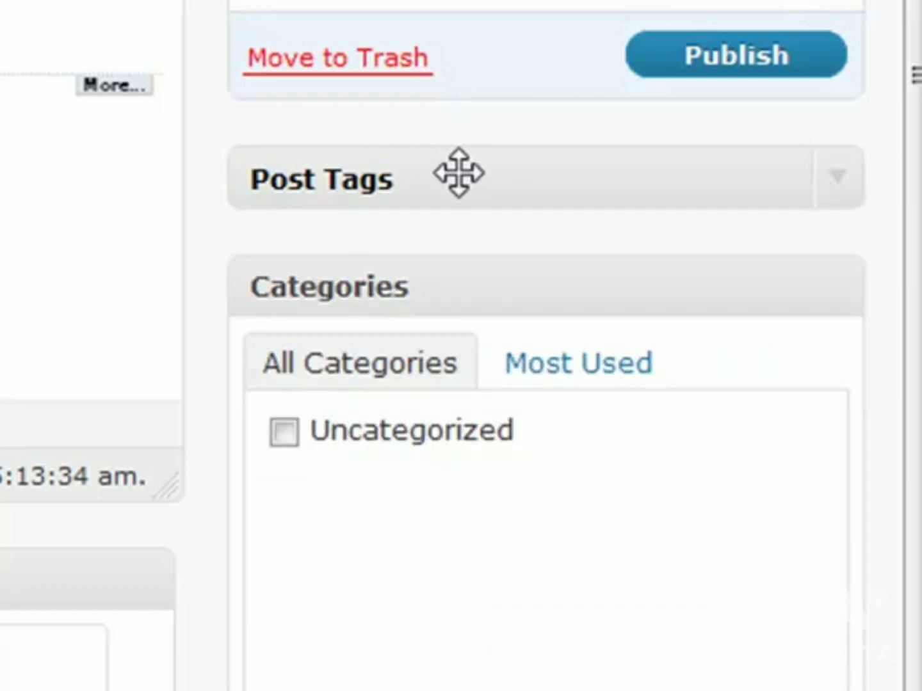
{"action": "left_click", "coordinate": [821, 178]}
{"action": "scroll", "coordinate": [511, 494], "scroll_direction": "down", "scroll_amount": 3}
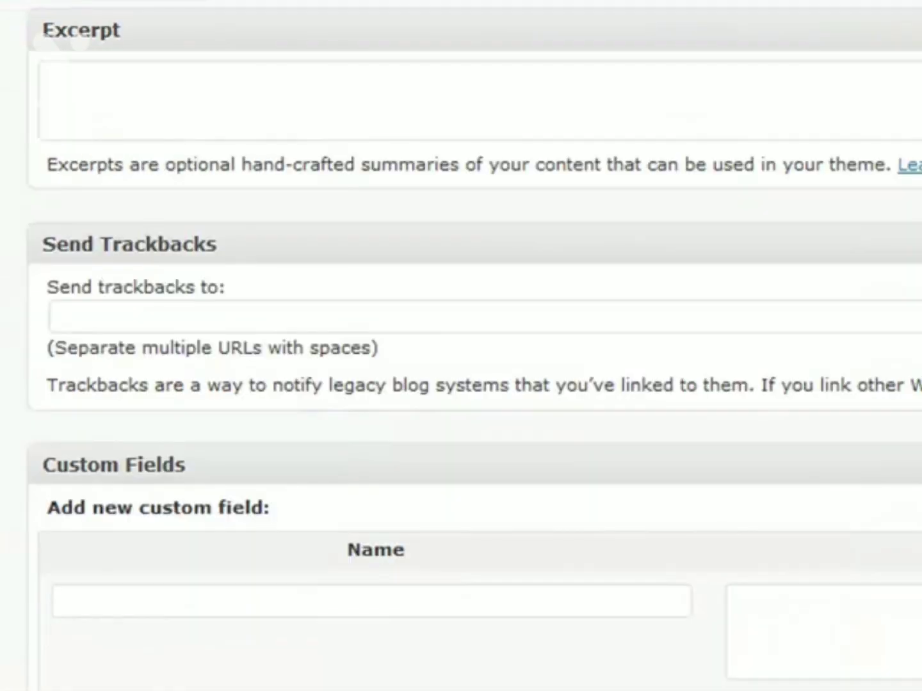
{"action": "scroll", "coordinate": [463, 224], "scroll_direction": "down", "scroll_amount": 5}
{"action": "scroll", "coordinate": [504, 302], "scroll_direction": "up", "scroll_amount": 8}
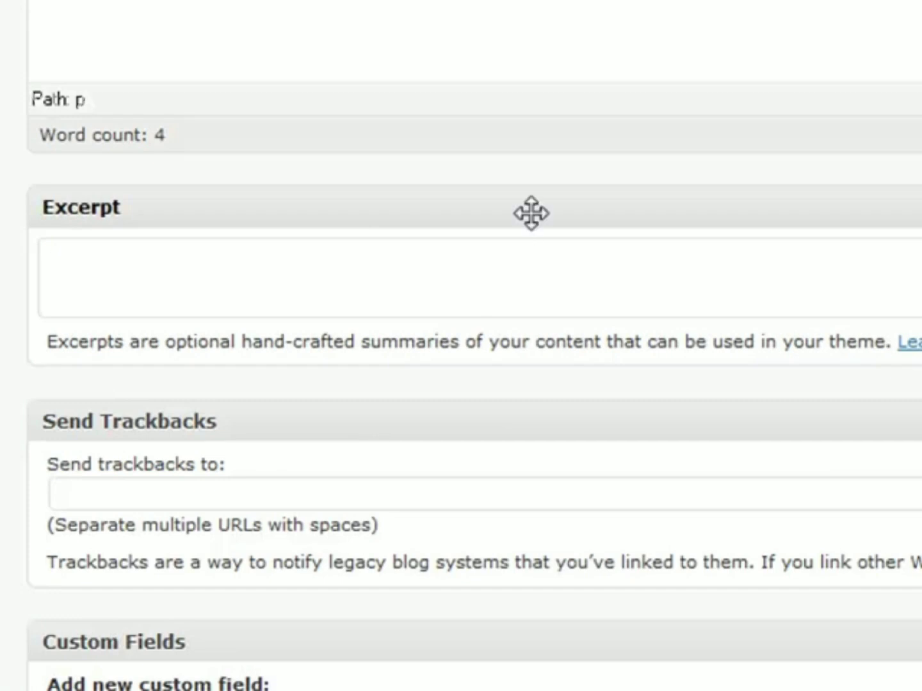
{"action": "scroll", "coordinate": [512, 233], "scroll_direction": "down", "scroll_amount": 3}
{"action": "left_click", "coordinate": [445, 73]}
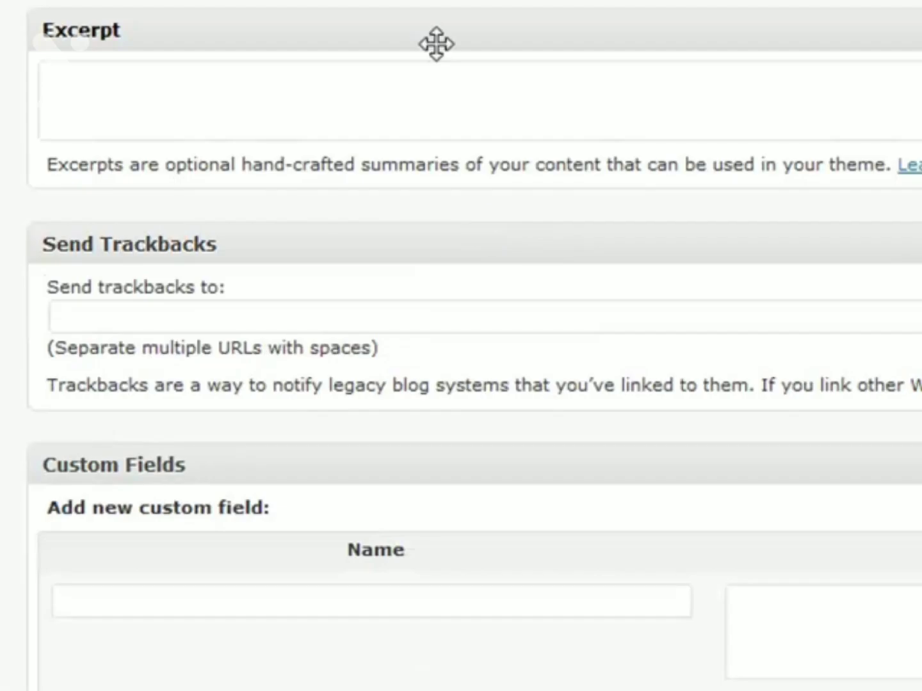
{"action": "left_click", "coordinate": [429, 37]}
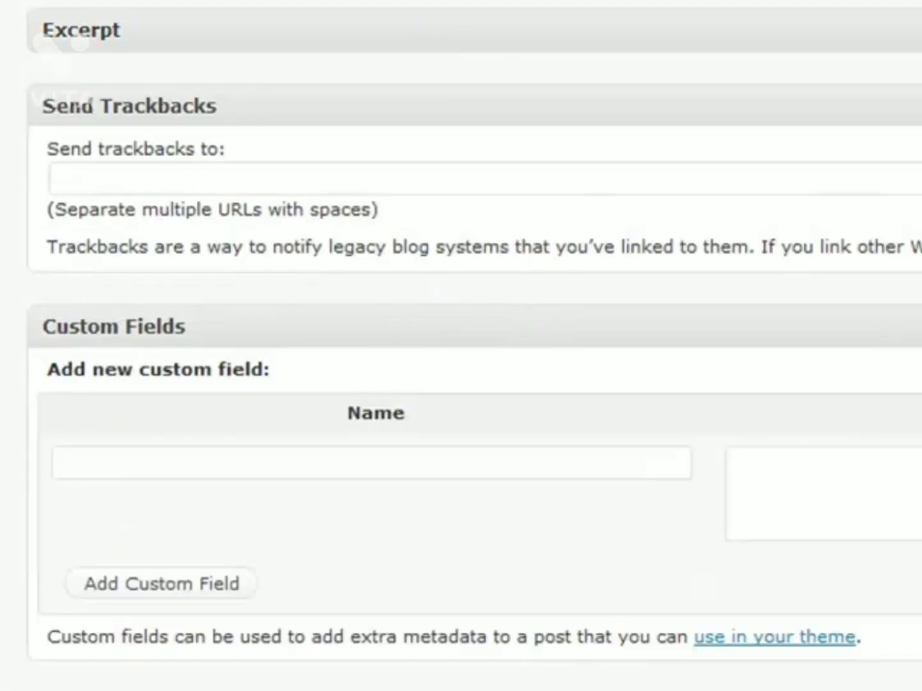
{"action": "left_click", "coordinate": [913, 30]}
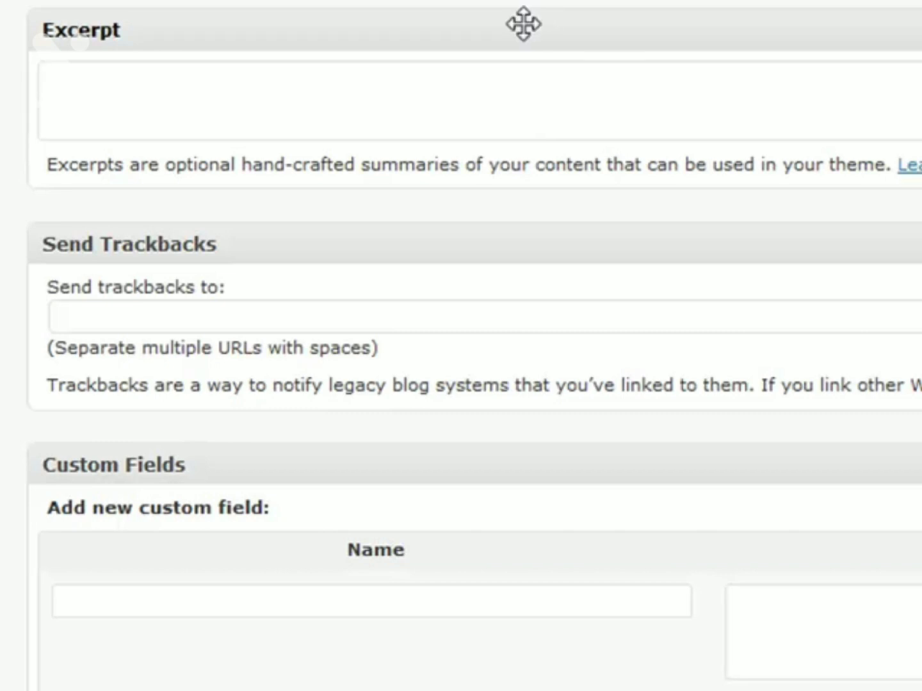
{"action": "scroll", "coordinate": [525, 32], "scroll_direction": "up", "scroll_amount": 3}
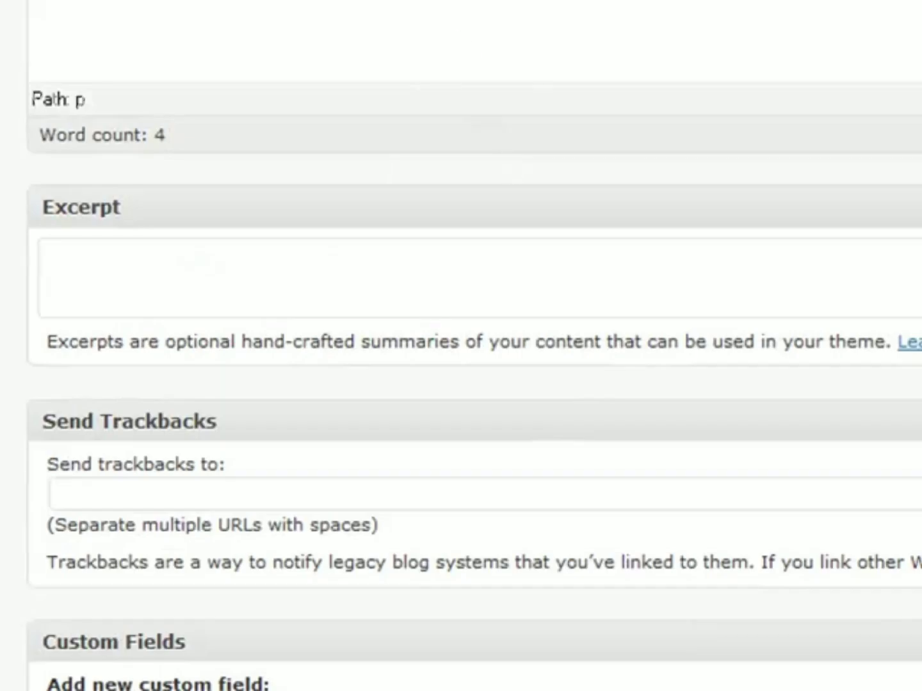
{"action": "scroll", "coordinate": [601, 232], "scroll_direction": "down", "scroll_amount": 3}
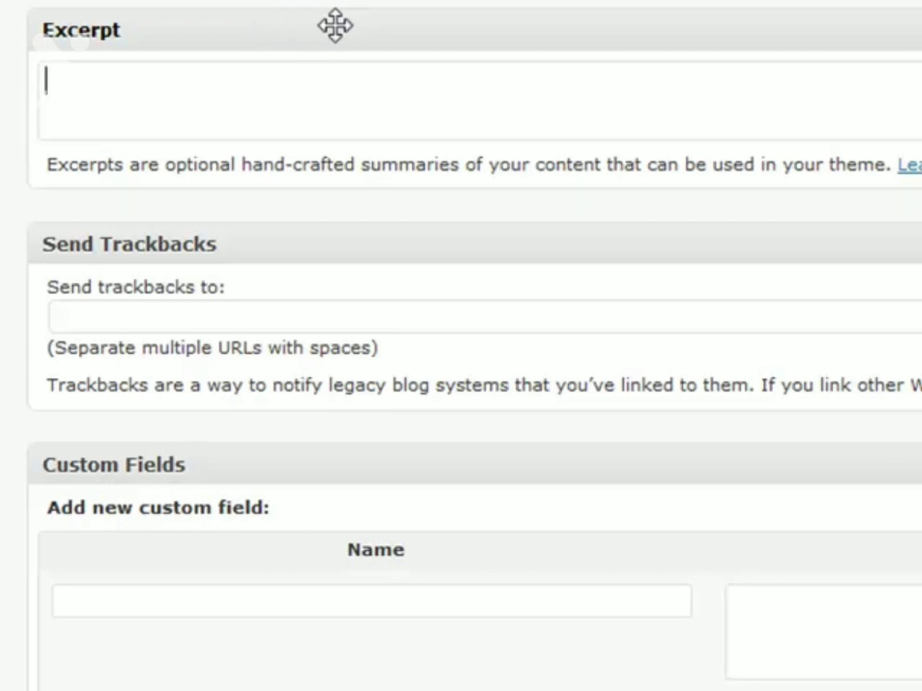
{"action": "scroll", "coordinate": [377, 107], "scroll_direction": "down", "scroll_amount": 3}
{"action": "scroll", "coordinate": [378, 108], "scroll_direction": "down", "scroll_amount": 3}
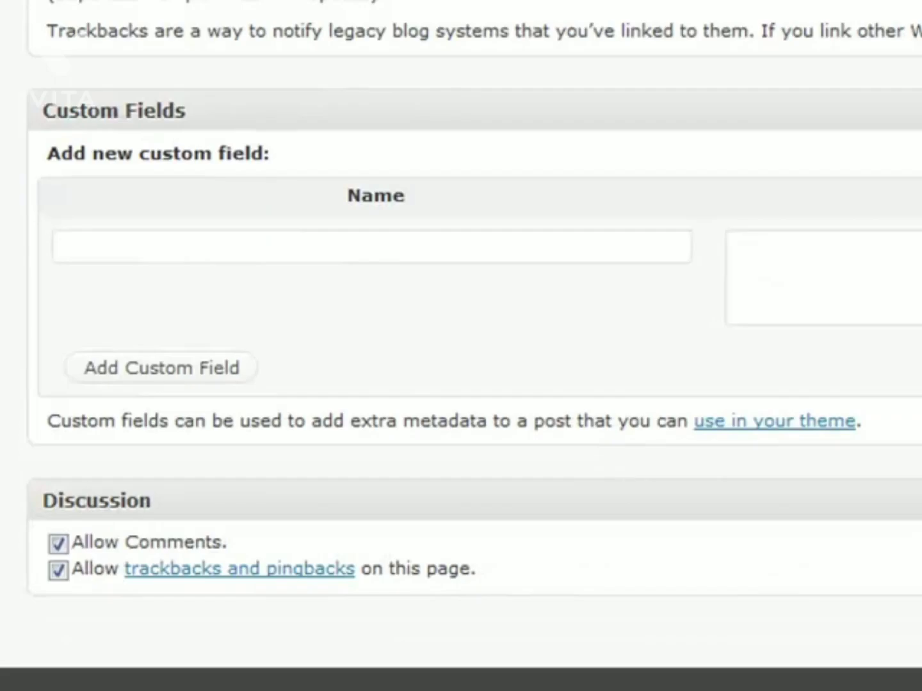
{"action": "scroll", "coordinate": [377, 107], "scroll_direction": "down", "scroll_amount": 1}
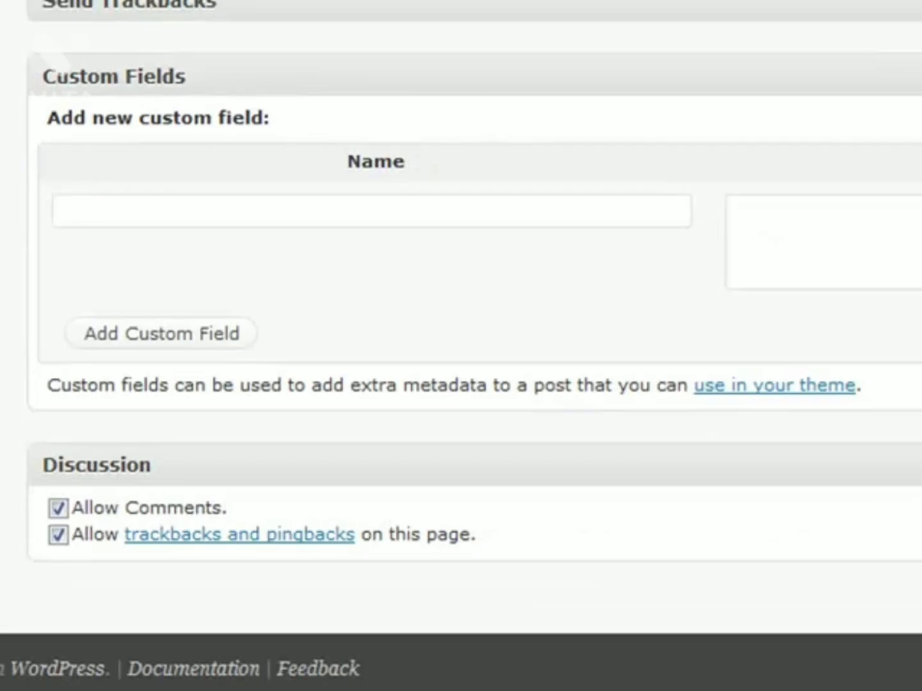
{"action": "left_click", "coordinate": [339, 78]}
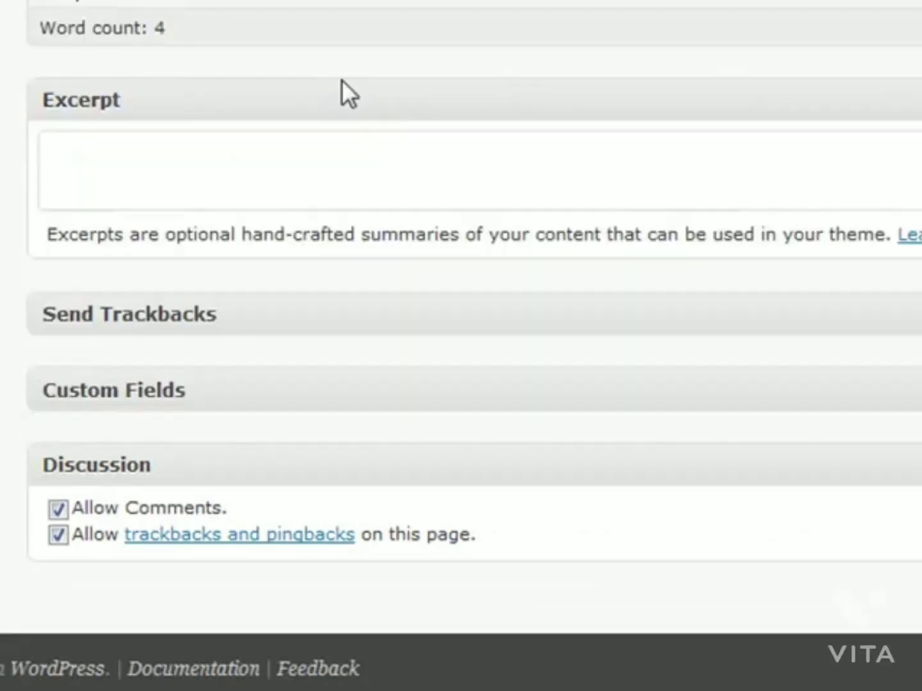
{"action": "left_click", "coordinate": [358, 390]}
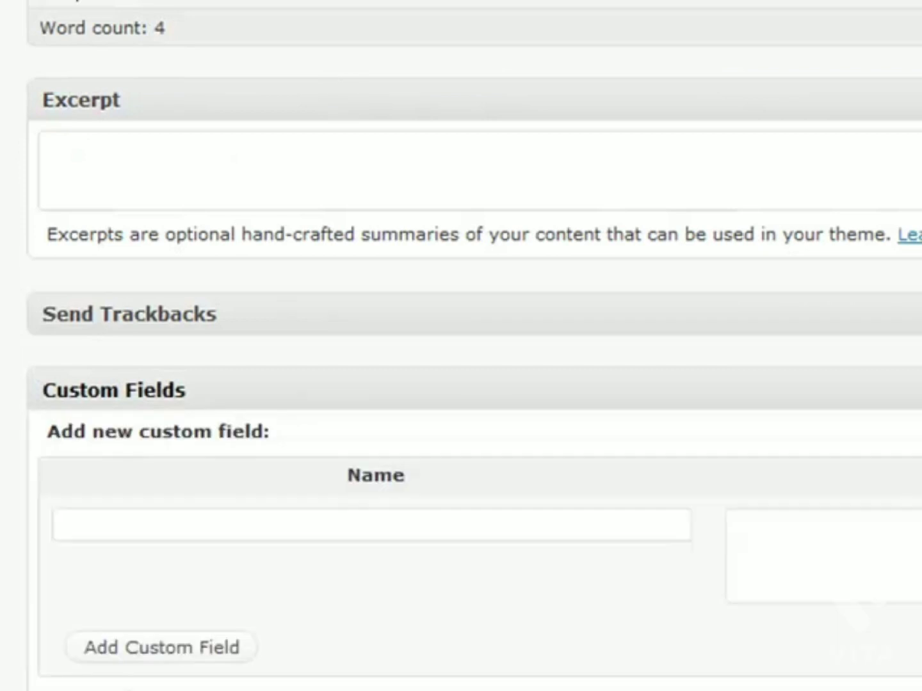
{"action": "scroll", "coordinate": [381, 323], "scroll_direction": "down", "scroll_amount": 5}
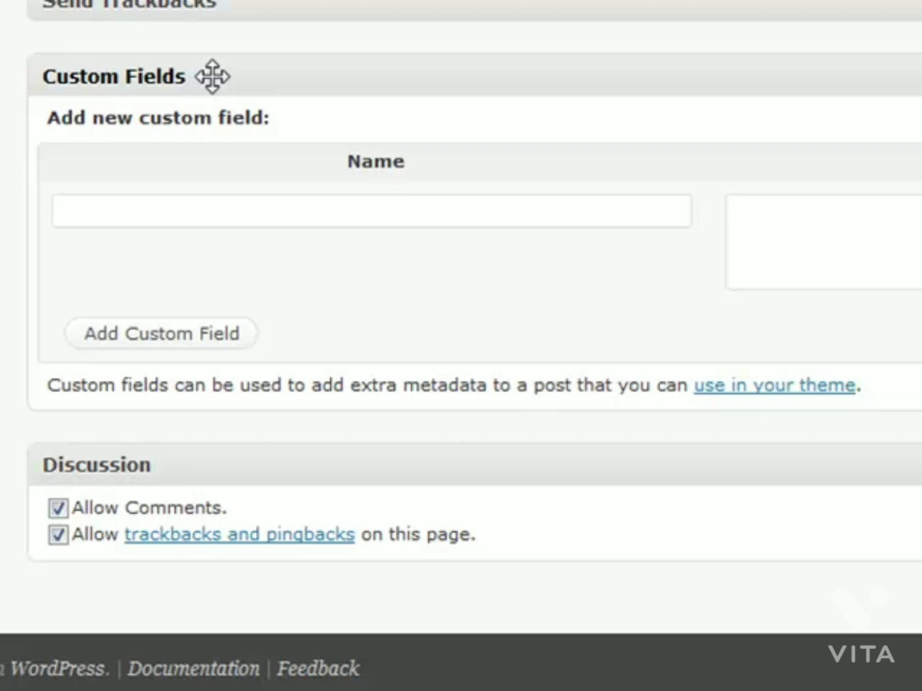
Step: Add a custom field named 'Videos I'm Watching' with the value 'Happy Feat'
{"action": "left_click", "coordinate": [249, 214]}
{"action": "key", "text": "Down"}
{"action": "key", "text": "Down"}
{"action": "key", "text": "Return"}
{"action": "key", "text": "Tab"}
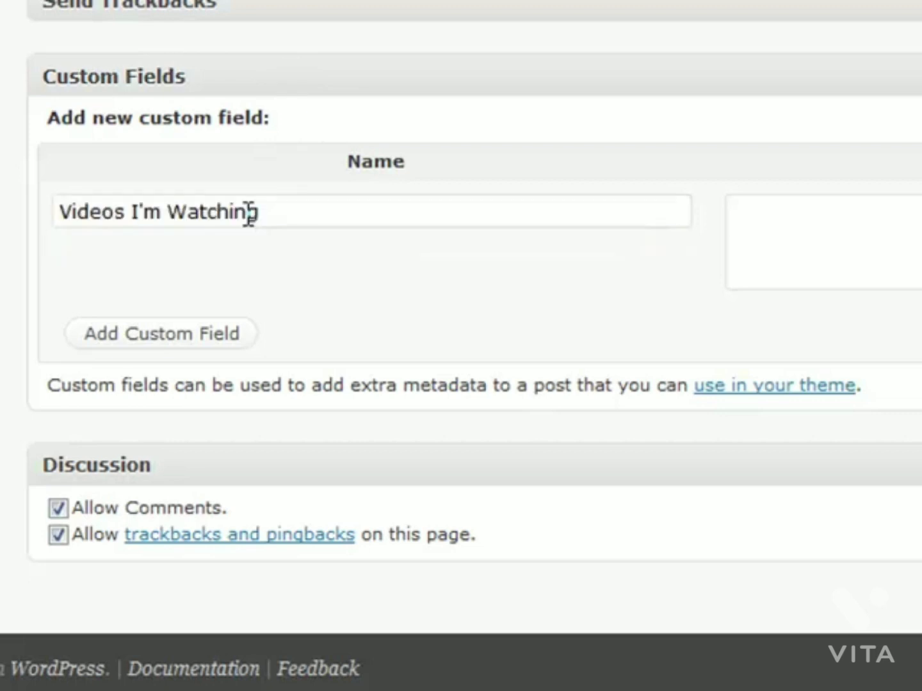
{"action": "type", "text": "Happy Feat"}
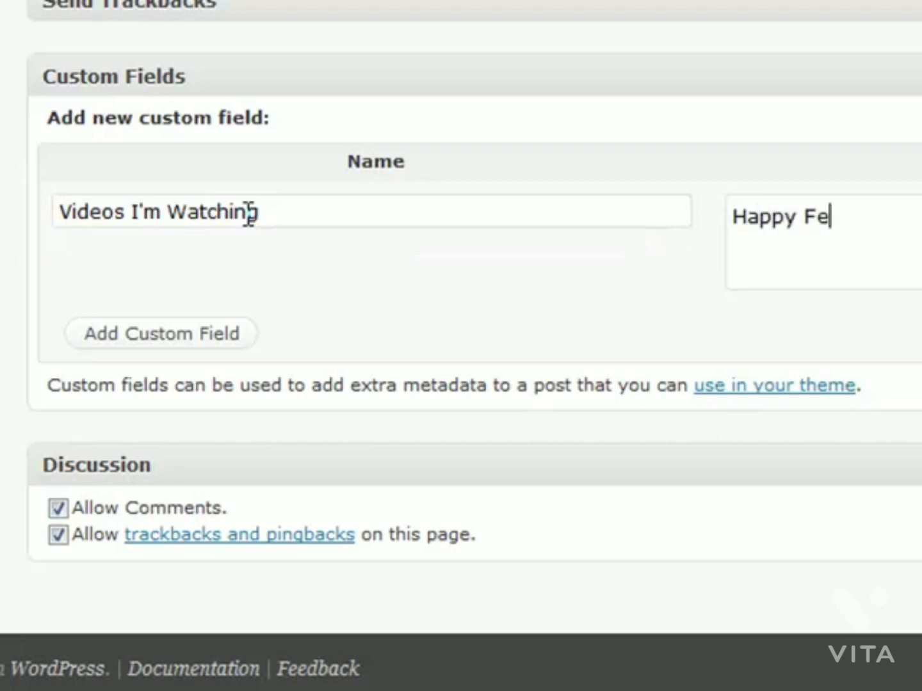
Step: Collapse the Custom Fields box and scroll the editor down and back up
{"action": "left_click", "coordinate": [344, 75]}
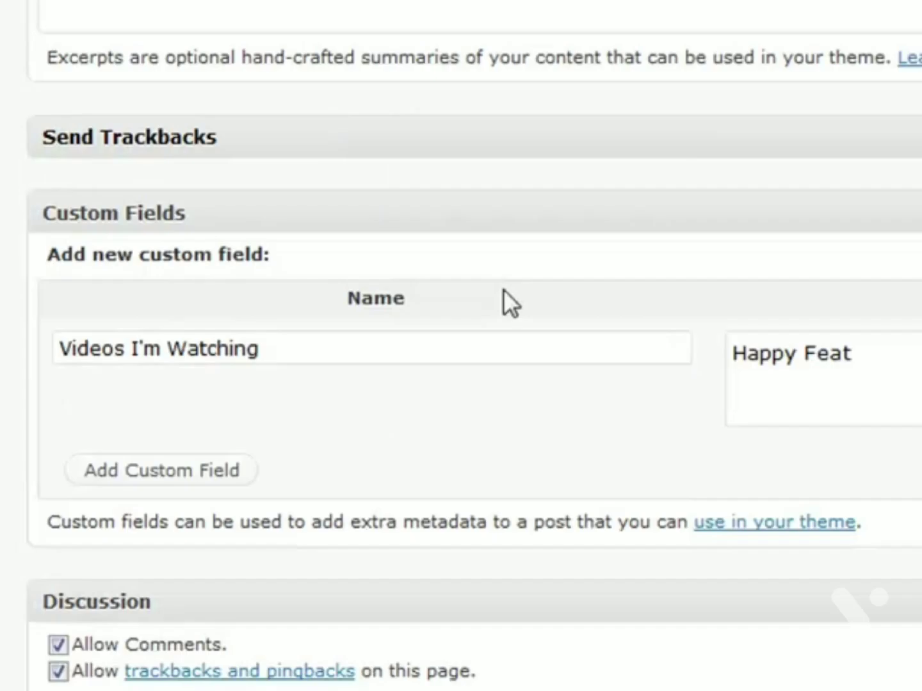
{"action": "scroll", "coordinate": [503, 290], "scroll_direction": "down", "scroll_amount": 3}
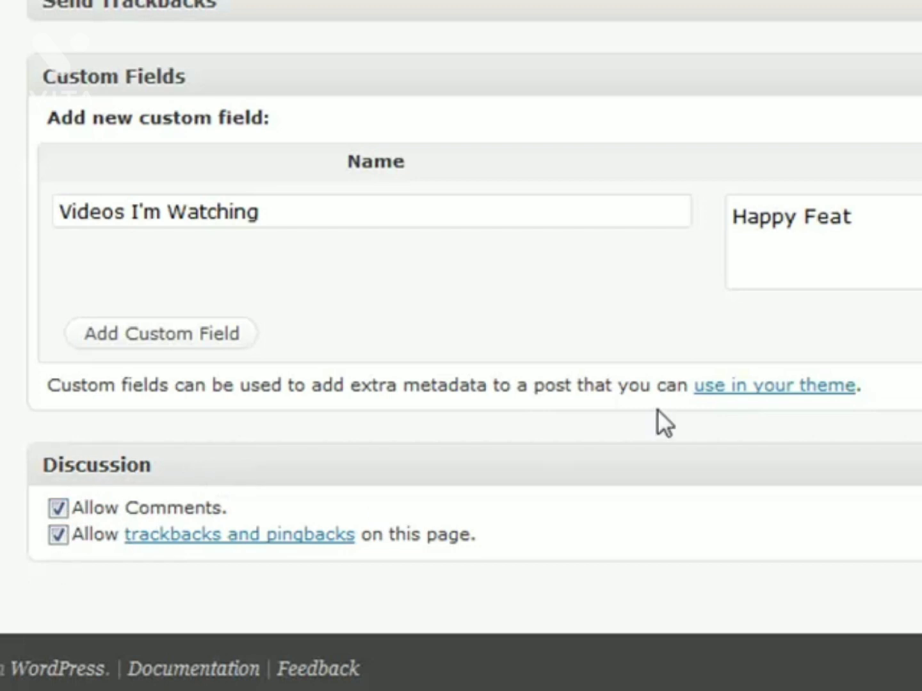
{"action": "scroll", "coordinate": [657, 409], "scroll_direction": "up", "scroll_amount": 5}
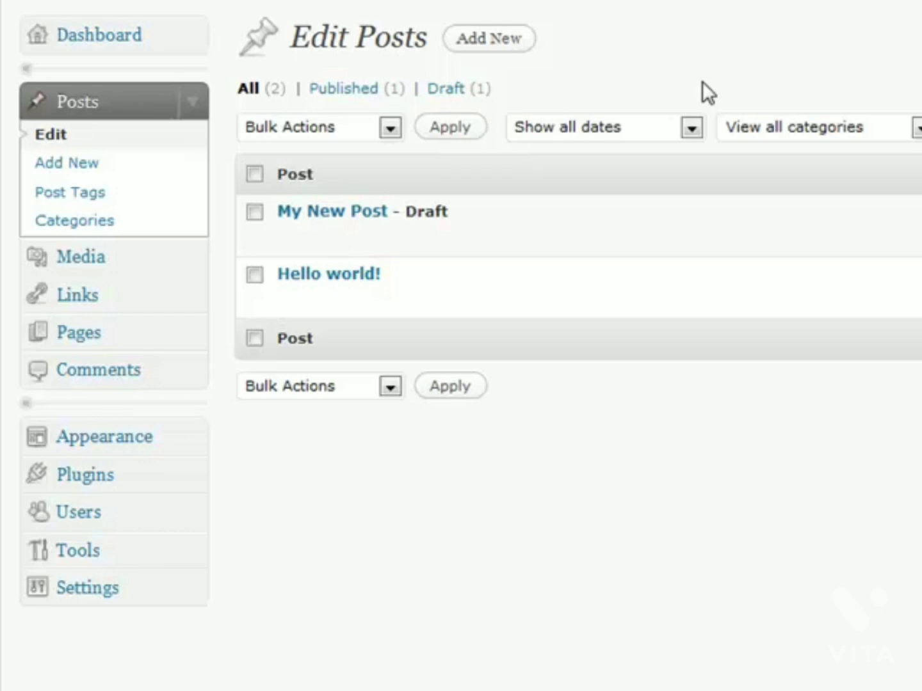
Step: In Screen Options, uncheck Tags and Comments and change posts per page from 40 to 20
{"action": "left_click_drag", "start_coordinate": [645, 36], "coordinate": [689, 35]}
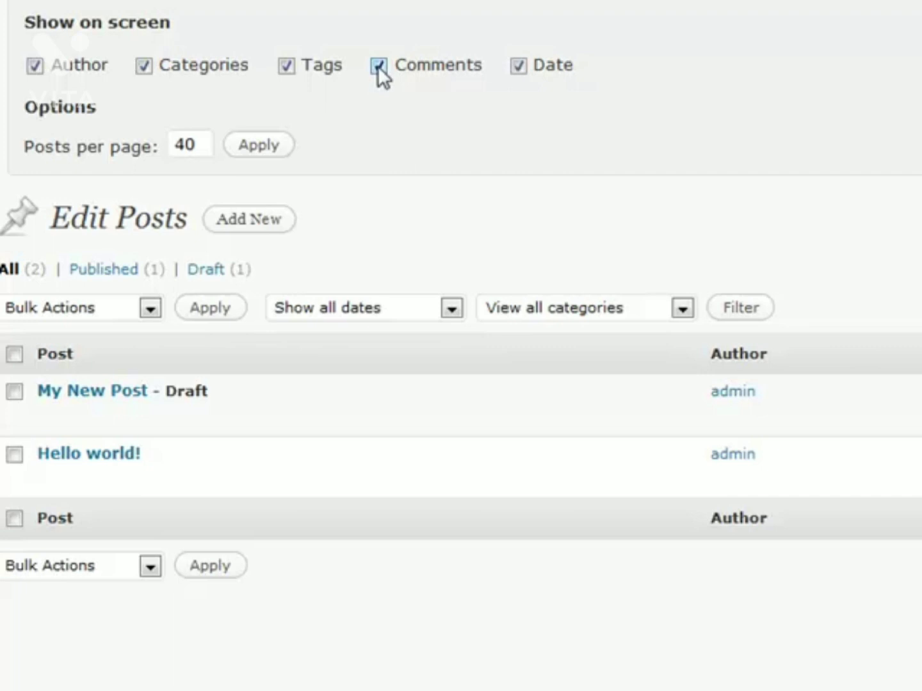
{"action": "left_click", "coordinate": [286, 67]}
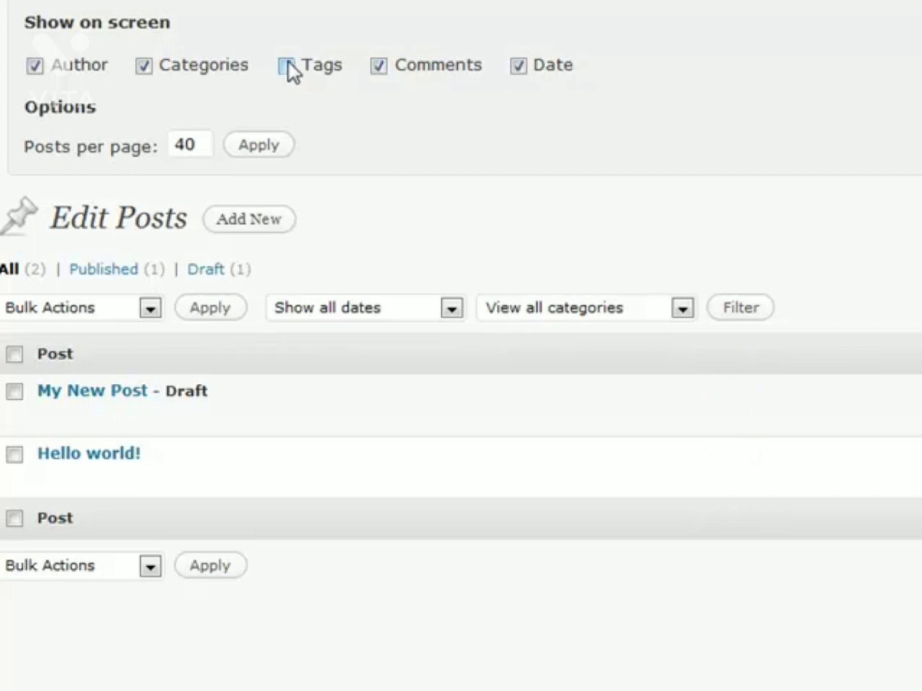
{"action": "left_click", "coordinate": [379, 66]}
{"action": "double_click", "coordinate": [204, 144]}
{"action": "type", "text": "20"}
{"action": "left_click", "coordinate": [256, 154]}
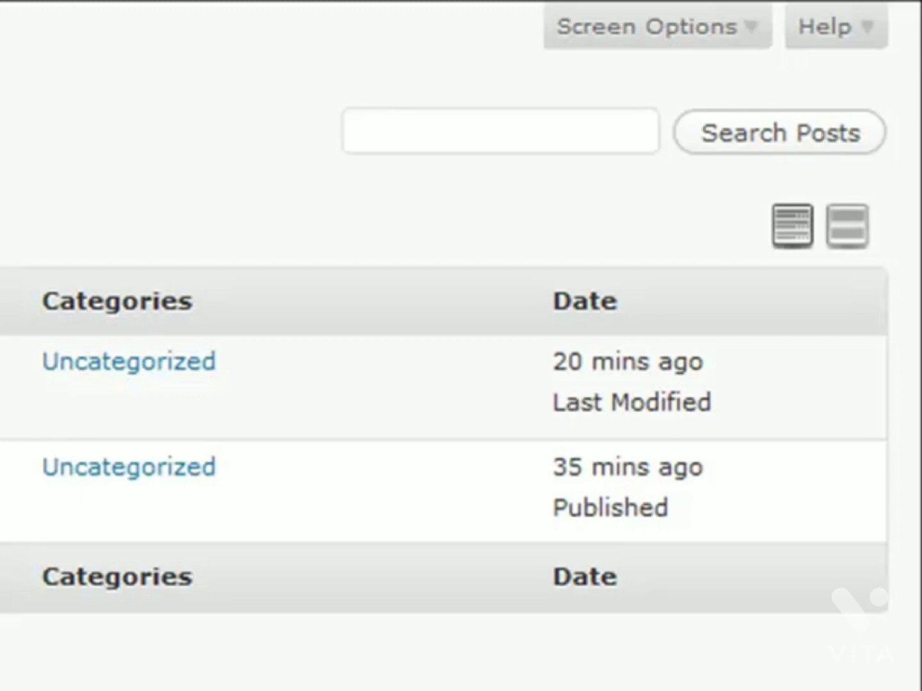
{"action": "left_click", "coordinate": [849, 232]}
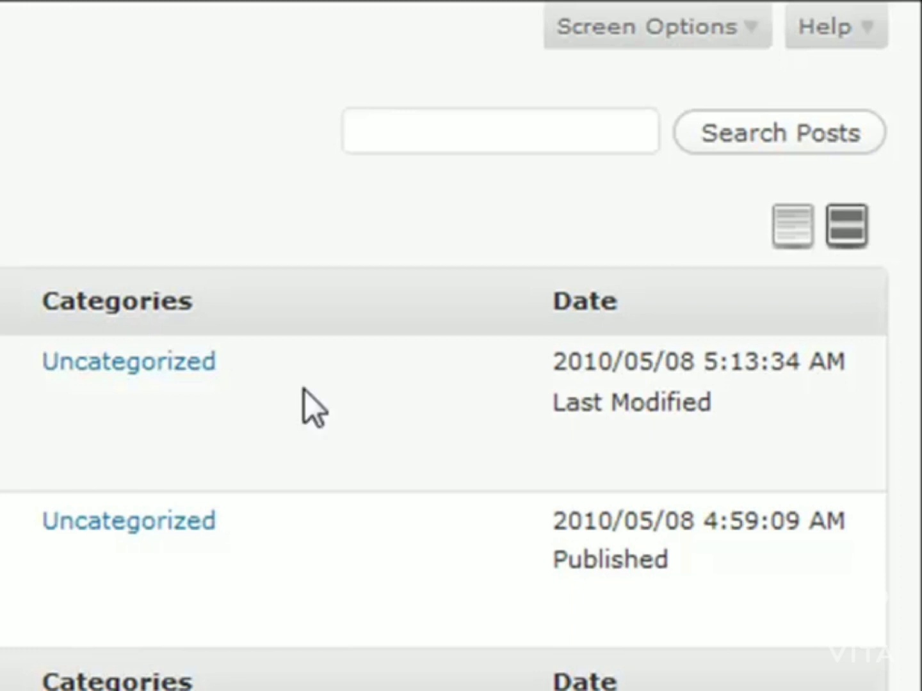
{"action": "left_click", "coordinate": [782, 232]}
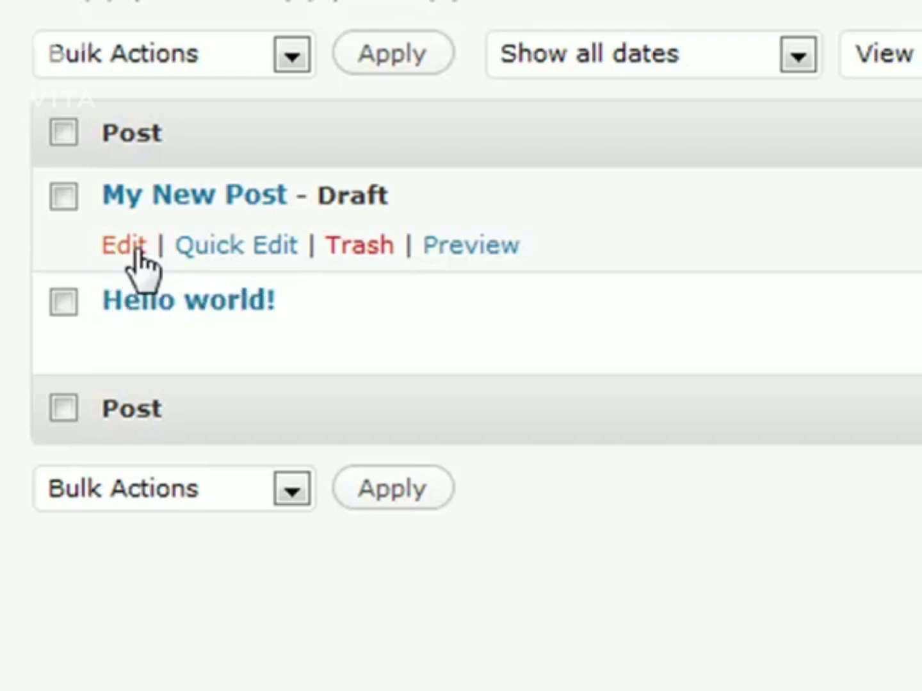
{"action": "left_click", "coordinate": [224, 255]}
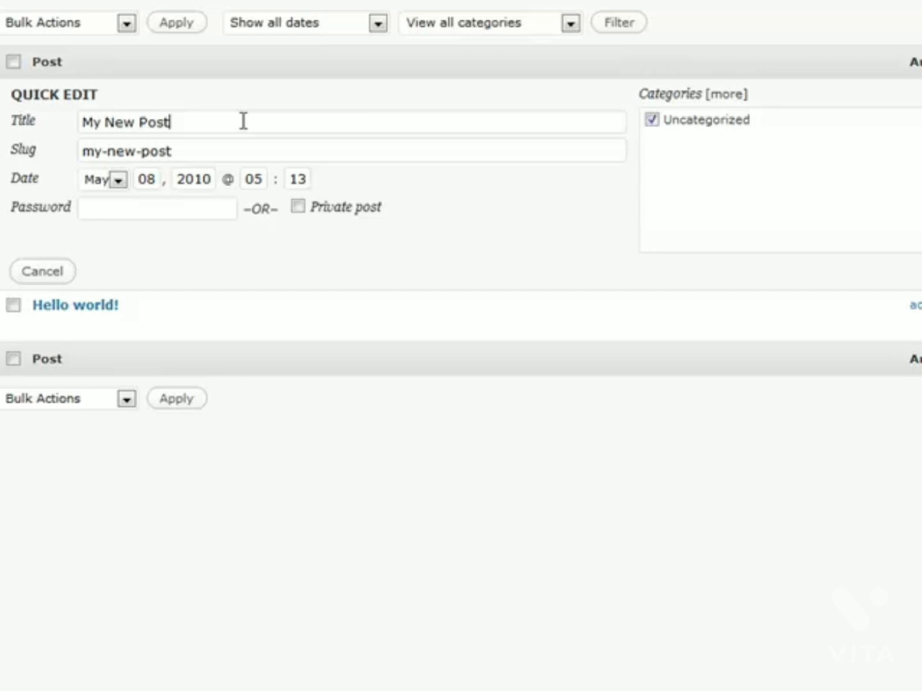
{"action": "left_click", "coordinate": [138, 208]}
{"action": "key", "text": "Return"}
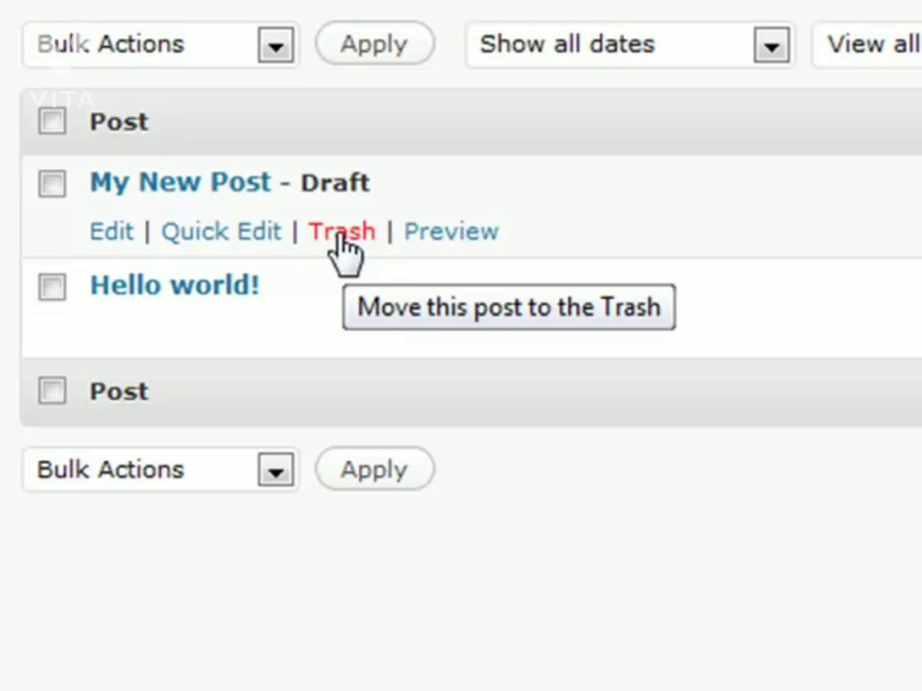
{"action": "left_click", "coordinate": [342, 233]}
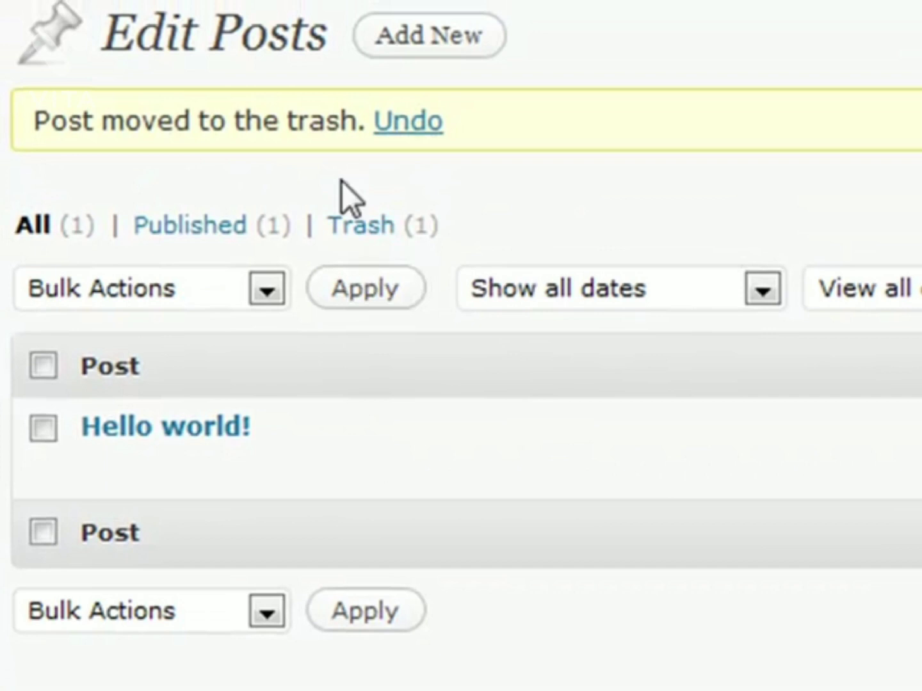
{"action": "left_click_drag", "start_coordinate": [31, 128], "coordinate": [537, 120]}
{"action": "left_click", "coordinate": [539, 121]}
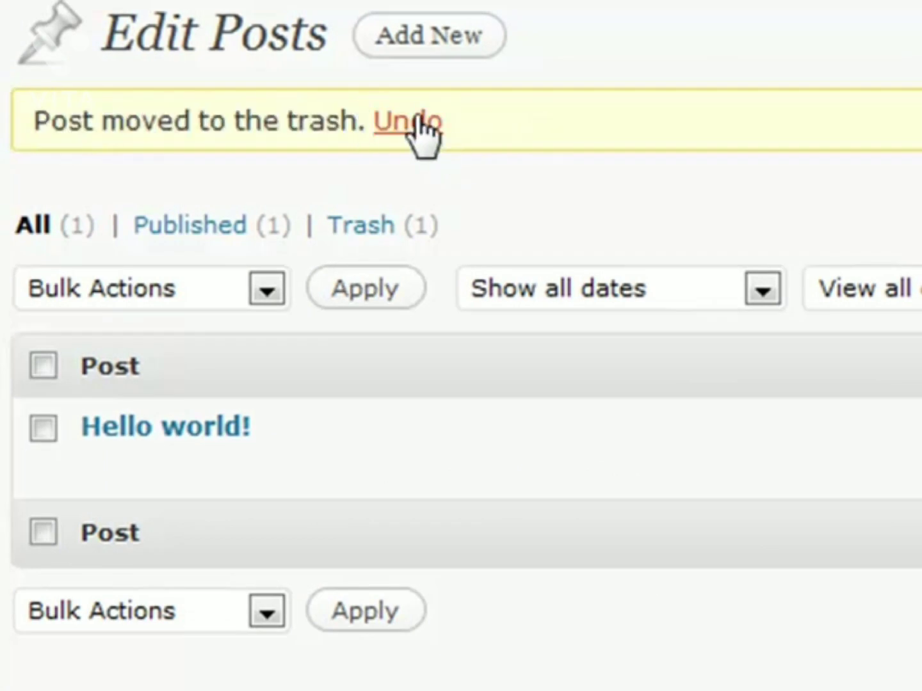
{"action": "left_click", "coordinate": [359, 225]}
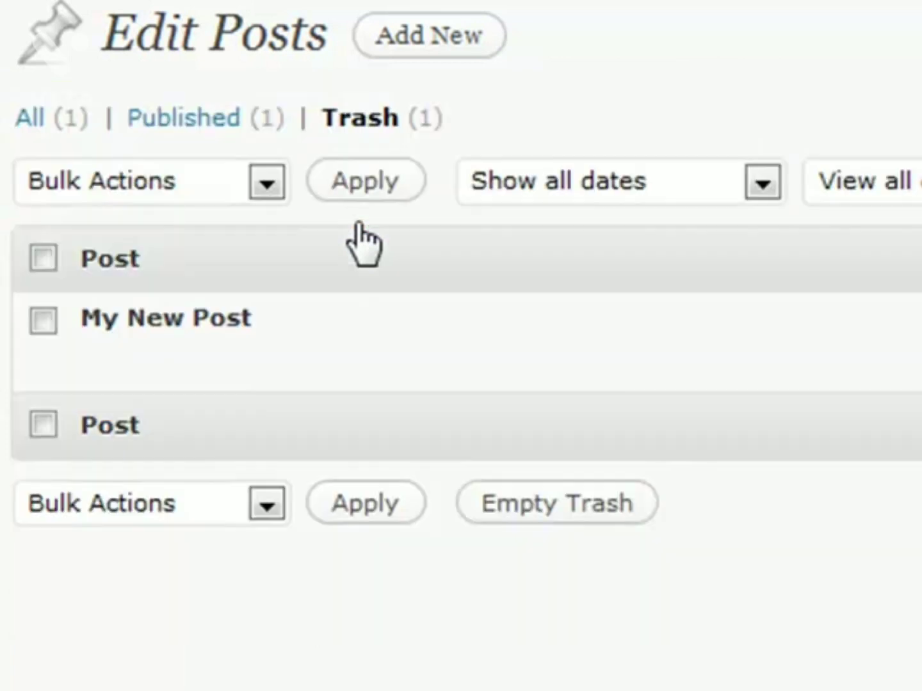
{"action": "mouse_move", "coordinate": [106, 364]}
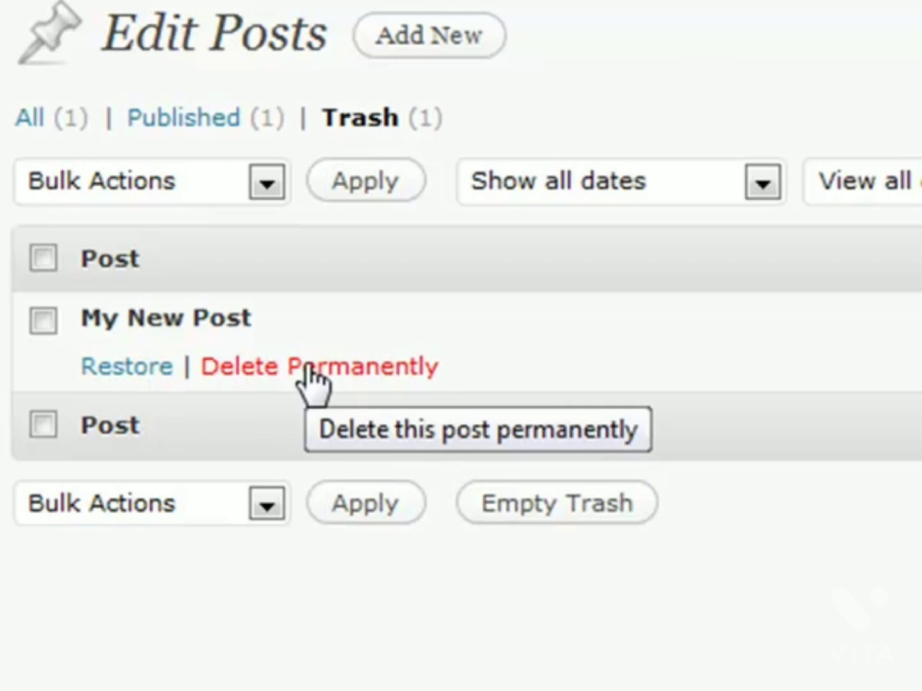
{"action": "left_click", "coordinate": [139, 368]}
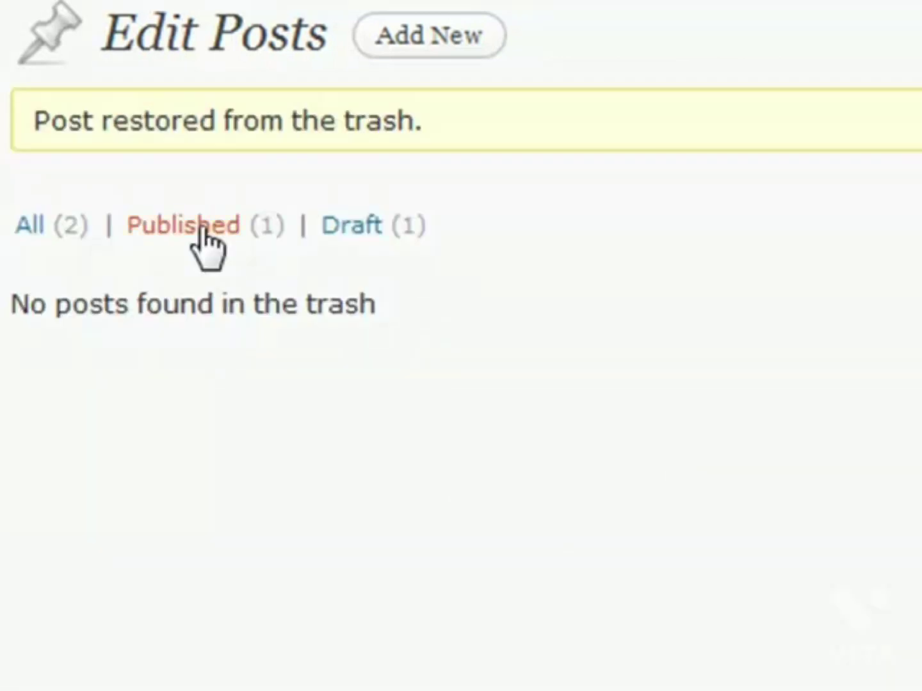
{"action": "left_click", "coordinate": [33, 227]}
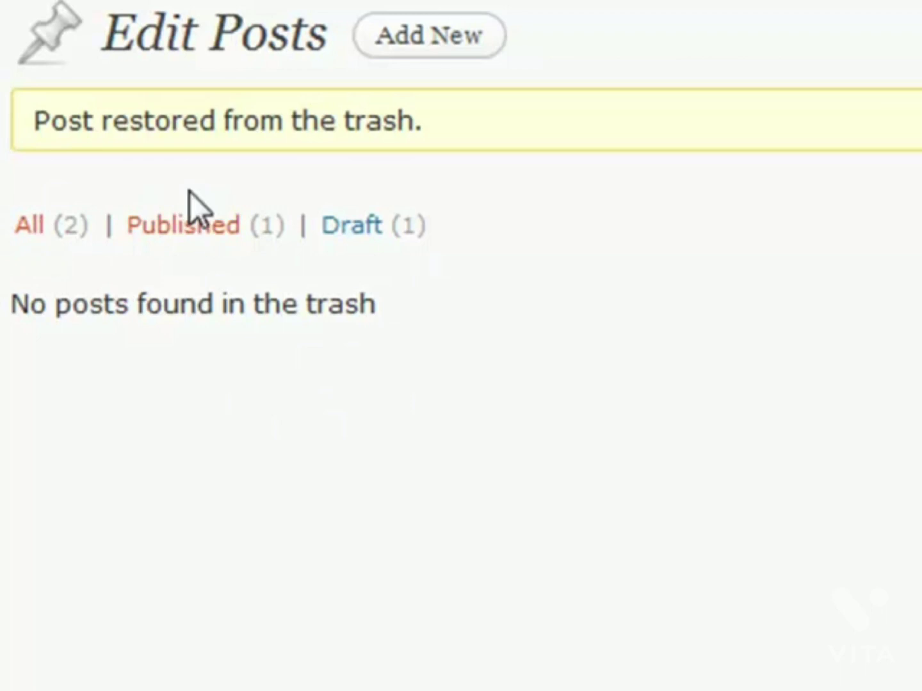
{"action": "mouse_move", "coordinate": [406, 327]}
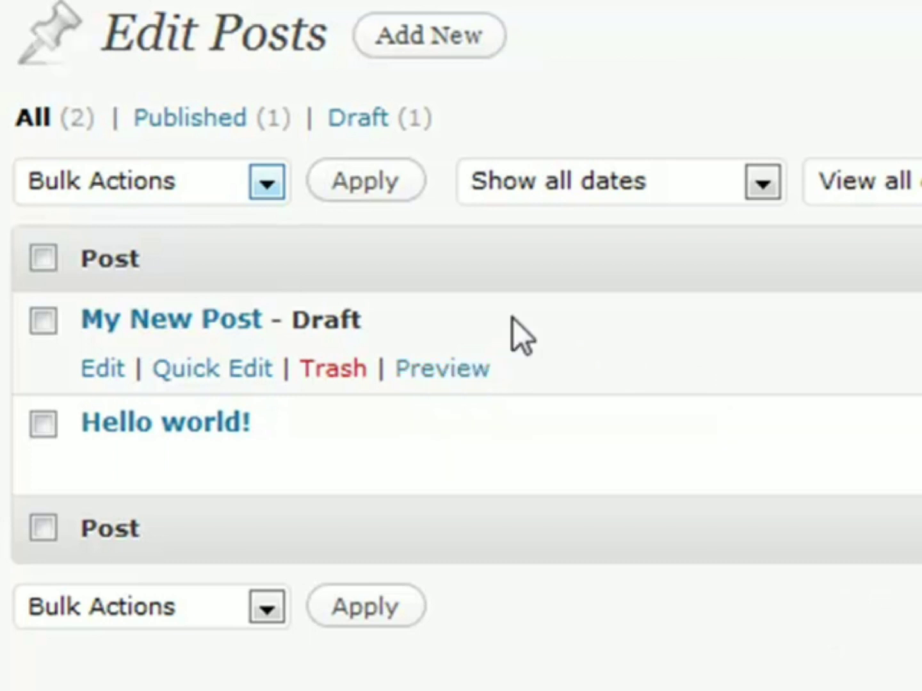
Step: Check My New Post and Hello world! and choose Move to Trash in Bulk Actions
{"action": "left_click", "coordinate": [205, 188]}
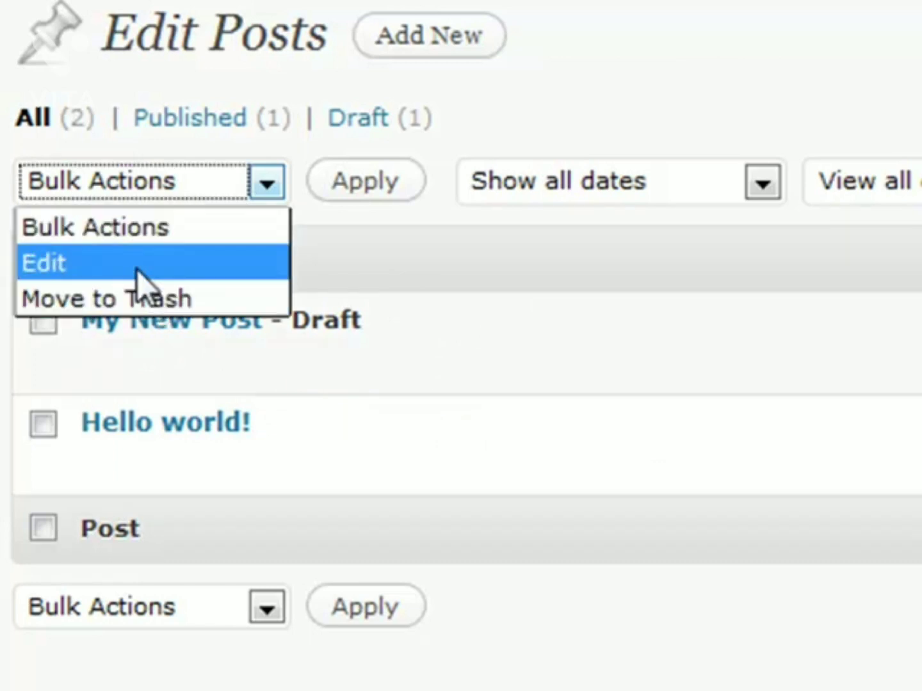
{"action": "left_click", "coordinate": [412, 259]}
{"action": "left_click", "coordinate": [43, 319]}
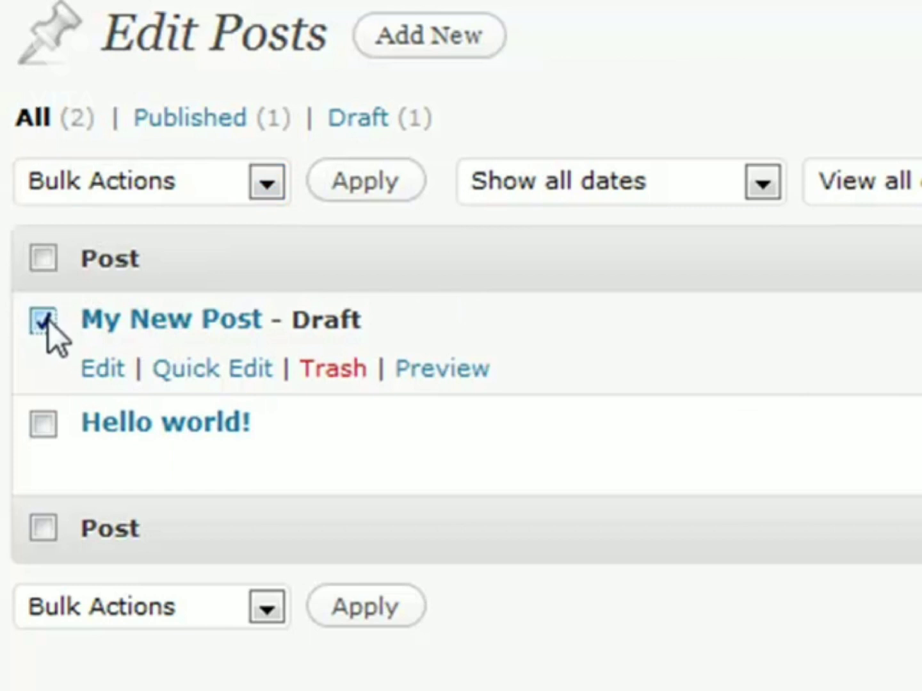
{"action": "left_click", "coordinate": [43, 423]}
{"action": "left_click", "coordinate": [236, 193]}
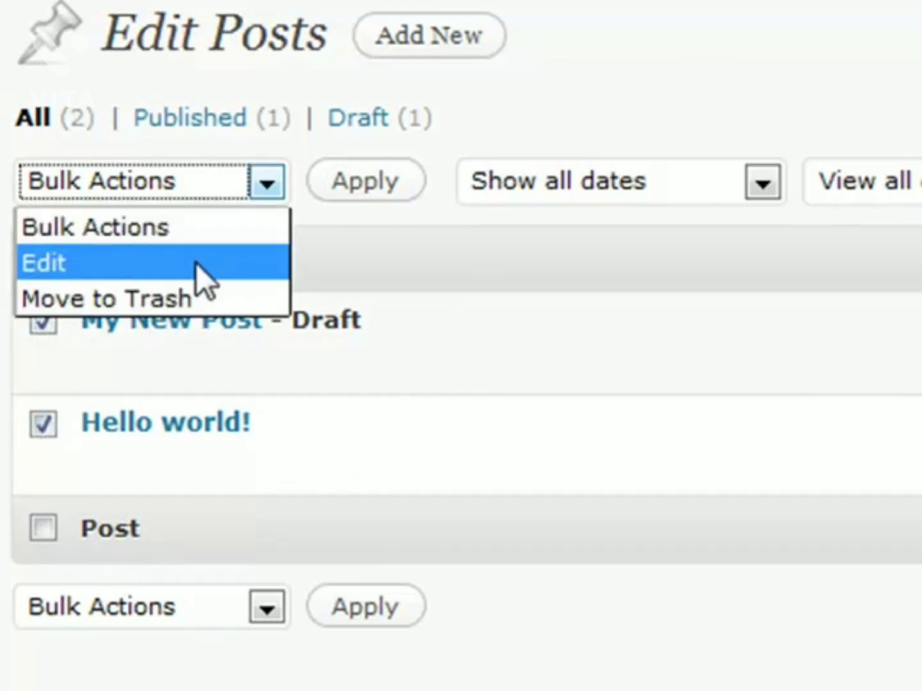
{"action": "left_click", "coordinate": [180, 296]}
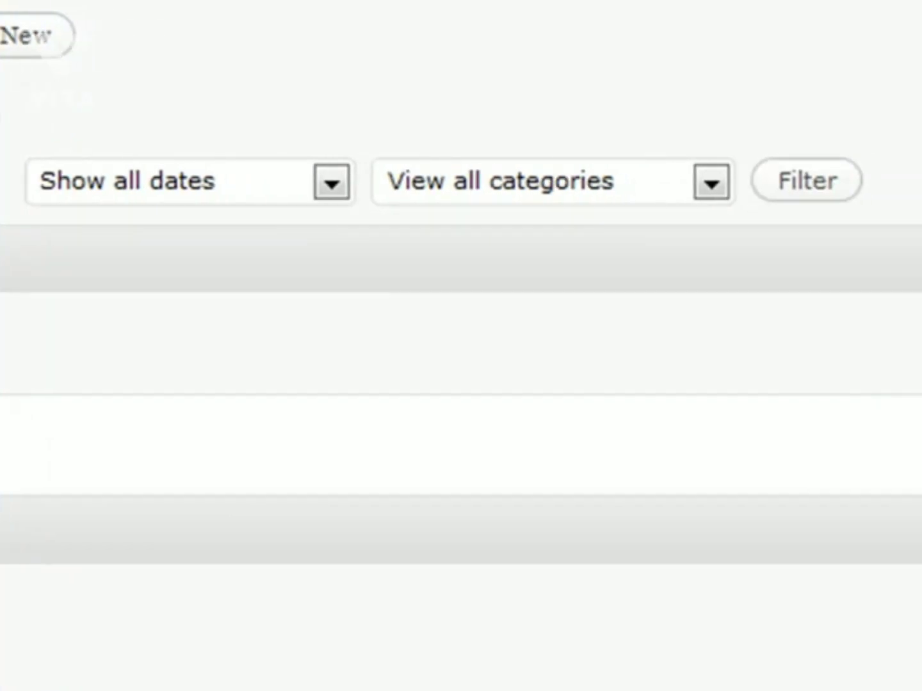
Step: Look through the date and category filters, keeping all dates and all categories
{"action": "left_click", "coordinate": [243, 188]}
{"action": "left_click", "coordinate": [455, 95]}
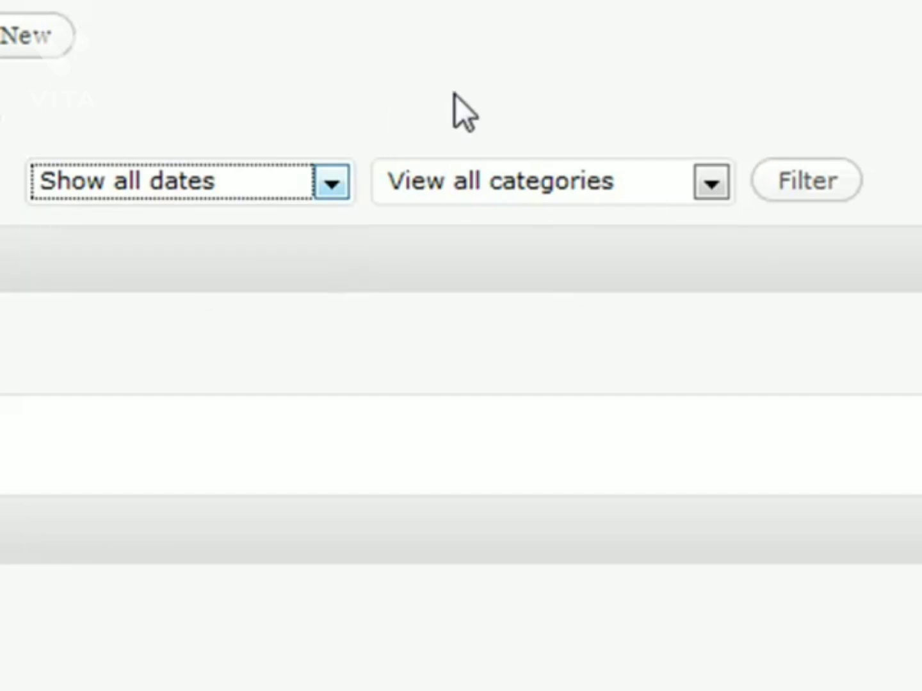
{"action": "left_click", "coordinate": [588, 182]}
{"action": "left_click", "coordinate": [567, 227]}
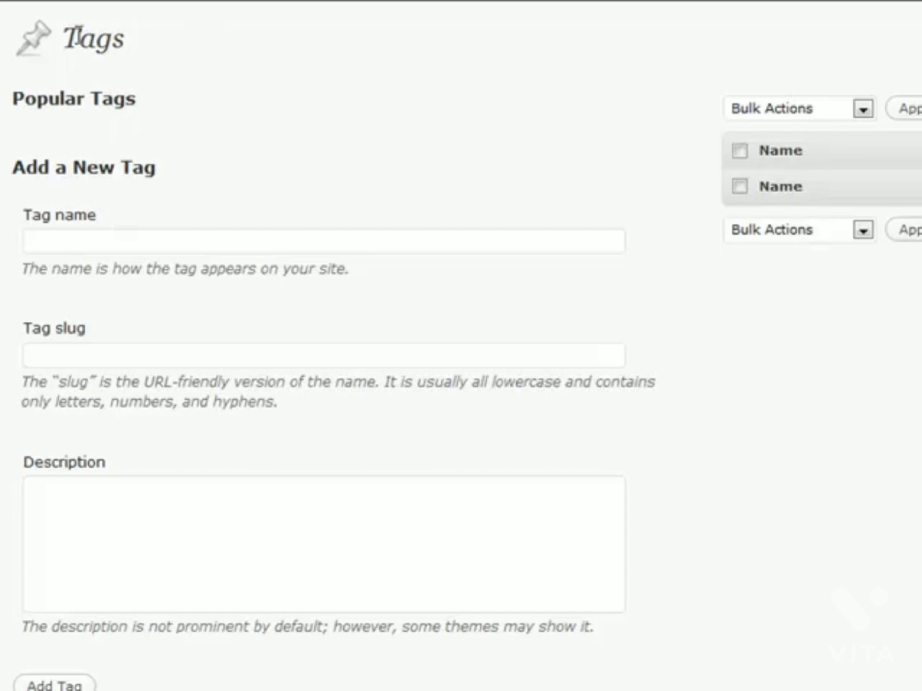
{"action": "scroll", "coordinate": [67, 512], "scroll_direction": "down", "scroll_amount": 2}
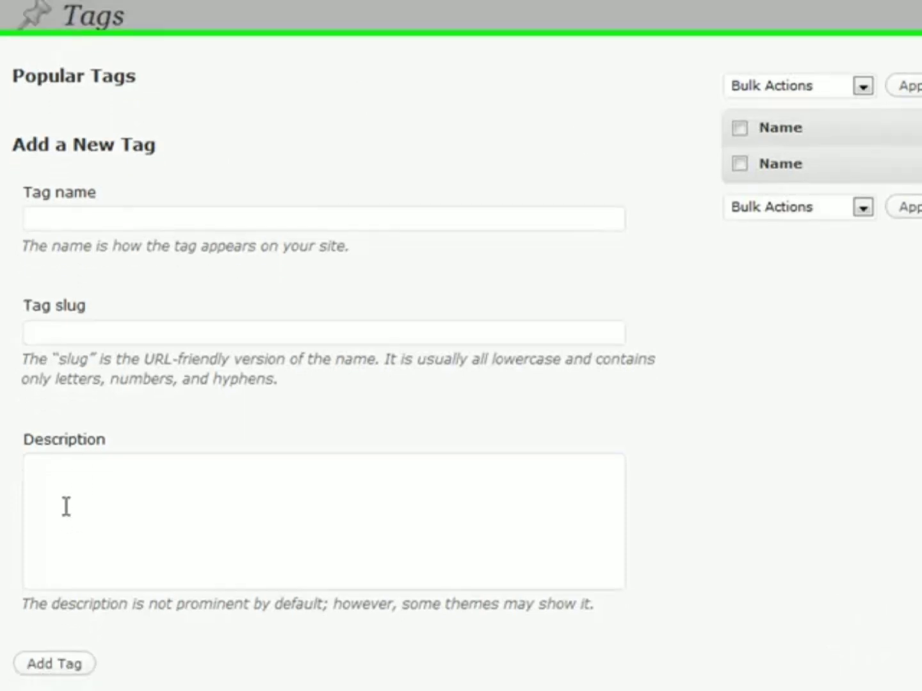
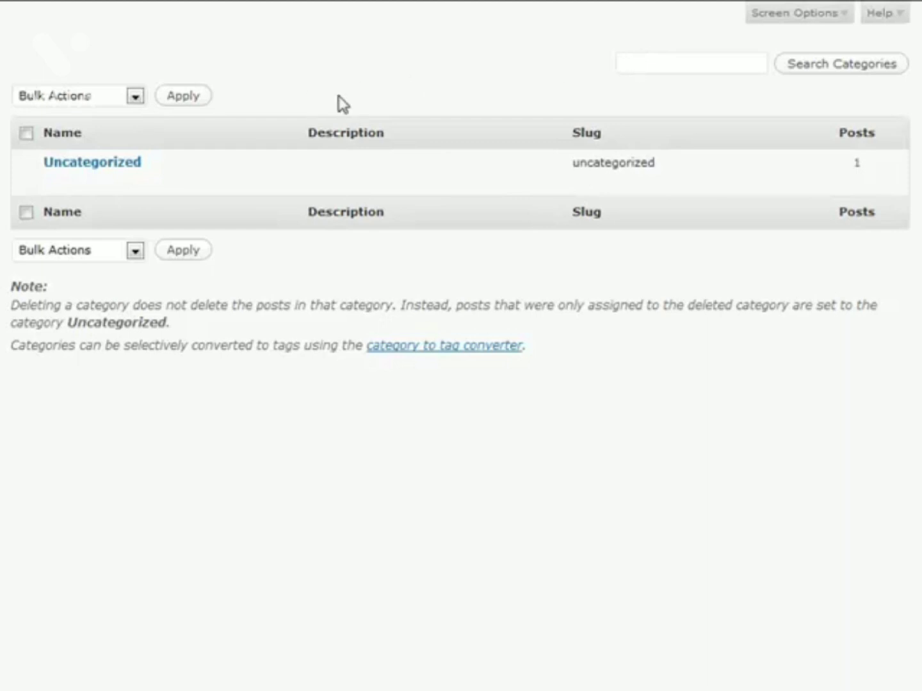
Step: From the Edit Links page, start a new link with Add New
{"action": "mouse_move", "coordinate": [890, 176]}
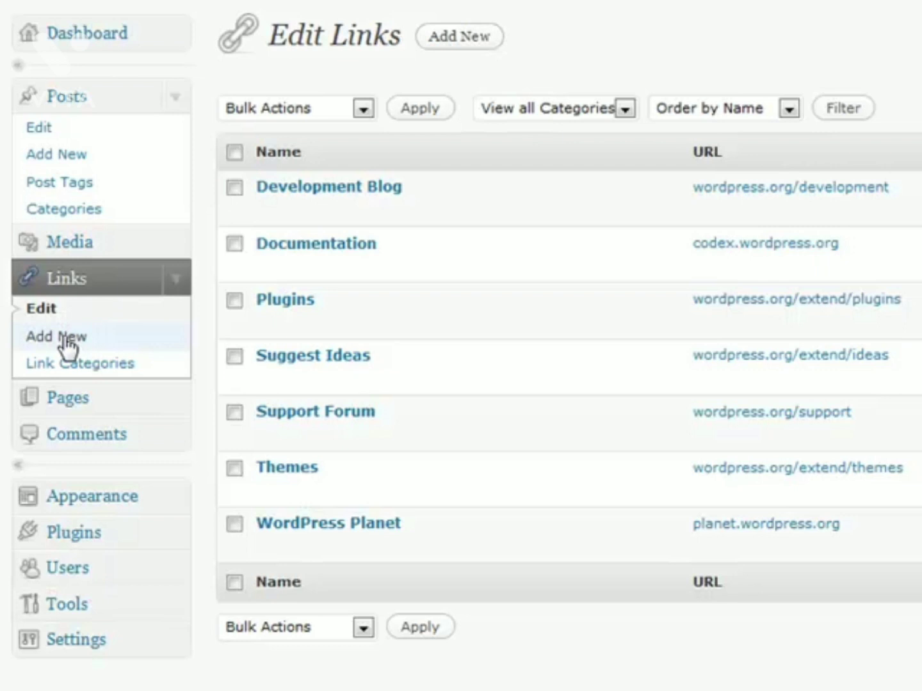
{"action": "left_click", "coordinate": [442, 55]}
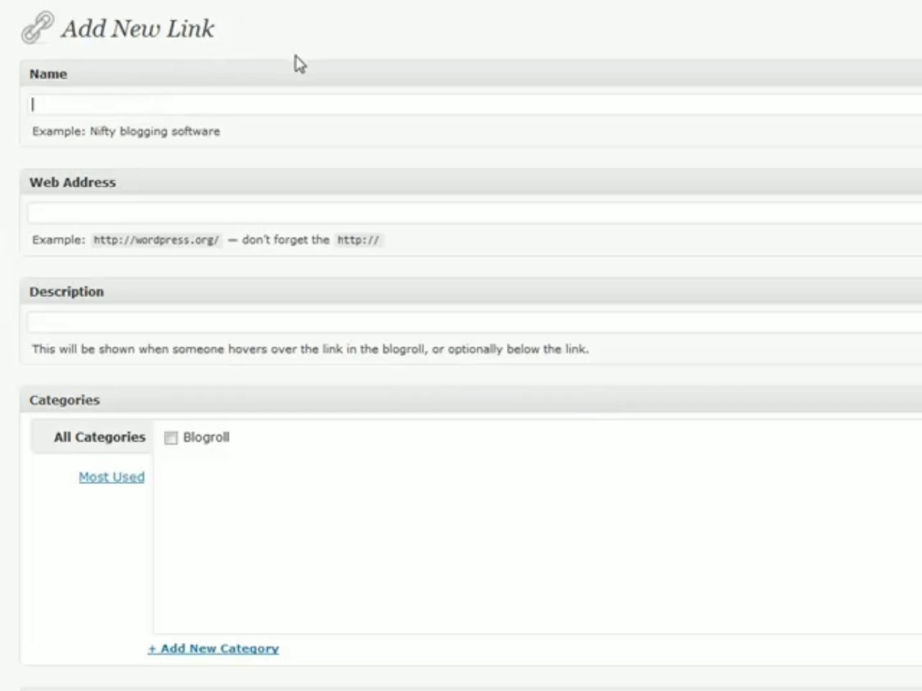
{"action": "type", "text": "My New Link"}
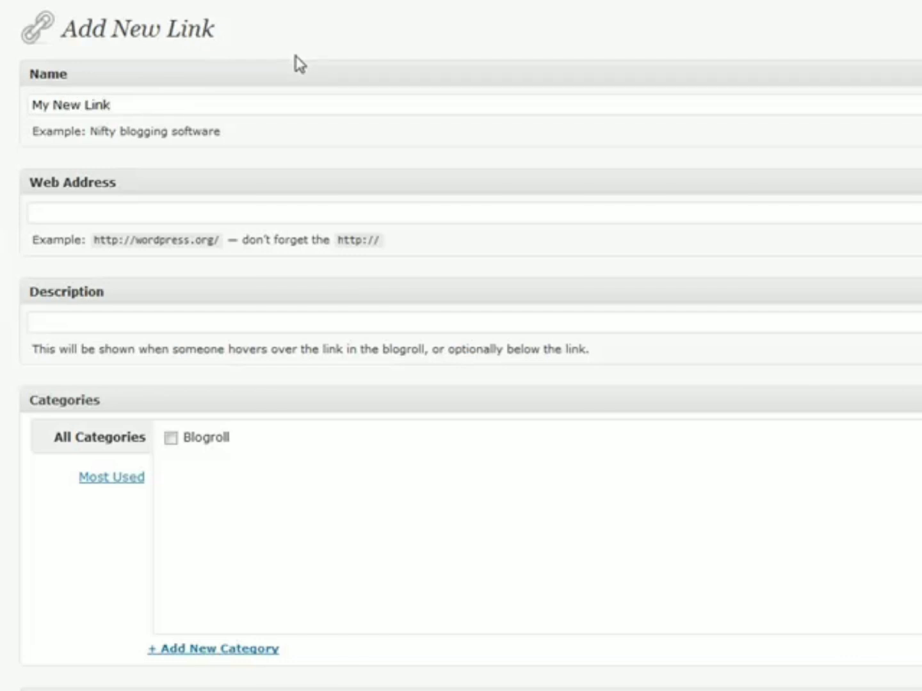
{"action": "left_click", "coordinate": [144, 215]}
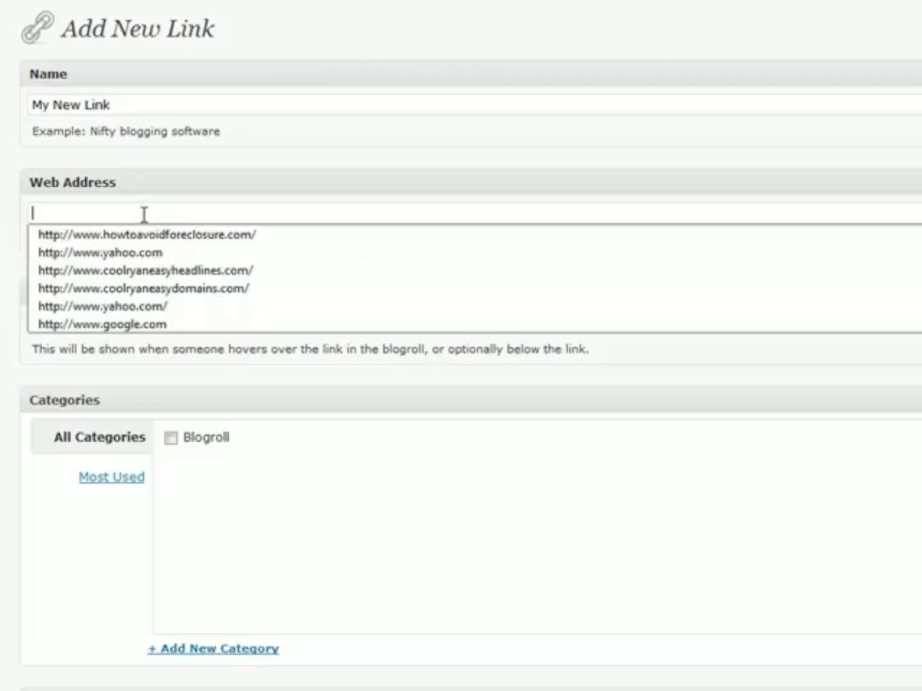
{"action": "type", "text": "http://google"}
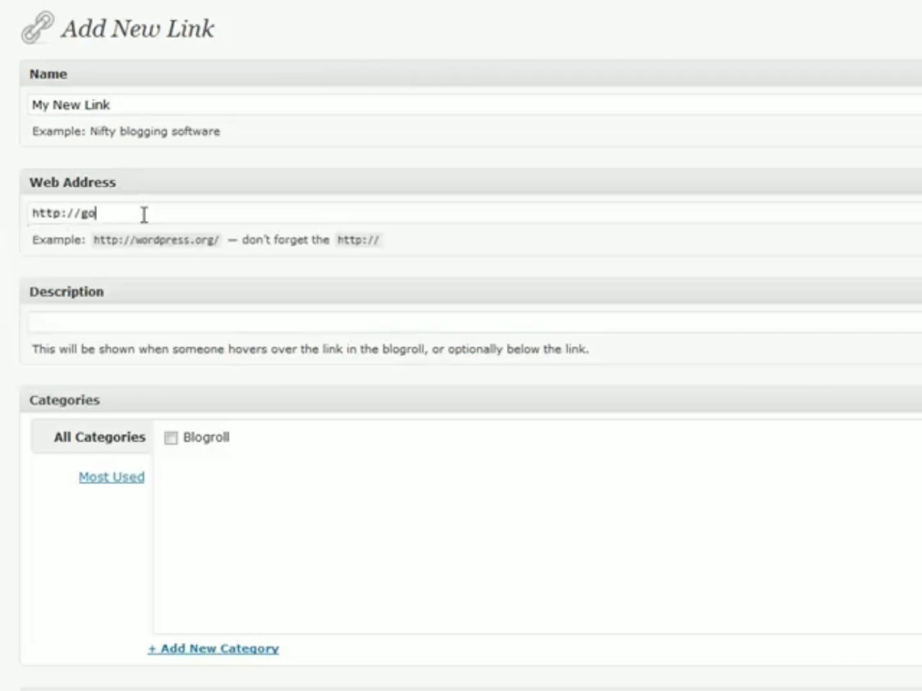
{"action": "type", "text": ".com/"}
{"action": "left_click", "coordinate": [134, 324]}
{"action": "type", "text": "Google"}
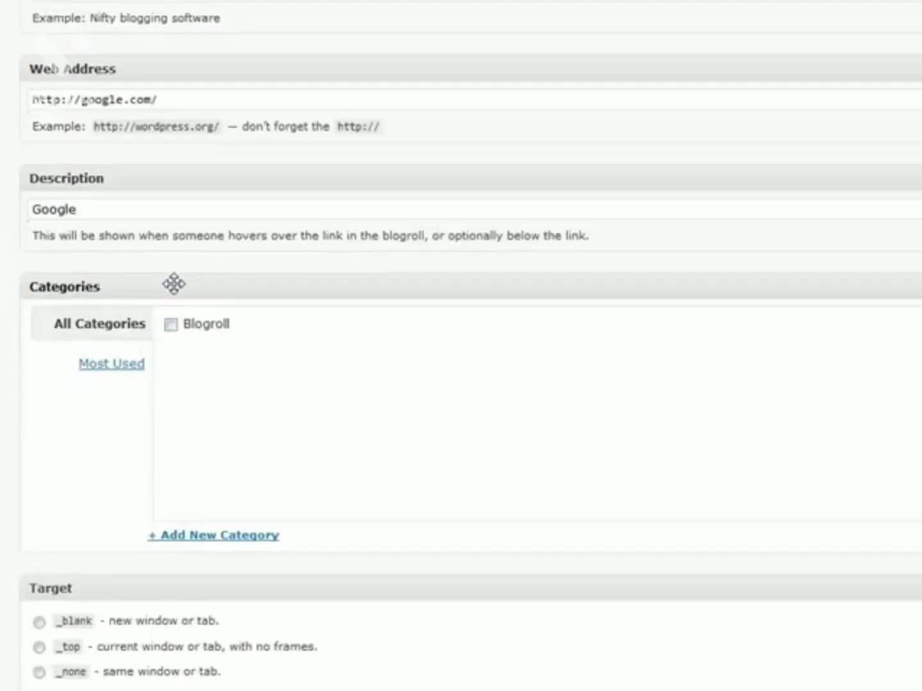
Step: Tick the Blogroll category and choose the _blank target for the link
{"action": "left_click", "coordinate": [171, 325]}
{"action": "scroll", "coordinate": [142, 380], "scroll_direction": "down", "scroll_amount": 5}
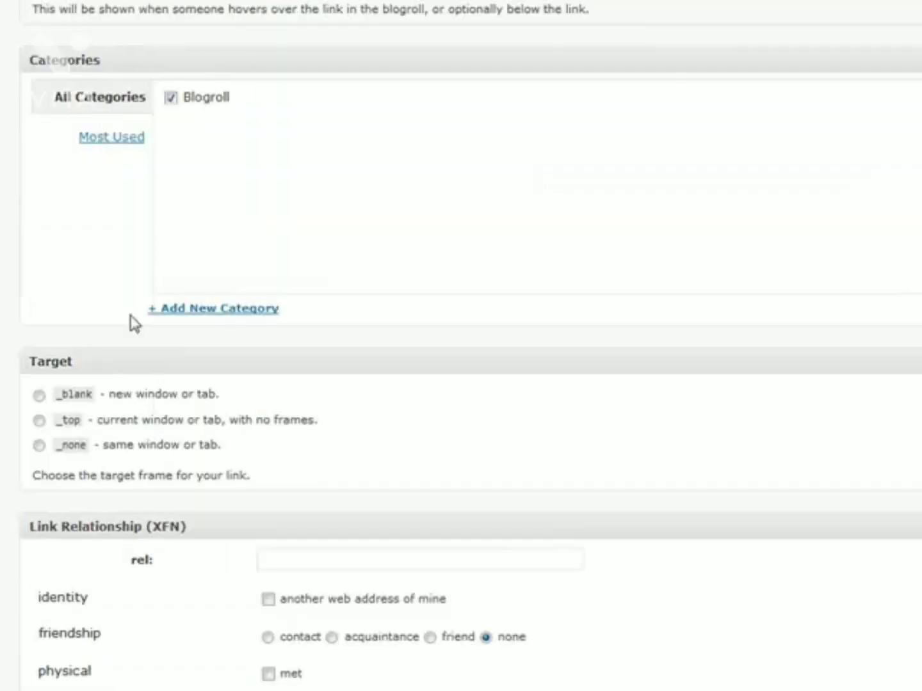
{"action": "scroll", "coordinate": [67, 467], "scroll_direction": "down", "scroll_amount": 1}
{"action": "scroll", "coordinate": [158, 541], "scroll_direction": "up", "scroll_amount": 4}
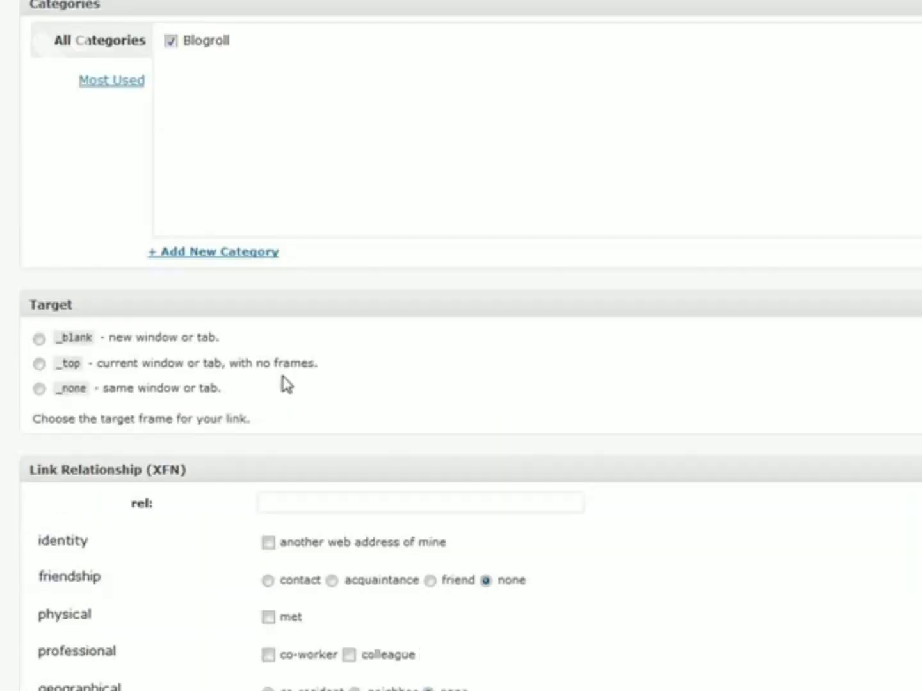
{"action": "scroll", "coordinate": [251, 499], "scroll_direction": "up", "scroll_amount": 2}
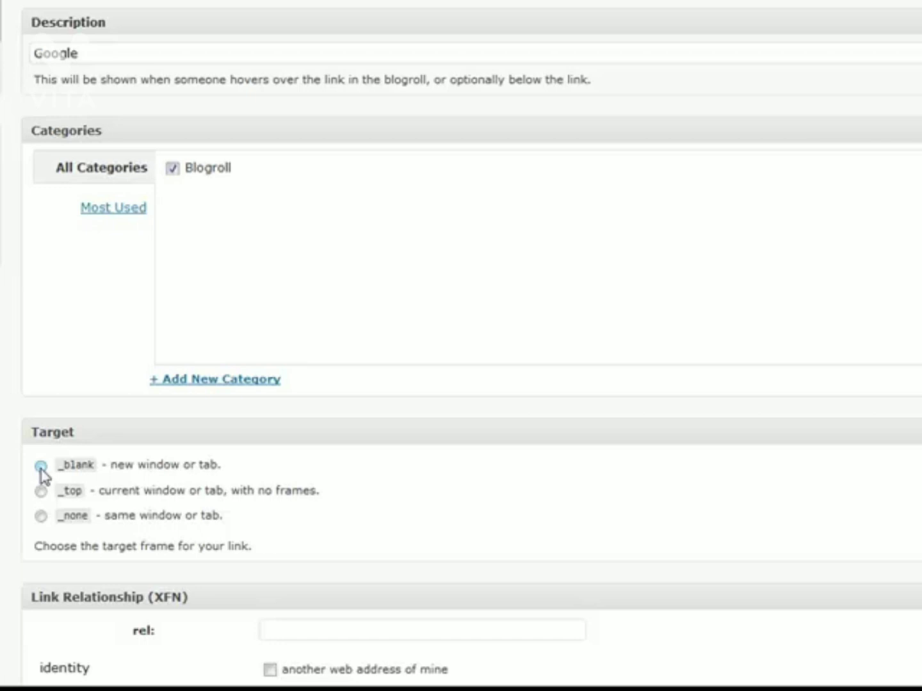
{"action": "left_click", "coordinate": [41, 468]}
{"action": "scroll", "coordinate": [329, 423], "scroll_direction": "down", "scroll_amount": 8}
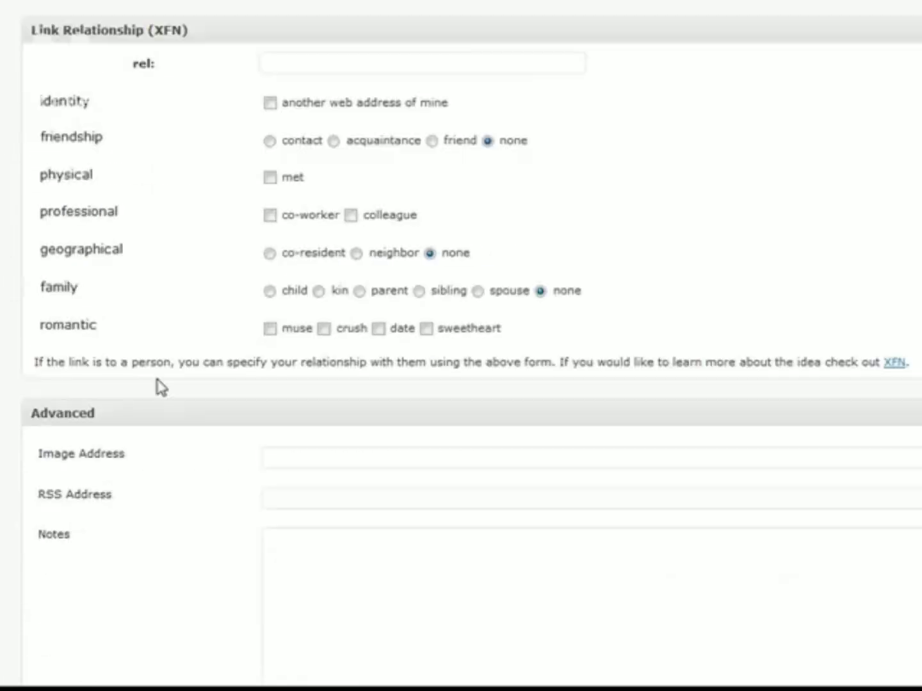
{"action": "scroll", "coordinate": [160, 387], "scroll_direction": "down", "scroll_amount": 2}
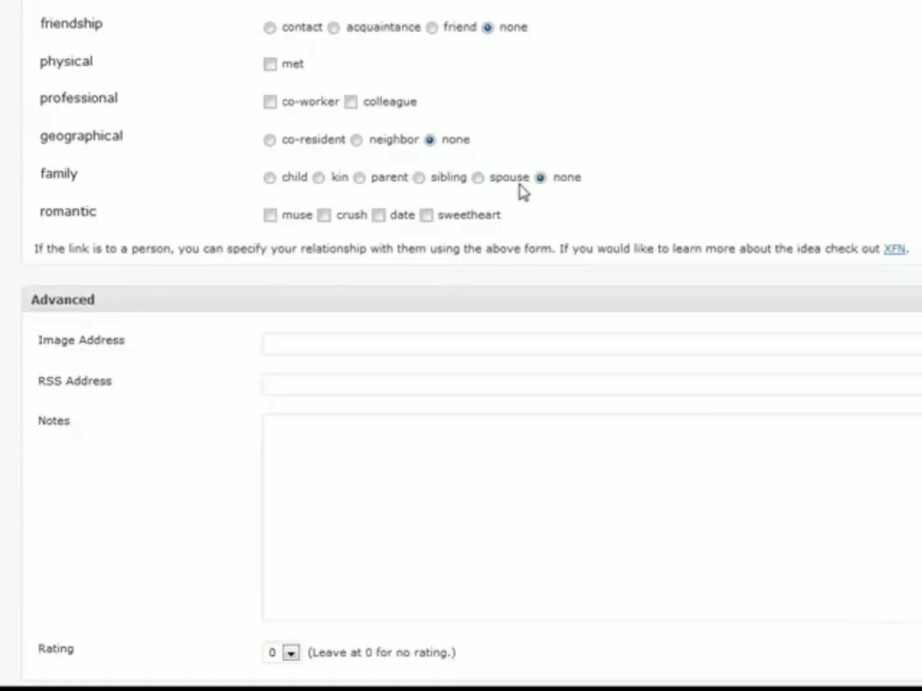
{"action": "scroll", "coordinate": [237, 295], "scroll_direction": "down", "scroll_amount": 2}
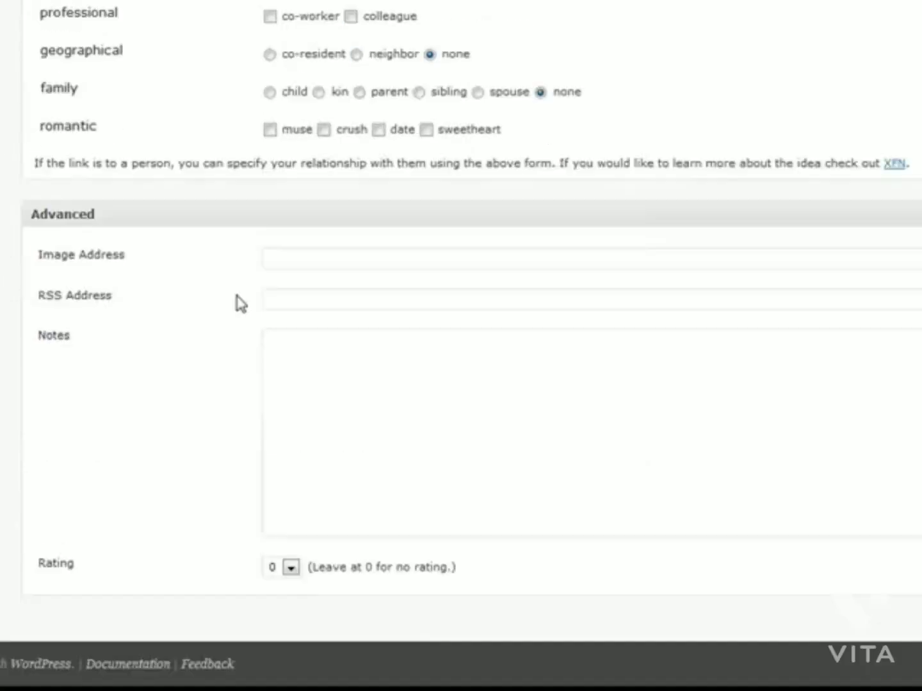
{"action": "scroll", "coordinate": [588, 355], "scroll_direction": "up", "scroll_amount": 15}
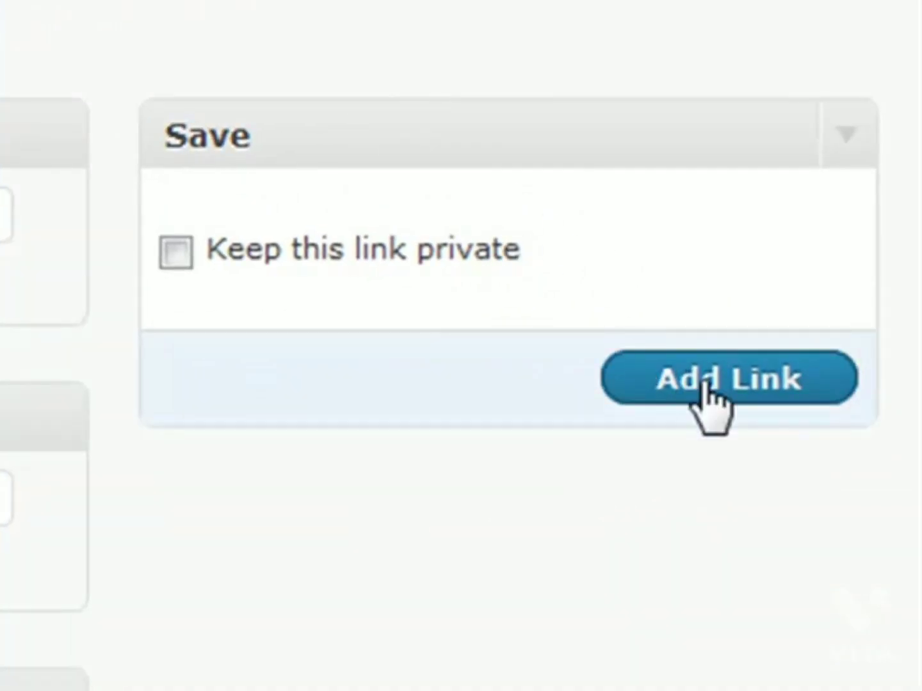
Step: Save My New Link with Add Link and clear the selection on the confirmation message
{"action": "left_click", "coordinate": [708, 393]}
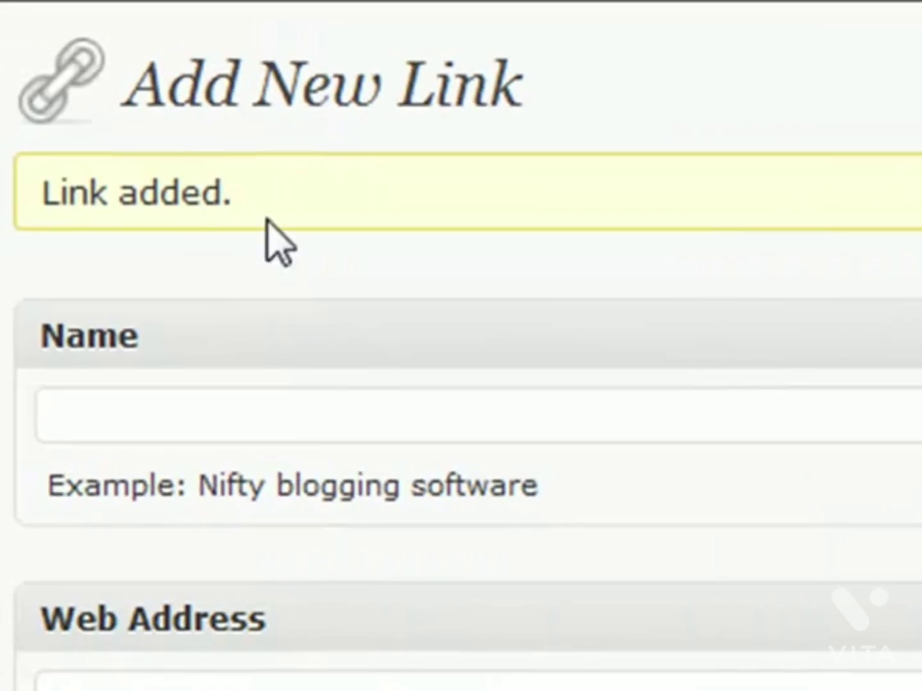
{"action": "left_click_drag", "start_coordinate": [265, 222], "coordinate": [56, 176]}
{"action": "left_click", "coordinate": [268, 199]}
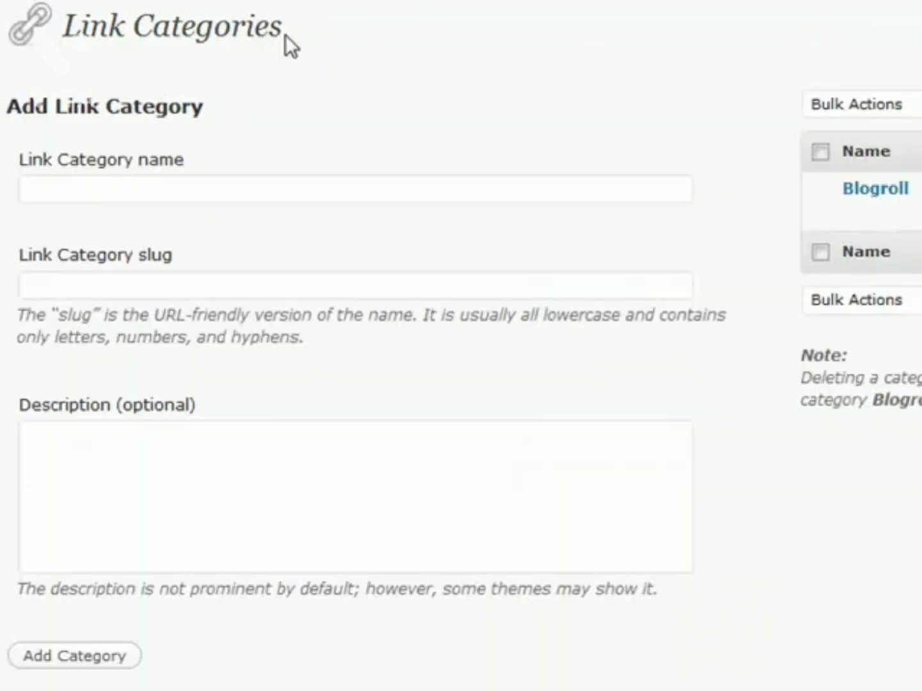
Step: Go to Edit Pages, which lists only the published About page
{"action": "mouse_move", "coordinate": [282, 33]}
{"action": "left_mouse_down"}
{"action": "mouse_move", "coordinate": [117, 27]}
{"action": "mouse_move", "coordinate": [290, 26]}
{"action": "left_mouse_up"}
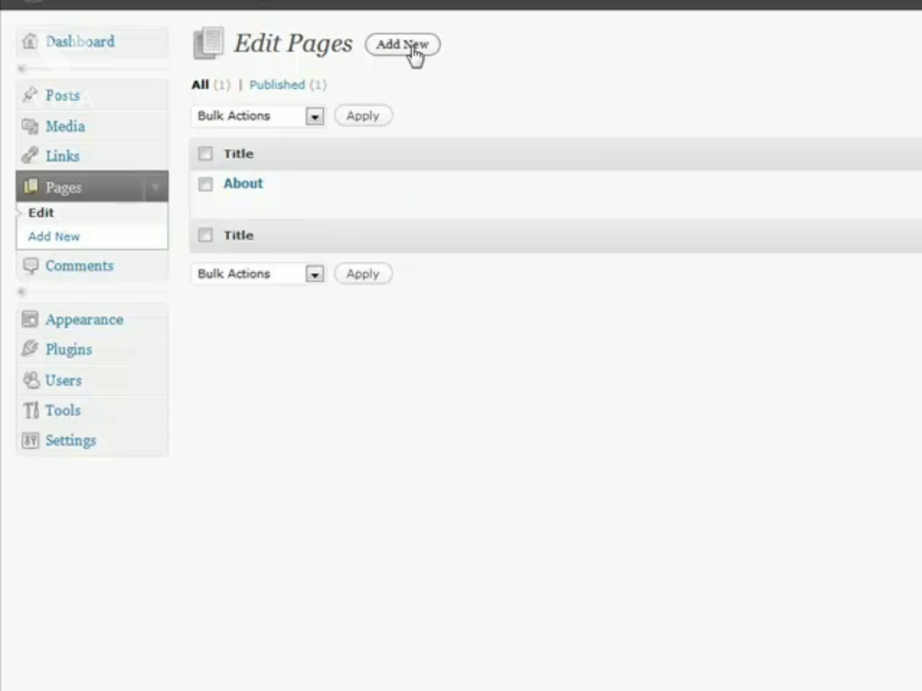
Step: Start a new page and scroll down to its Attributes box
{"action": "left_click", "coordinate": [64, 239]}
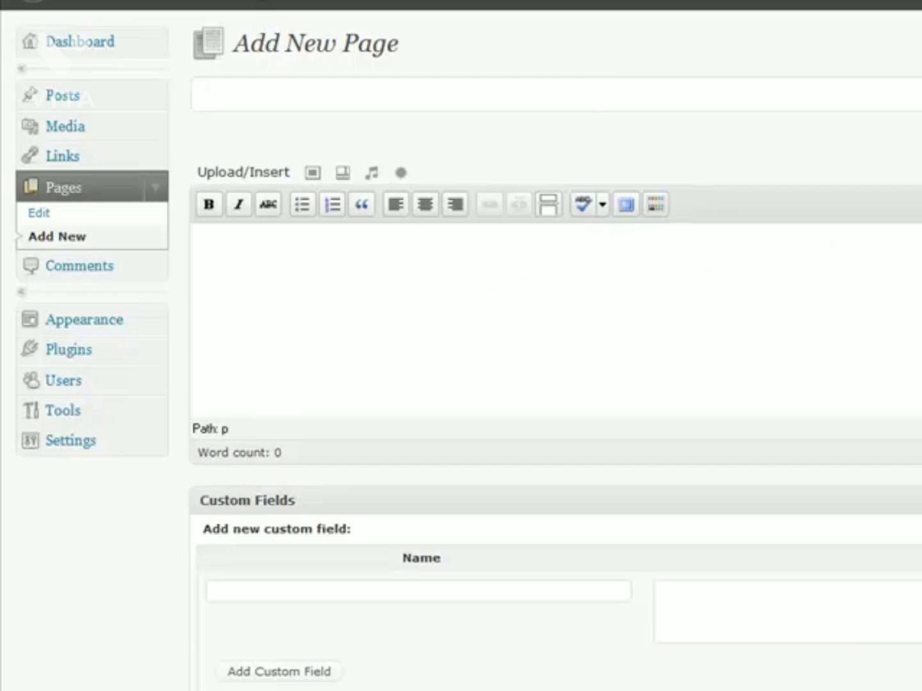
{"action": "scroll", "coordinate": [578, 515], "scroll_direction": "down", "scroll_amount": 2}
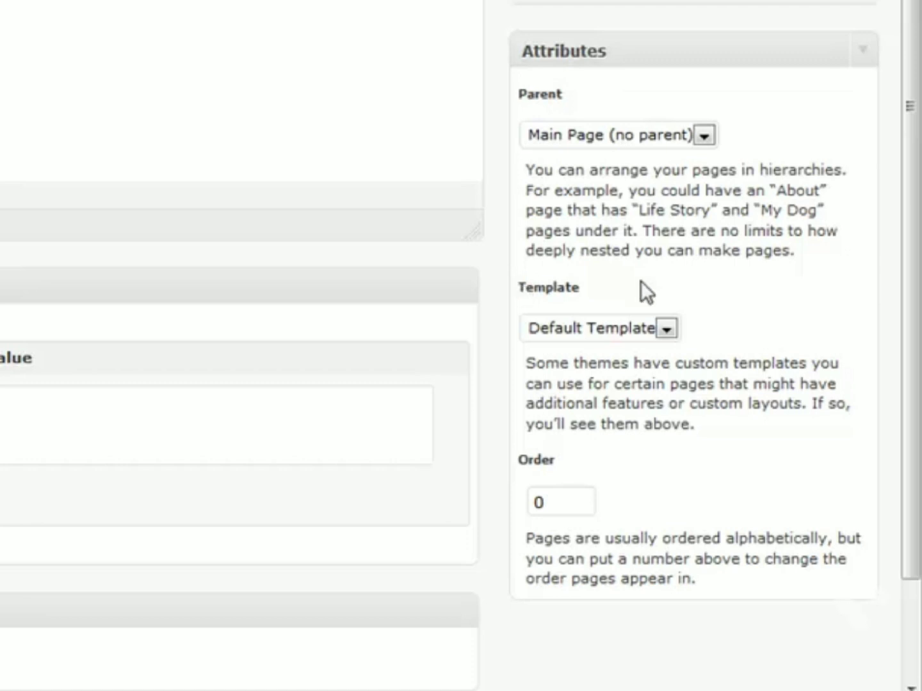
Step: Check the Template list, keep Default Template, and select the Order field
{"action": "left_click", "coordinate": [667, 327]}
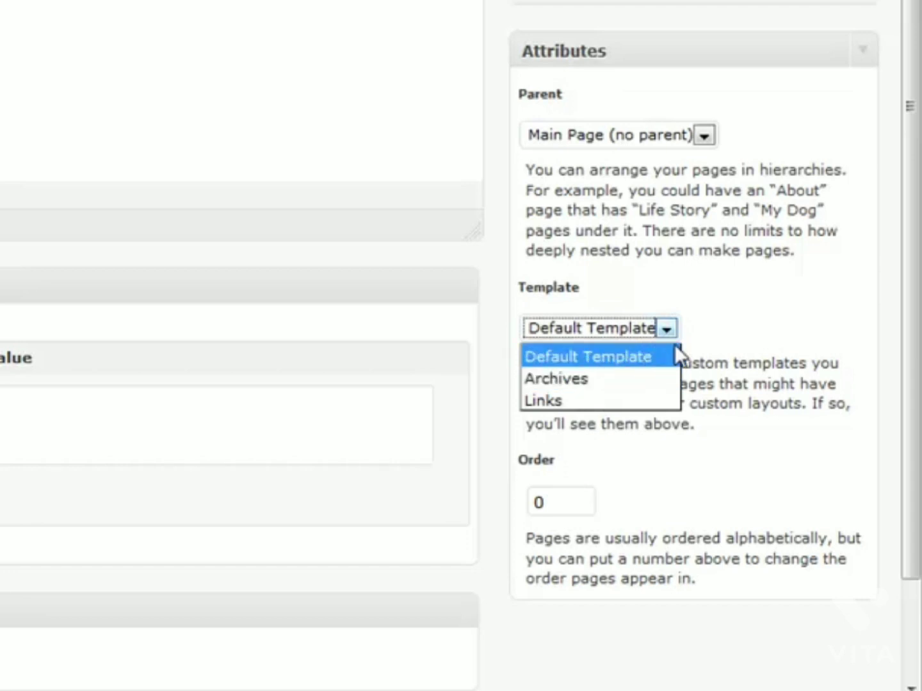
{"action": "left_click", "coordinate": [726, 328]}
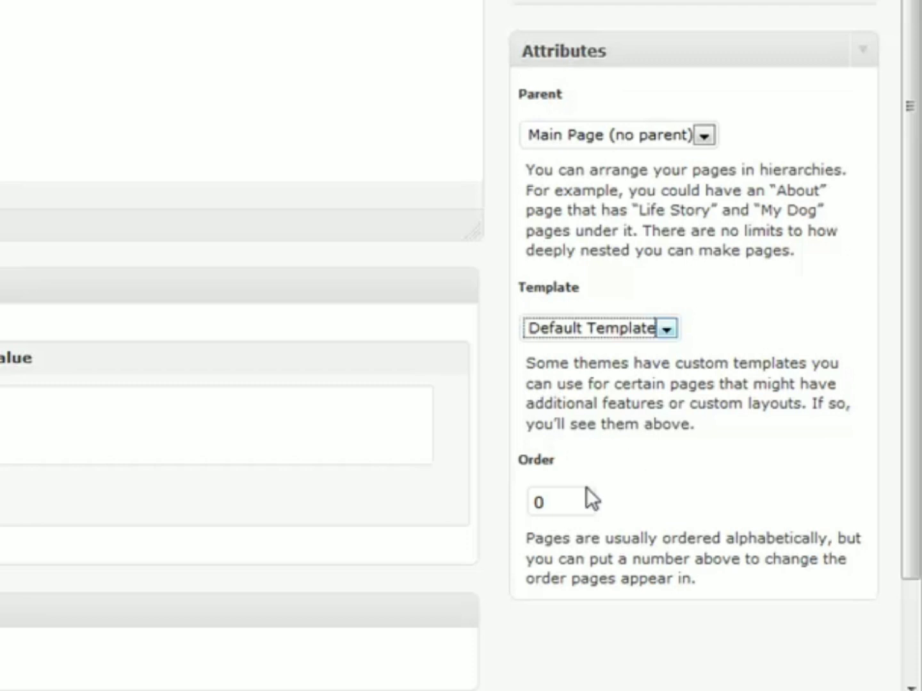
{"action": "left_click", "coordinate": [562, 492]}
{"action": "scroll", "coordinate": [667, 471], "scroll_direction": "down", "scroll_amount": 3}
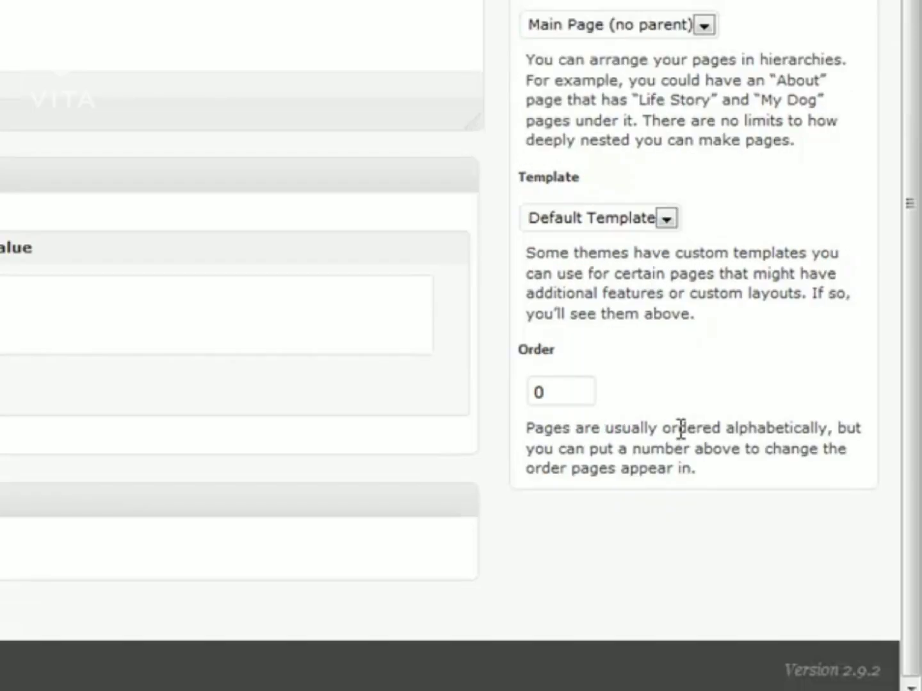
{"action": "scroll", "coordinate": [721, 400], "scroll_direction": "up", "scroll_amount": 2}
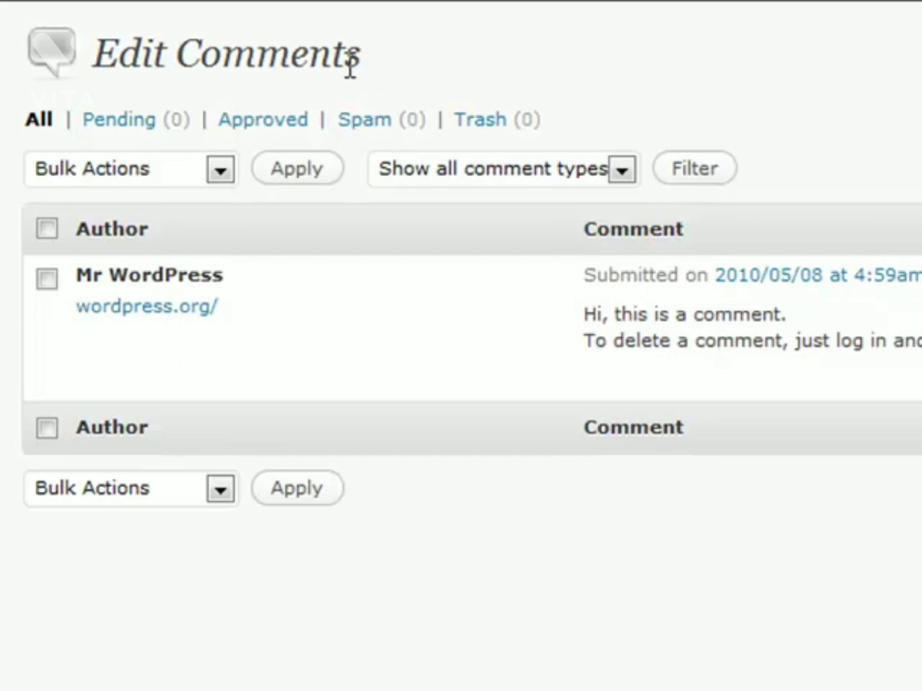
Step: Move on to the Manage Themes screen, where WordPress Default 1.6 is the current theme
{"action": "mouse_move", "coordinate": [370, 66]}
{"action": "left_mouse_down"}
{"action": "mouse_move", "coordinate": [93, 58]}
{"action": "mouse_move", "coordinate": [370, 69]}
{"action": "left_mouse_up"}
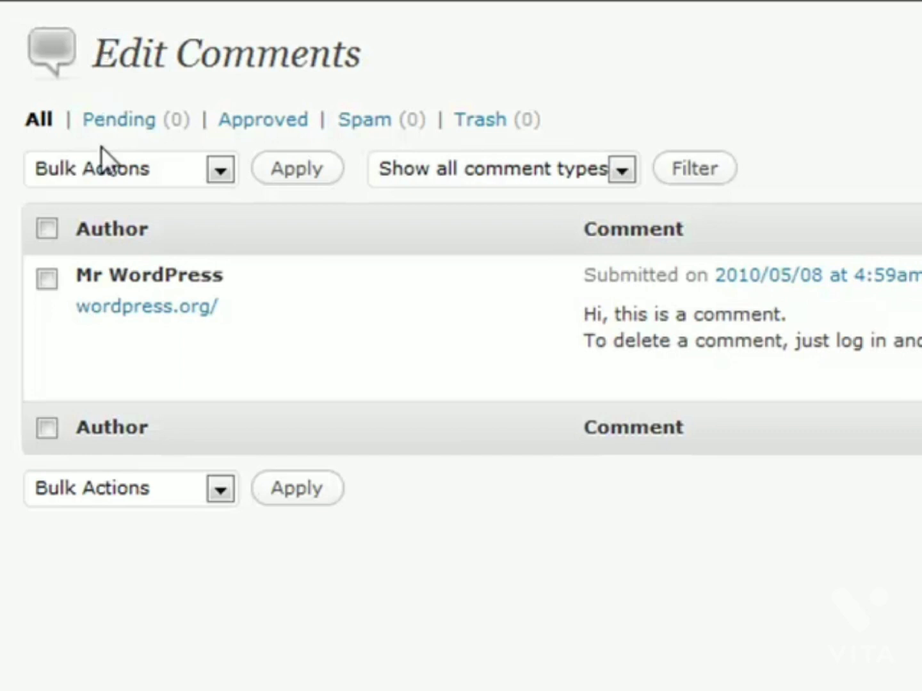
{"action": "left_click_drag", "start_coordinate": [104, 48], "coordinate": [384, 51]}
{"action": "left_click", "coordinate": [401, 51]}
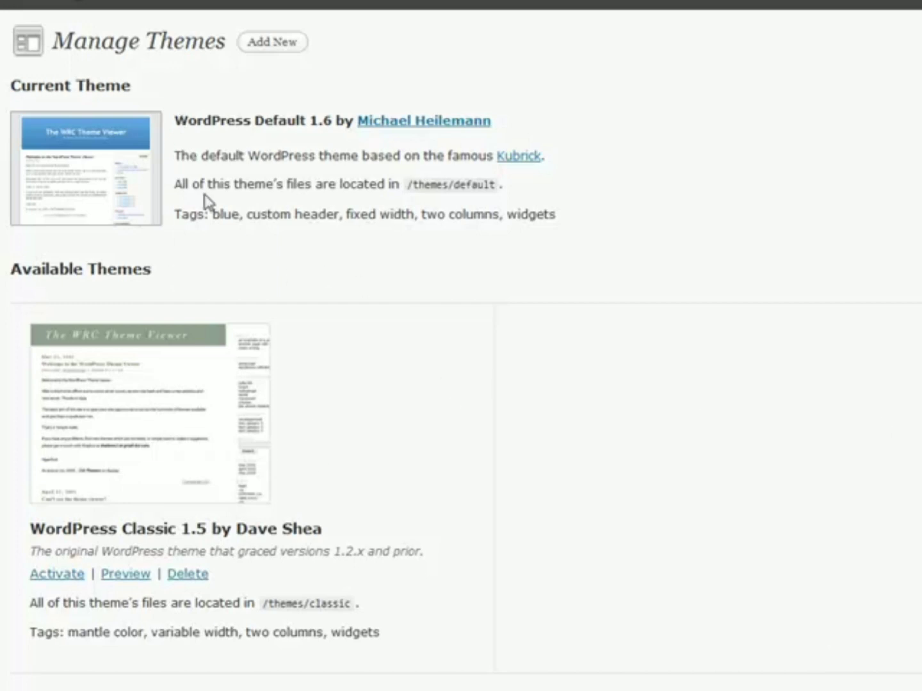
Step: Preview the blog in the available WordPress Classic 1.5 theme
{"action": "left_click", "coordinate": [115, 579]}
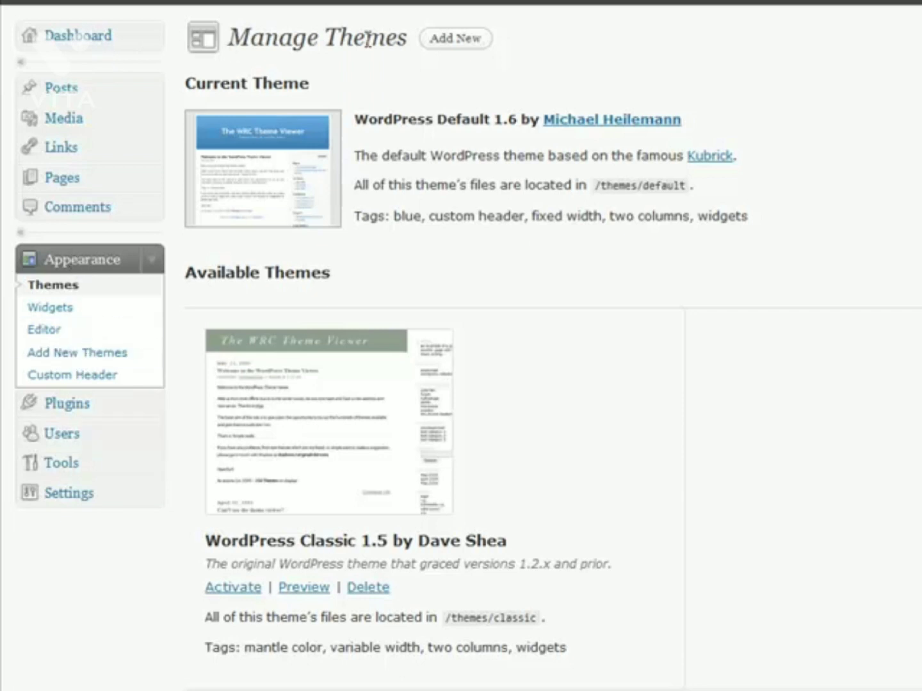
Step: Go to Install Themes and filter themes by the Black colour
{"action": "left_click", "coordinate": [438, 44]}
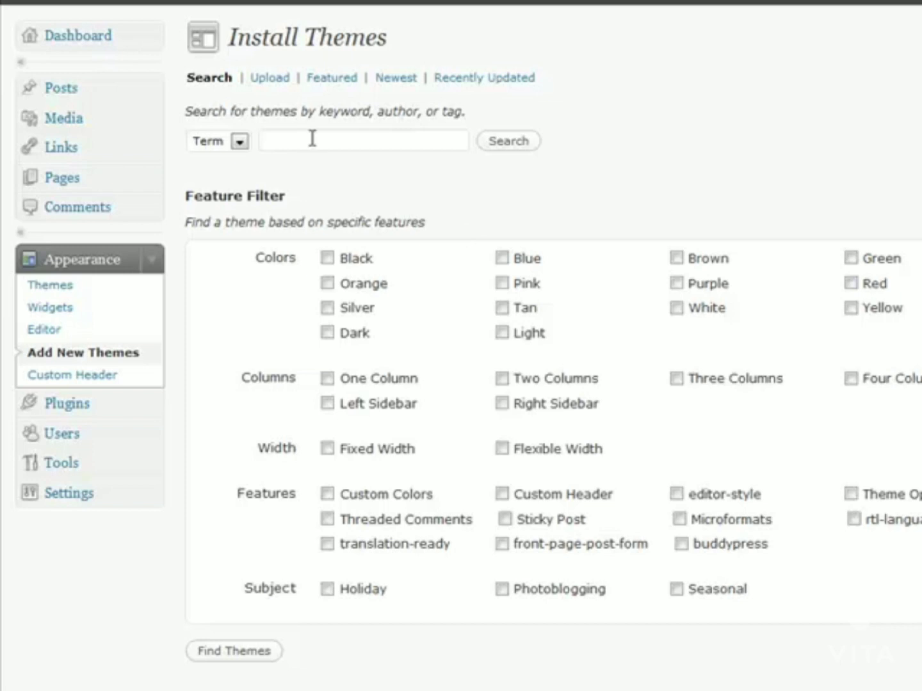
{"action": "left_click", "coordinate": [327, 258]}
Step: Add Orange to the Black colour filter, search, and browse results like Black-Green and TimeCrunch
{"action": "left_click", "coordinate": [328, 283]}
{"action": "left_click", "coordinate": [227, 656]}
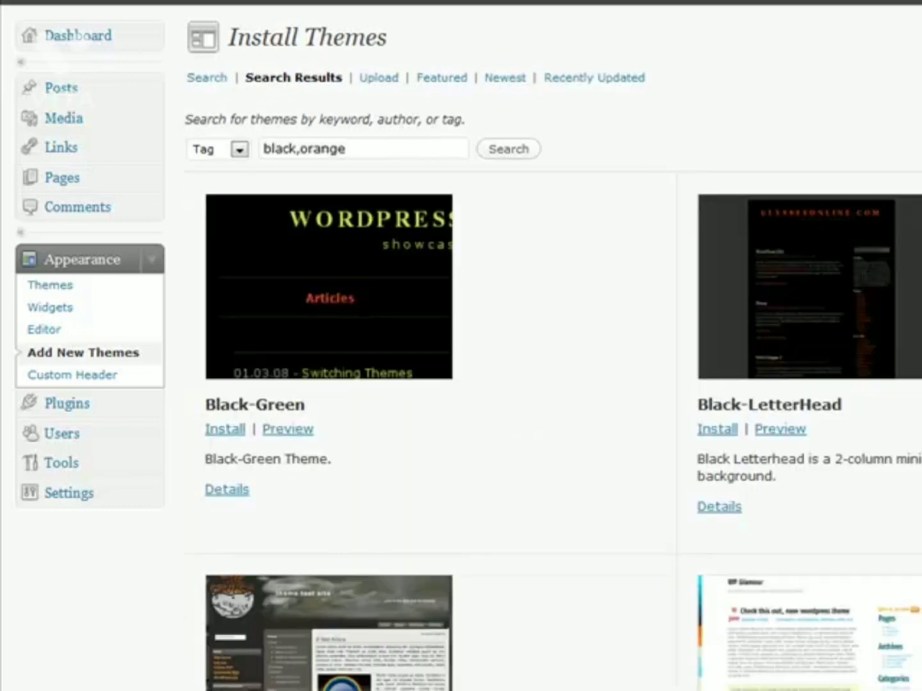
{"action": "scroll", "coordinate": [484, 278], "scroll_direction": "down", "scroll_amount": 6}
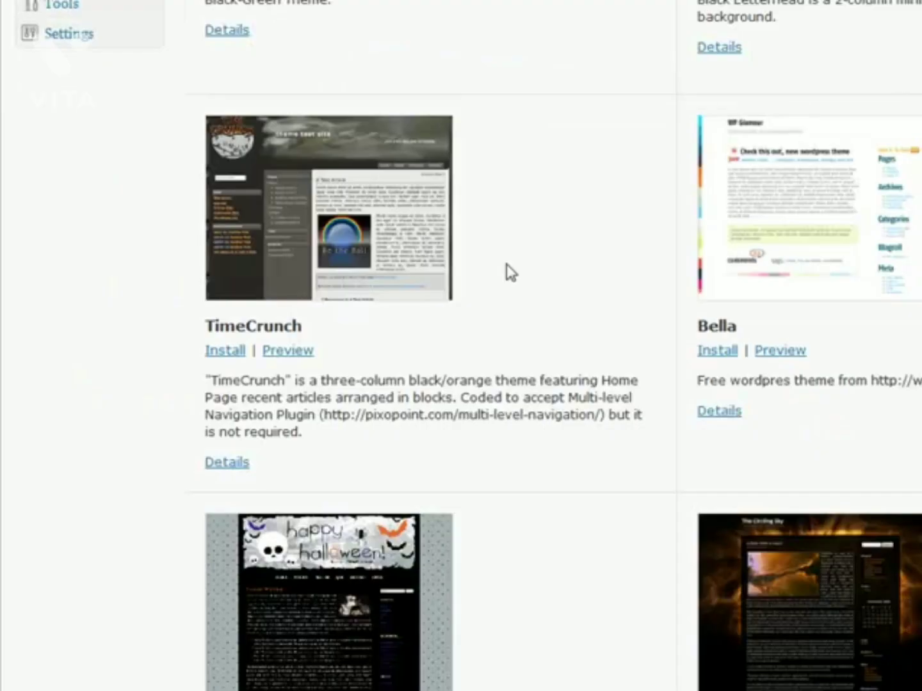
{"action": "scroll", "coordinate": [522, 250], "scroll_direction": "down", "scroll_amount": 5}
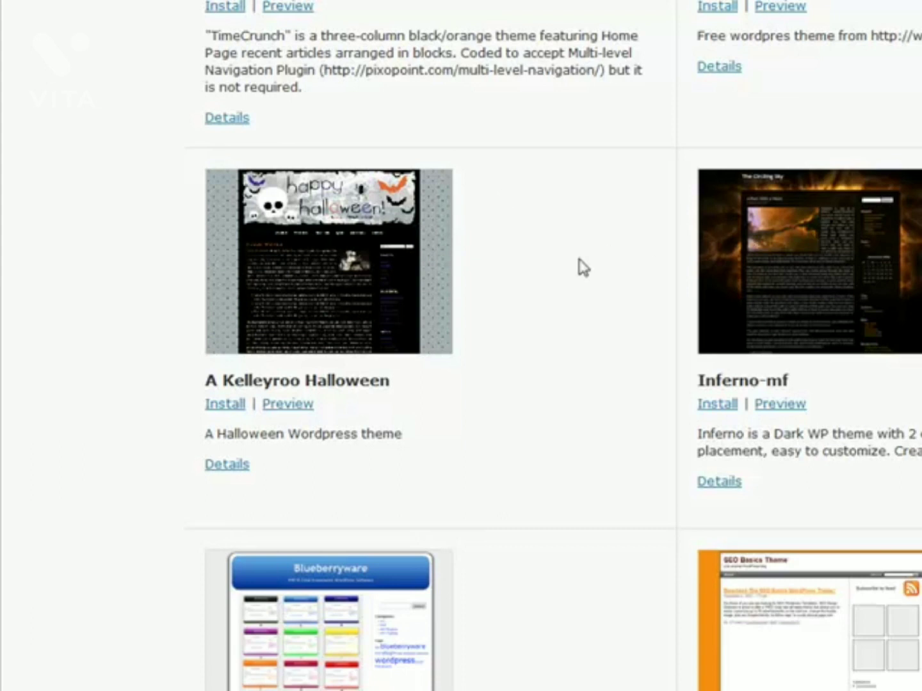
{"action": "scroll", "coordinate": [579, 268], "scroll_direction": "up", "scroll_amount": 11}
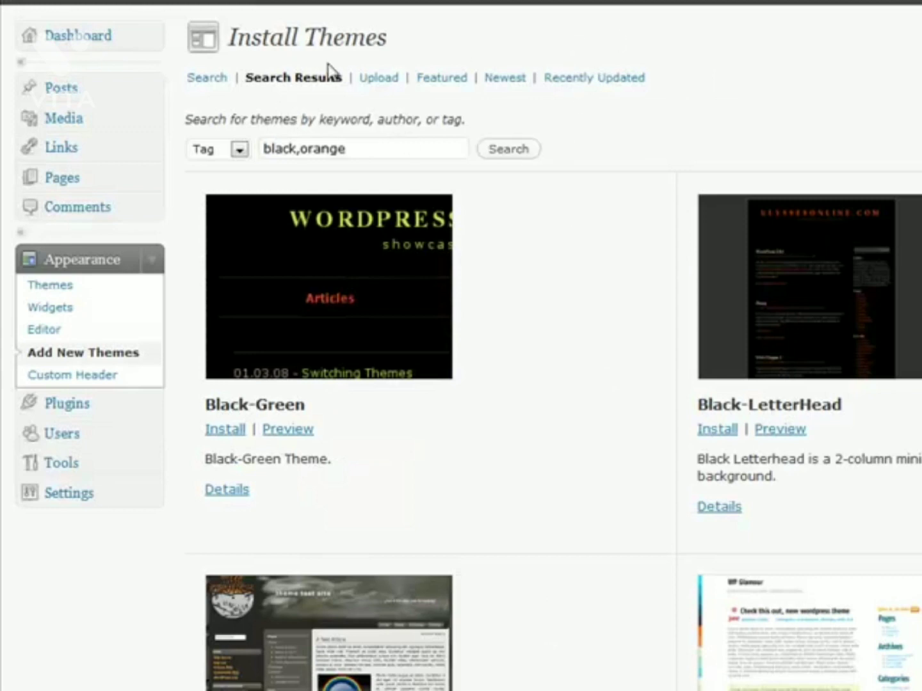
{"action": "left_click_drag", "start_coordinate": [228, 33], "coordinate": [401, 40]}
{"action": "left_click", "coordinate": [402, 46]}
Step: Switch Install Themes to the Upload form and attempt to install a theme .zip
{"action": "left_click", "coordinate": [377, 83]}
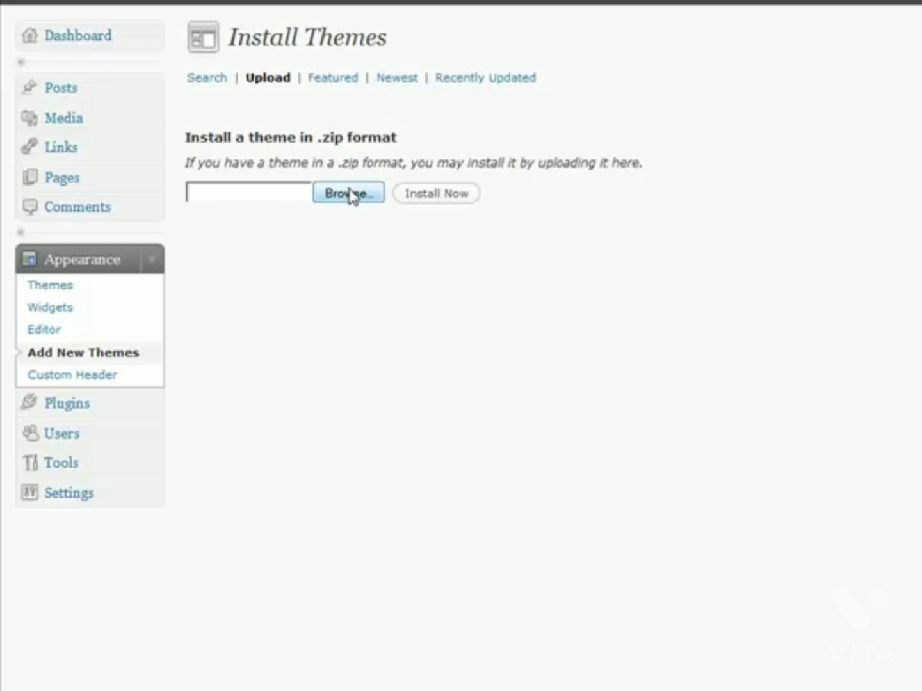
{"action": "left_click", "coordinate": [441, 196]}
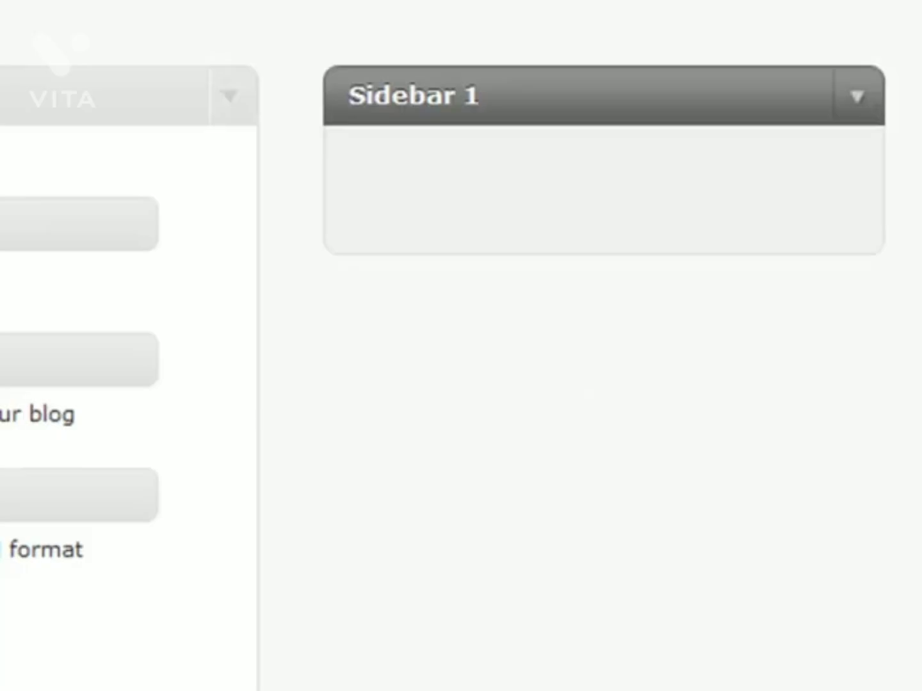
Step: Drag the Archives widget into the empty Sidebar 1 and expand its settings
{"action": "left_click_drag", "start_coordinate": [64, 224], "coordinate": [673, 195]}
{"action": "left_click", "coordinate": [833, 191]}
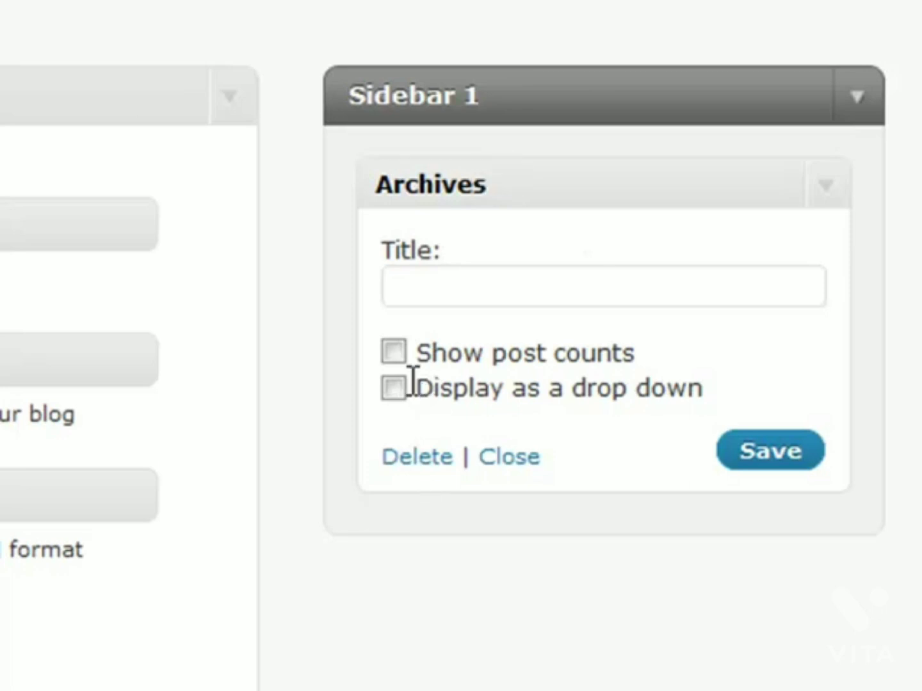
Step: Untick Show post counts, tick Display as a drop down, save, and collapse the Archives widget
{"action": "left_click", "coordinate": [392, 363]}
{"action": "left_click", "coordinate": [401, 358]}
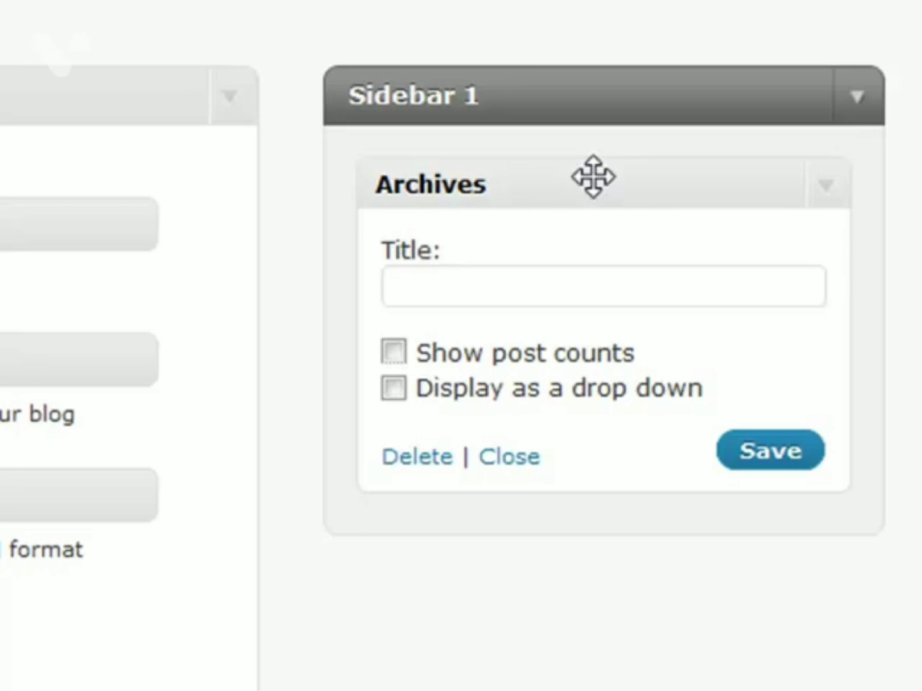
{"action": "left_click", "coordinate": [391, 390]}
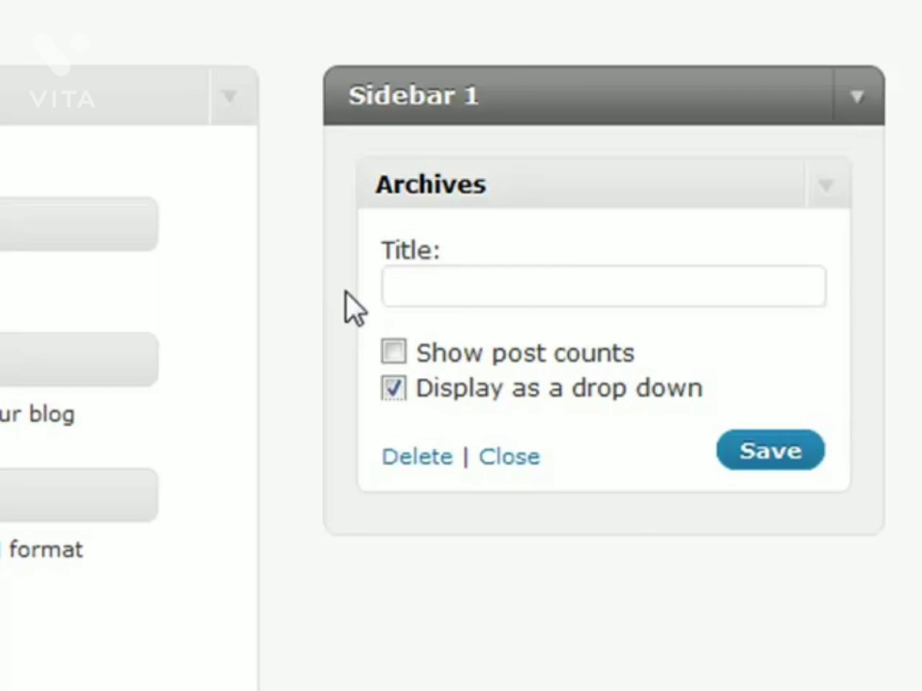
{"action": "left_click", "coordinate": [526, 283]}
{"action": "left_click", "coordinate": [741, 451]}
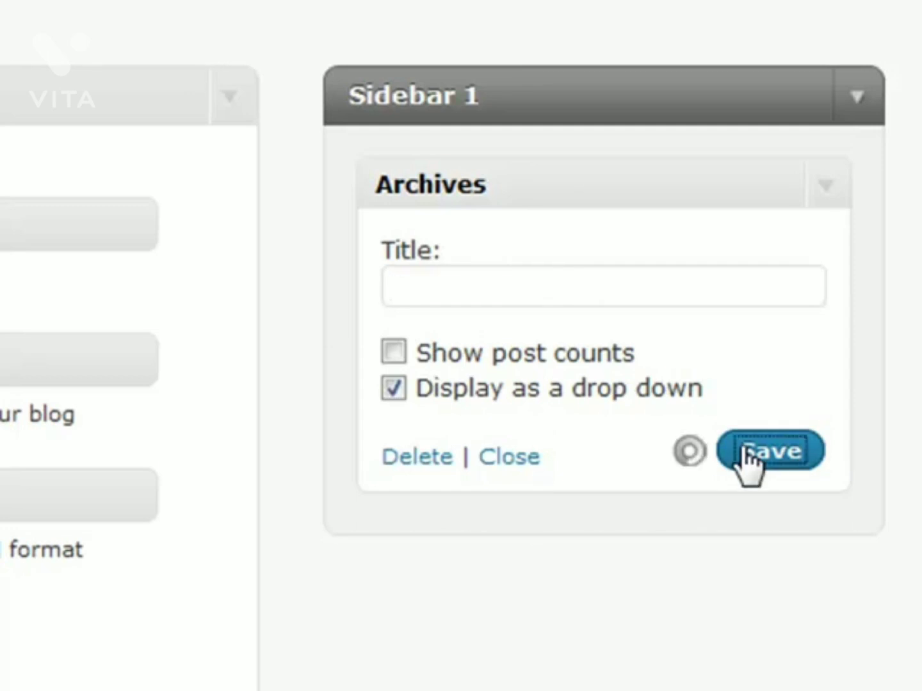
{"action": "left_click", "coordinate": [826, 187]}
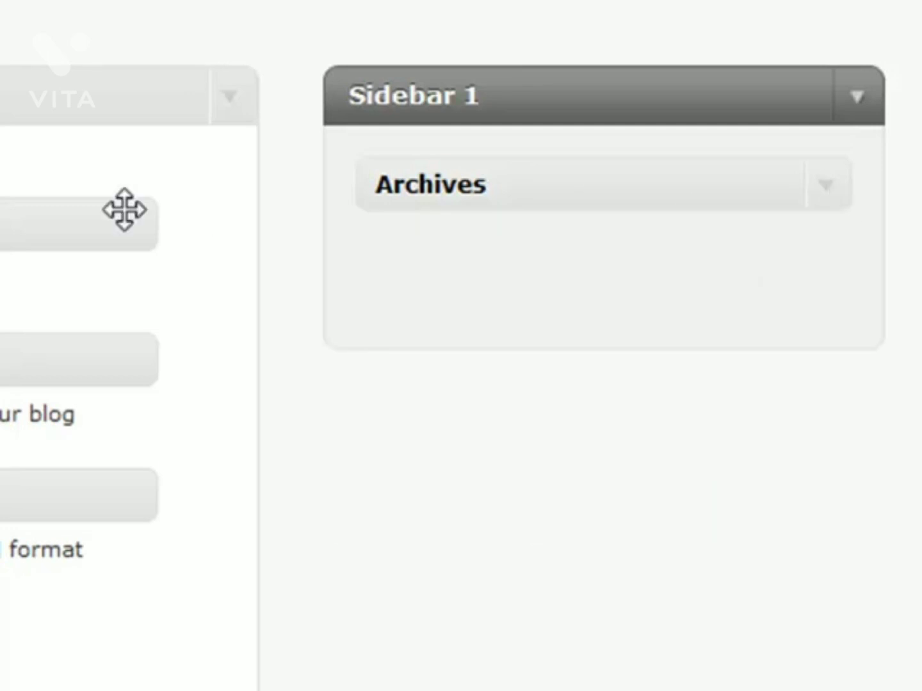
Step: Add Calendar below Archives in Sidebar 1, collapse it, then drop Categories below Calendar
{"action": "left_click_drag", "start_coordinate": [64, 224], "coordinate": [601, 286]}
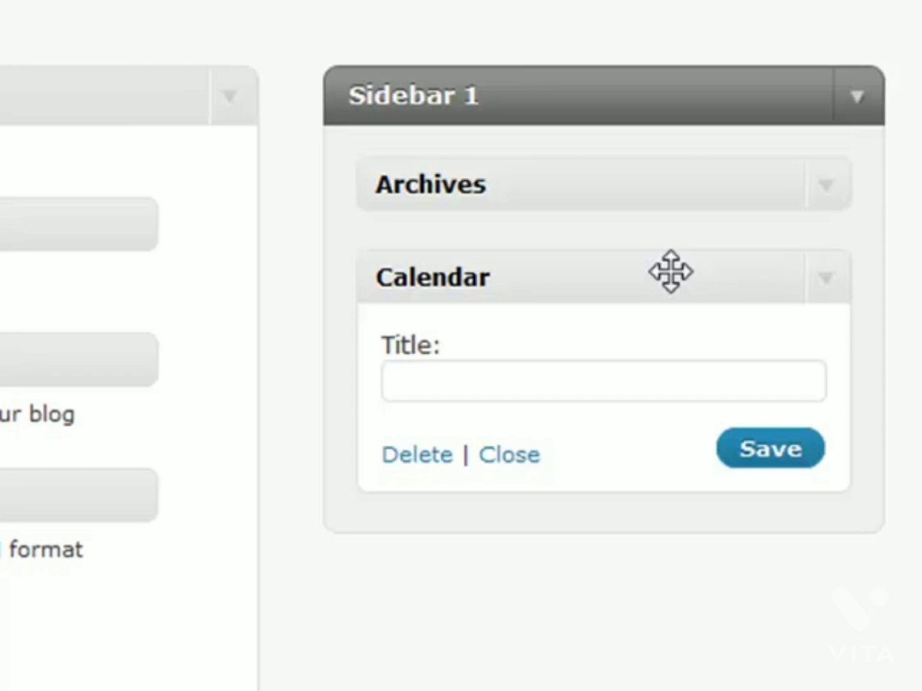
{"action": "left_click", "coordinate": [819, 275]}
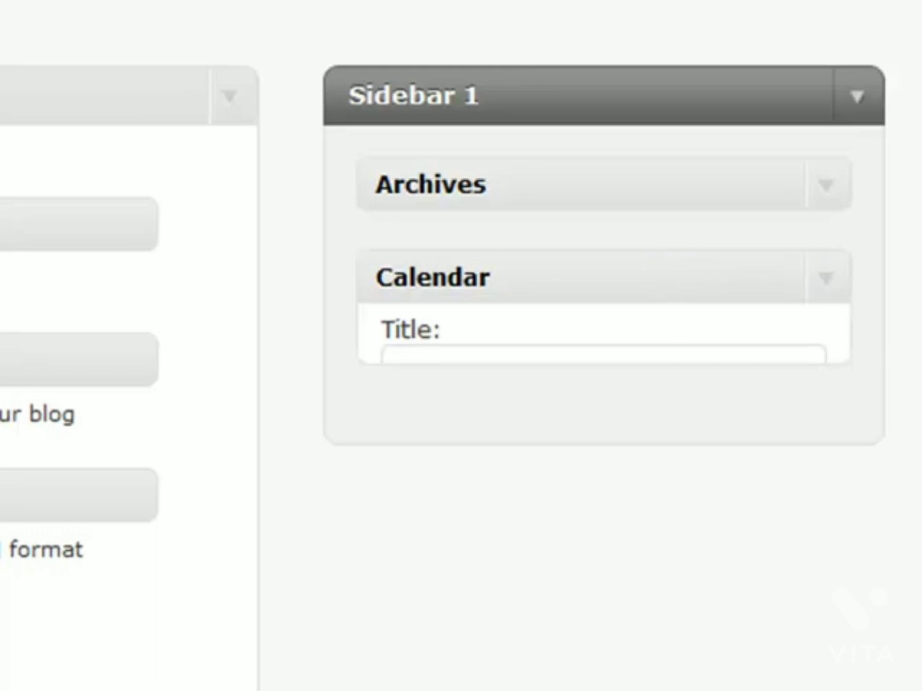
{"action": "left_click_drag", "start_coordinate": [58, 359], "coordinate": [759, 385]}
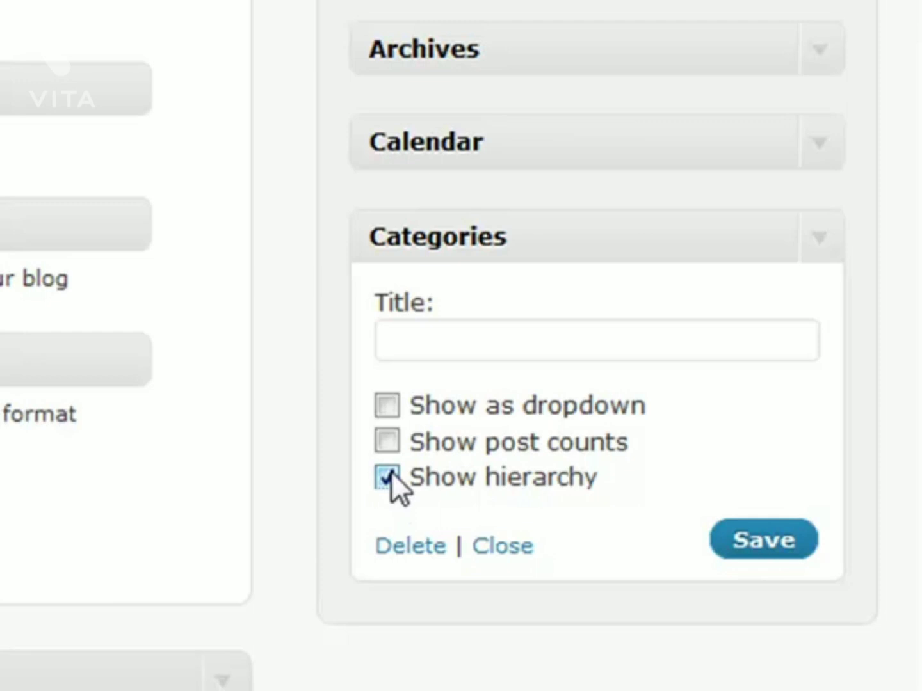
Step: Untick Show hierarchy on the Categories widget and fold its settings away
{"action": "left_click", "coordinate": [388, 477]}
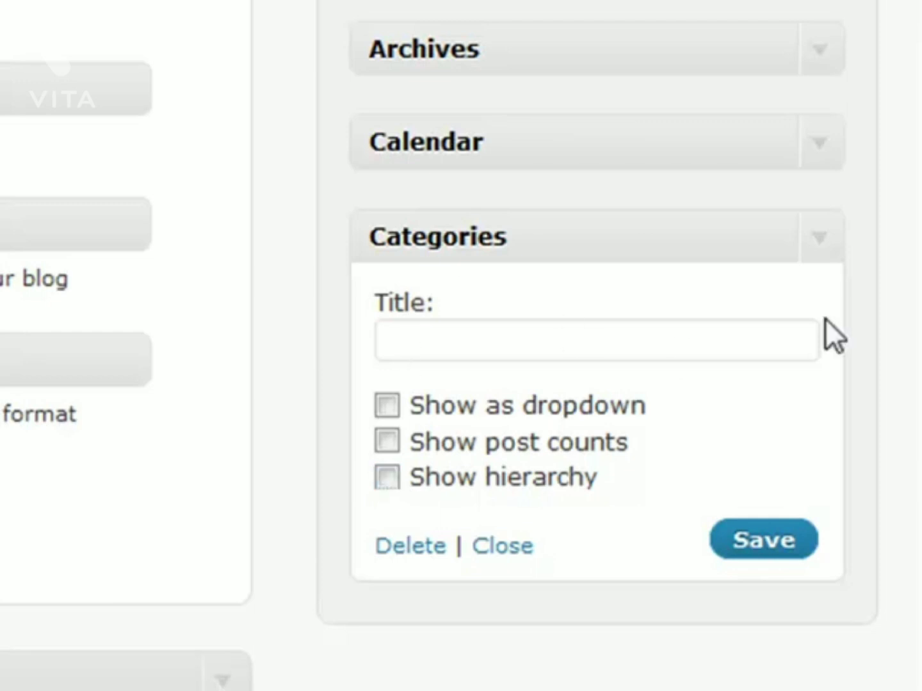
{"action": "left_click", "coordinate": [817, 234]}
Step: Add a Links widget below Categories limited to Blogroll and save it
{"action": "left_click_drag", "start_coordinate": [14, 192], "coordinate": [592, 324]}
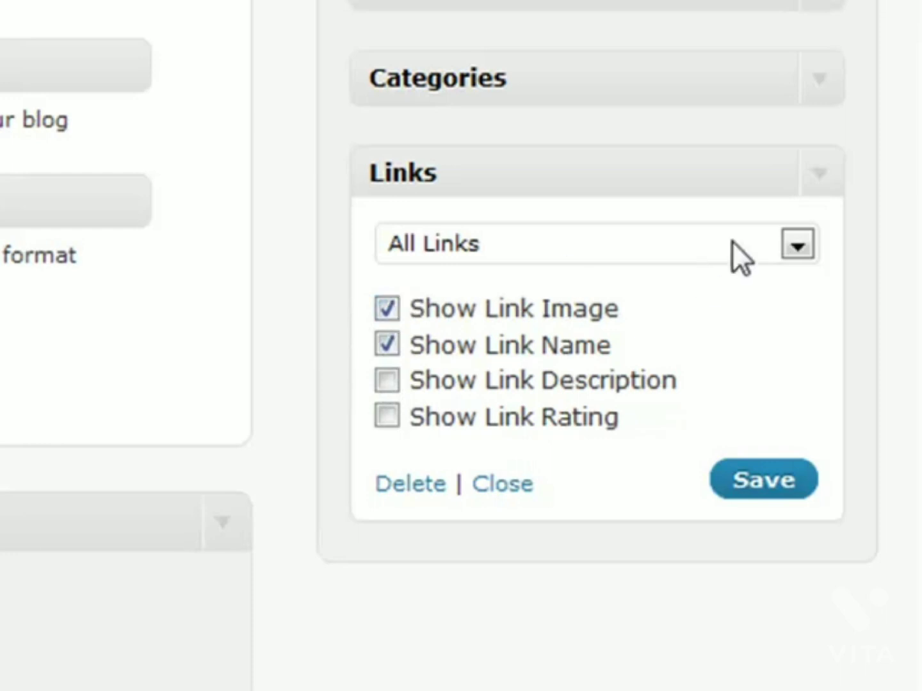
{"action": "left_click", "coordinate": [800, 246]}
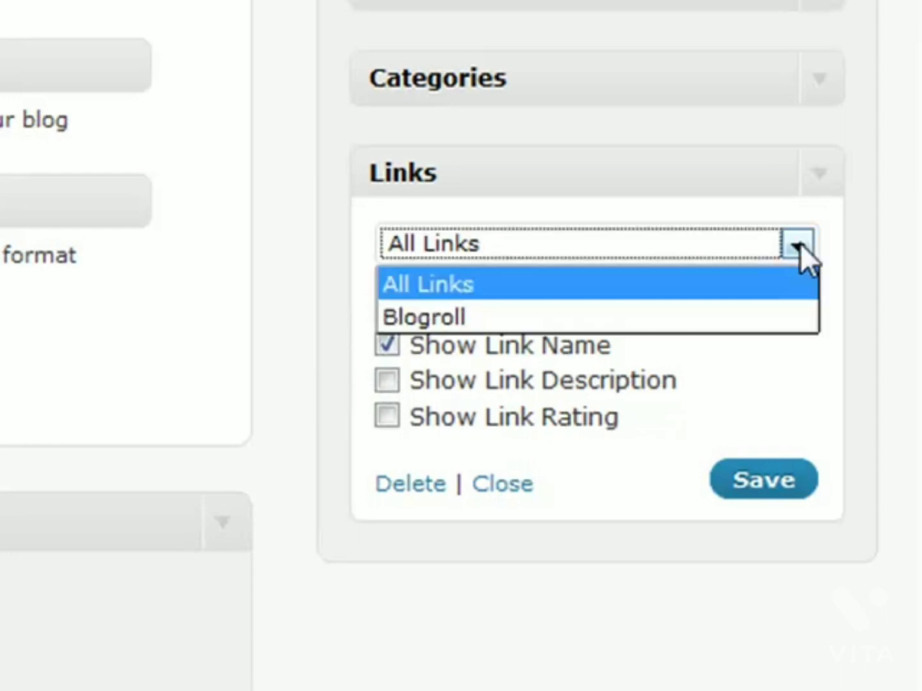
{"action": "left_click", "coordinate": [613, 315]}
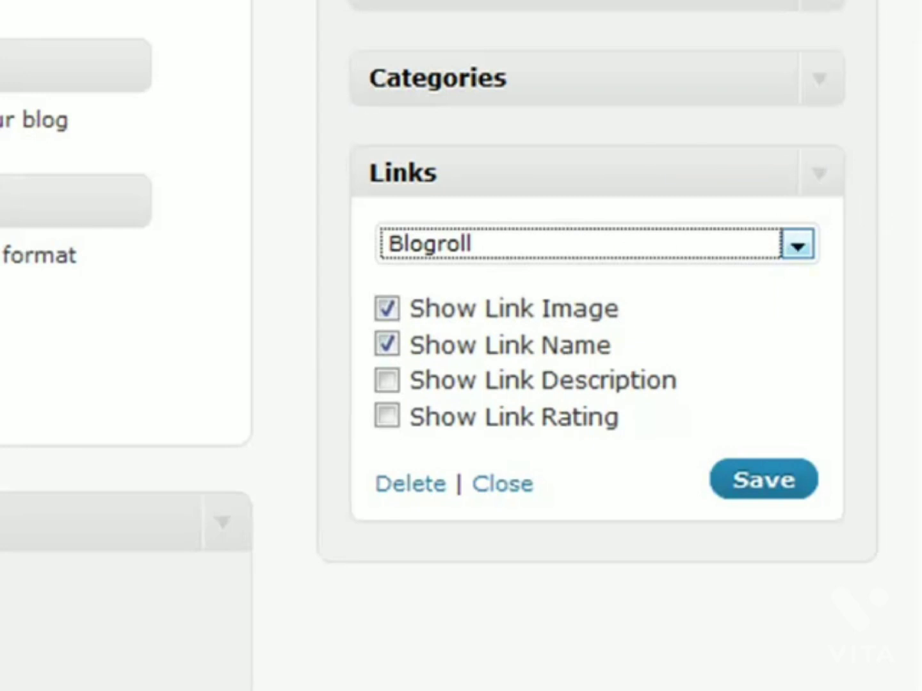
{"action": "left_click", "coordinate": [754, 494]}
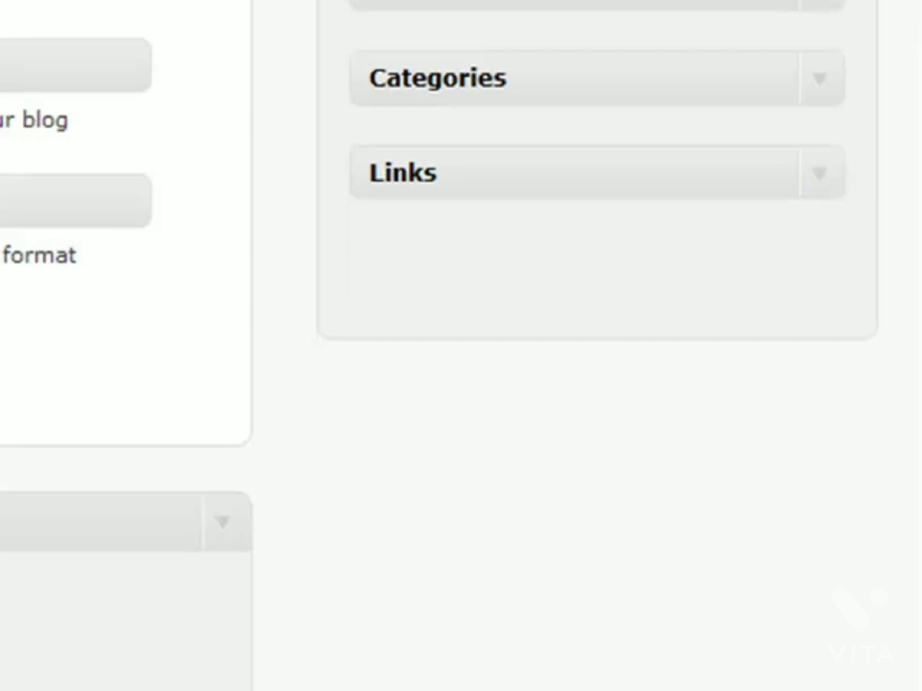
Step: Drag the accidental second Links widget back out of the sidebar
{"action": "left_click_drag", "start_coordinate": [242, 176], "coordinate": [659, 260]}
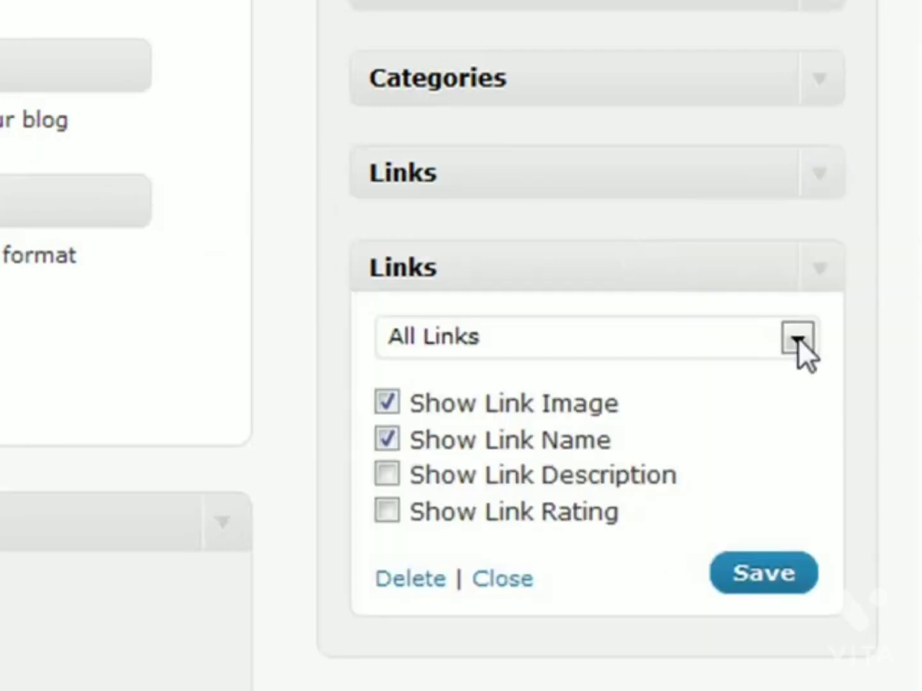
{"action": "left_click", "coordinate": [820, 283]}
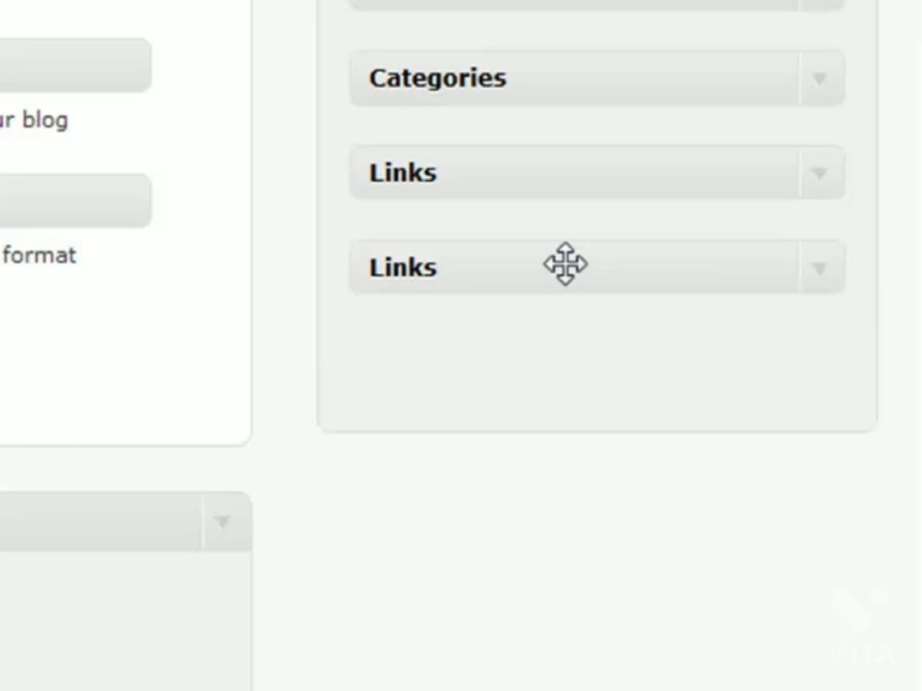
{"action": "left_click_drag", "start_coordinate": [486, 262], "coordinate": [0, 240]}
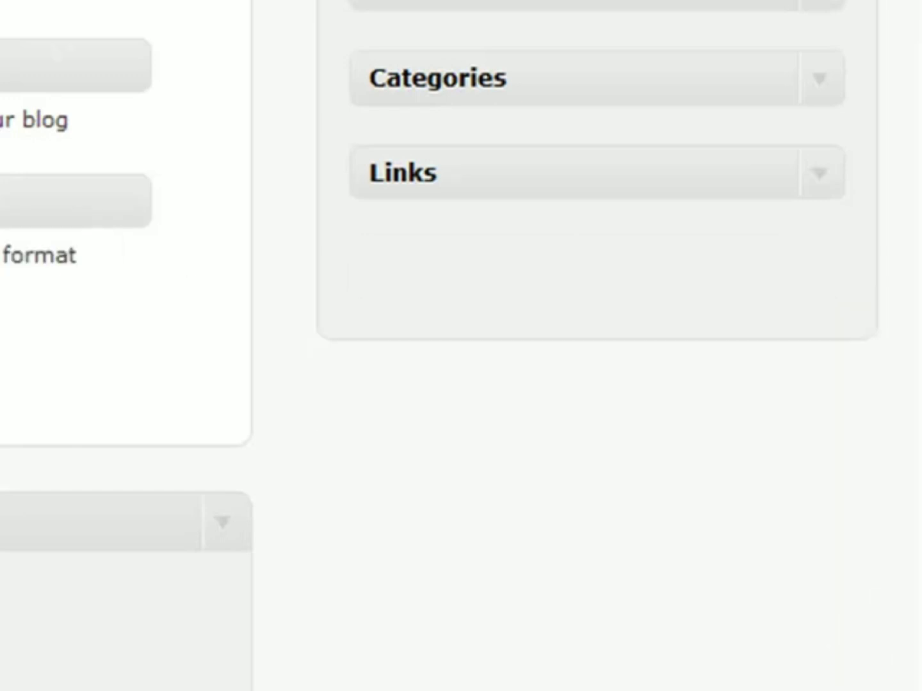
Step: Drop Meta below Links, check its empty Title setting, and collapse it
{"action": "left_click_drag", "start_coordinate": [0, 323], "coordinate": [619, 274]}
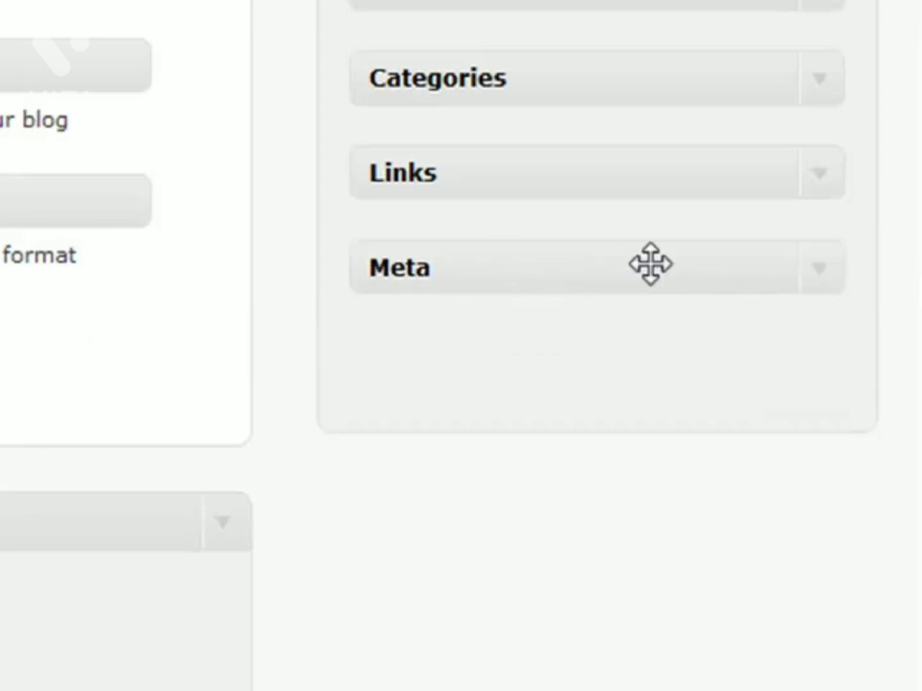
{"action": "left_click", "coordinate": [821, 273]}
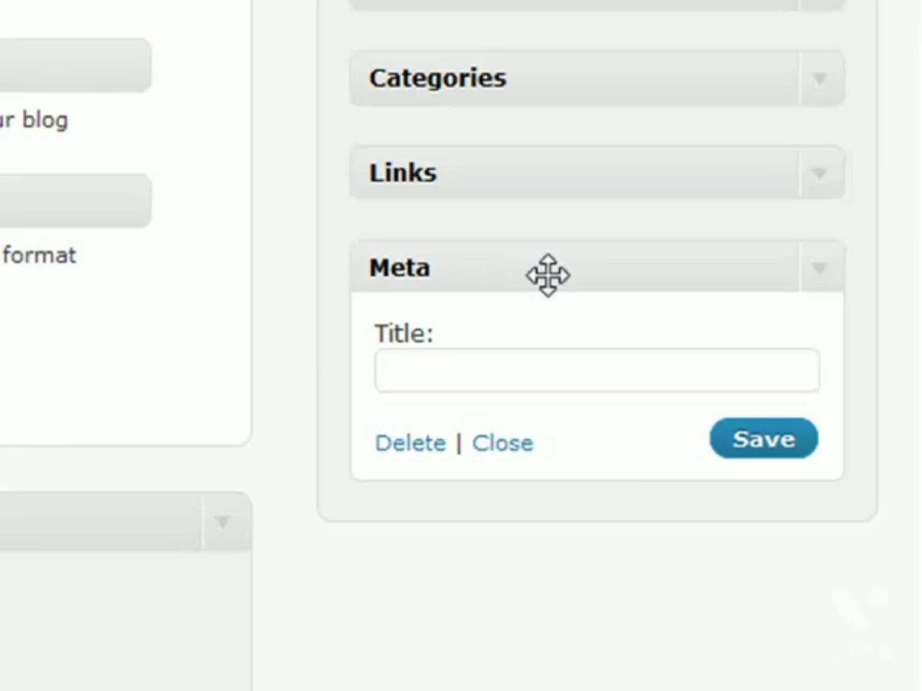
{"action": "left_click", "coordinate": [820, 268]}
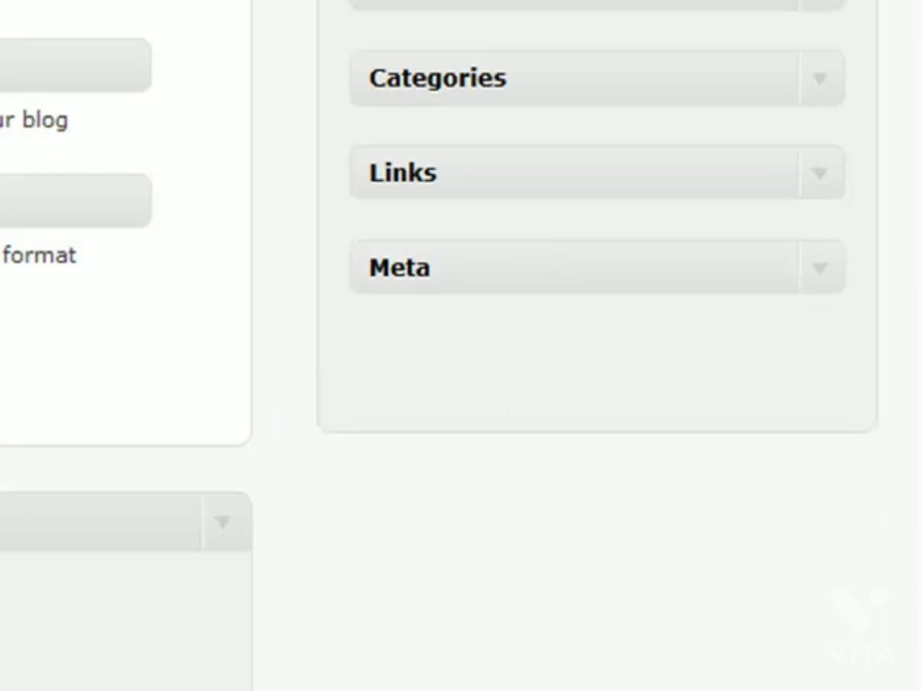
Step: Add Pages below Meta, keep Sort by Page title, and enter 3,10 in Exclude
{"action": "left_click_drag", "start_coordinate": [3, 371], "coordinate": [602, 368]}
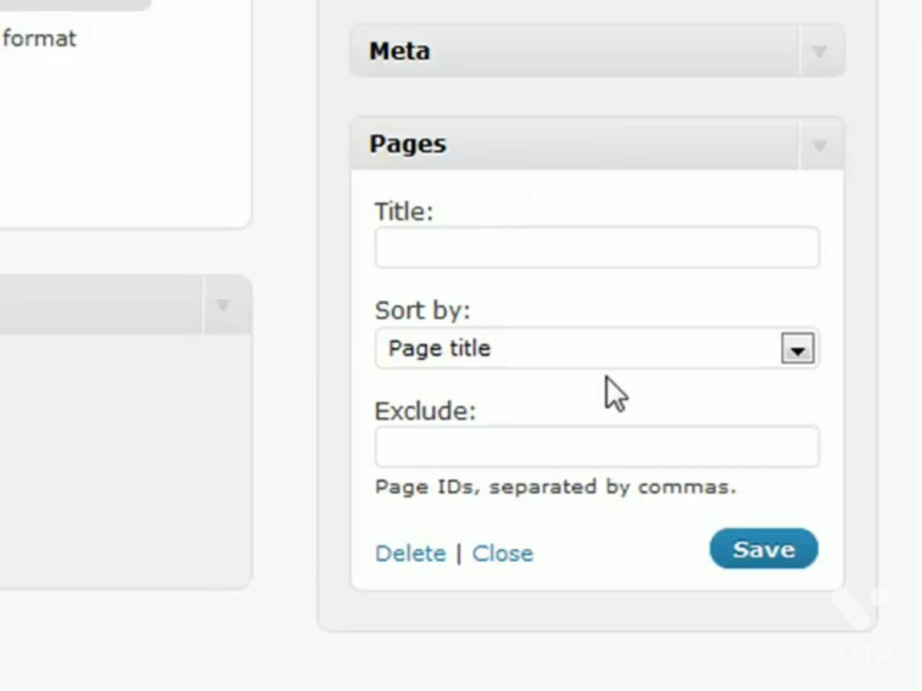
{"action": "left_click", "coordinate": [612, 339]}
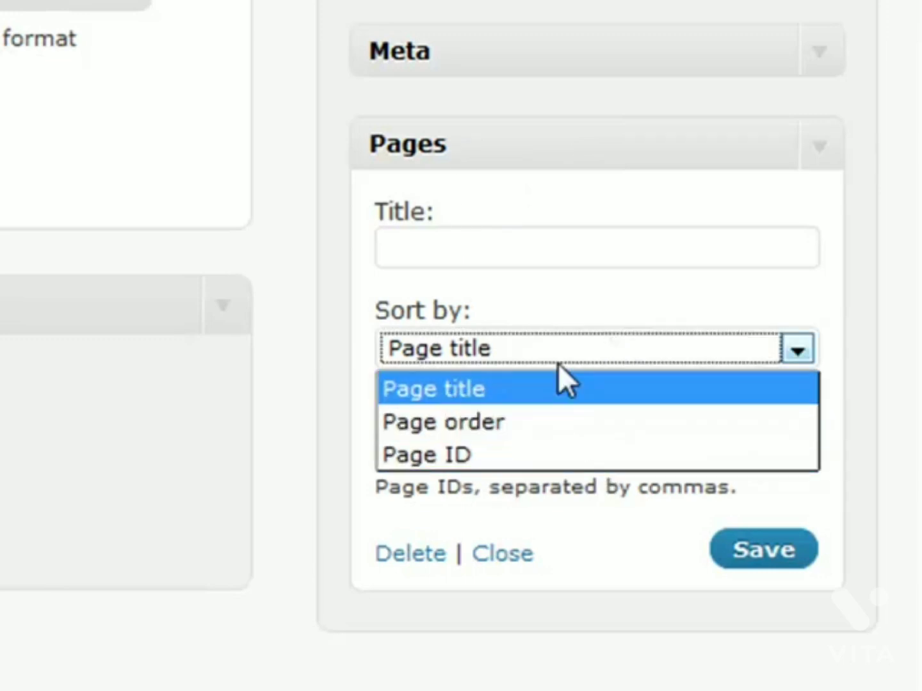
{"action": "left_click", "coordinate": [557, 290]}
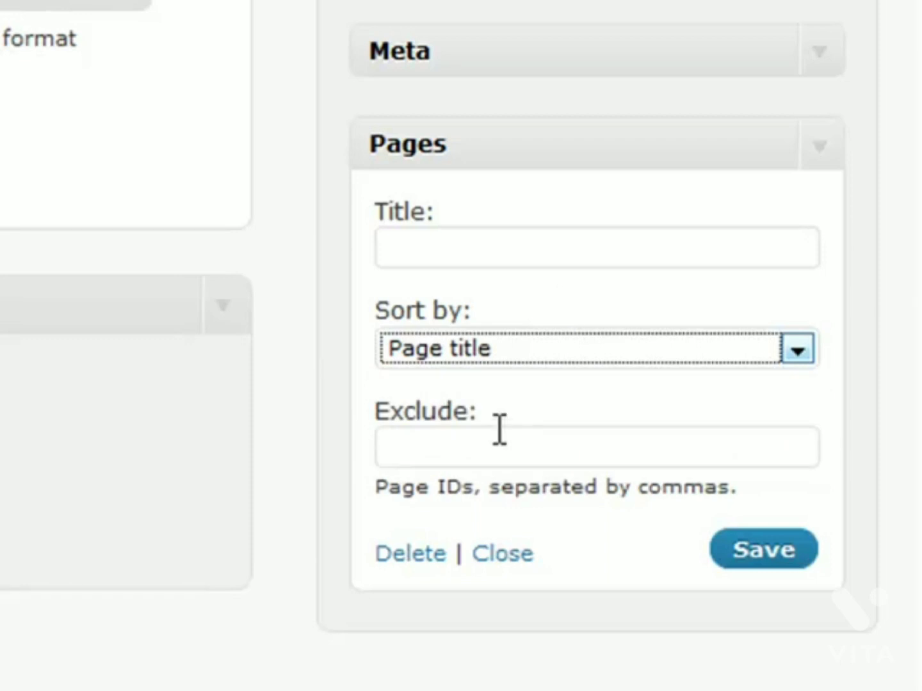
{"action": "left_click", "coordinate": [505, 447]}
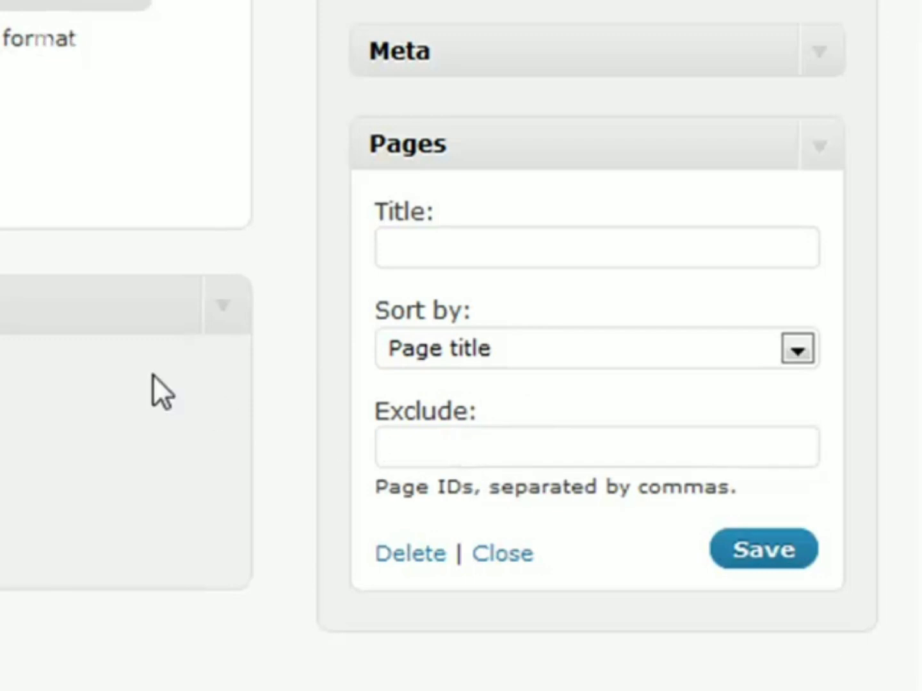
{"action": "type", "text": "3,10"}
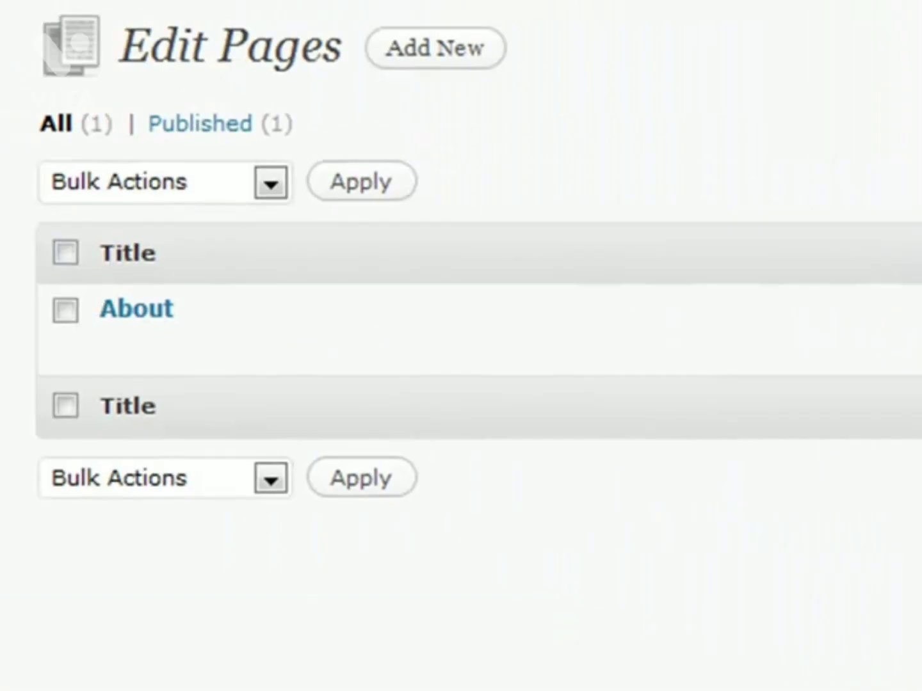
Step: Revisit the Pages Exclude field, collapse the widget, and add Recent Comments below Pages
{"action": "mouse_move", "coordinate": [102, 284]}
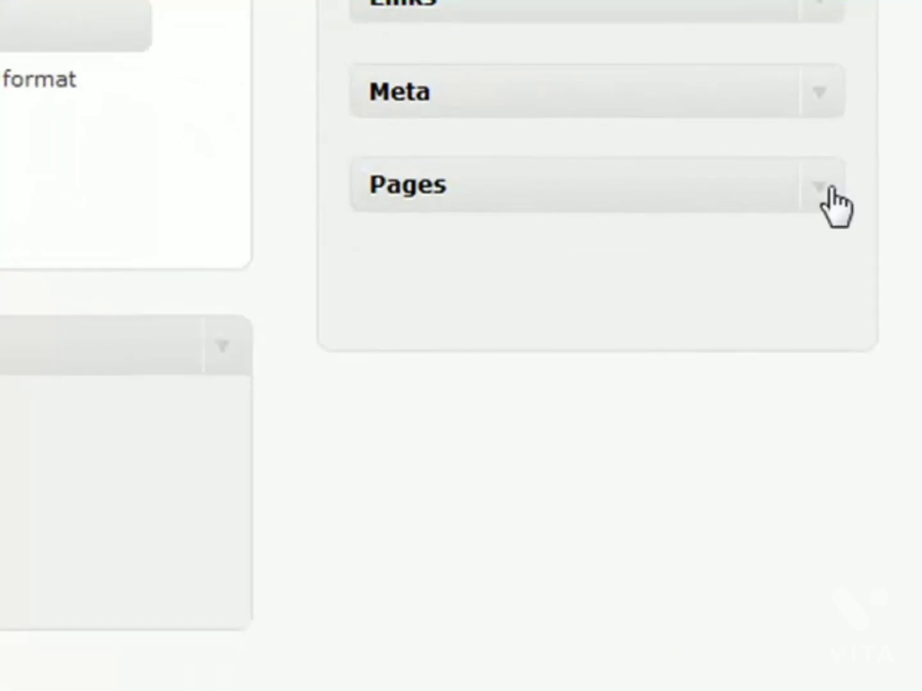
{"action": "left_click", "coordinate": [831, 187]}
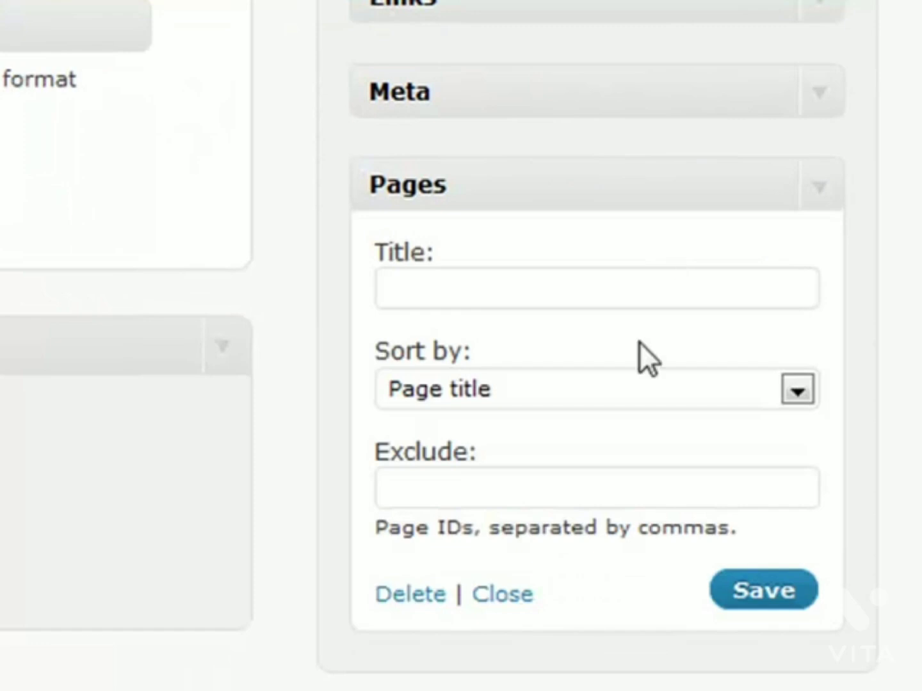
{"action": "left_click", "coordinate": [426, 490]}
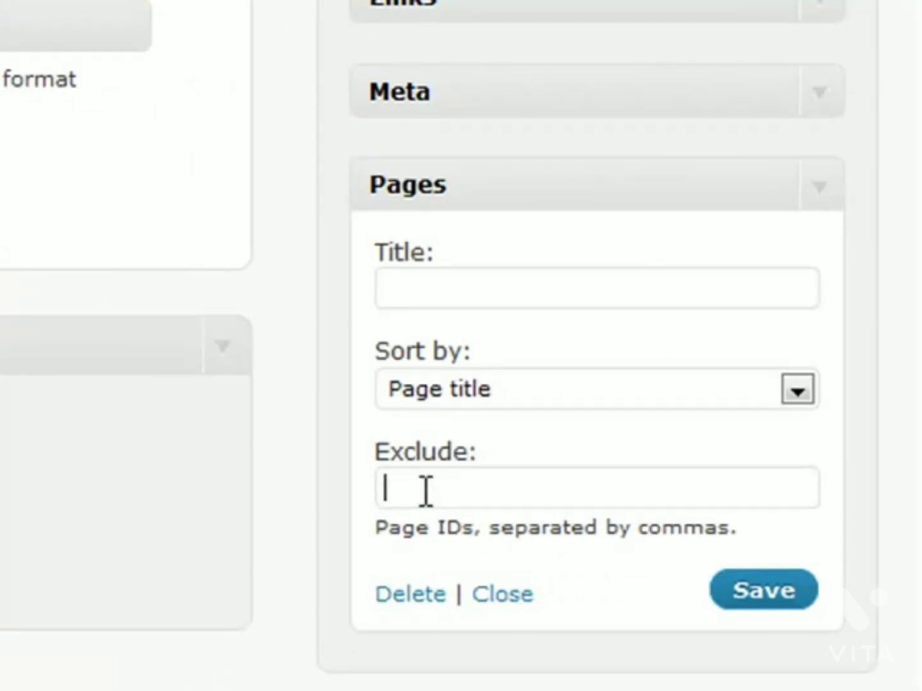
{"action": "left_click", "coordinate": [829, 192]}
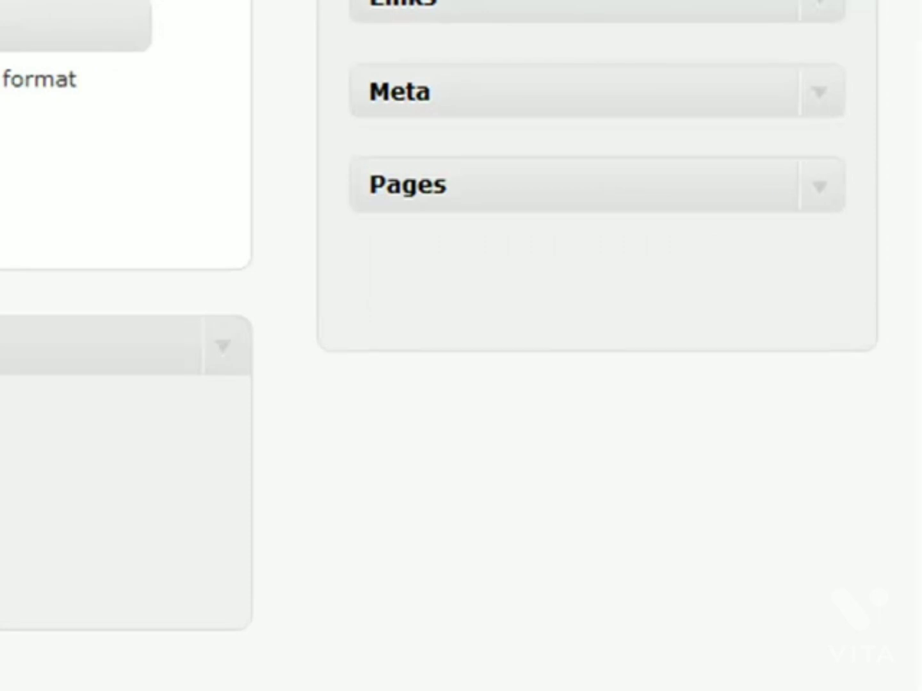
{"action": "left_click_drag", "start_coordinate": [6, 134], "coordinate": [662, 288]}
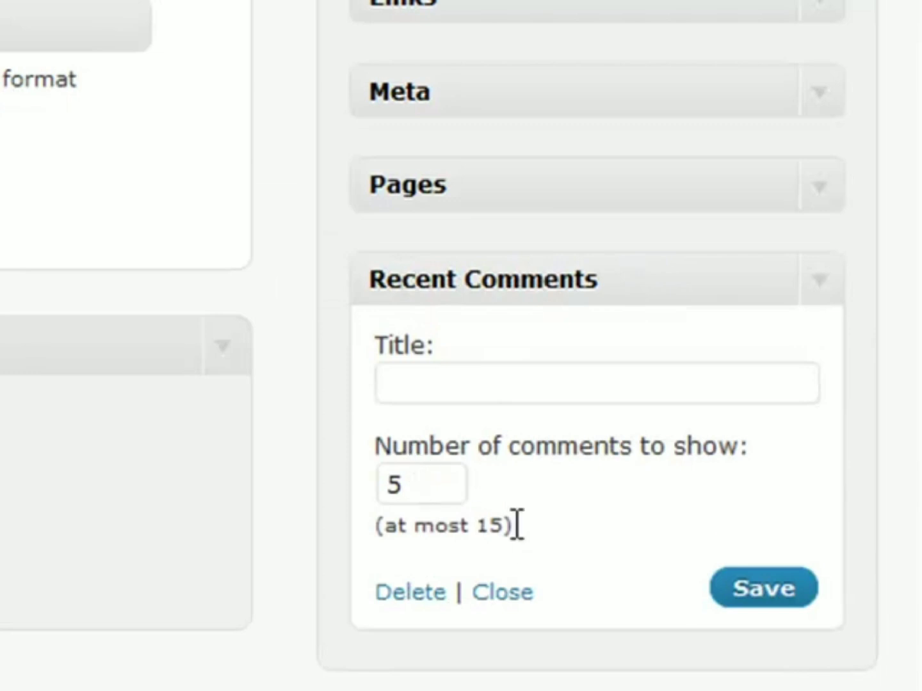
Step: Collapse Recent Comments, then add Recent Posts below it and fold its settings
{"action": "left_click", "coordinate": [833, 279]}
{"action": "left_click_drag", "start_coordinate": [9, 192], "coordinate": [598, 396]}
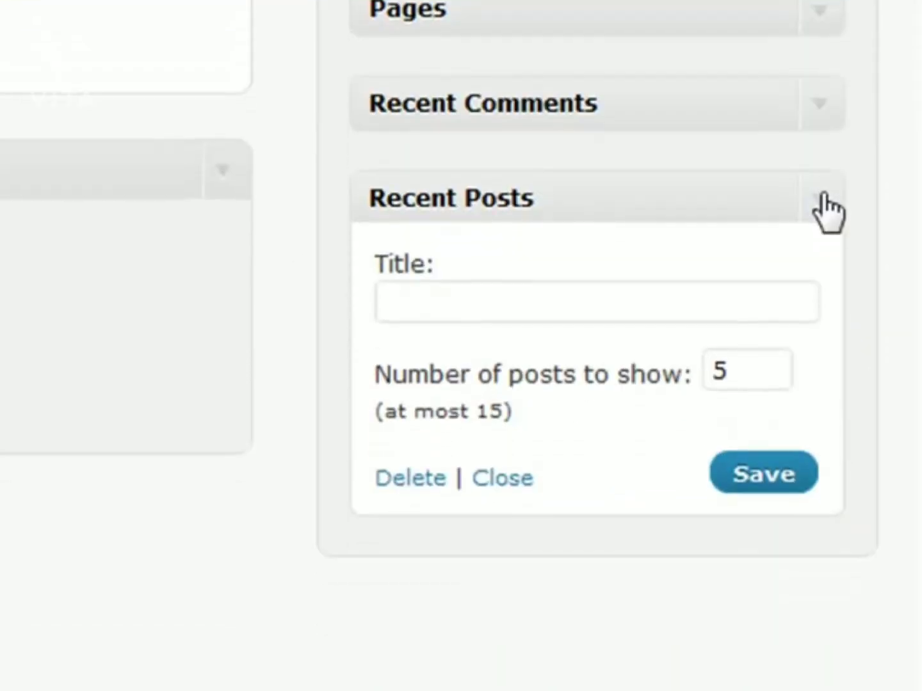
{"action": "left_click", "coordinate": [819, 317]}
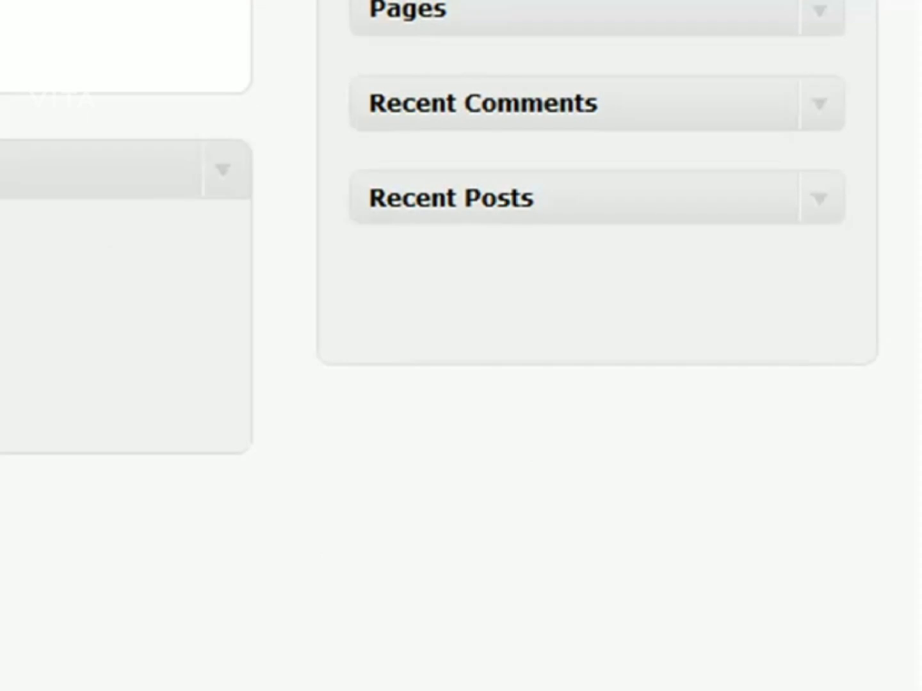
Step: Add Tag Cloud below Recent Posts, then place a collapsed Search widget atop Sidebar 1
{"action": "left_click_drag", "start_coordinate": [182, 3], "coordinate": [611, 297]}
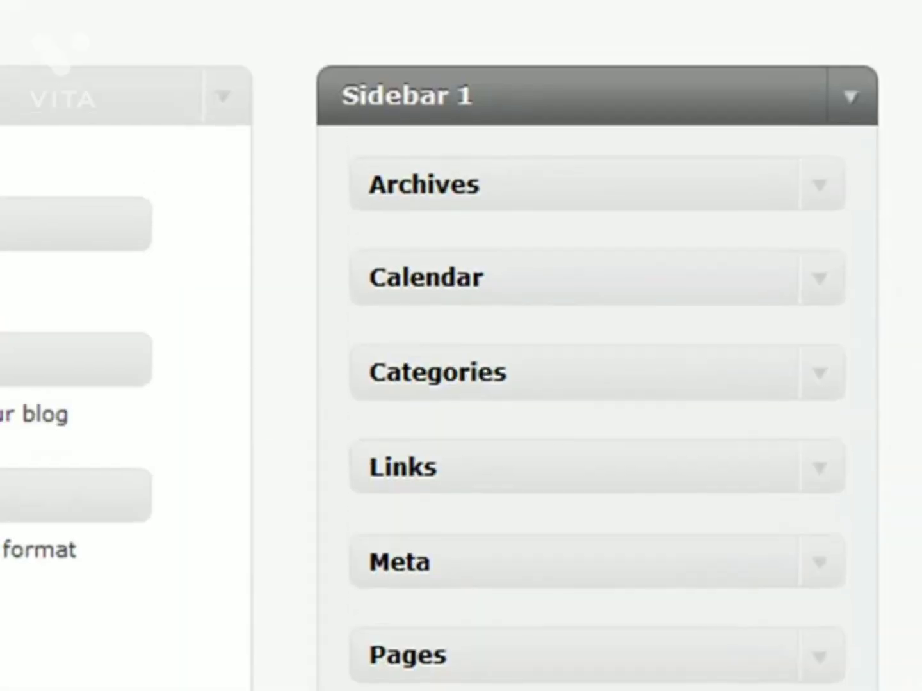
{"action": "left_click_drag", "start_coordinate": [97, 356], "coordinate": [546, 174]}
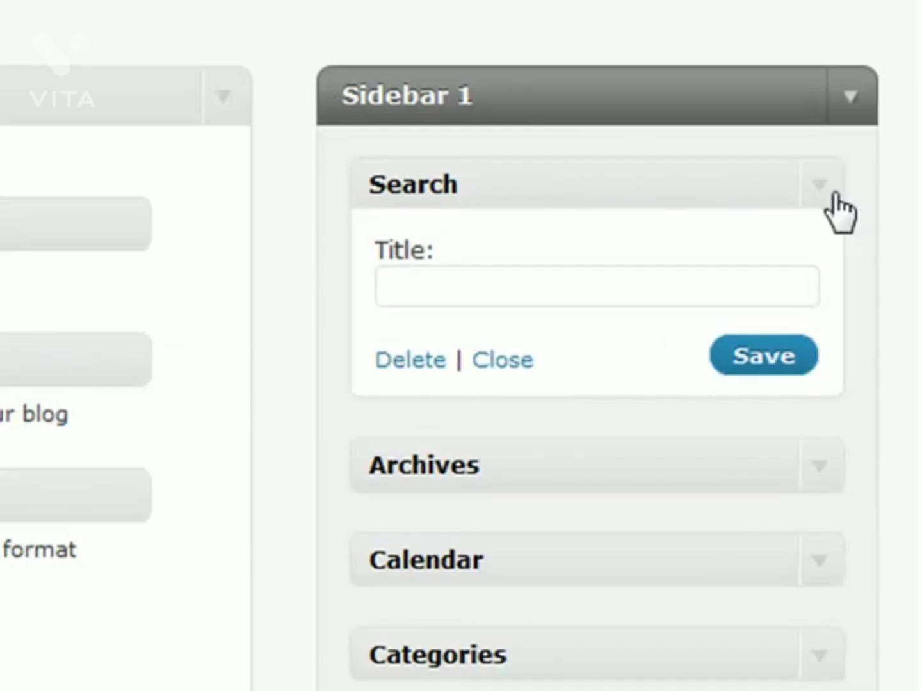
{"action": "left_click", "coordinate": [471, 285]}
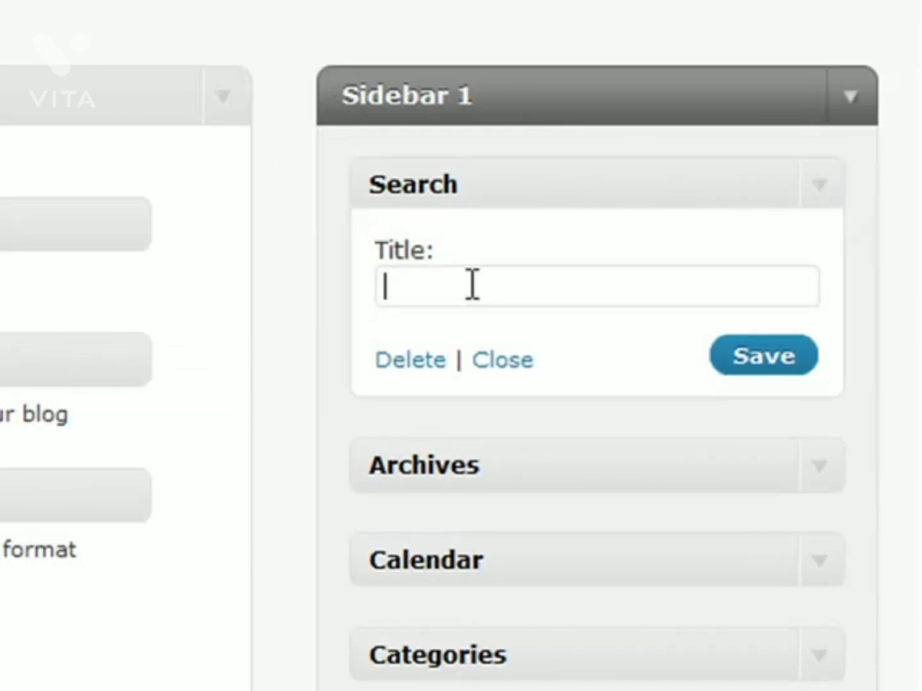
{"action": "left_click", "coordinate": [811, 184]}
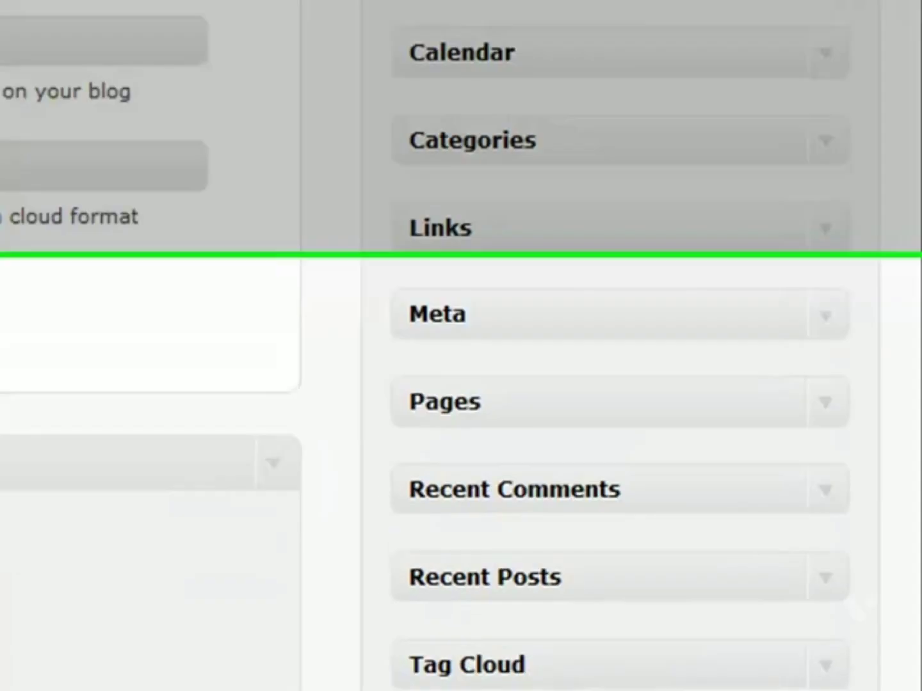
Step: Add a collapsed RSS widget below Tag Cloud and a Text widget at the top of Sidebar 1
{"action": "left_click_drag", "start_coordinate": [344, 385], "coordinate": [611, 440]}
{"action": "scroll", "coordinate": [346, 360], "scroll_direction": "down", "scroll_amount": 3}
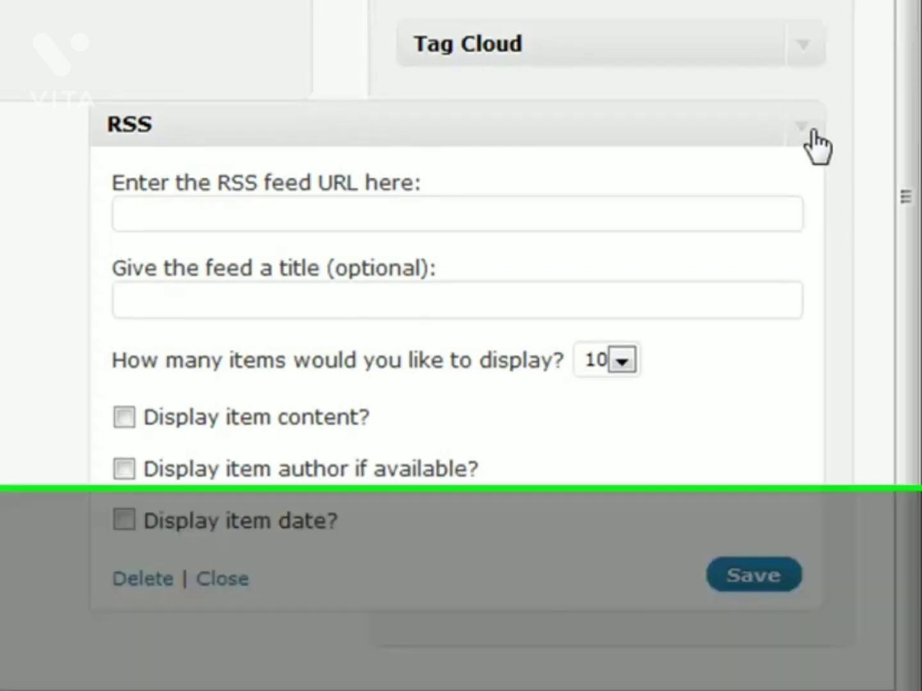
{"action": "left_click", "coordinate": [812, 130]}
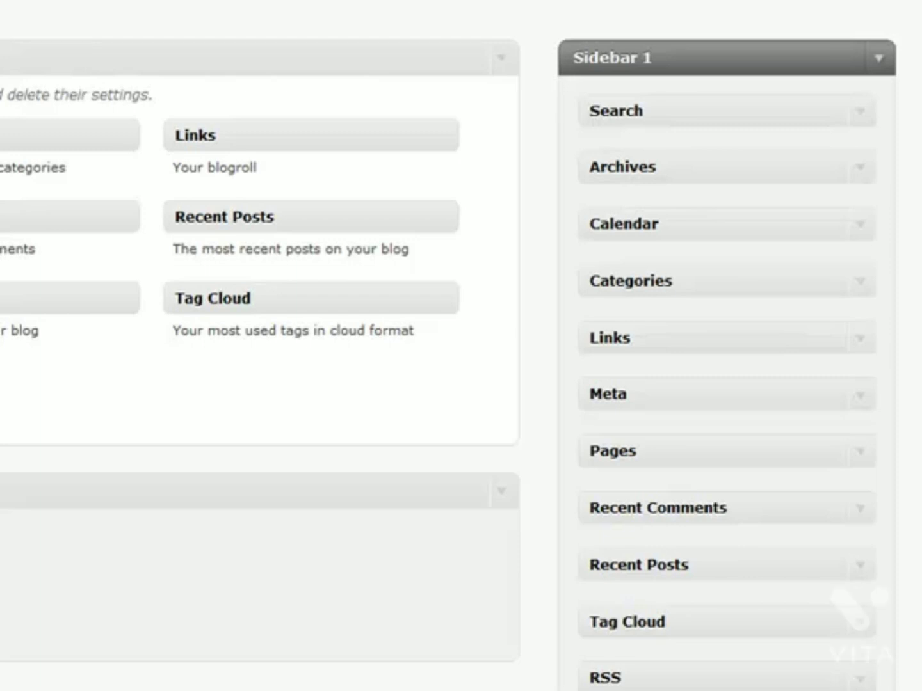
{"action": "left_click_drag", "start_coordinate": [19, 339], "coordinate": [806, 103]}
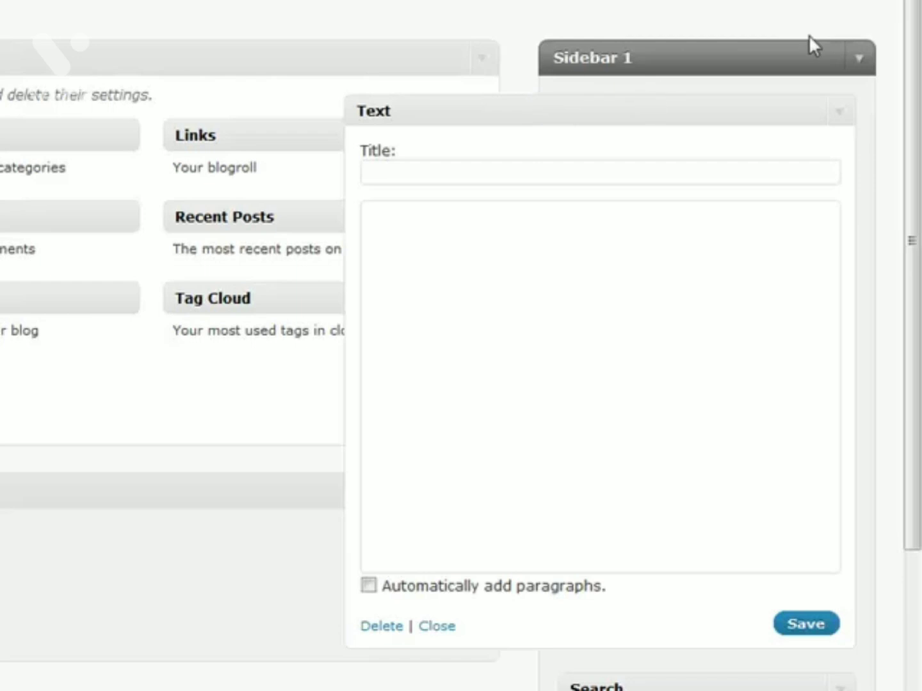
Step: Collapse the first Text widget, then add a second and third Text widget above Search, each collapsed
{"action": "left_click", "coordinate": [842, 118]}
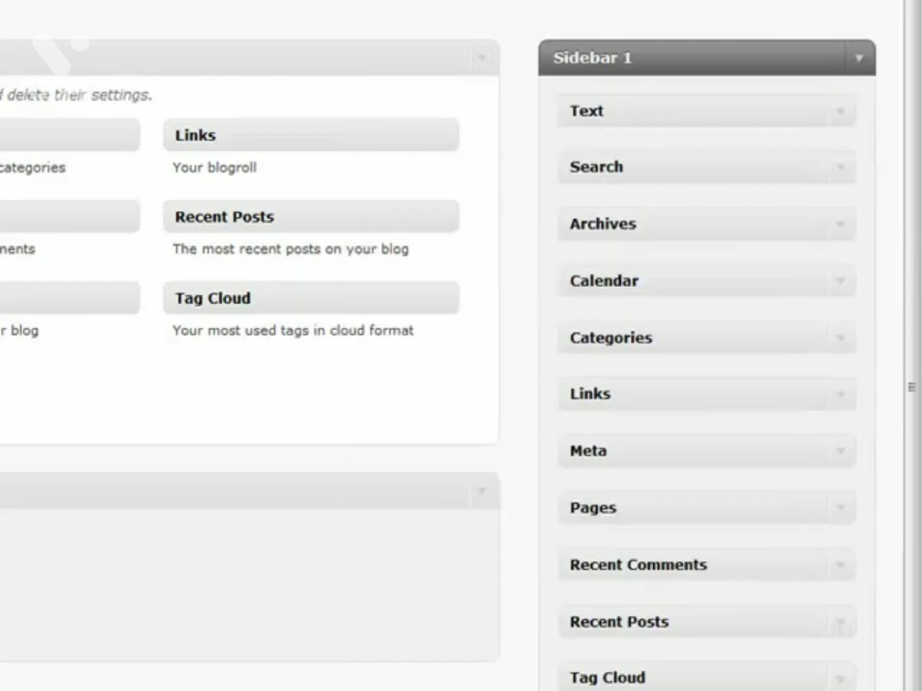
{"action": "left_click_drag", "start_coordinate": [57, 336], "coordinate": [701, 153]}
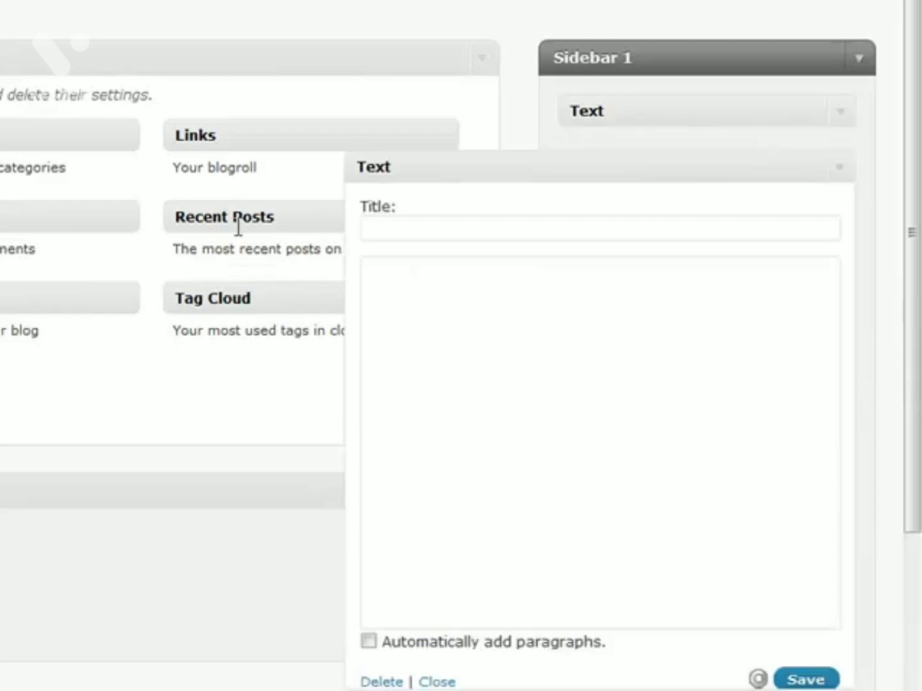
{"action": "left_click", "coordinate": [836, 172]}
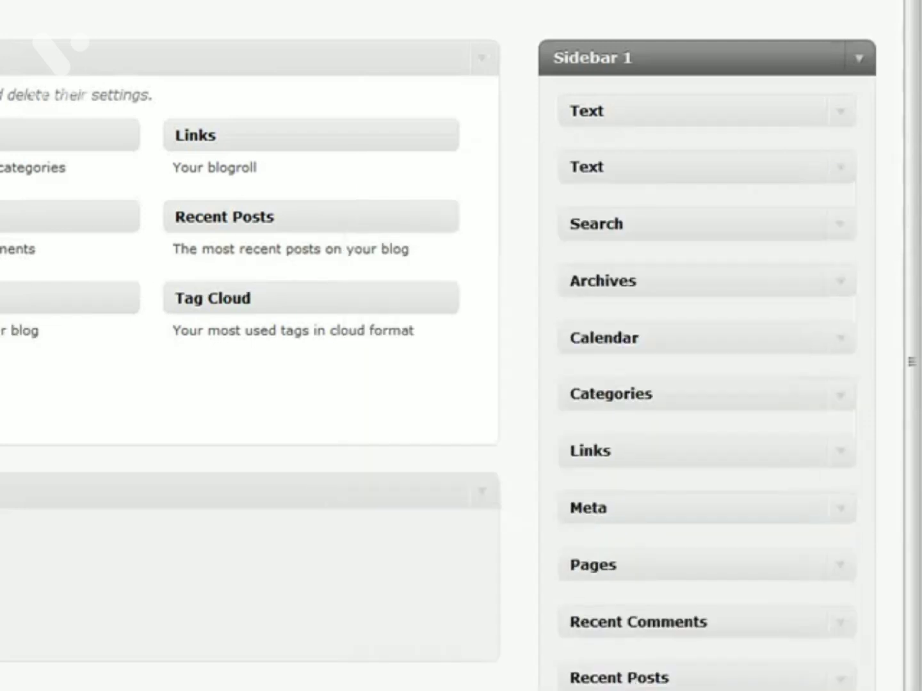
{"action": "left_click_drag", "start_coordinate": [13, 377], "coordinate": [670, 177]}
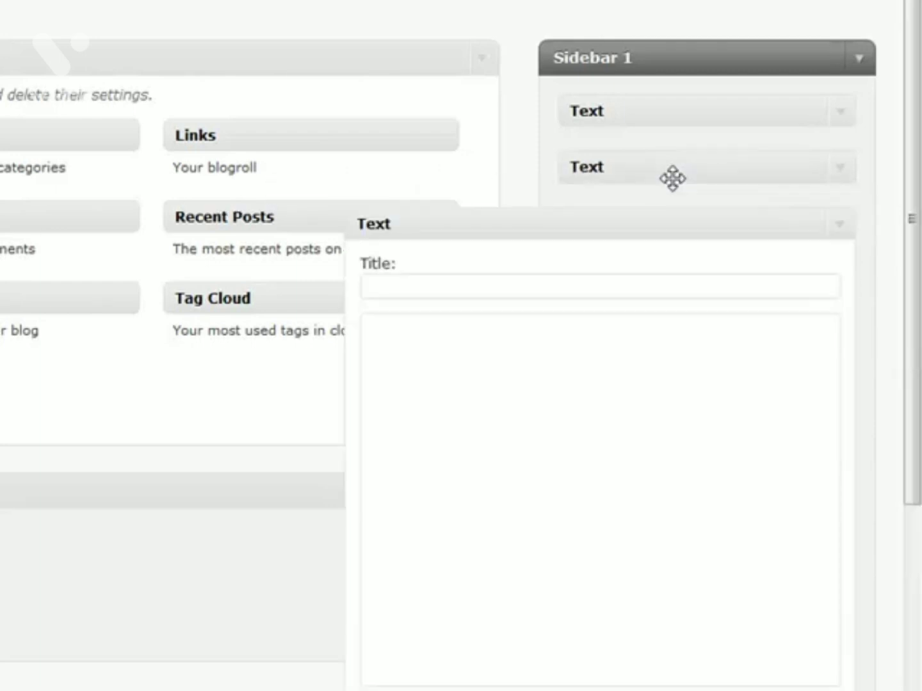
{"action": "left_click", "coordinate": [838, 228]}
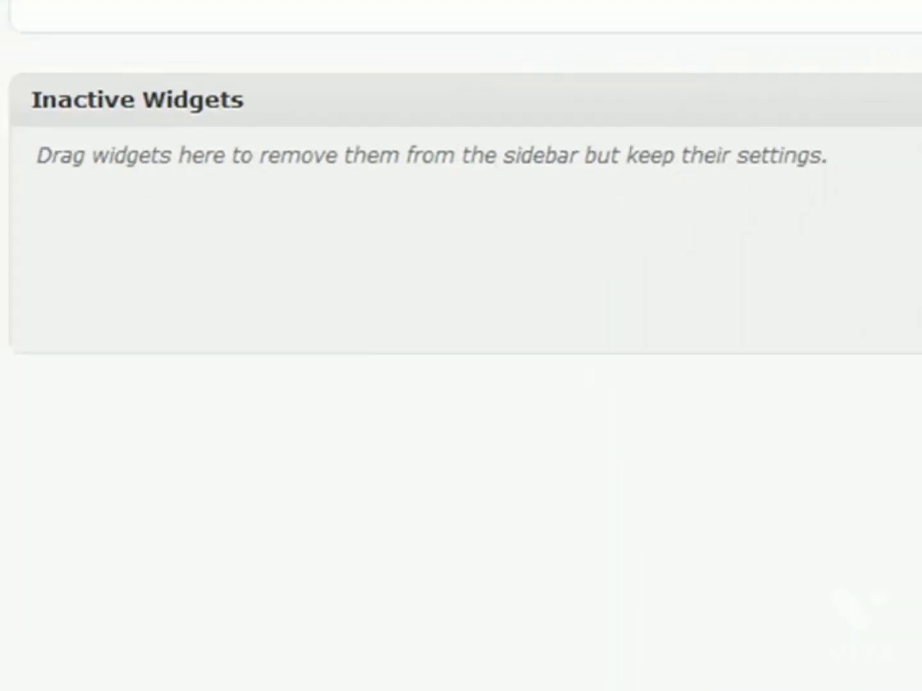
Step: Move the three Text widgets to Inactive Widgets, remove Search from Sidebar 1, and discard the inactive widget
{"action": "left_click_drag", "start_coordinate": [673, 115], "coordinate": [227, 229]}
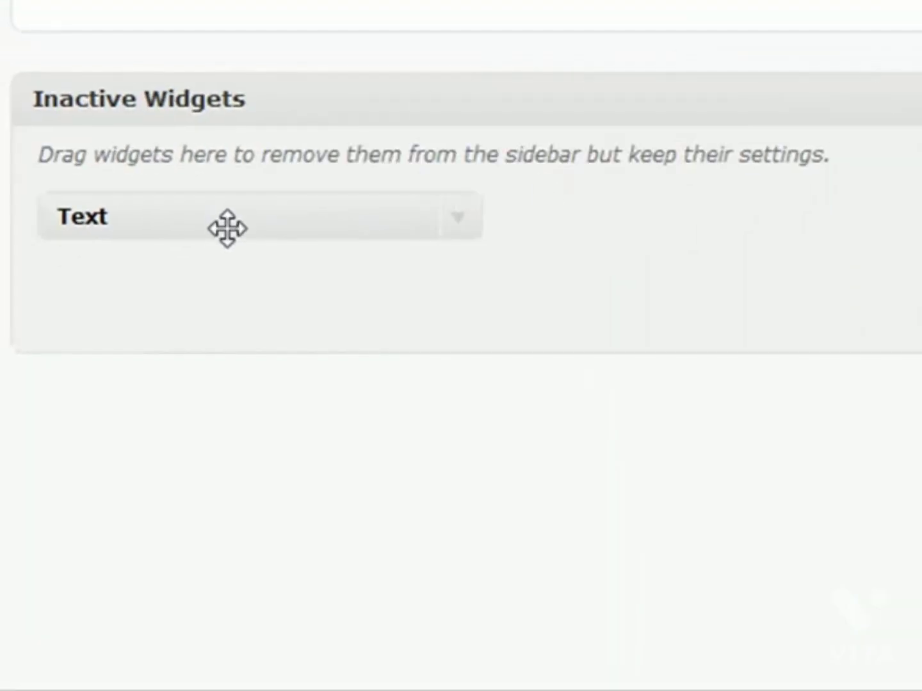
{"action": "left_click", "coordinate": [462, 220]}
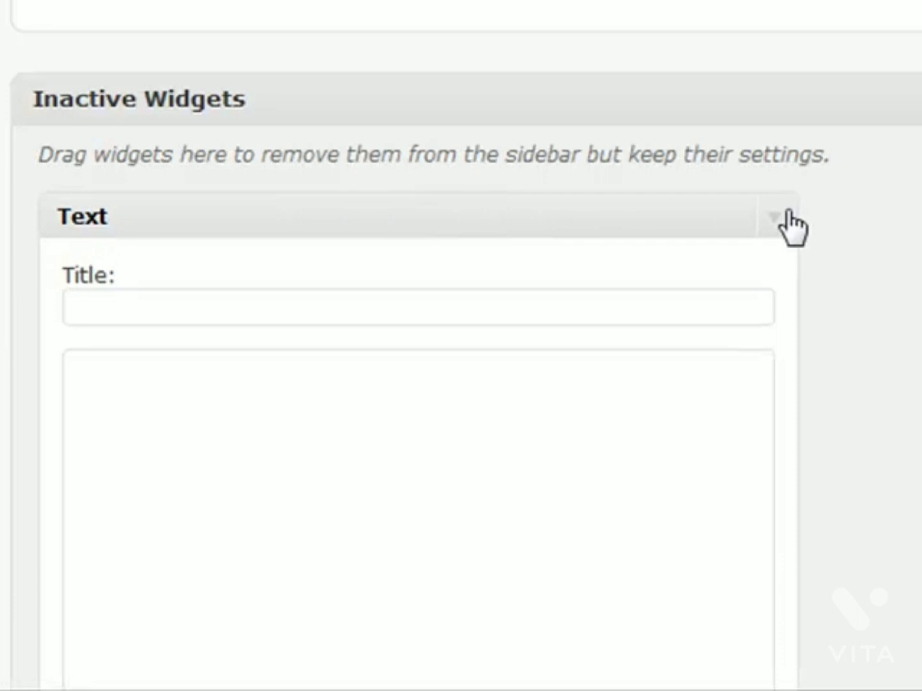
{"action": "left_click", "coordinate": [788, 213]}
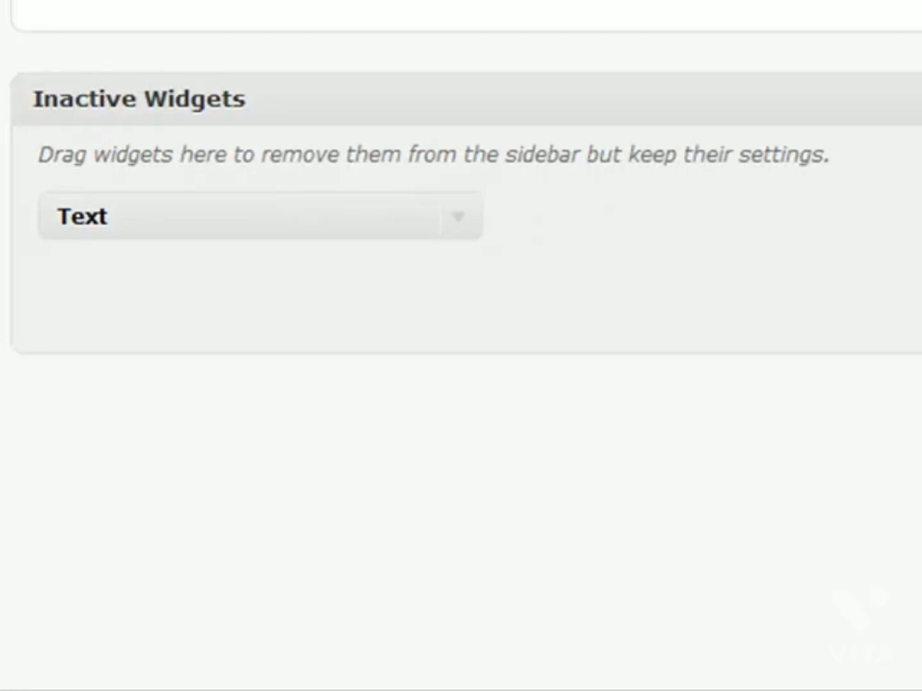
{"action": "left_click_drag", "start_coordinate": [915, 142], "coordinate": [676, 227]}
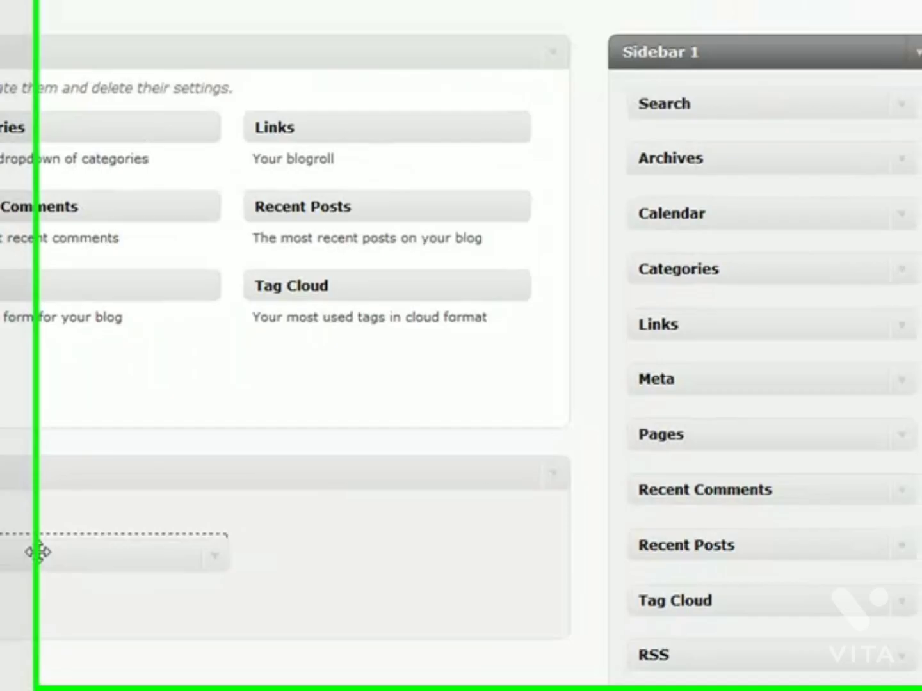
{"action": "left_click_drag", "start_coordinate": [38, 550], "coordinate": [66, 548]}
{"action": "left_click_drag", "start_coordinate": [736, 126], "coordinate": [306, 93]}
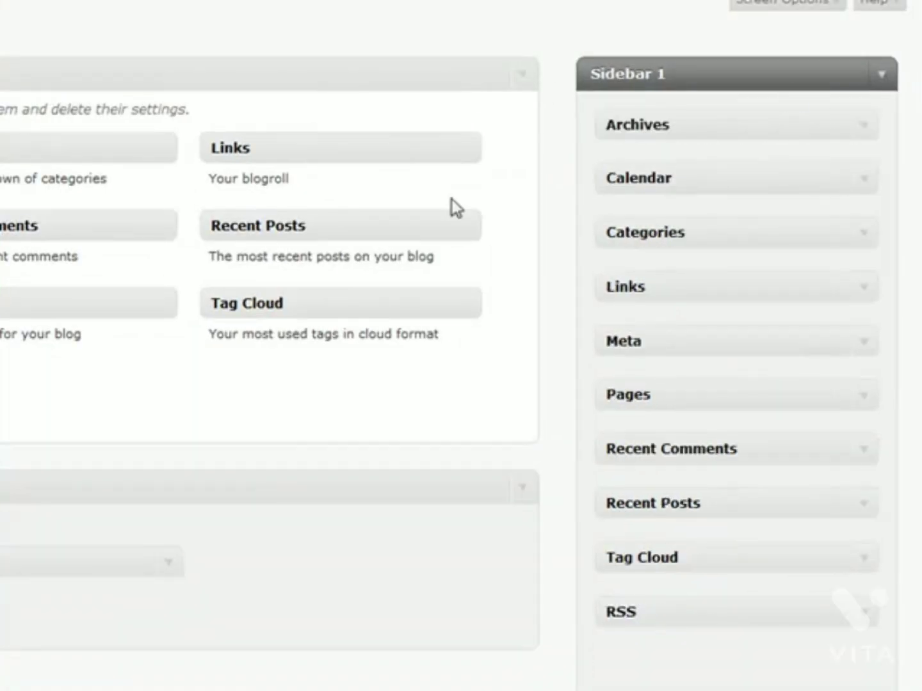
{"action": "left_click_drag", "start_coordinate": [9, 562], "coordinate": [17, 375]}
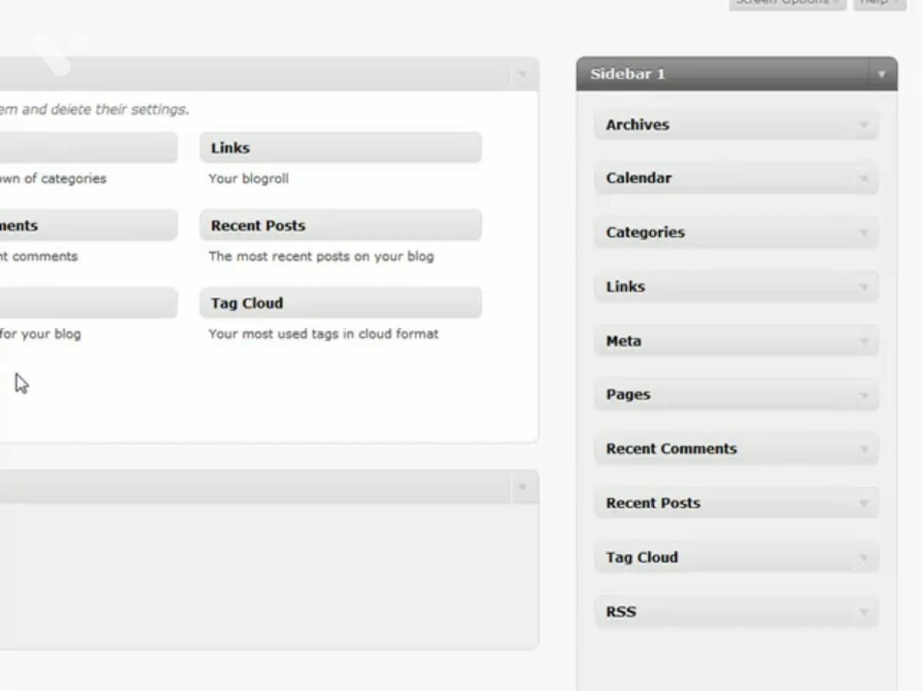
Step: Reorder Sidebar 1 so Calendar leads, followed by Categories, Links and Archives
{"action": "left_click_drag", "start_coordinate": [723, 130], "coordinate": [729, 186]}
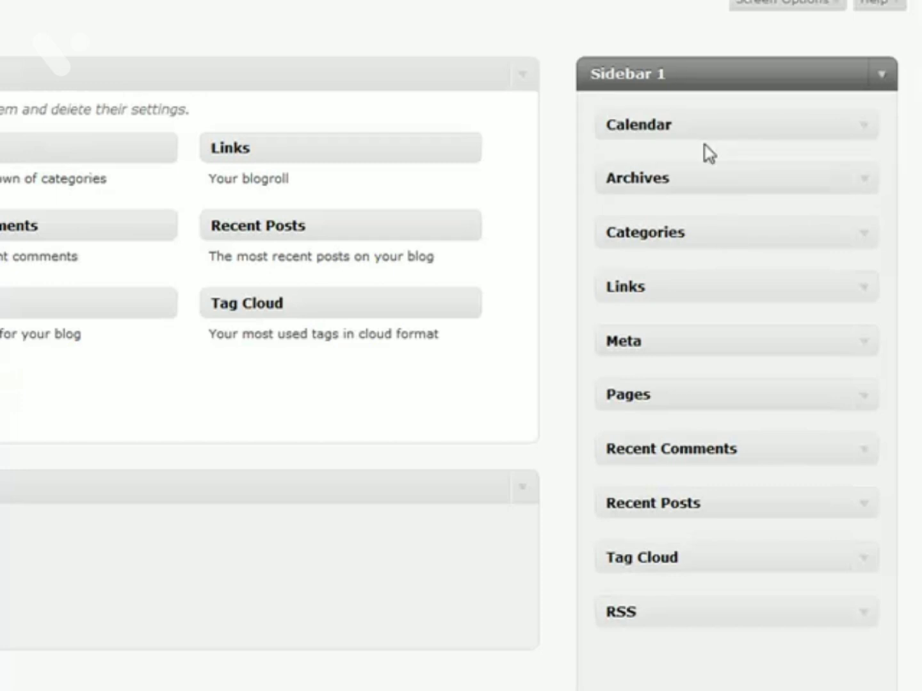
{"action": "left_click_drag", "start_coordinate": [718, 237], "coordinate": [726, 161]}
{"action": "left_click_drag", "start_coordinate": [741, 284], "coordinate": [746, 220]}
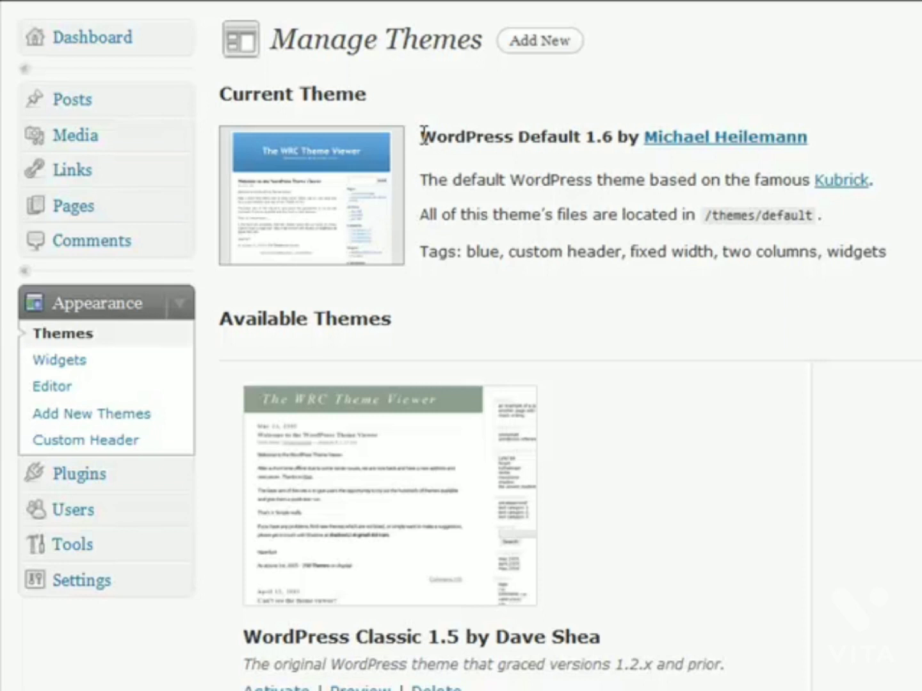
Step: Open the theme editor for WordPress Default, showing its template and style files
{"action": "left_click", "coordinate": [184, 478]}
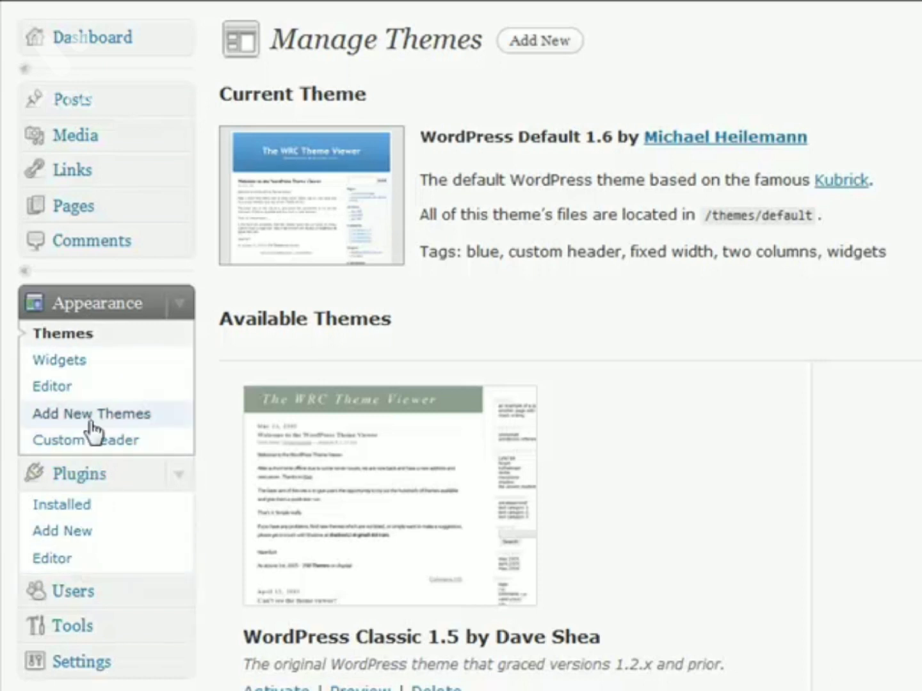
{"action": "left_click", "coordinate": [95, 392]}
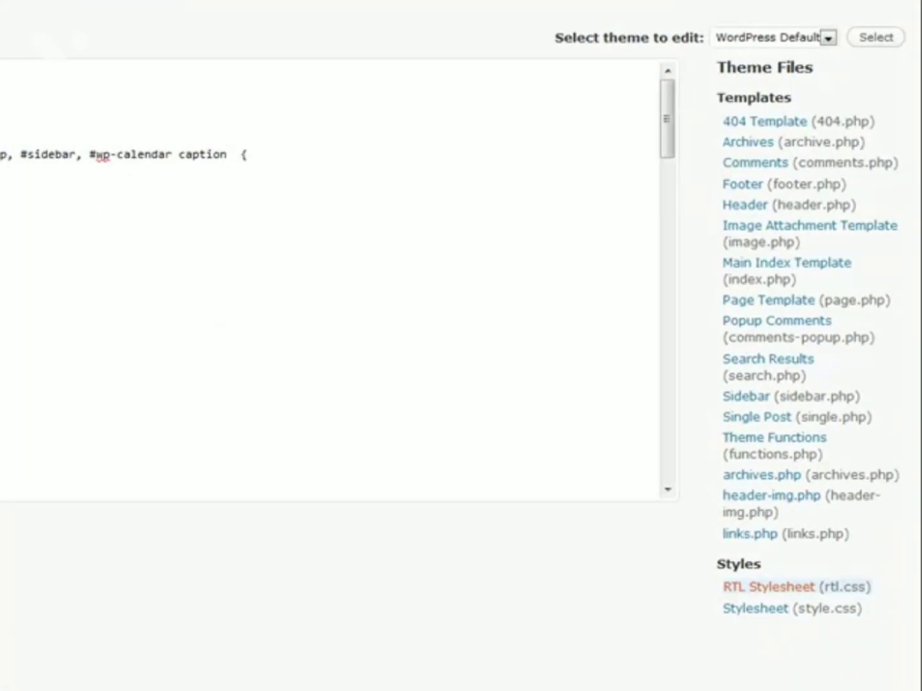
{"action": "left_click", "coordinate": [799, 37]}
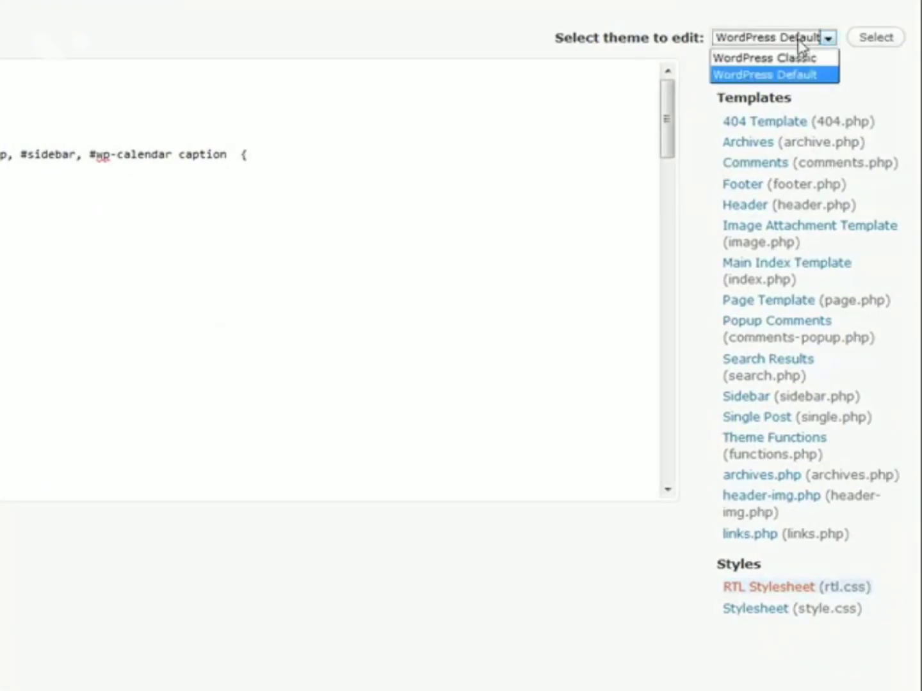
{"action": "left_click", "coordinate": [767, 20]}
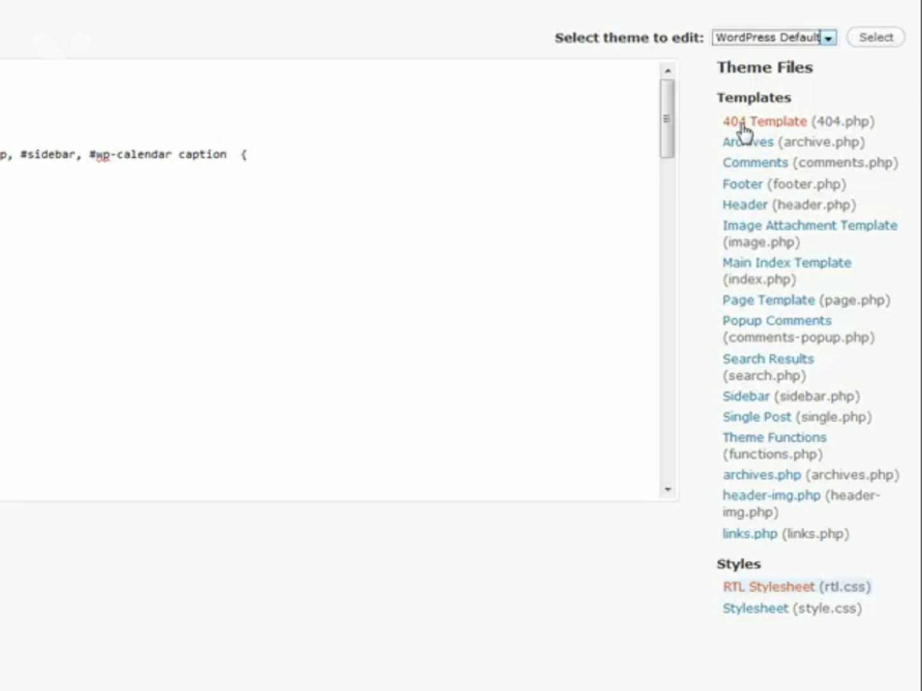
{"action": "left_click_drag", "start_coordinate": [717, 67], "coordinate": [777, 74]}
{"action": "left_click", "coordinate": [850, 82]}
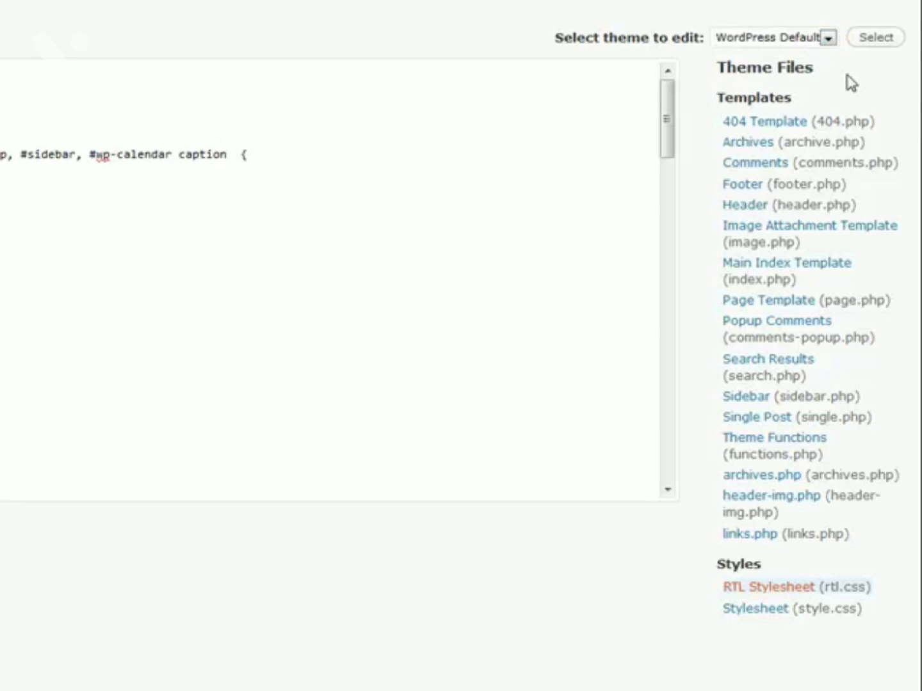
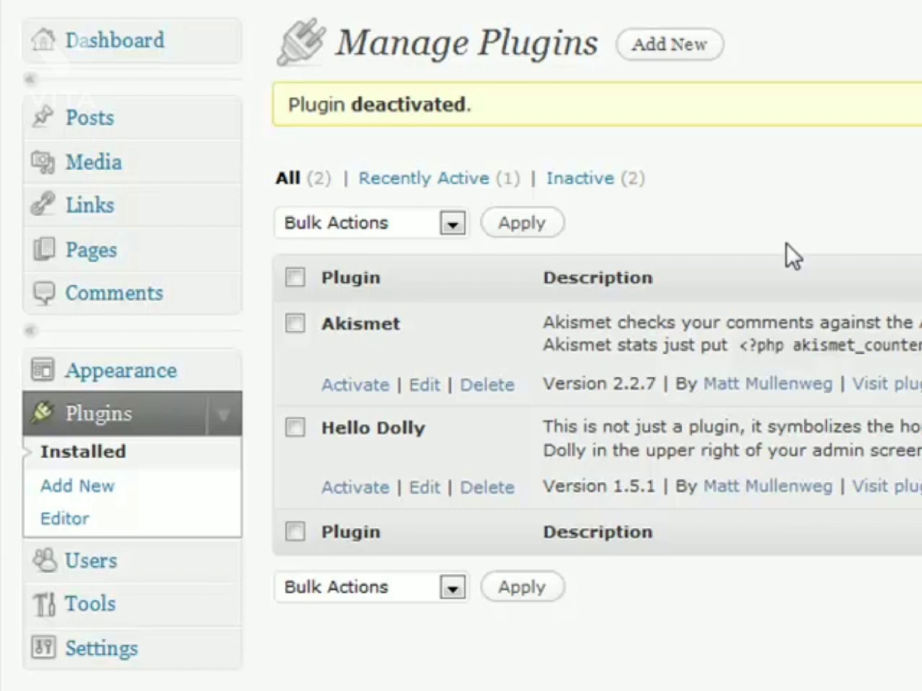
Step: Go to Plugins > Add New to reach the Install Plugins page
{"action": "left_click", "coordinate": [357, 488]}
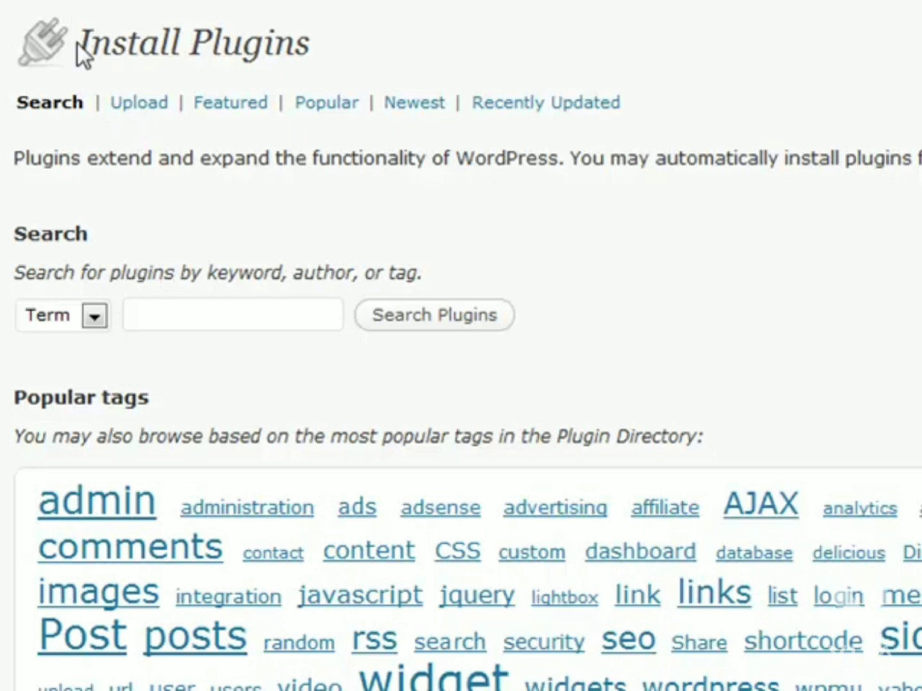
Step: Switch Install Plugins to the Upload form for plugin zip files
{"action": "left_click", "coordinate": [150, 112]}
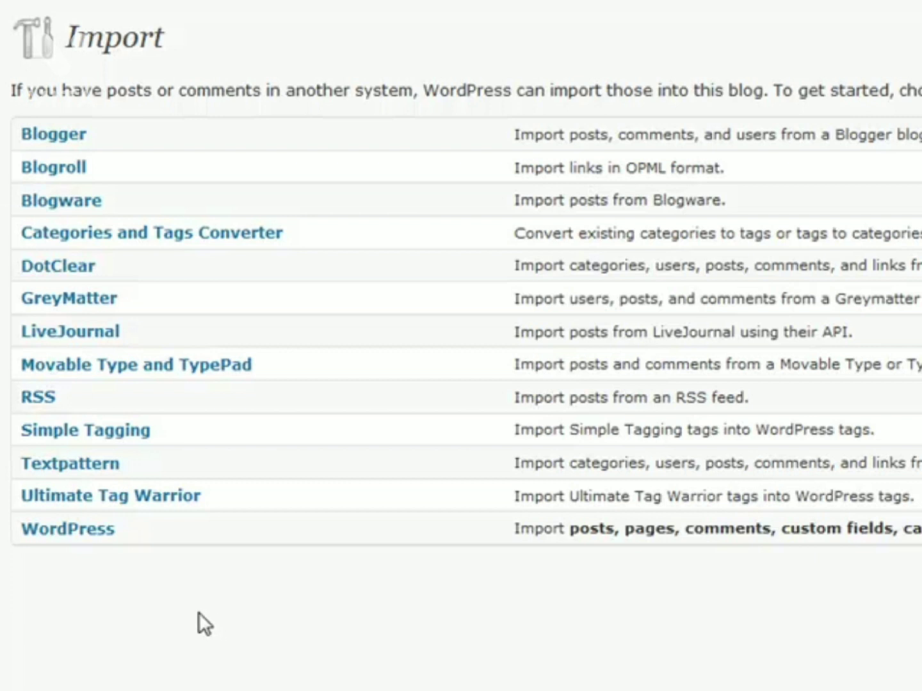
Step: Go to Tools > Export to reach the Export page
{"action": "left_click", "coordinate": [62, 545]}
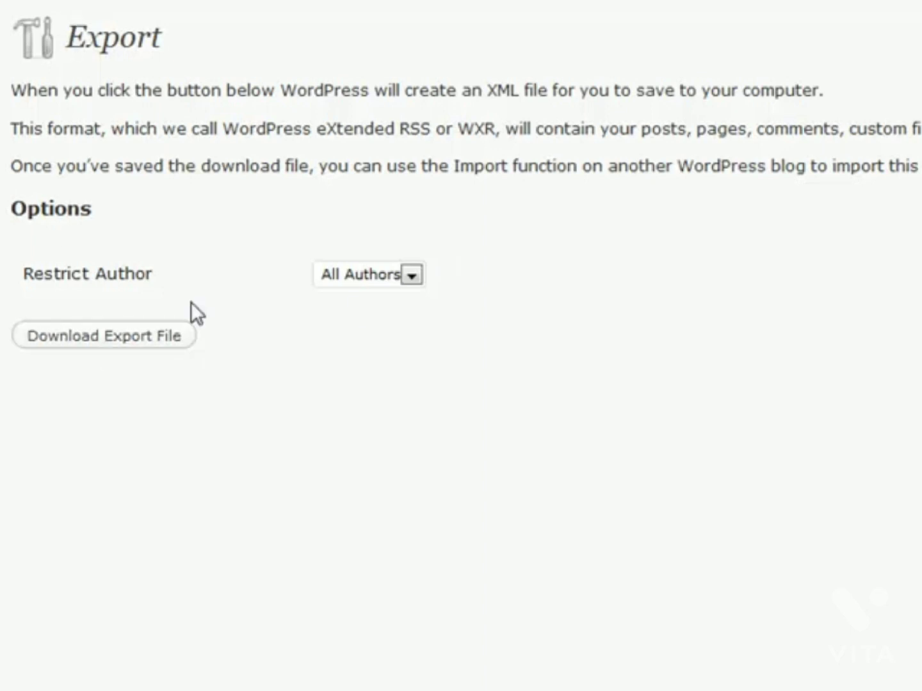
Step: Check the Restrict Author choices and keep the export at All Authors
{"action": "left_click", "coordinate": [376, 281]}
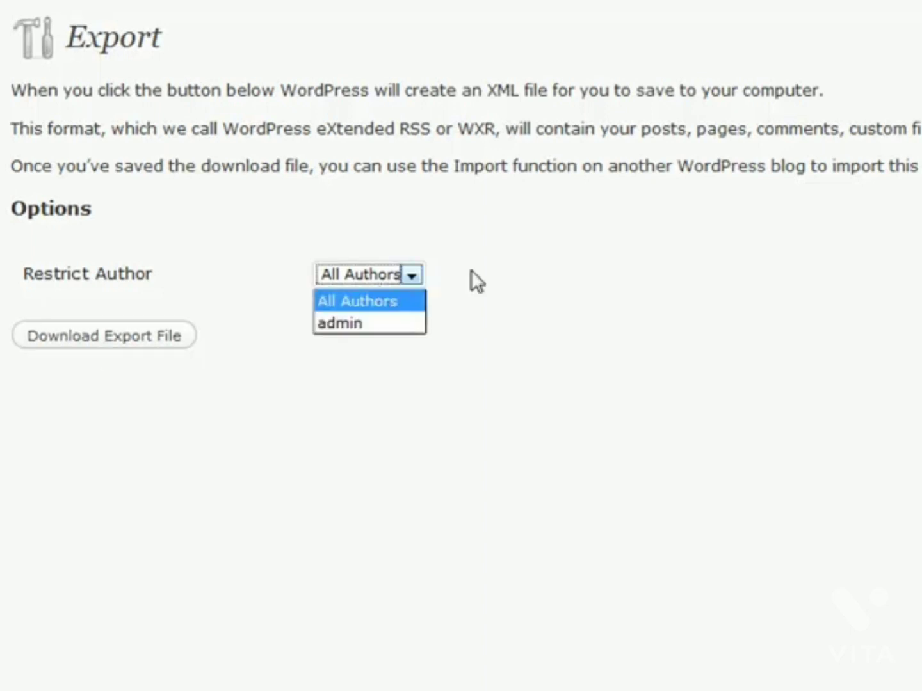
{"action": "left_click", "coordinate": [387, 298]}
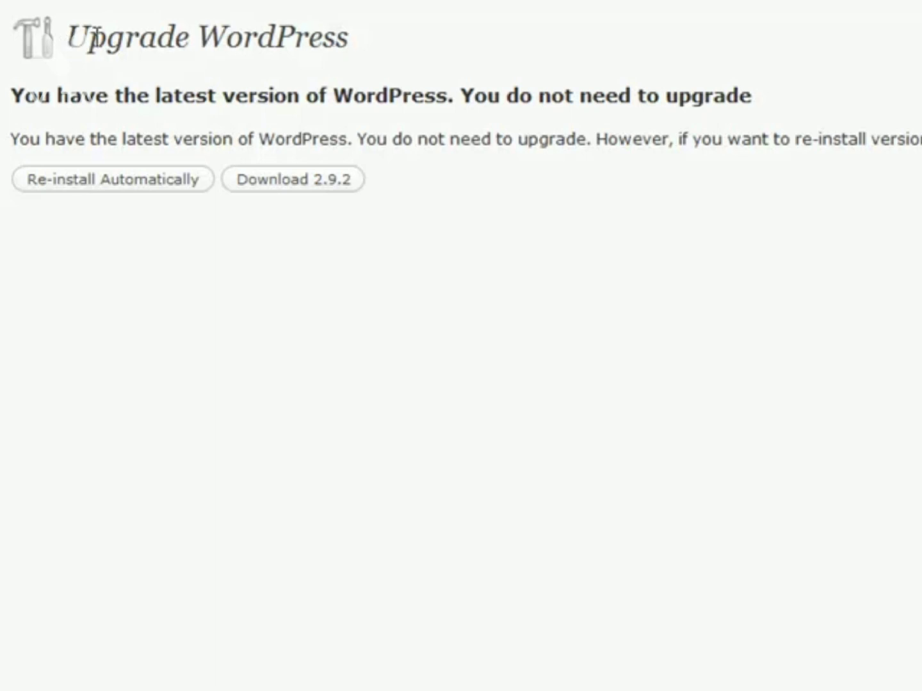
Step: Highlight the Upgrade WordPress heading, then clear the highlight
{"action": "left_click_drag", "start_coordinate": [66, 39], "coordinate": [340, 36]}
{"action": "left_click", "coordinate": [371, 36]}
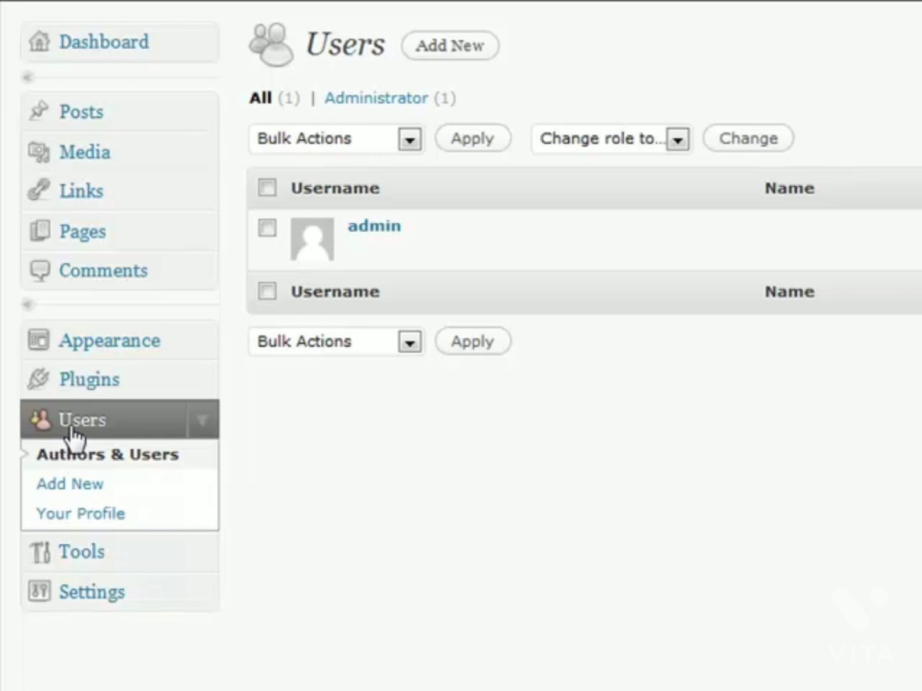
Step: Go to Users > Add New to get a blank new-user form
{"action": "left_click", "coordinate": [90, 489]}
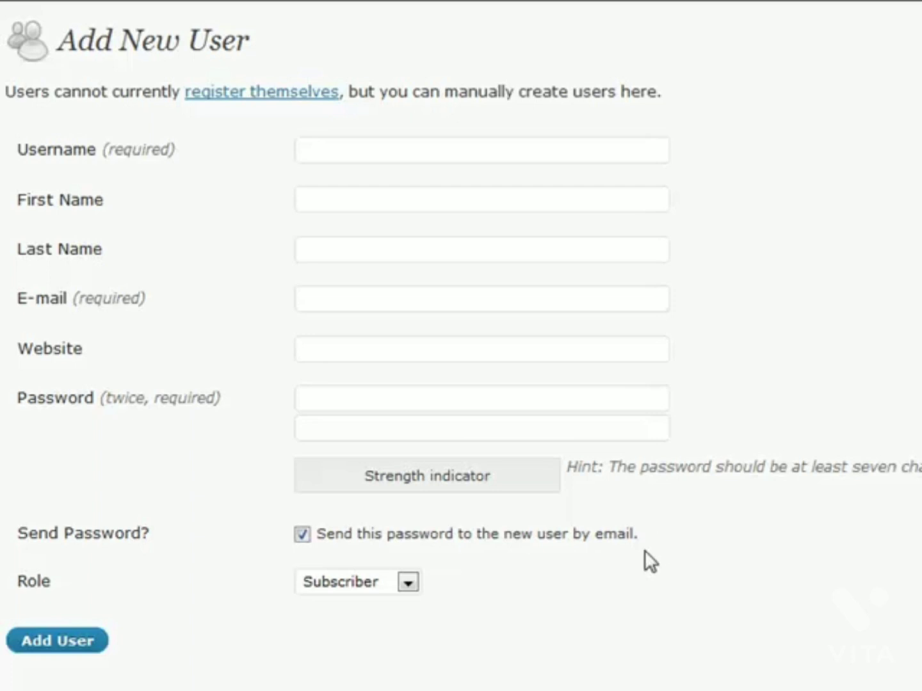
Step: Browse the Role list twice, leaving the new user's role at Subscriber
{"action": "left_click_drag", "start_coordinate": [53, 585], "coordinate": [16, 585]}
{"action": "left_click", "coordinate": [82, 582]}
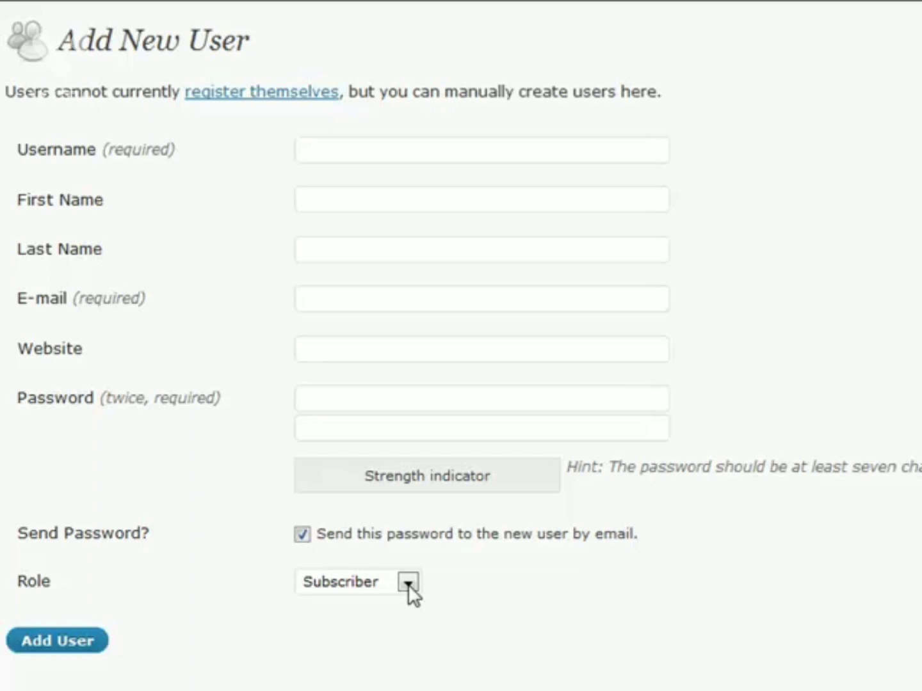
{"action": "left_click", "coordinate": [409, 516]}
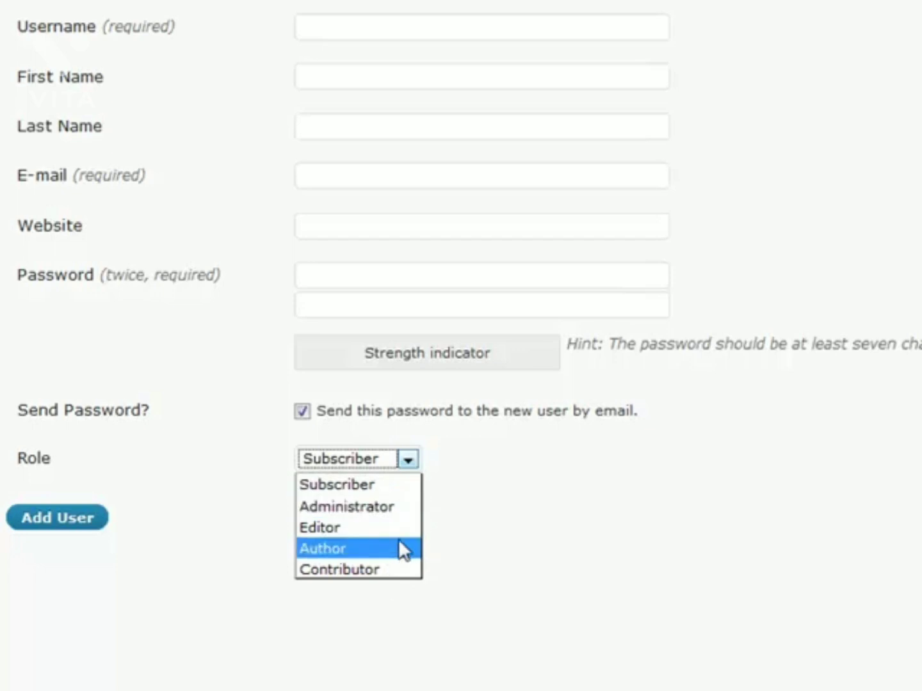
{"action": "left_click", "coordinate": [409, 461]}
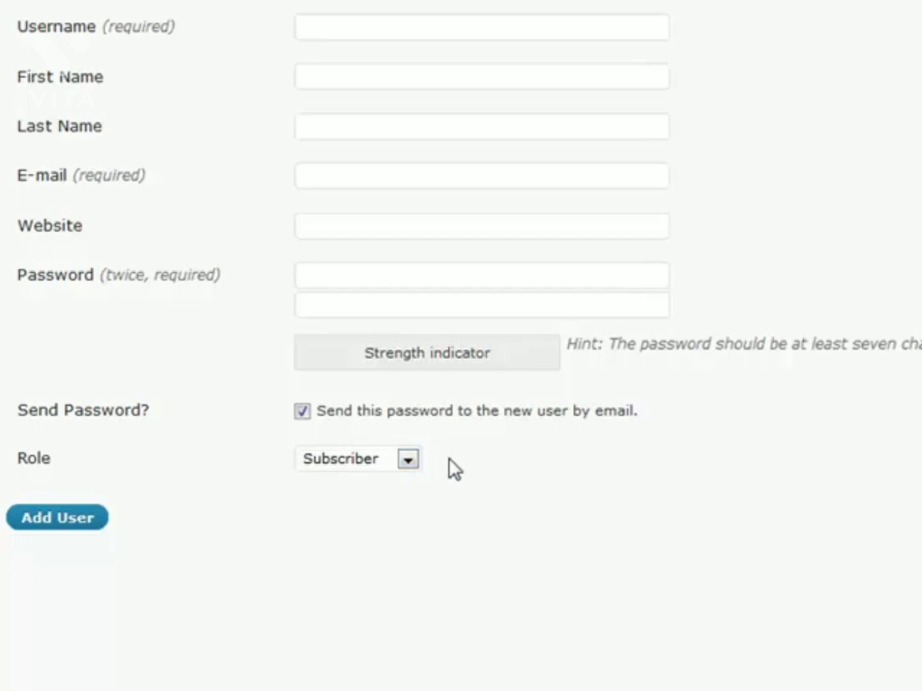
{"action": "left_click", "coordinate": [414, 456]}
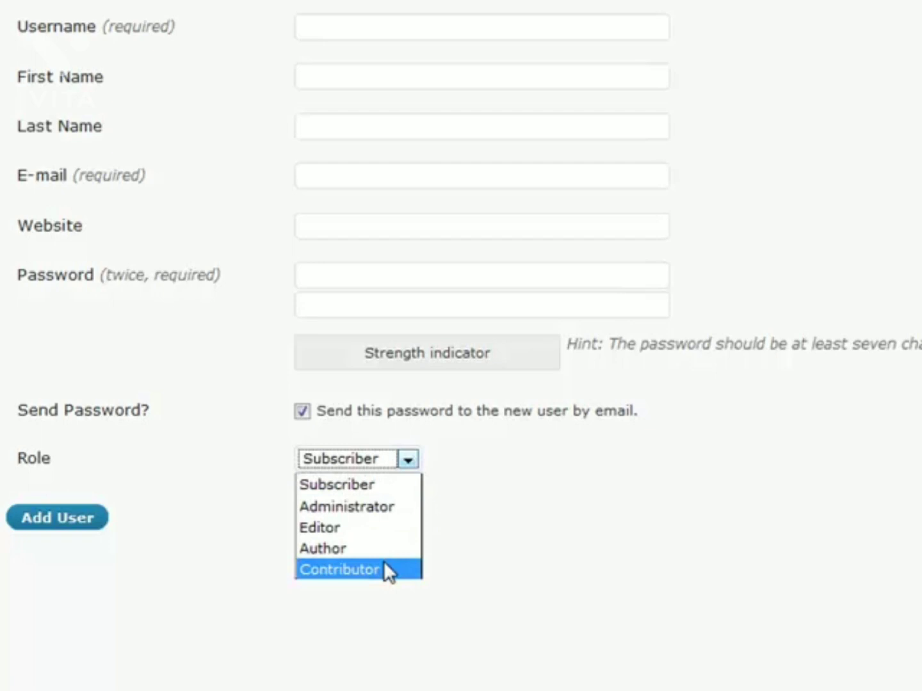
{"action": "left_click", "coordinate": [514, 467]}
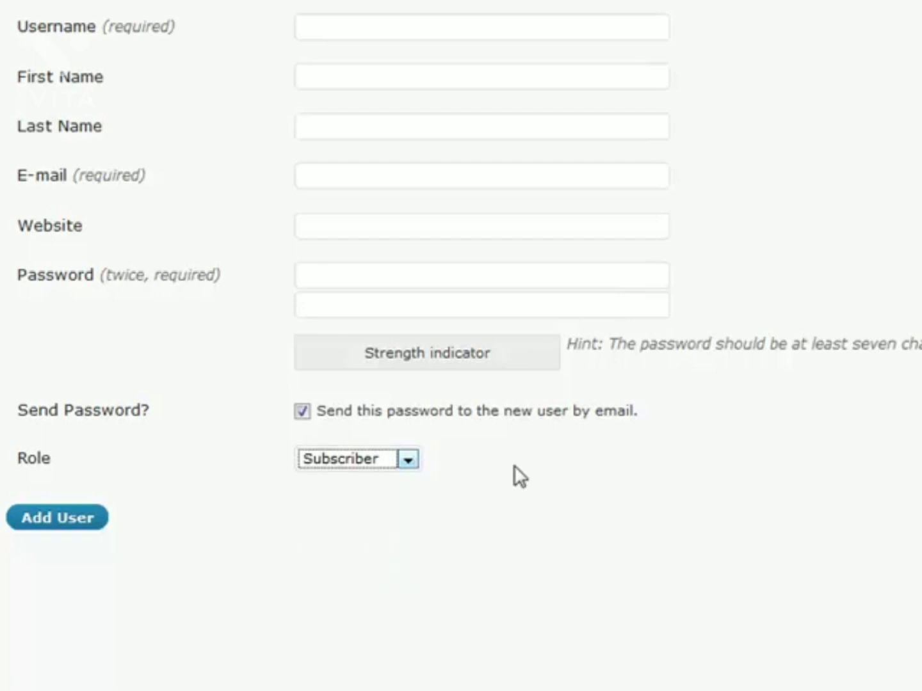
Step: Try Contributor, then Author, then Editor as the new user's role
{"action": "left_click", "coordinate": [409, 458]}
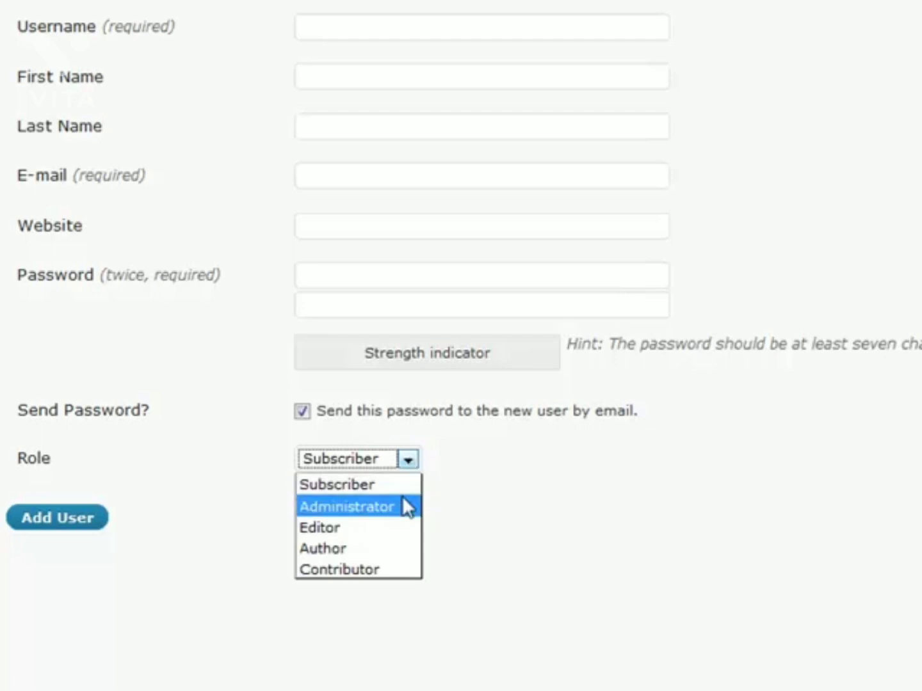
{"action": "left_click", "coordinate": [372, 569]}
{"action": "left_click", "coordinate": [521, 530]}
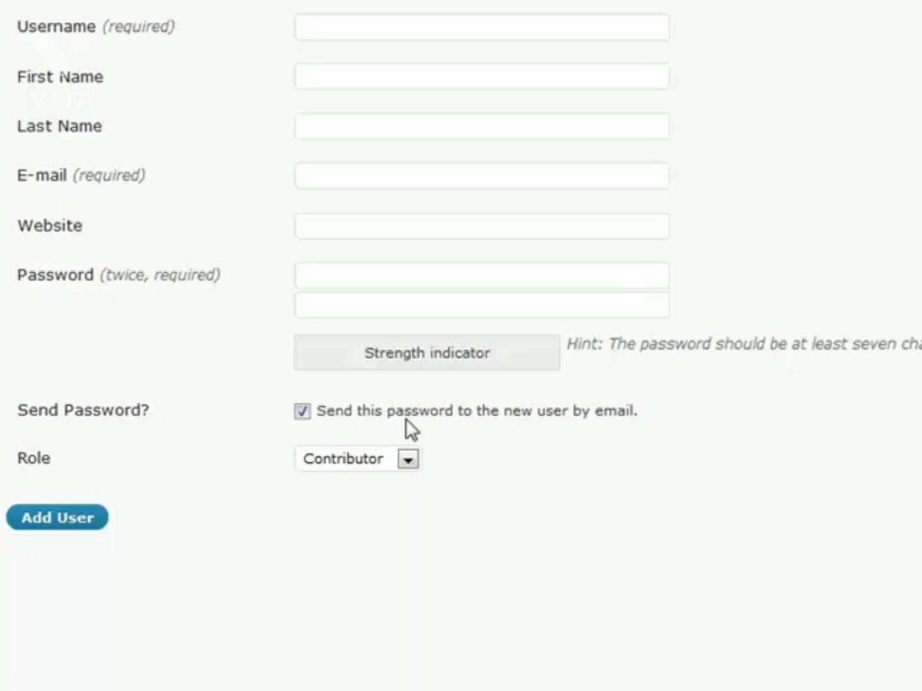
{"action": "left_click", "coordinate": [405, 458]}
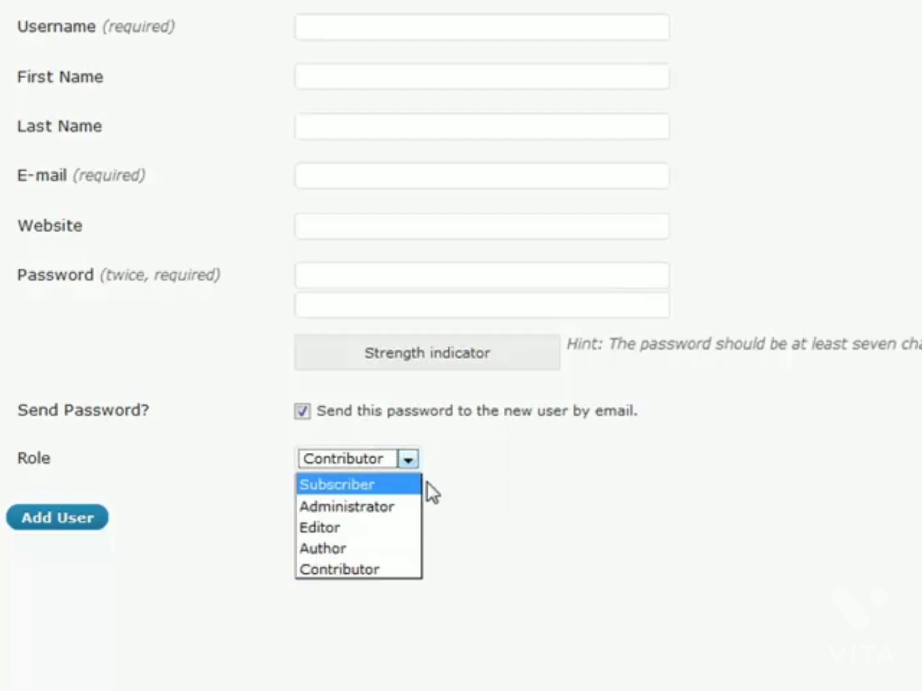
{"action": "left_click", "coordinate": [369, 548]}
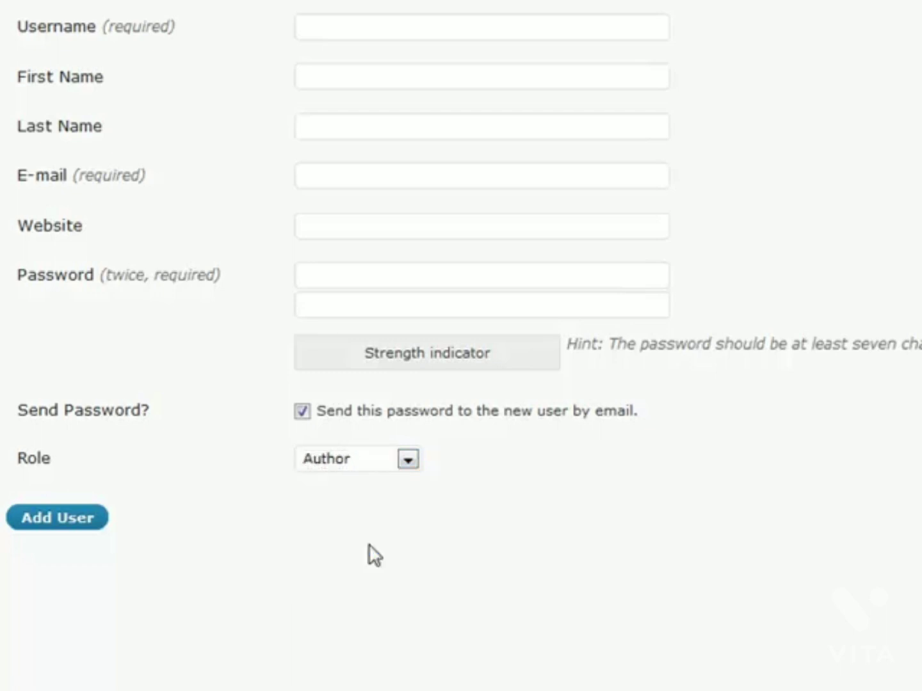
{"action": "left_click", "coordinate": [406, 459]}
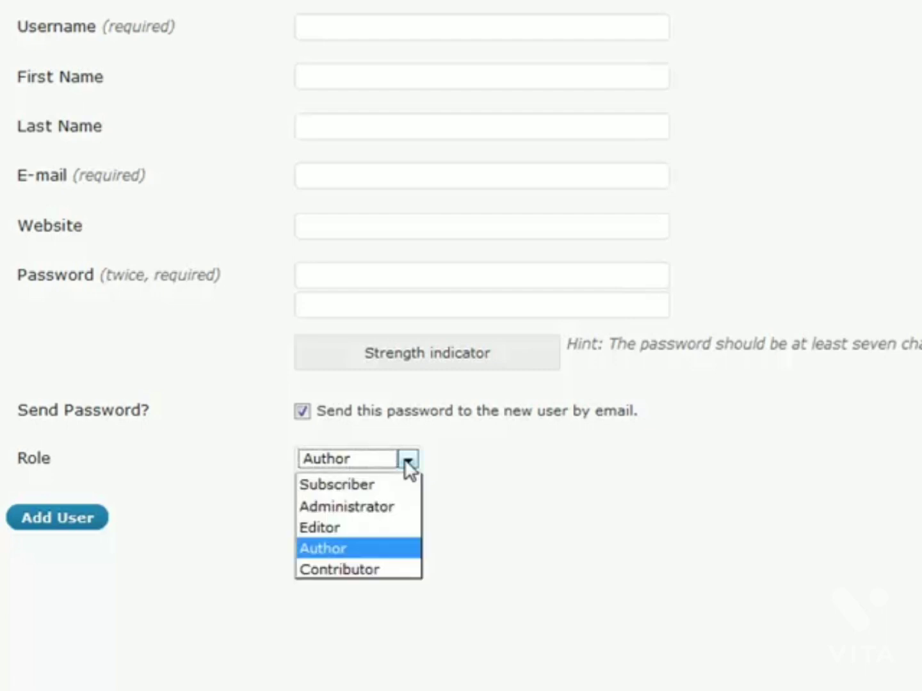
{"action": "key", "text": "Up"}
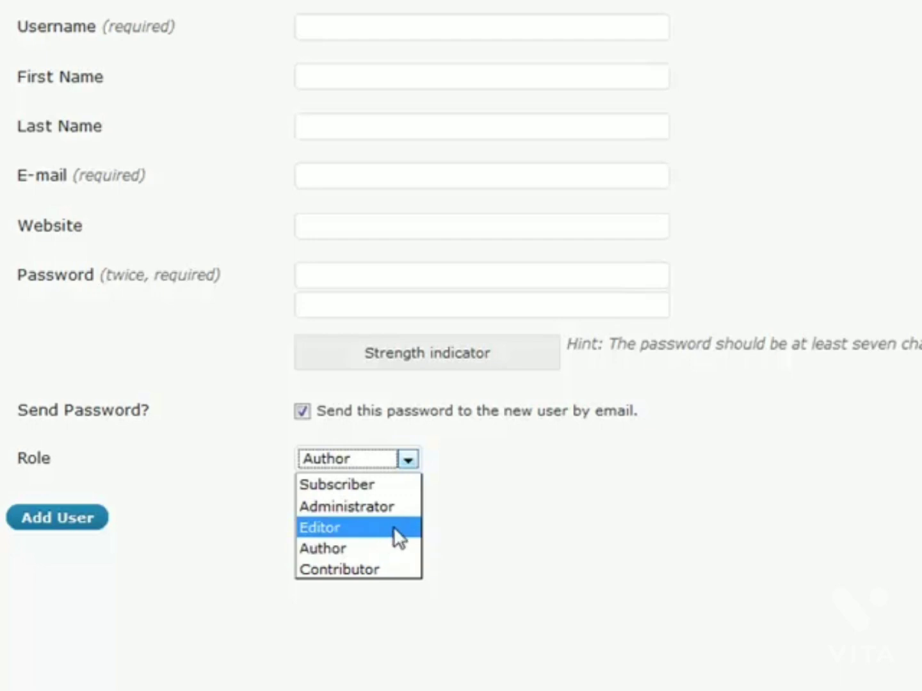
{"action": "left_click", "coordinate": [393, 527]}
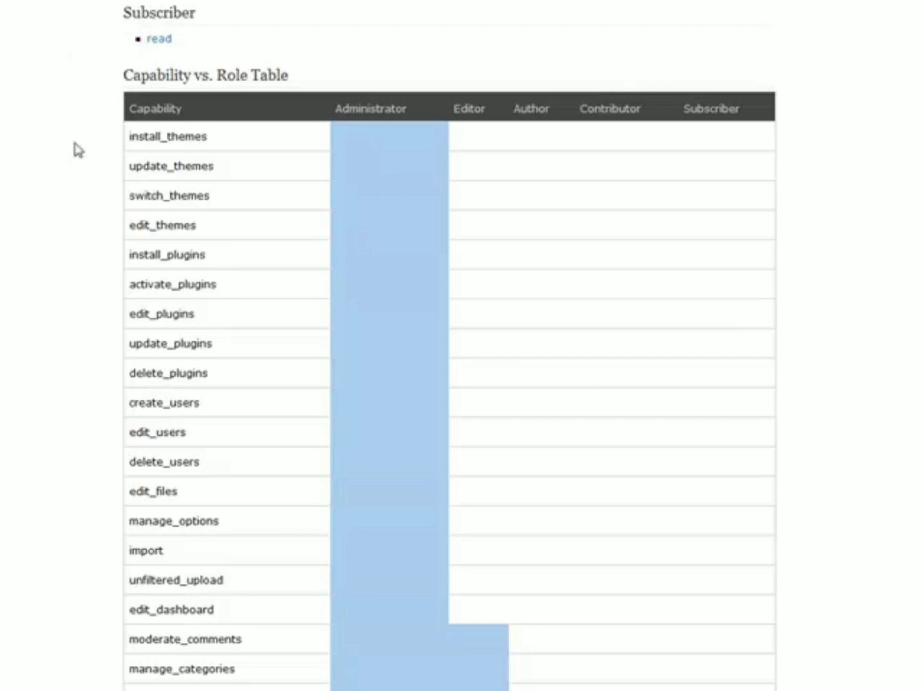
{"action": "scroll", "coordinate": [105, 105], "scroll_direction": "down", "scroll_amount": 3}
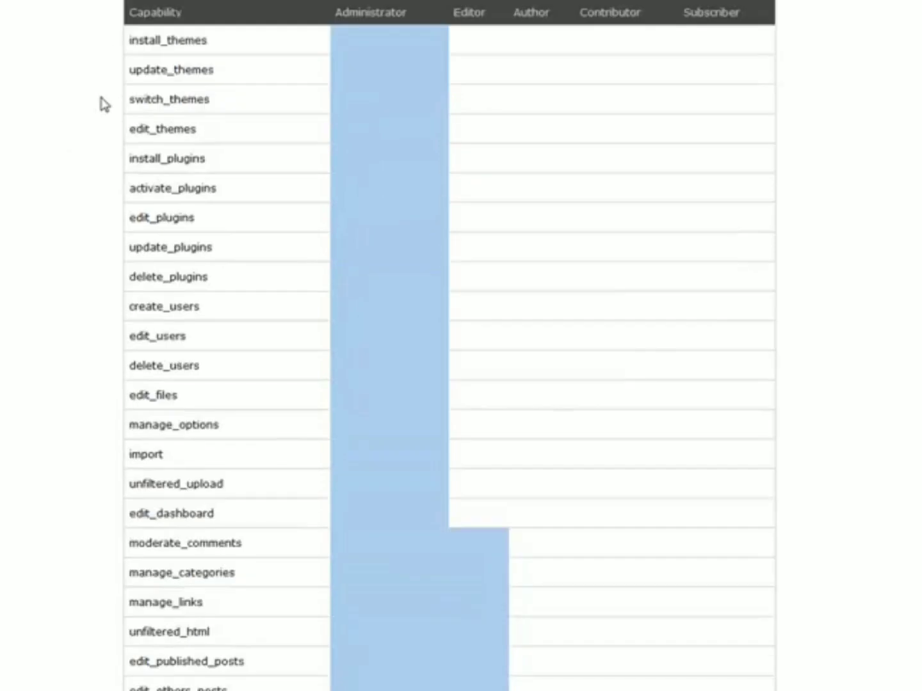
{"action": "scroll", "coordinate": [54, 341], "scroll_direction": "down", "scroll_amount": 6}
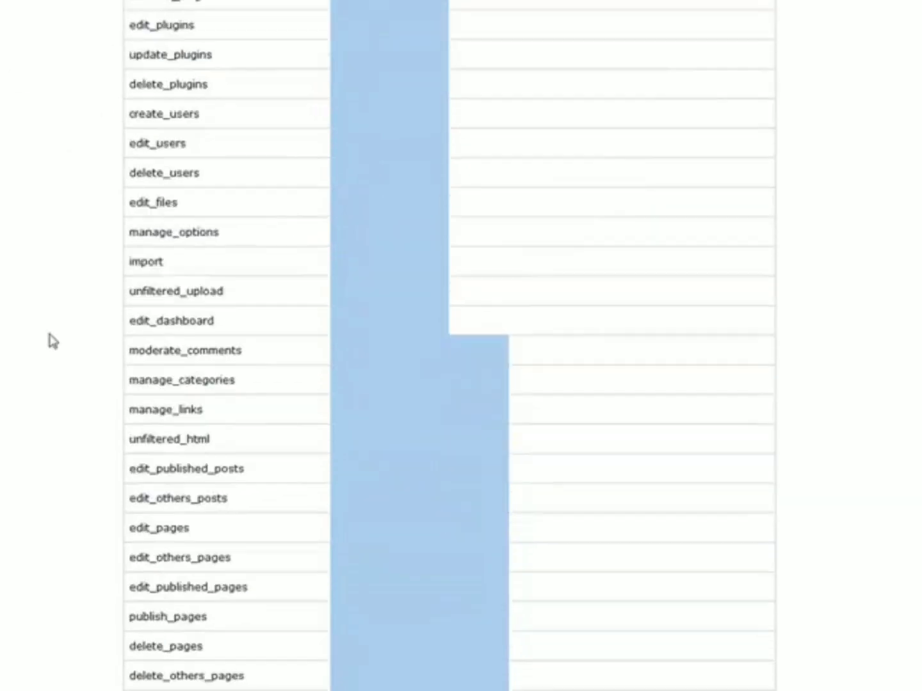
{"action": "scroll", "coordinate": [54, 342], "scroll_direction": "down", "scroll_amount": 18}
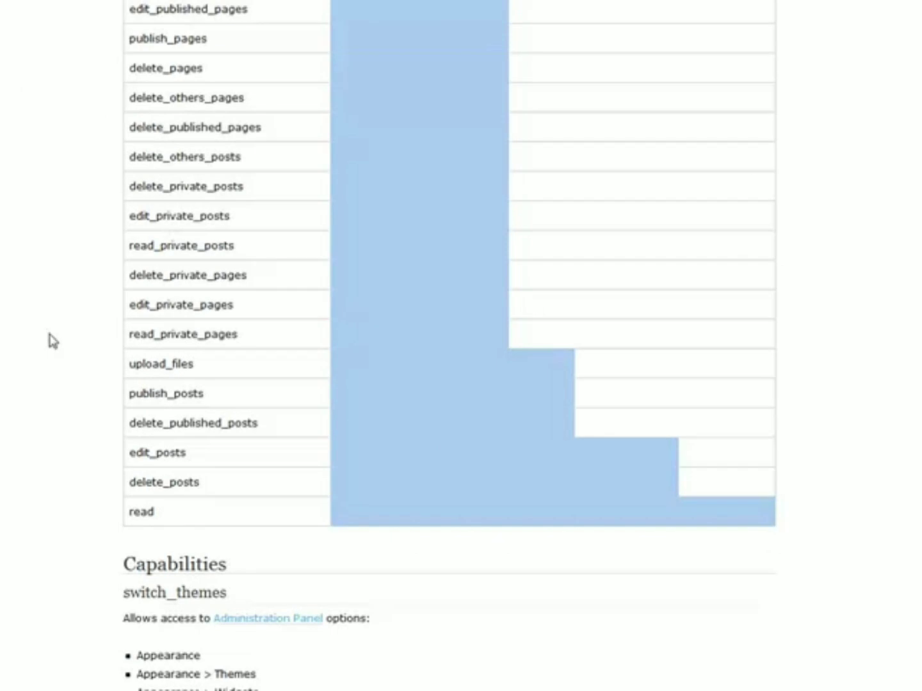
{"action": "scroll", "coordinate": [54, 342], "scroll_direction": "up", "scroll_amount": 20}
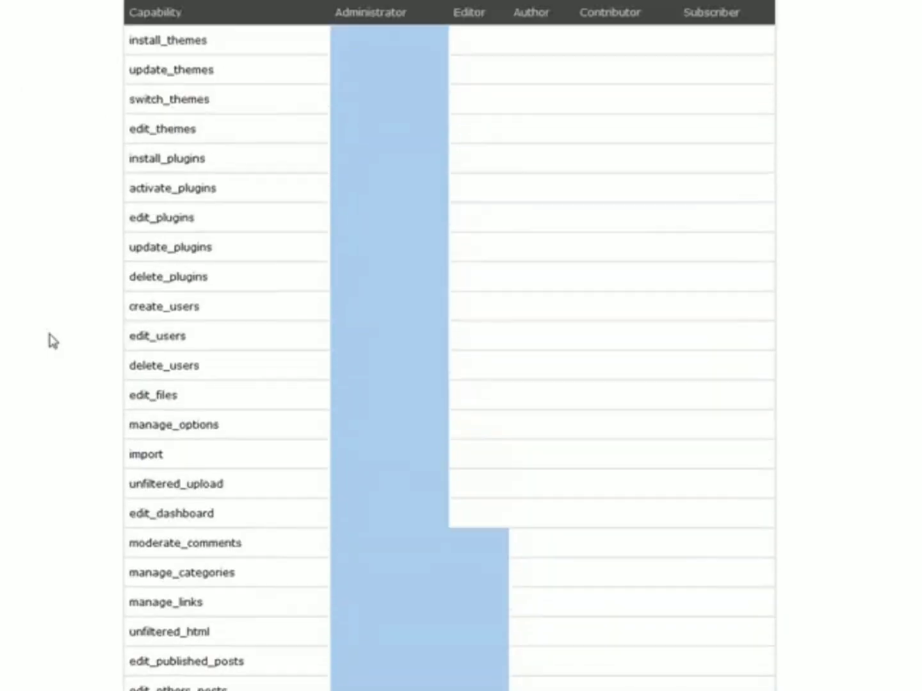
{"action": "scroll", "coordinate": [53, 341], "scroll_direction": "up", "scroll_amount": 3}
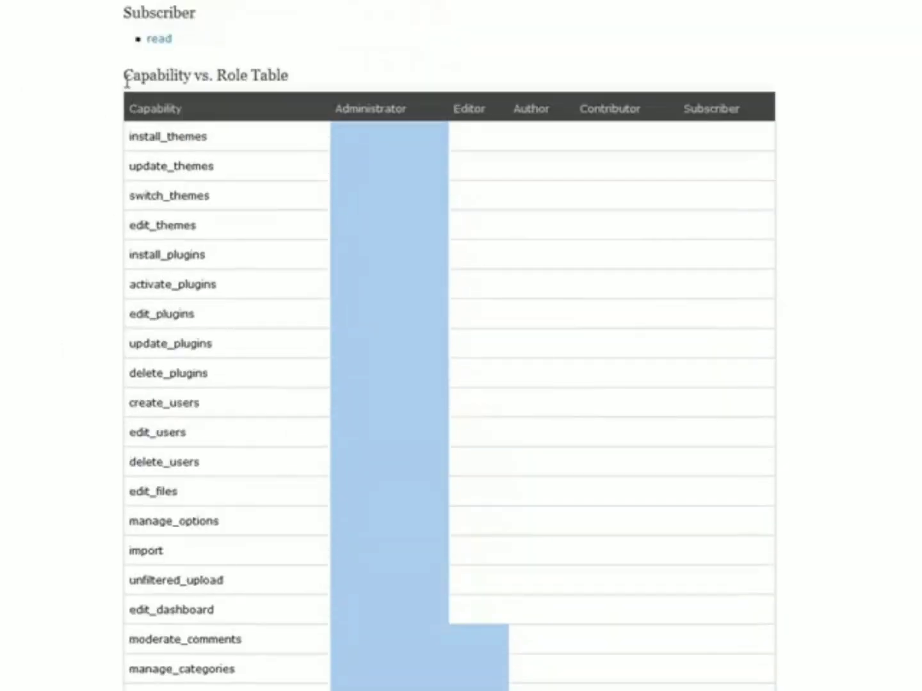
{"action": "left_click_drag", "start_coordinate": [126, 77], "coordinate": [314, 77]}
{"action": "left_click", "coordinate": [310, 77]}
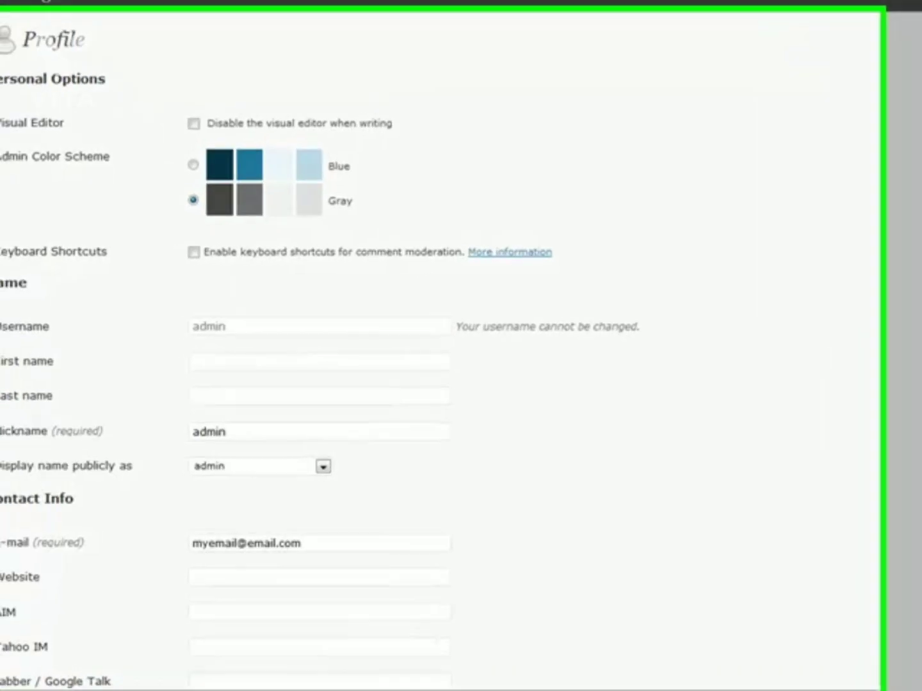
Step: Scroll through the Your Profile page to review its options
{"action": "scroll", "coordinate": [448, 157], "scroll_direction": "down", "scroll_amount": 3}
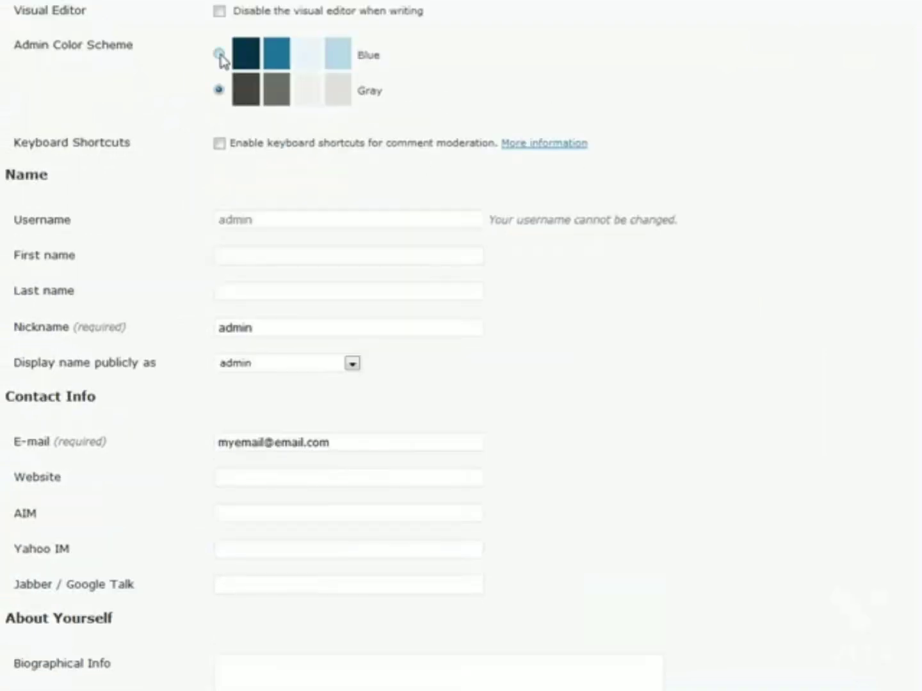
{"action": "scroll", "coordinate": [131, 205], "scroll_direction": "down", "scroll_amount": 3}
{"action": "scroll", "coordinate": [169, 148], "scroll_direction": "up", "scroll_amount": 6}
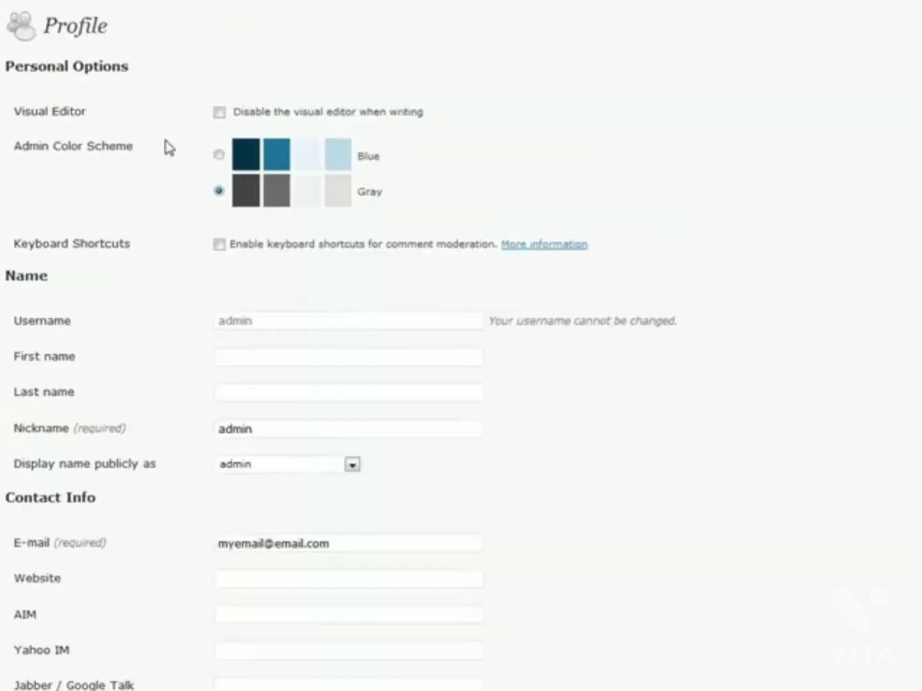
{"action": "scroll", "coordinate": [173, 268], "scroll_direction": "down", "scroll_amount": 3}
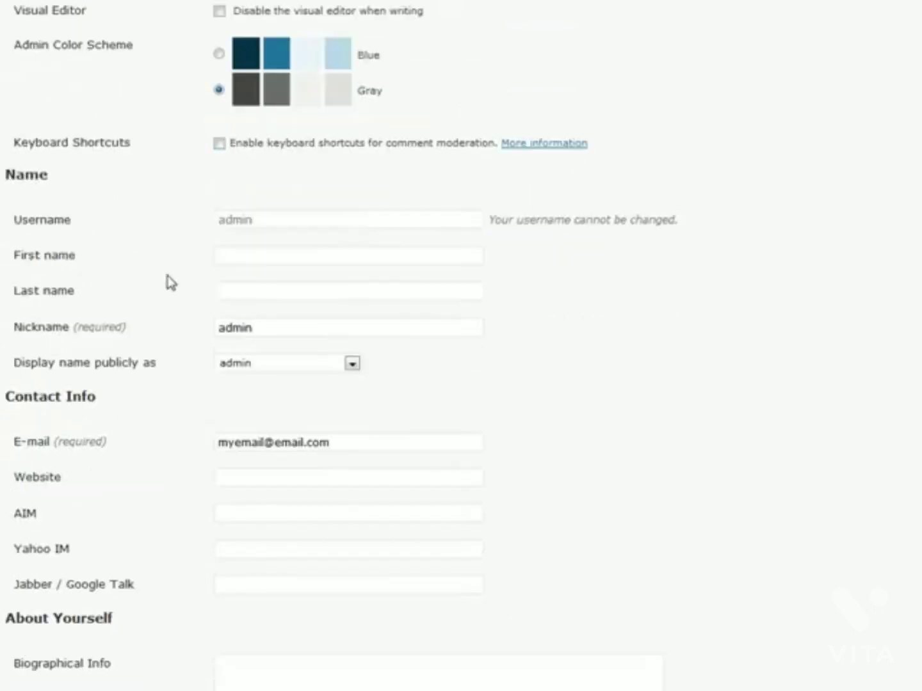
{"action": "scroll", "coordinate": [253, 227], "scroll_direction": "down", "scroll_amount": 3}
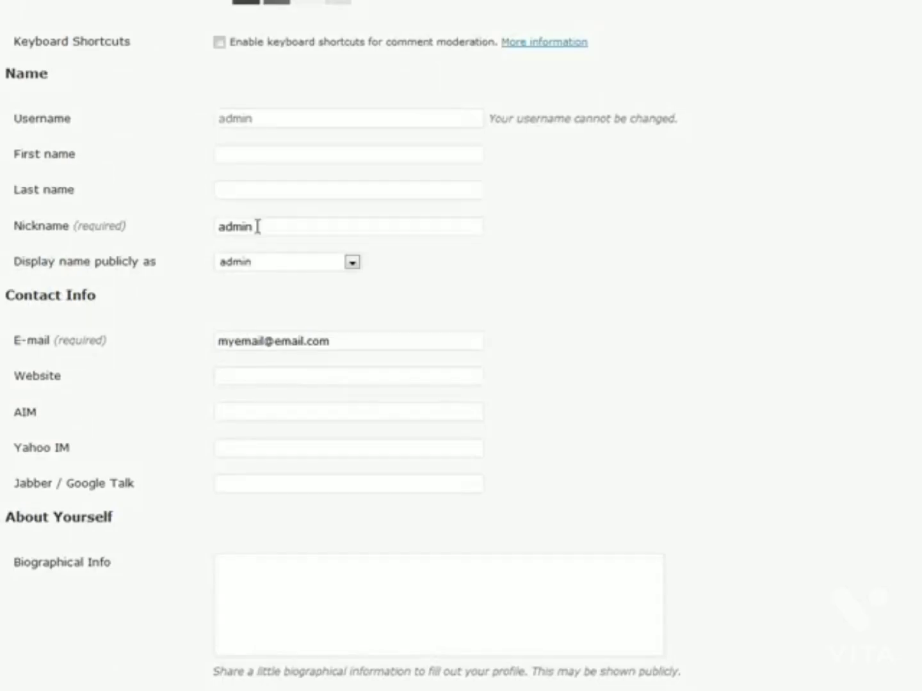
{"action": "scroll", "coordinate": [258, 227], "scroll_direction": "down", "scroll_amount": 3}
{"action": "scroll", "coordinate": [233, 306], "scroll_direction": "down", "scroll_amount": 3}
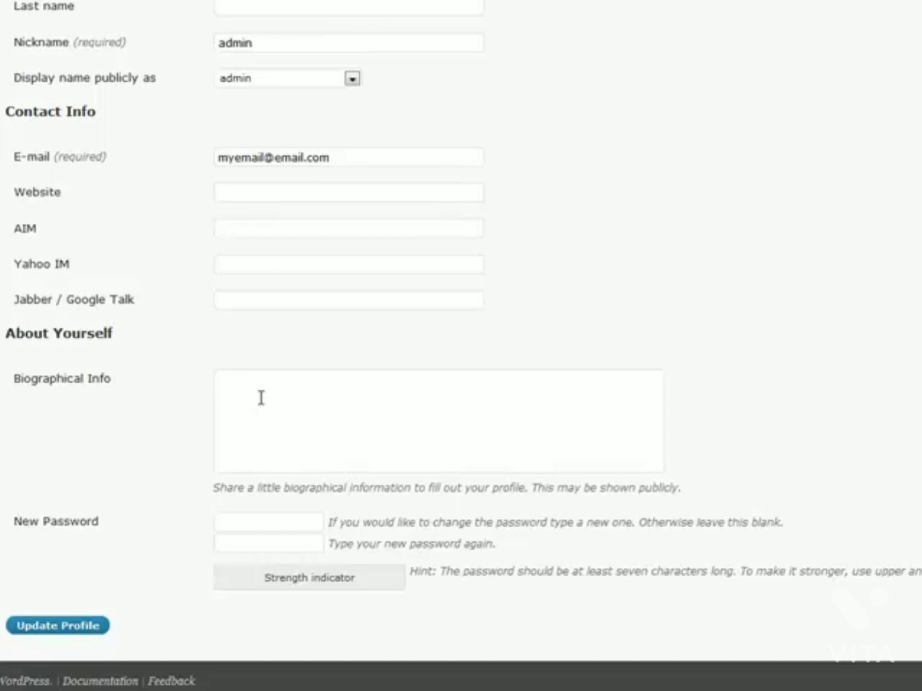
{"action": "scroll", "coordinate": [361, 284], "scroll_direction": "up", "scroll_amount": 5}
{"action": "scroll", "coordinate": [373, 253], "scroll_direction": "down", "scroll_amount": 5}
{"action": "scroll", "coordinate": [175, 432], "scroll_direction": "up", "scroll_amount": 5}
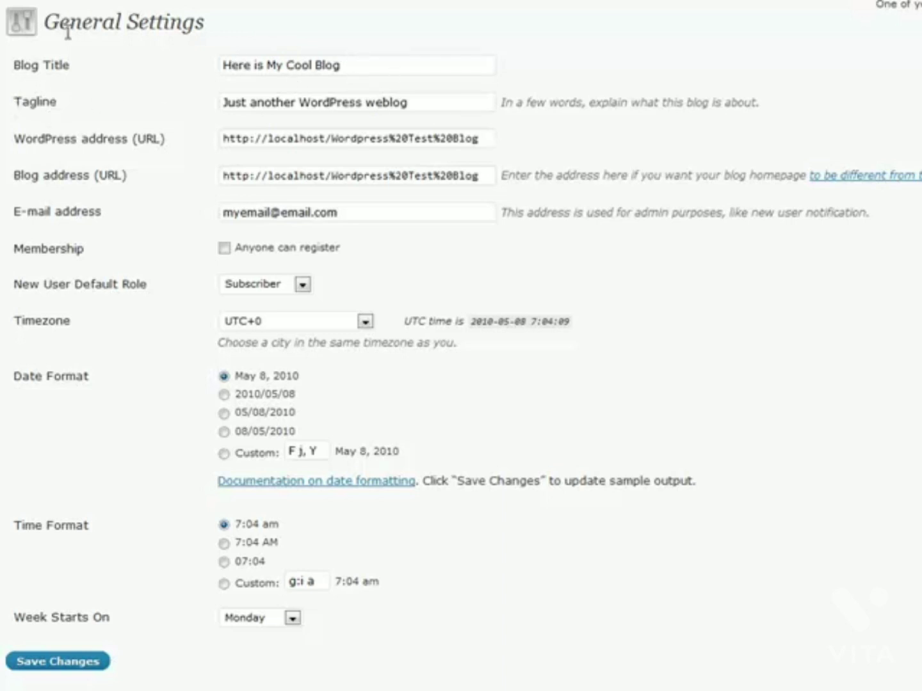
{"action": "left_click", "coordinate": [420, 102]}
{"action": "scroll", "coordinate": [111, 205], "scroll_direction": "down", "scroll_amount": 1}
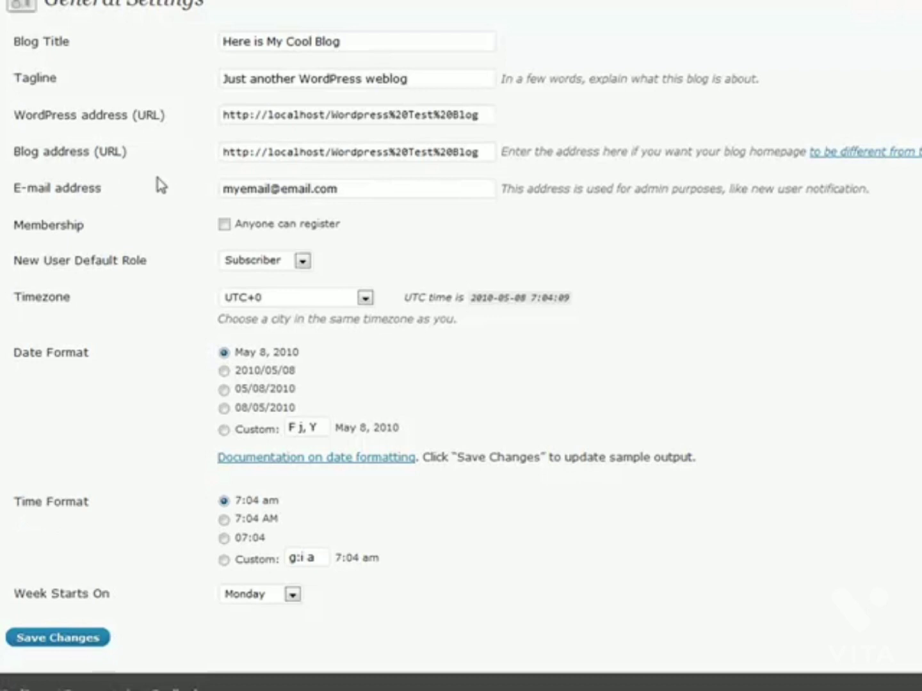
{"action": "scroll", "coordinate": [164, 211], "scroll_direction": "up", "scroll_amount": 1}
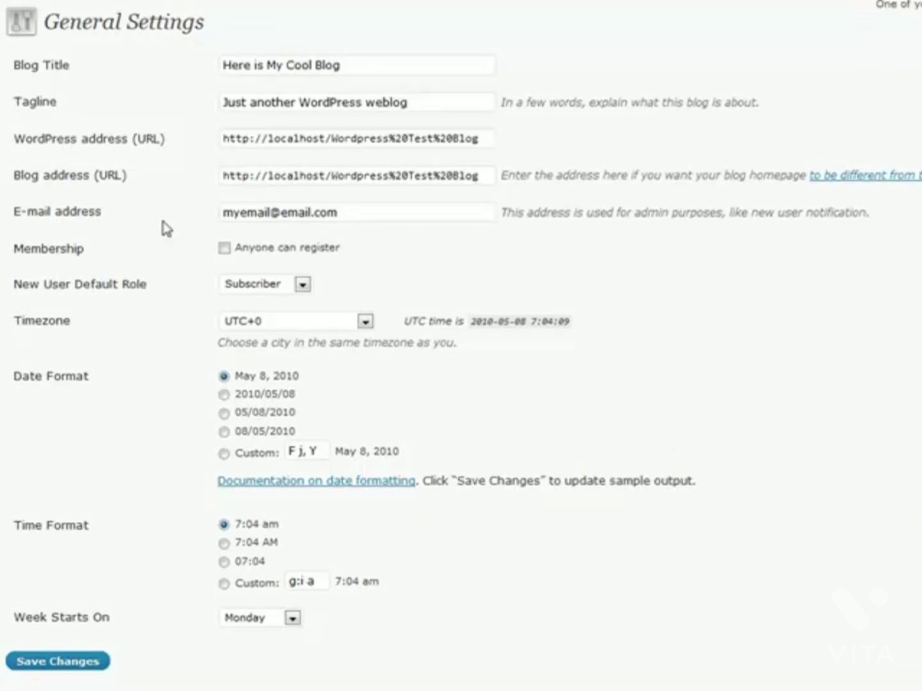
{"action": "left_click", "coordinate": [222, 251]}
{"action": "left_click", "coordinate": [302, 285]}
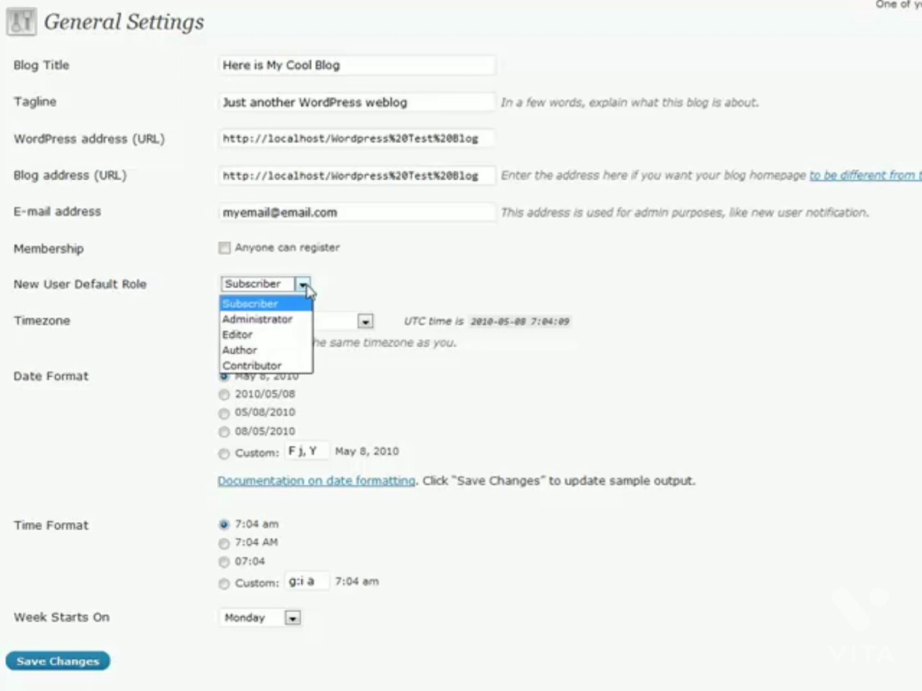
{"action": "left_click", "coordinate": [306, 288]}
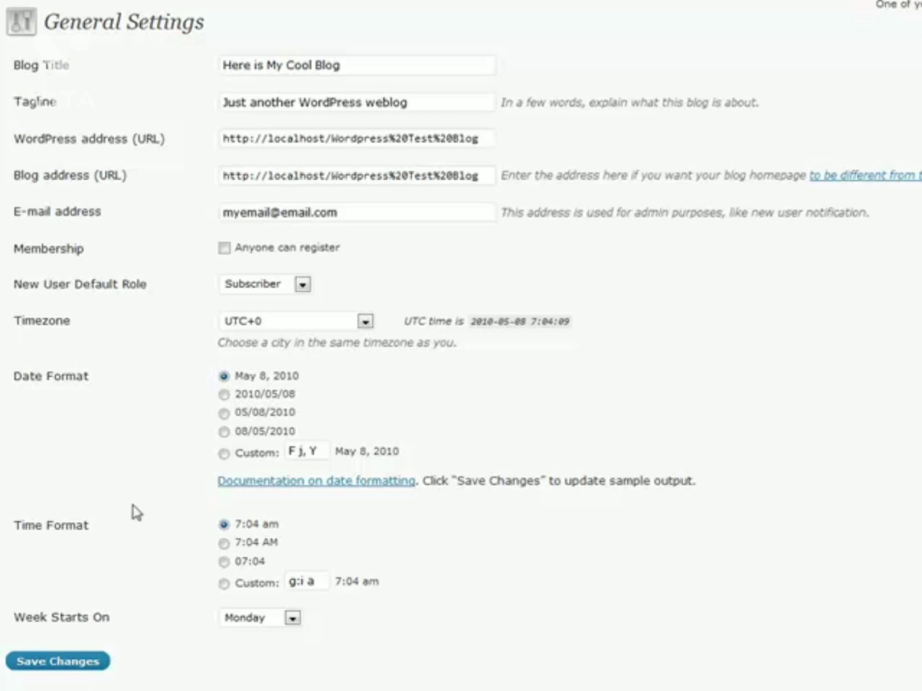
Step: Switch Week Starts On between Sunday and Monday, finishing on Sunday
{"action": "scroll", "coordinate": [160, 566], "scroll_direction": "down", "scroll_amount": 1}
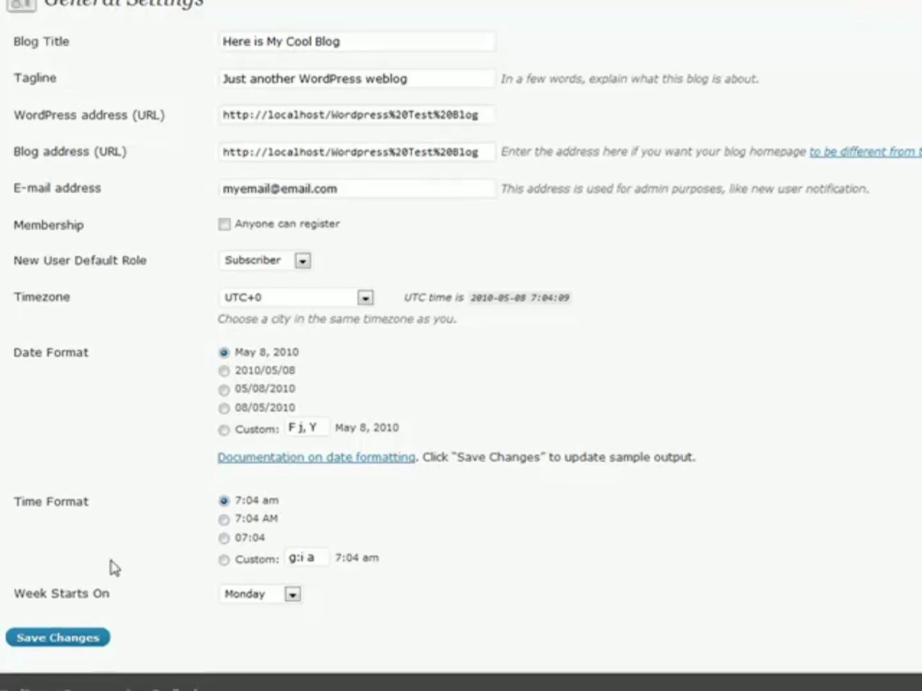
{"action": "left_click", "coordinate": [293, 602]}
{"action": "left_click", "coordinate": [276, 614]}
{"action": "left_click", "coordinate": [299, 599]}
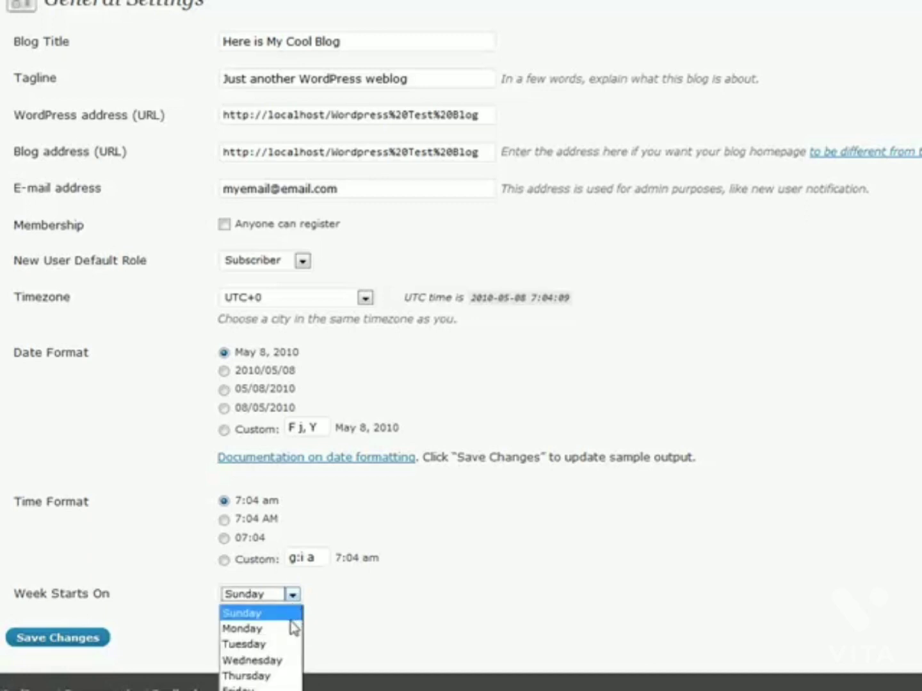
{"action": "left_click", "coordinate": [294, 629]}
{"action": "left_click", "coordinate": [297, 599]}
{"action": "left_click", "coordinate": [301, 612]}
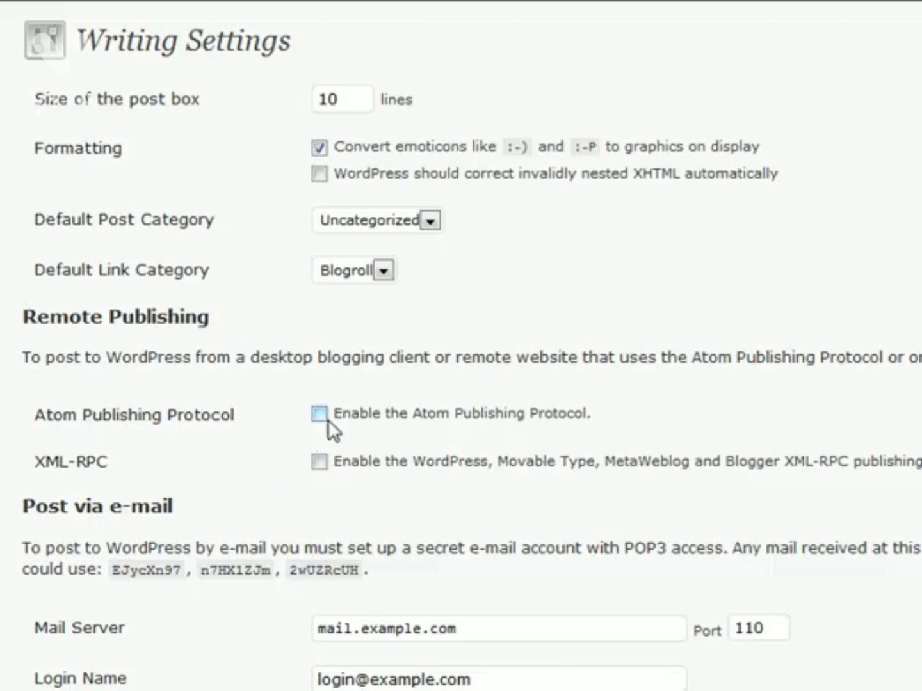
Step: Review the Remote Publishing and Post via e-mail sections without changing defaults
{"action": "triple_click", "coordinate": [37, 312]}
{"action": "left_click", "coordinate": [37, 311]}
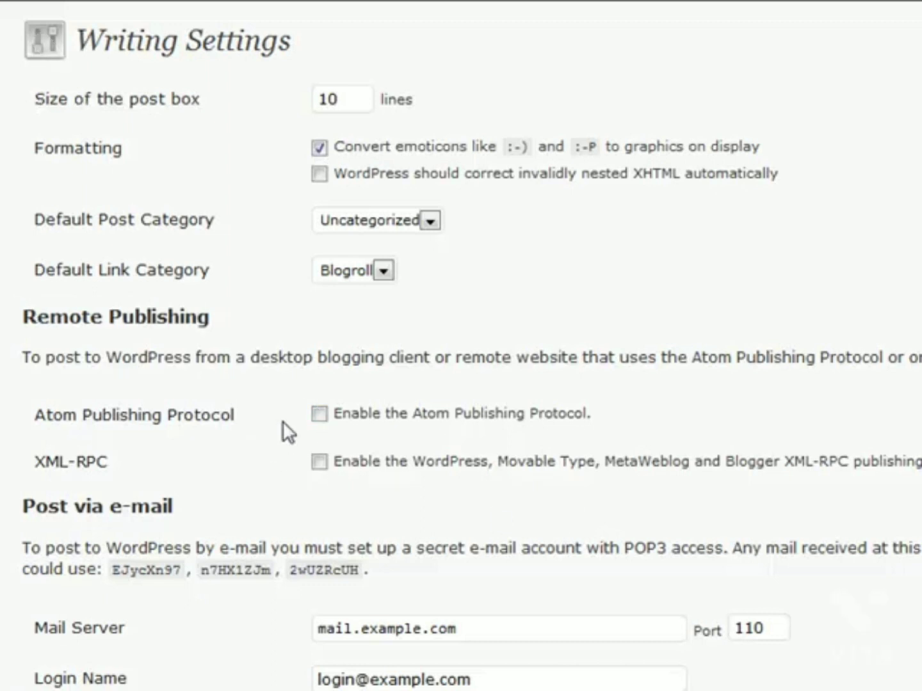
{"action": "scroll", "coordinate": [282, 421], "scroll_direction": "down", "scroll_amount": 3}
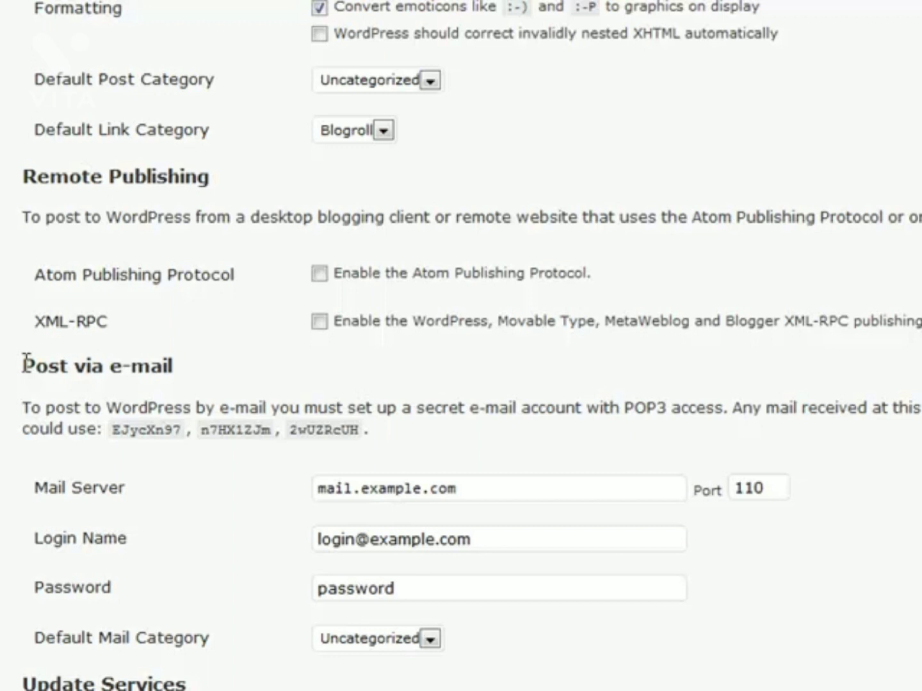
{"action": "scroll", "coordinate": [170, 346], "scroll_direction": "down", "scroll_amount": 5}
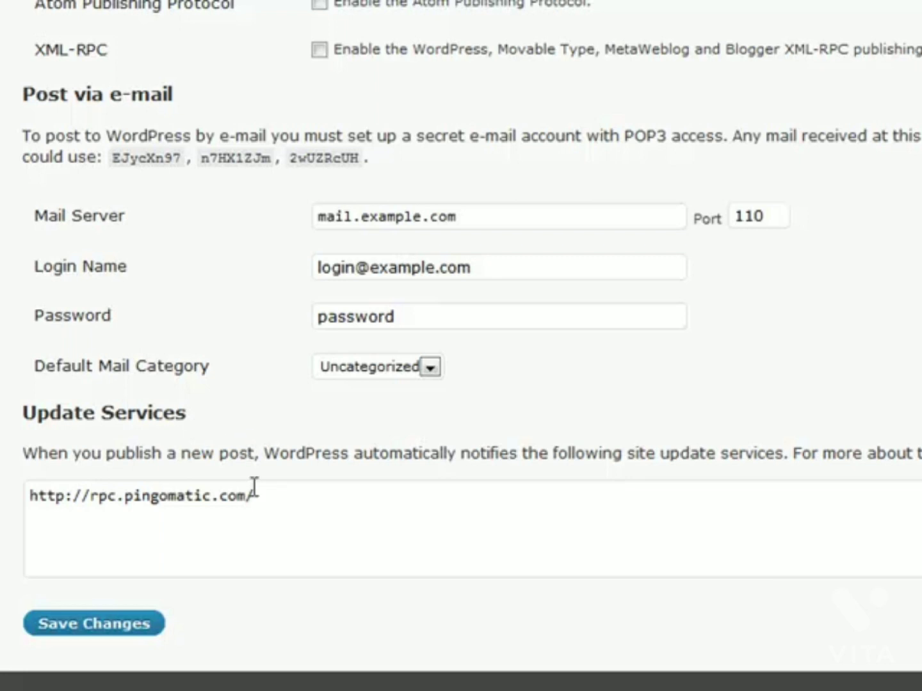
Step: Point out the pingomatic address in the Update Services ping list
{"action": "left_click", "coordinate": [273, 499]}
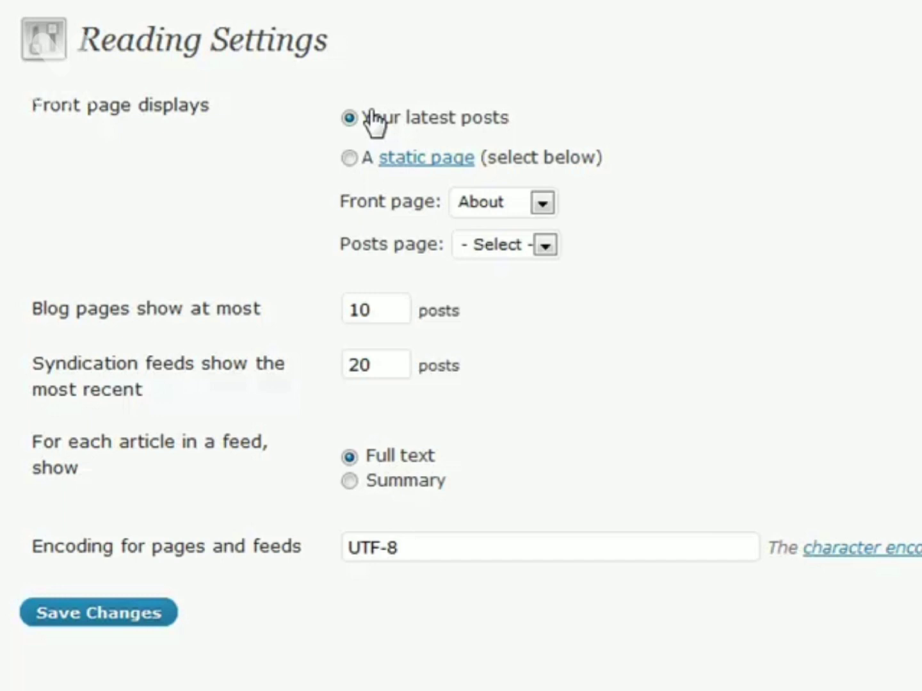
Step: Try About as a static front page, then revert to 'Your latest posts' with 10 posts per page
{"action": "left_click", "coordinate": [349, 159]}
{"action": "left_click", "coordinate": [537, 203]}
{"action": "left_click", "coordinate": [527, 256]}
{"action": "left_click", "coordinate": [670, 216]}
{"action": "left_click", "coordinate": [542, 205]}
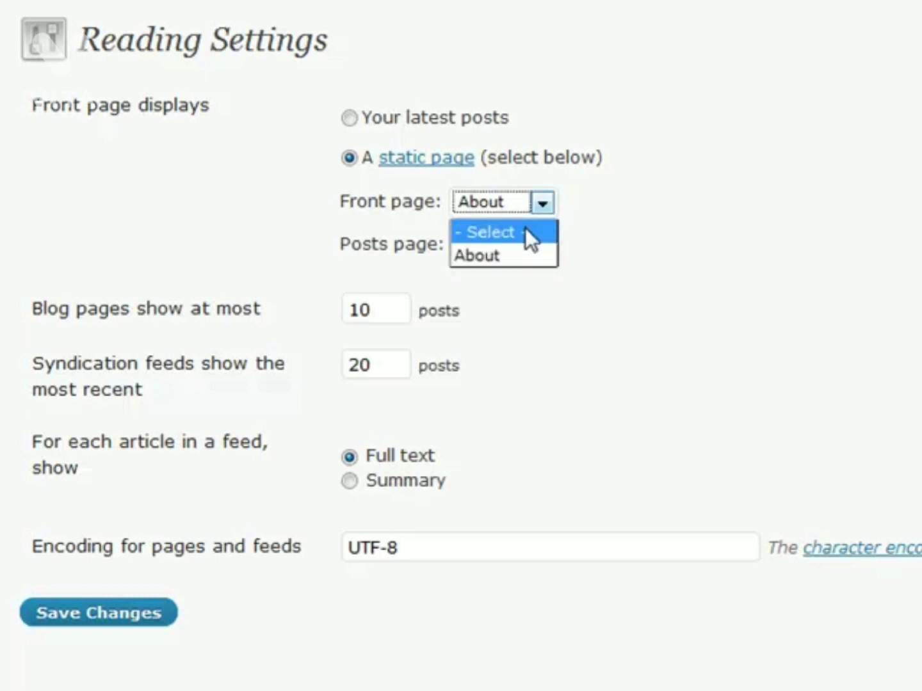
{"action": "left_click", "coordinate": [526, 231]}
{"action": "left_click", "coordinate": [350, 118]}
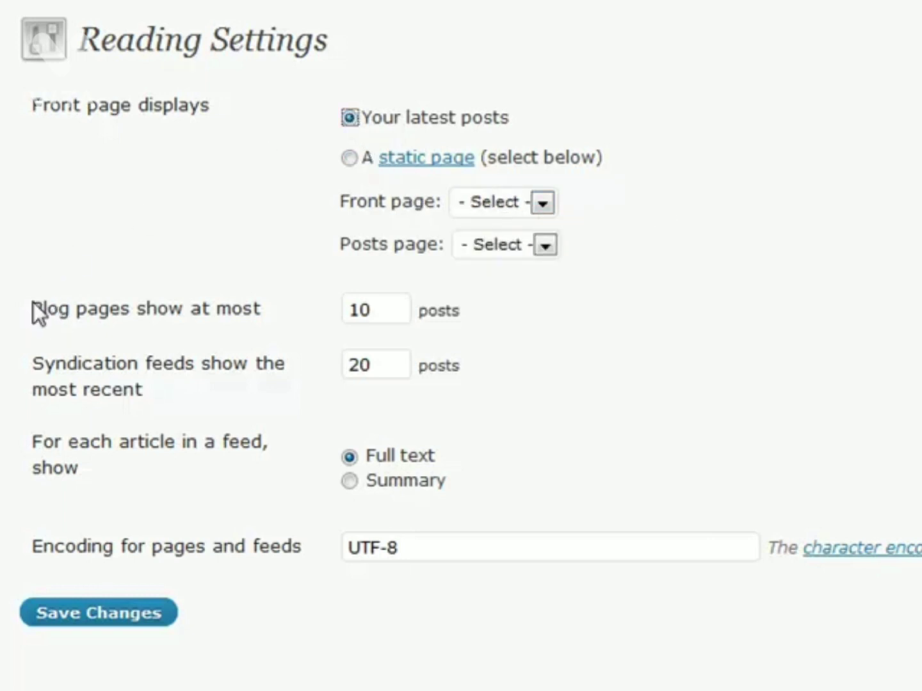
{"action": "double_click", "coordinate": [387, 316]}
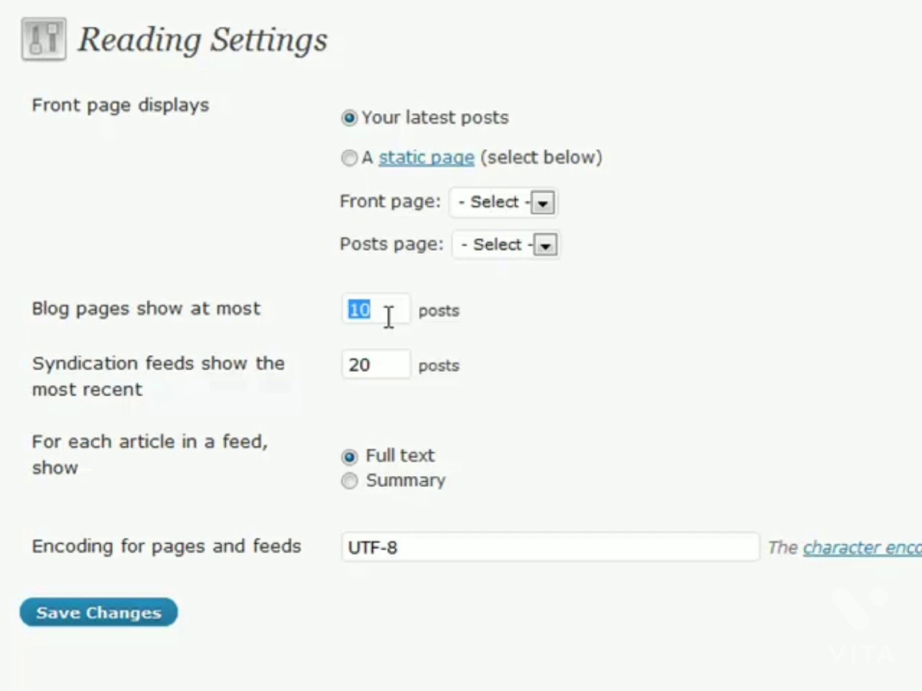
{"action": "left_click", "coordinate": [389, 315]}
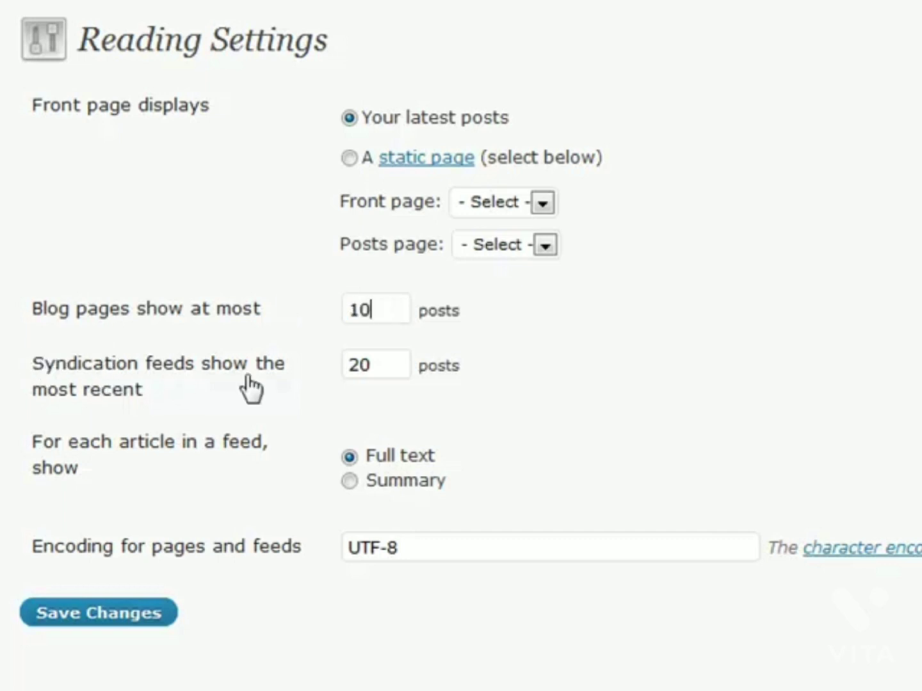
{"action": "left_click_drag", "start_coordinate": [359, 362], "coordinate": [393, 356]}
{"action": "left_click", "coordinate": [393, 356]}
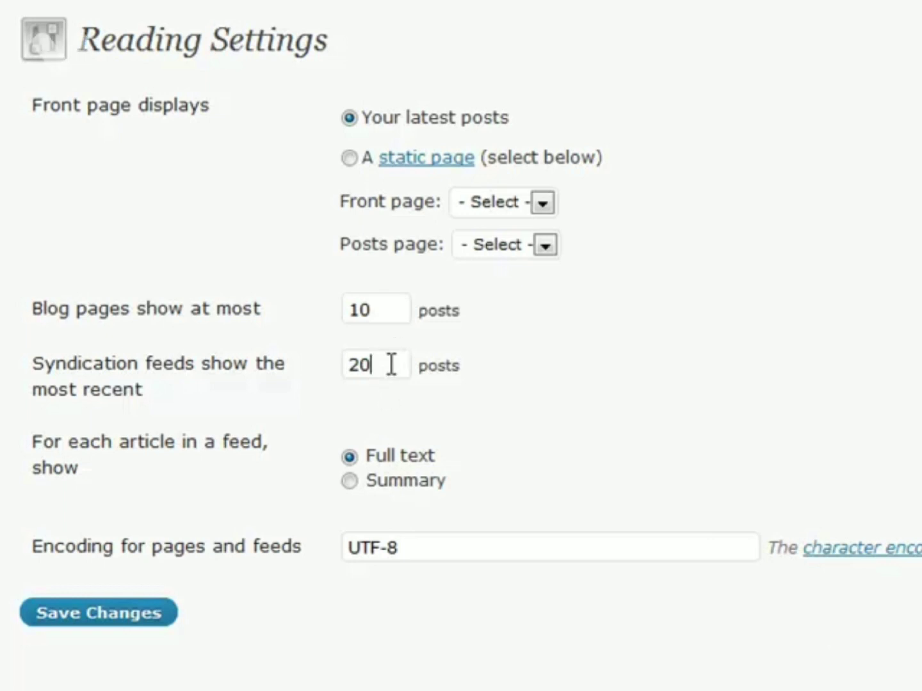
{"action": "double_click", "coordinate": [390, 365]}
{"action": "left_click", "coordinate": [383, 368]}
{"action": "left_click", "coordinate": [350, 481]}
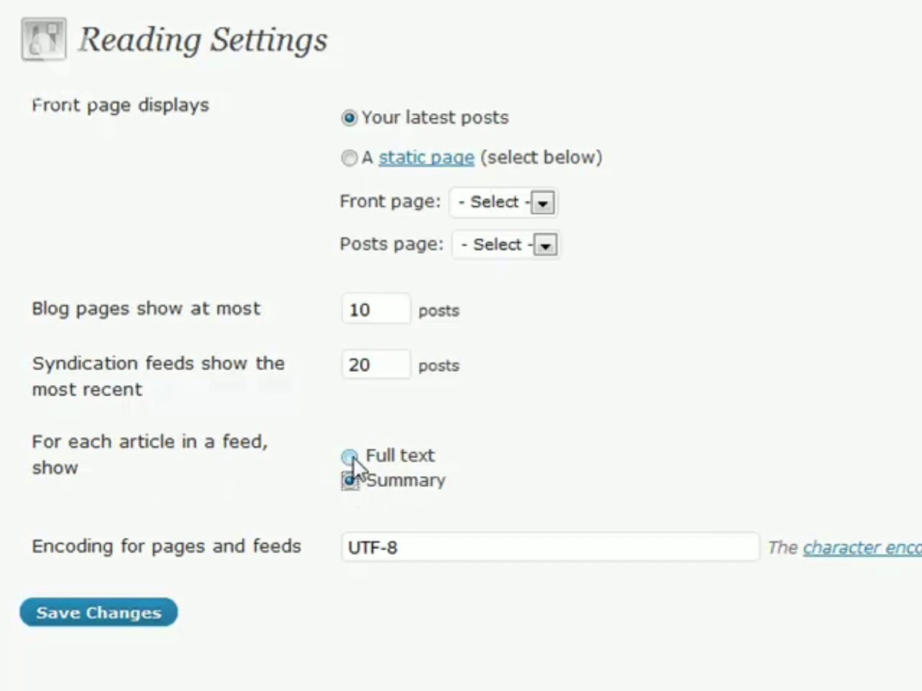
{"action": "left_click_drag", "start_coordinate": [456, 477], "coordinate": [381, 485]}
{"action": "left_click", "coordinate": [496, 485]}
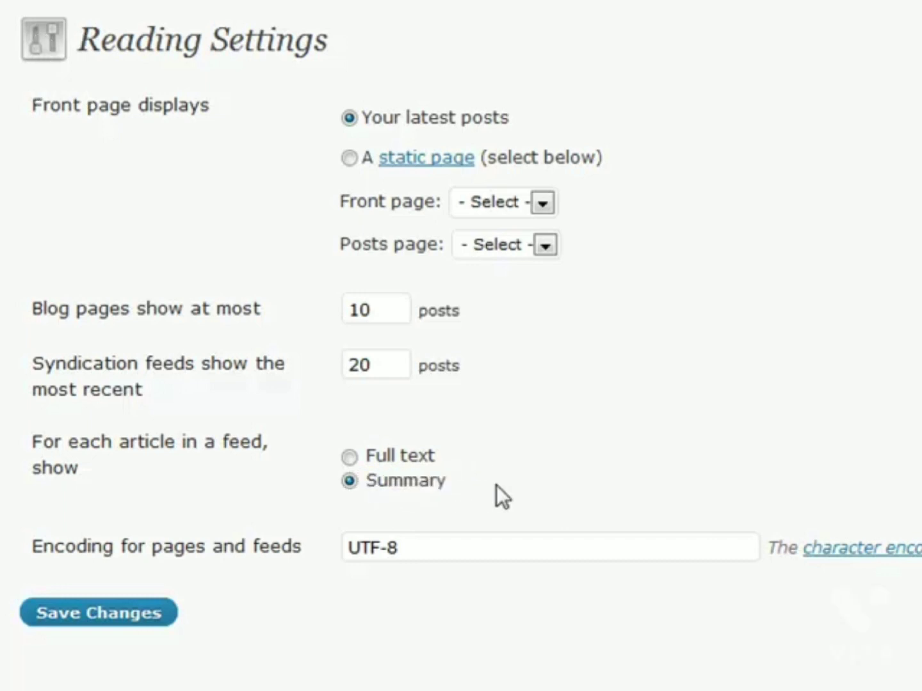
{"action": "mouse_move", "coordinate": [475, 475]}
{"action": "left_mouse_down"}
{"action": "mouse_move", "coordinate": [339, 473]}
{"action": "mouse_move", "coordinate": [488, 476]}
{"action": "left_mouse_up"}
{"action": "left_click", "coordinate": [501, 480]}
{"action": "left_click", "coordinate": [356, 457]}
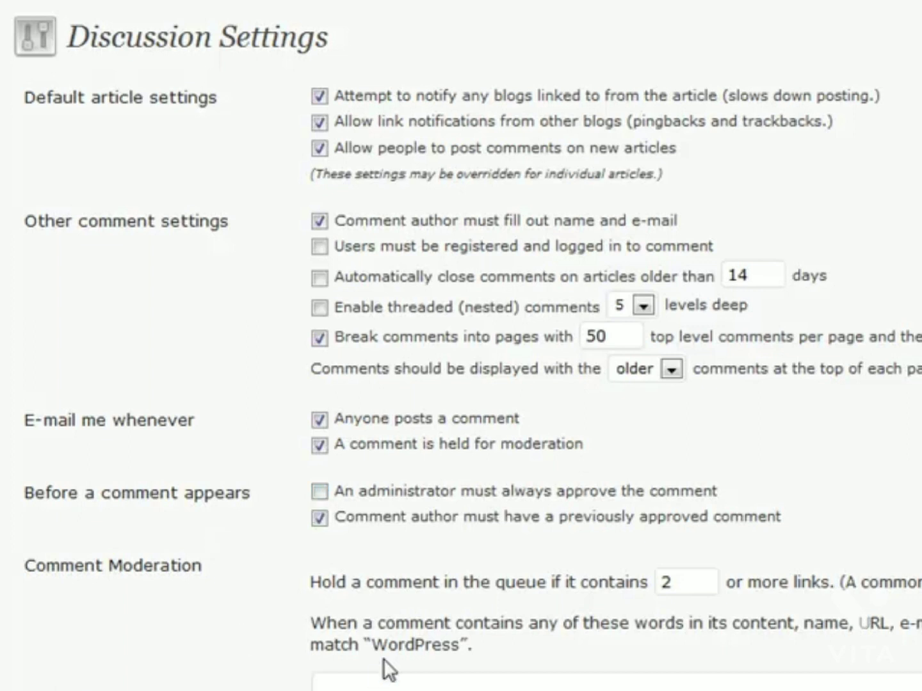
{"action": "scroll", "coordinate": [190, 516], "scroll_direction": "down", "scroll_amount": 5}
{"action": "left_click", "coordinate": [437, 448]}
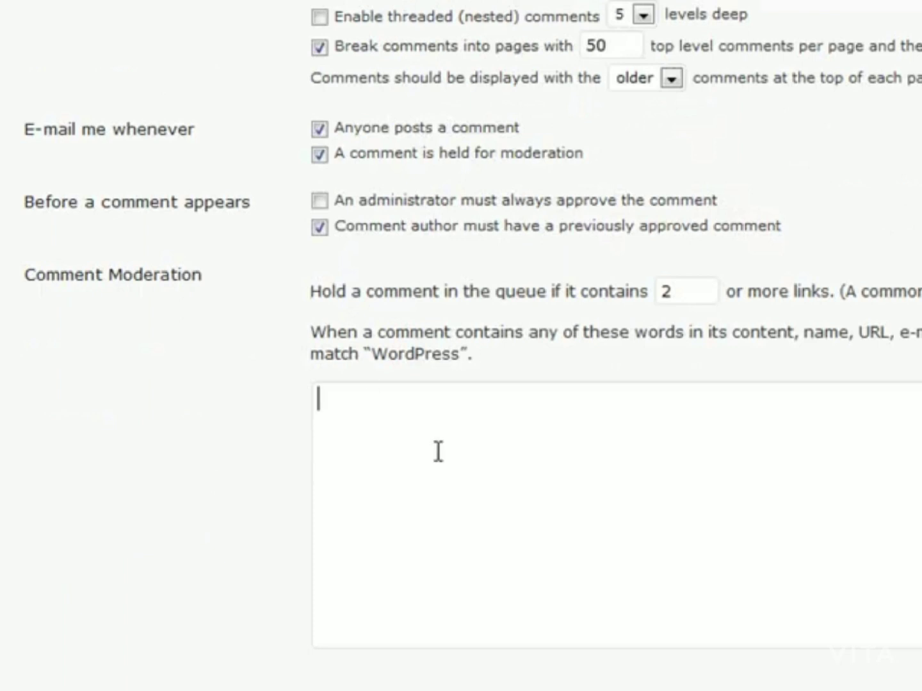
{"action": "scroll", "coordinate": [355, 413], "scroll_direction": "down", "scroll_amount": 2}
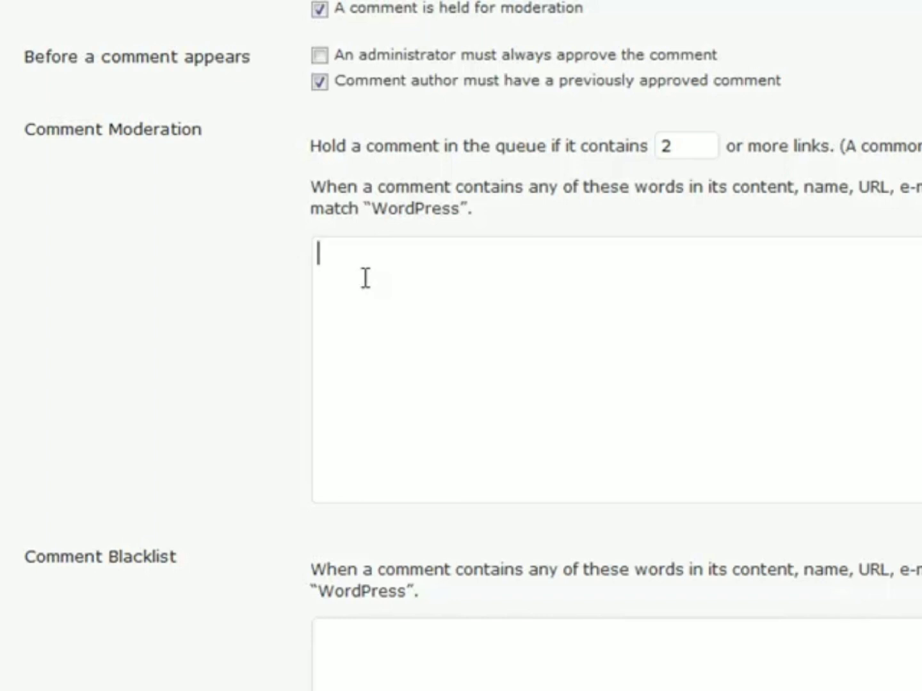
{"action": "scroll", "coordinate": [262, 303], "scroll_direction": "down", "scroll_amount": 5}
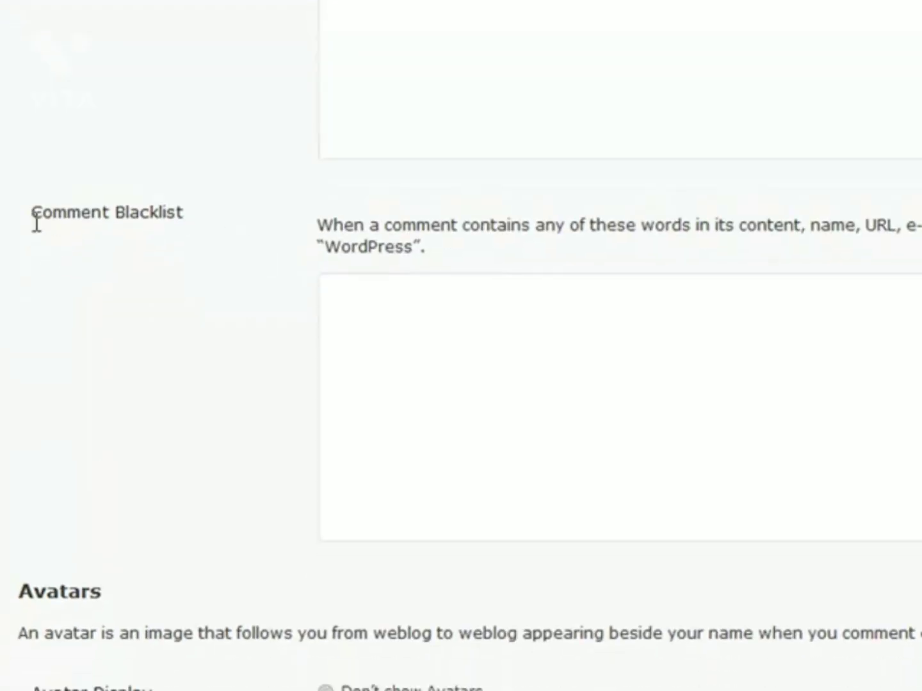
{"action": "left_click", "coordinate": [354, 329]}
{"action": "scroll", "coordinate": [287, 352], "scroll_direction": "up", "scroll_amount": 5}
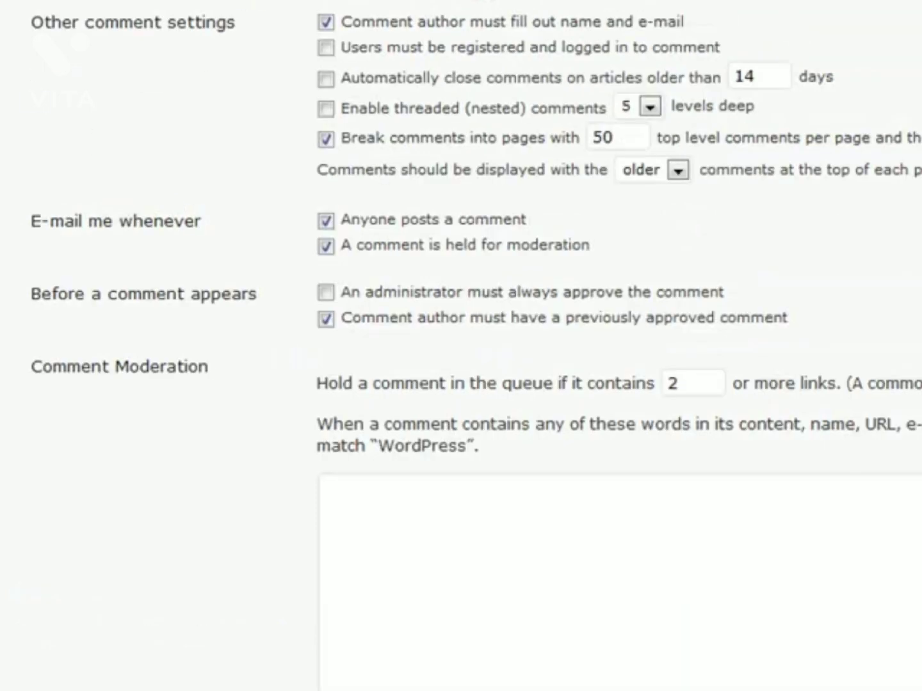
{"action": "scroll", "coordinate": [233, 288], "scroll_direction": "down", "scroll_amount": 10}
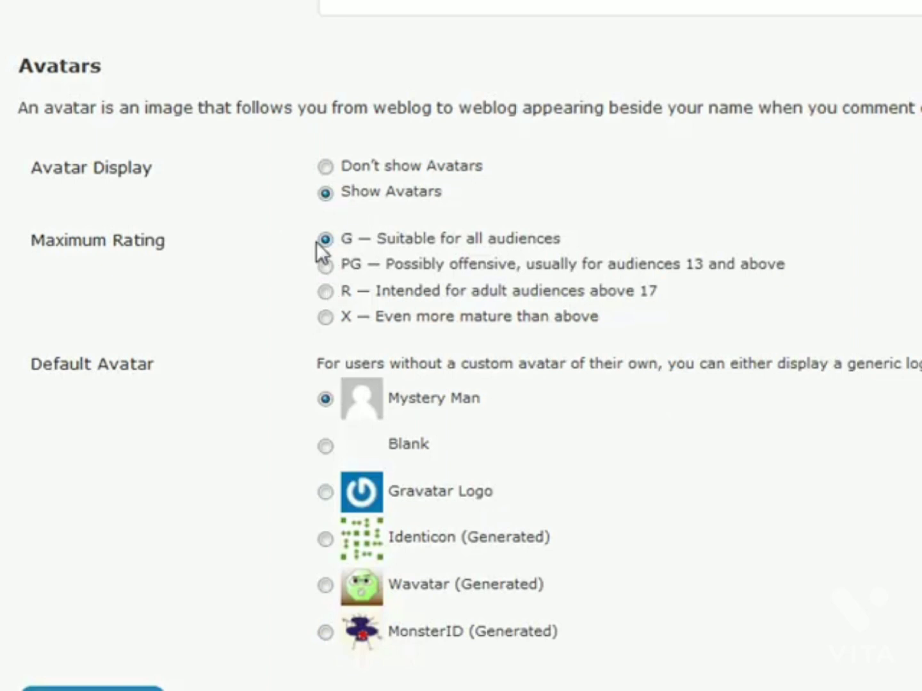
Step: Cycle the avatar Maximum Rating through PG, R and X, leaving it at G
{"action": "left_click_drag", "start_coordinate": [606, 318], "coordinate": [273, 191]}
{"action": "left_click", "coordinate": [273, 191]}
{"action": "left_click", "coordinate": [326, 266]}
{"action": "left_click", "coordinate": [326, 291]}
{"action": "left_click", "coordinate": [326, 316]}
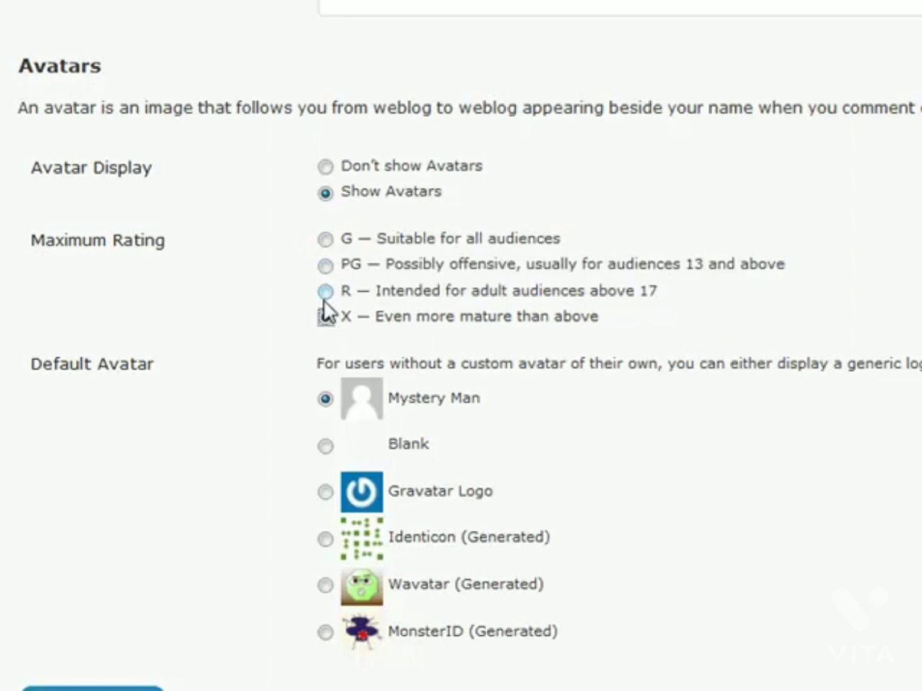
{"action": "left_click", "coordinate": [325, 240]}
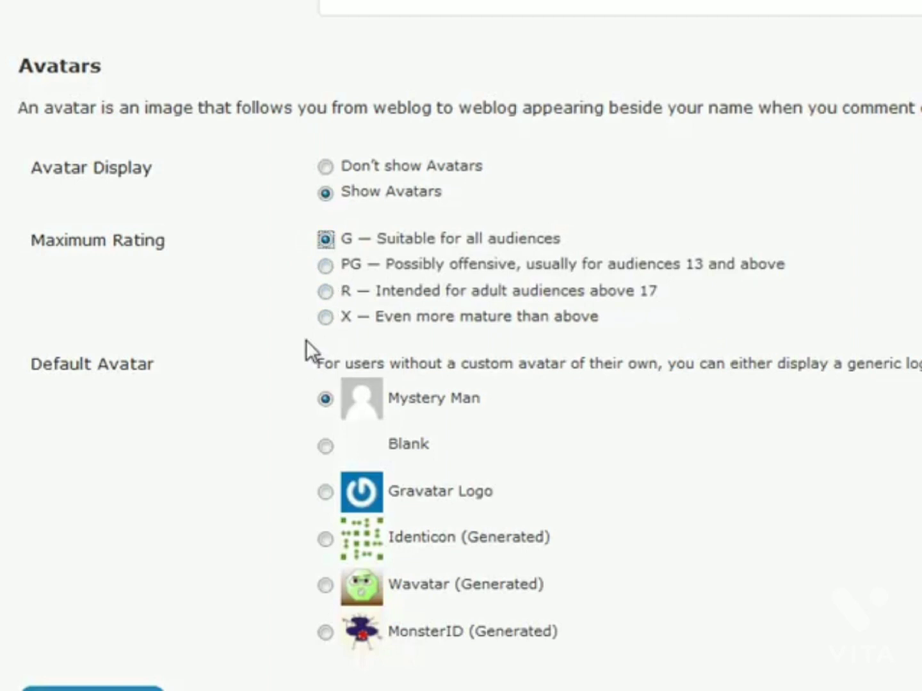
{"action": "left_click", "coordinate": [325, 317]}
{"action": "left_click", "coordinate": [325, 239]}
{"action": "left_click_drag", "start_coordinate": [609, 314], "coordinate": [656, 319]}
{"action": "left_click", "coordinate": [325, 317]}
{"action": "left_click", "coordinate": [325, 240]}
{"action": "scroll", "coordinate": [325, 170], "scroll_direction": "up", "scroll_amount": 10}
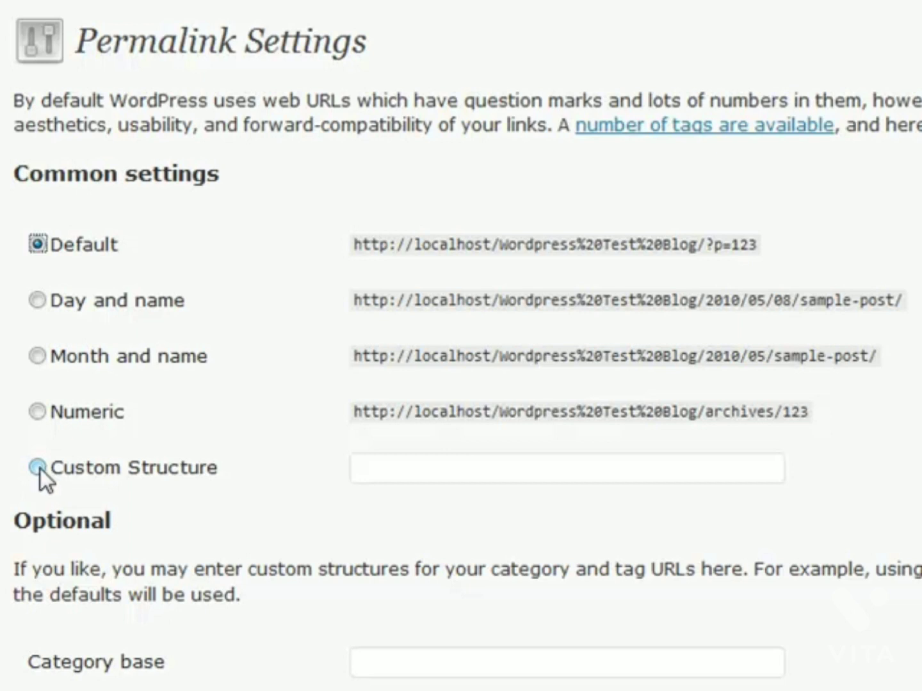
Step: Choose Custom Structure and fill in %category%/%postname%.html from the suggestions
{"action": "left_click", "coordinate": [39, 309]}
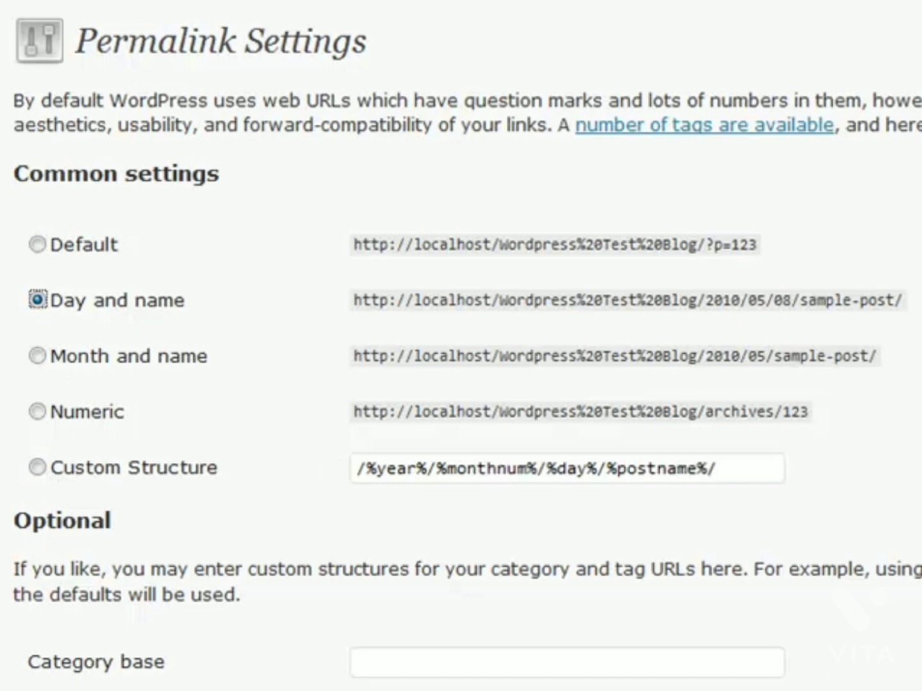
{"action": "left_click", "coordinate": [31, 471]}
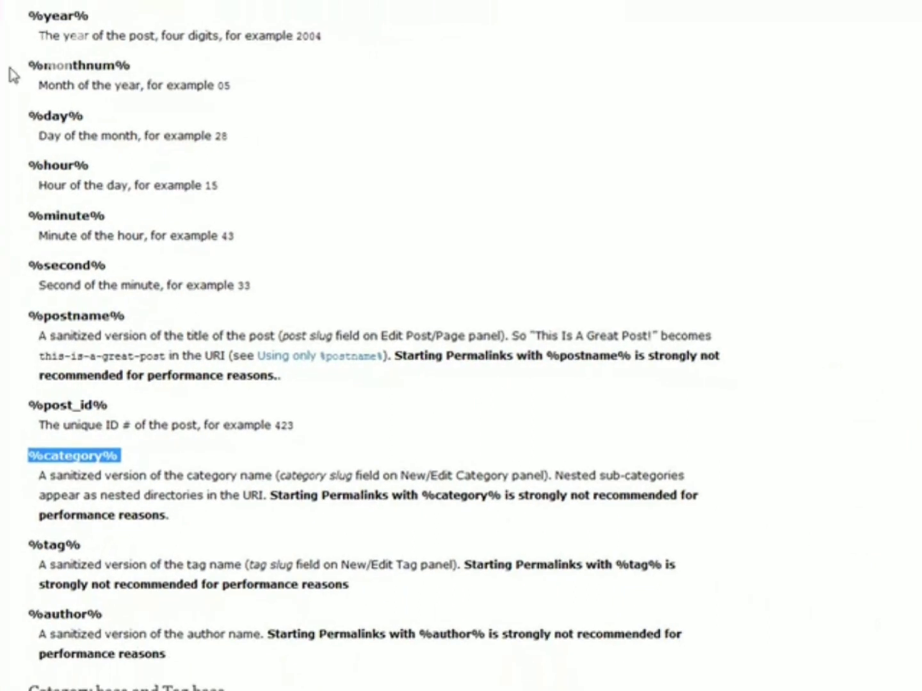
{"action": "left_click", "coordinate": [101, 510]}
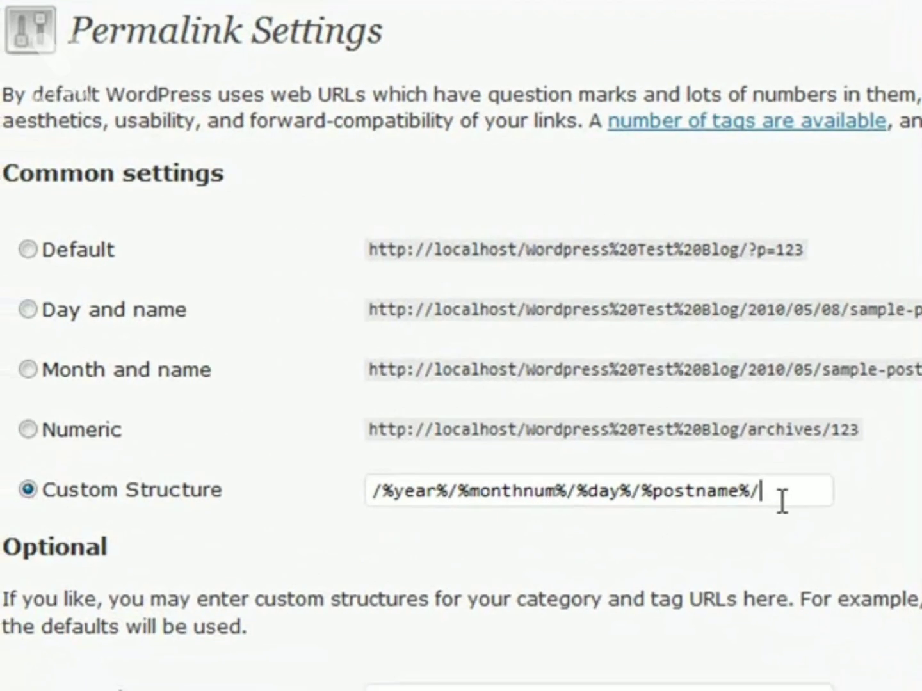
{"action": "left_click_drag", "start_coordinate": [493, 397], "coordinate": [114, 371]}
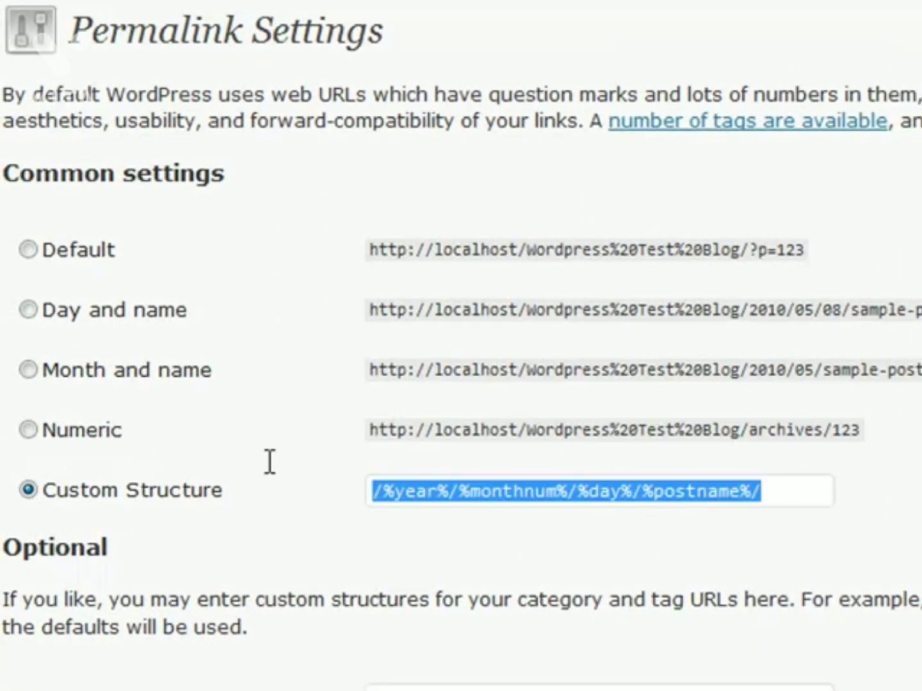
{"action": "type", "text": "%"}
{"action": "key", "text": "Down"}
{"action": "key", "text": "Return"}
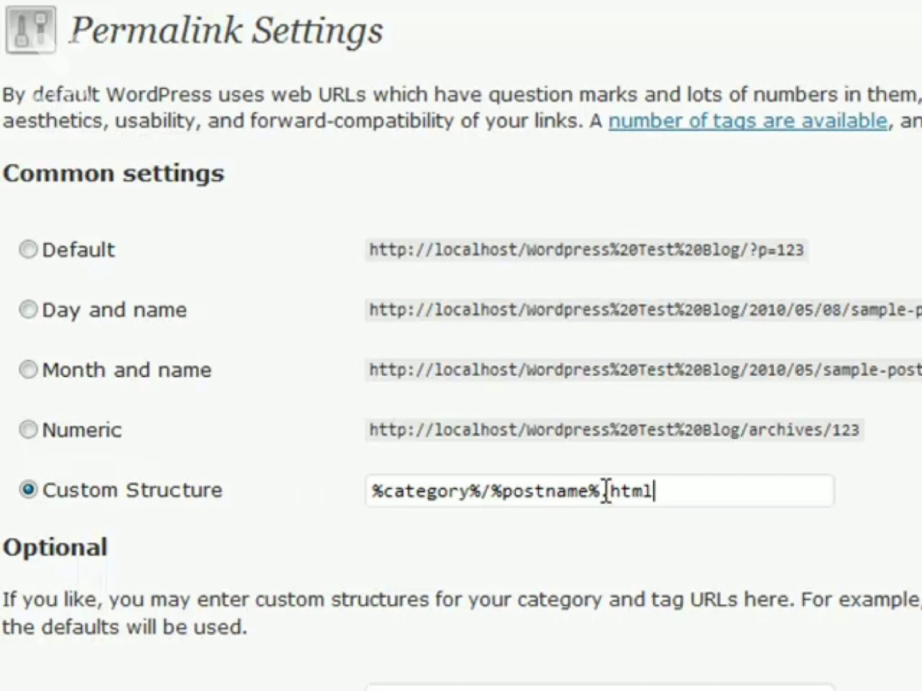
Step: Replace the .html ending so the structure reads %category%/%postname%/
{"action": "left_click", "coordinate": [670, 495]}
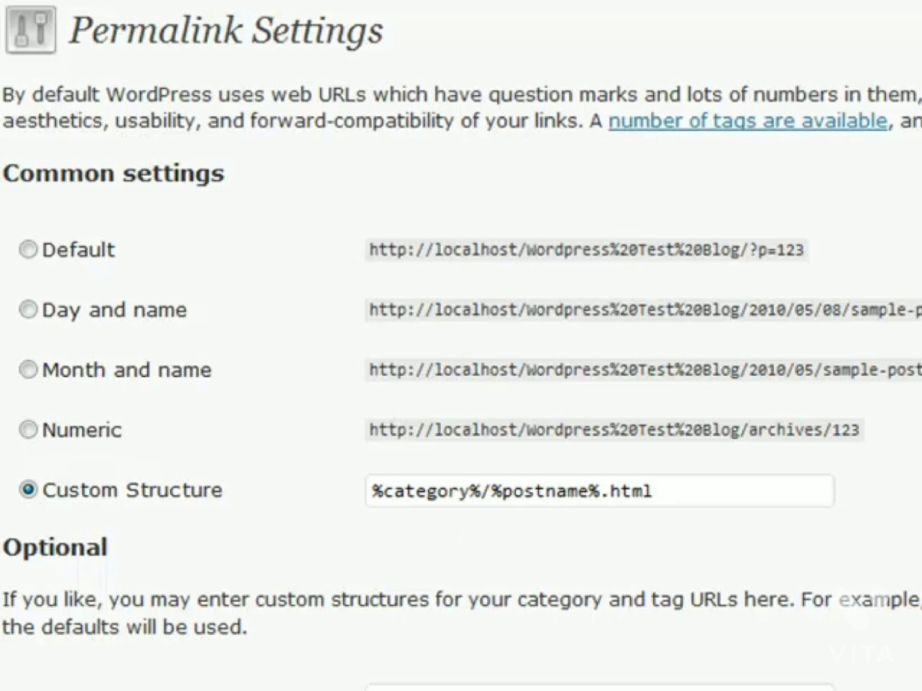
{"action": "left_click", "coordinate": [695, 490]}
{"action": "key", "text": "BackSpace"}
{"action": "key", "text": "BackSpace"}
{"action": "key", "text": "BackSpace"}
{"action": "key", "text": "BackSpace"}
{"action": "key", "text": "BackSpace"}
{"action": "type", "text": "/"}
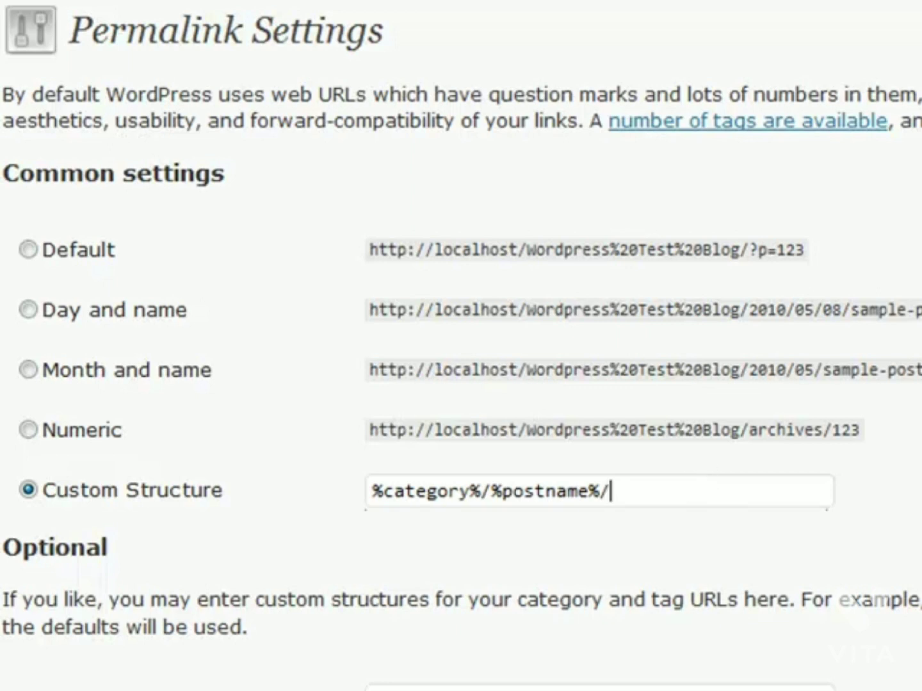
Step: Set the Category base to categories/ and the Tag base to my-tags/
{"action": "left_click", "coordinate": [38, 488]}
{"action": "left_click_drag", "start_coordinate": [4, 555], "coordinate": [280, 645]}
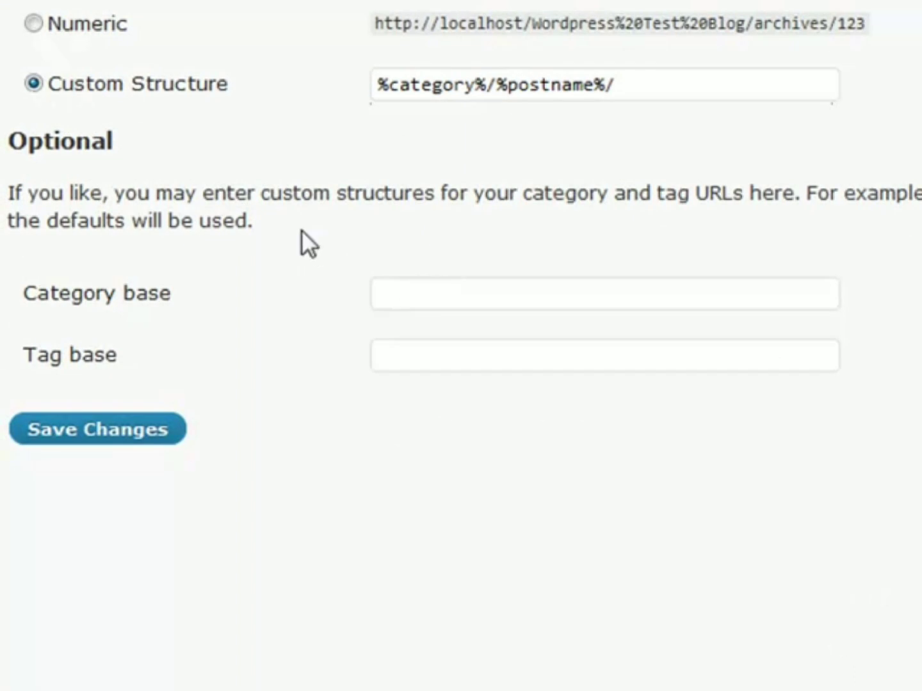
{"action": "left_click", "coordinate": [426, 285]}
{"action": "type", "text": "v"}
{"action": "key", "text": "BackSpace"}
{"action": "type", "text": "categories/"}
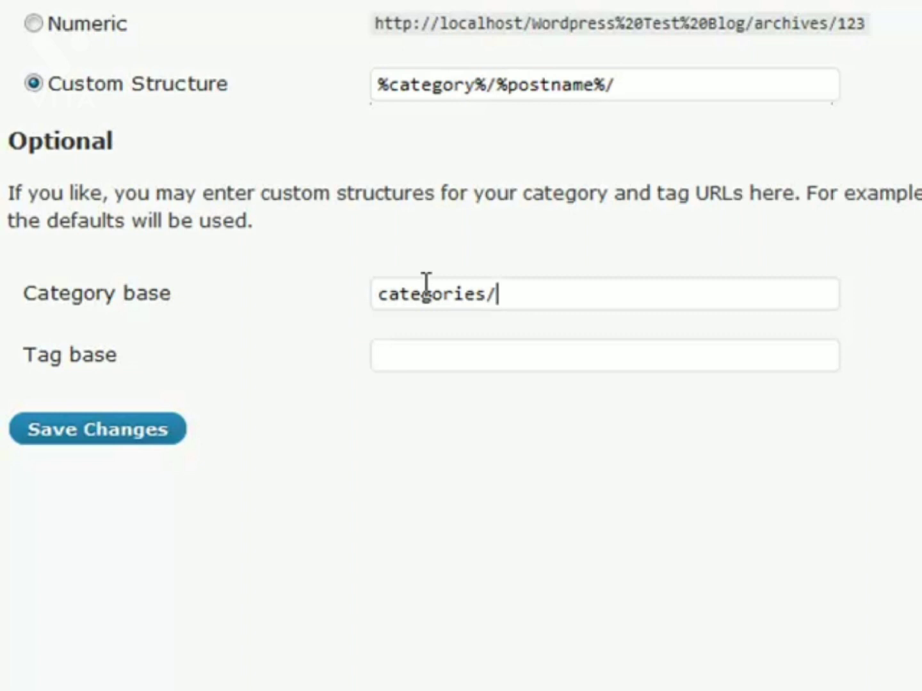
{"action": "key", "text": "Tab"}
{"action": "type", "text": "my-tags/"}
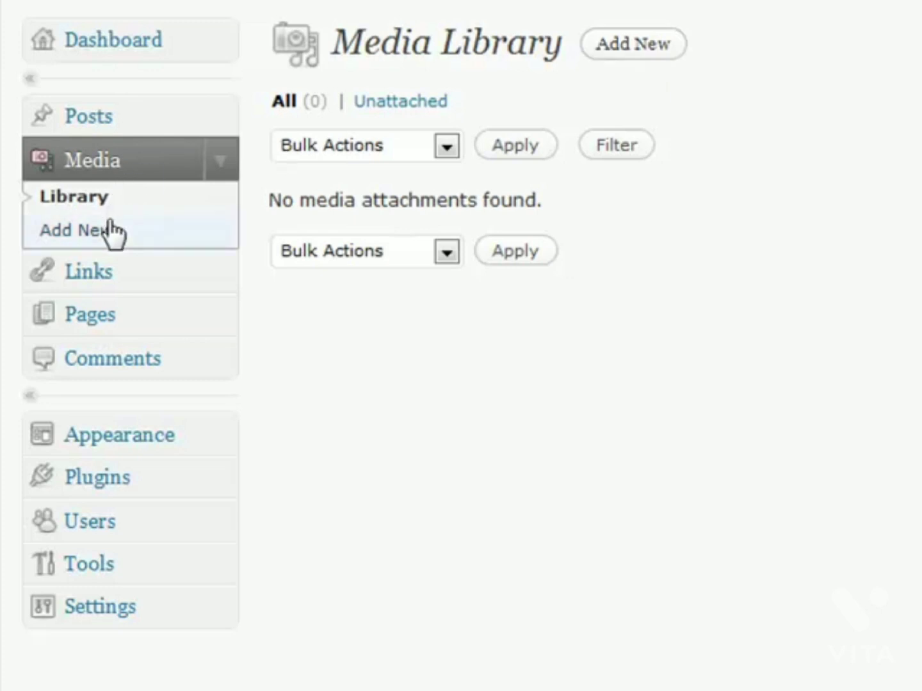
Step: Upload credit_card_logo.jpg from the Kit folder as new media
{"action": "left_click", "coordinate": [614, 55]}
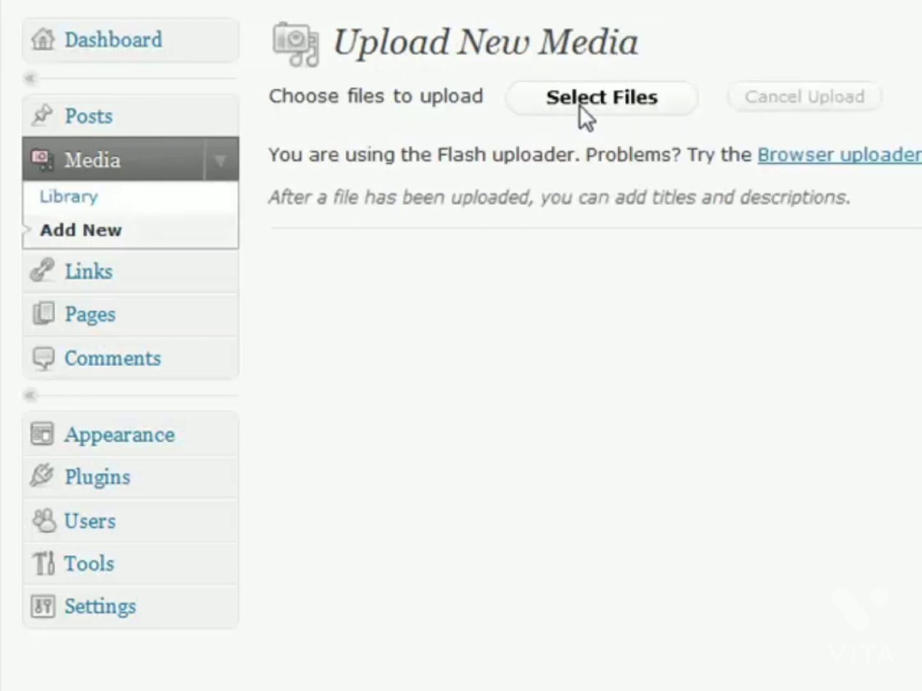
{"action": "left_click", "coordinate": [598, 96]}
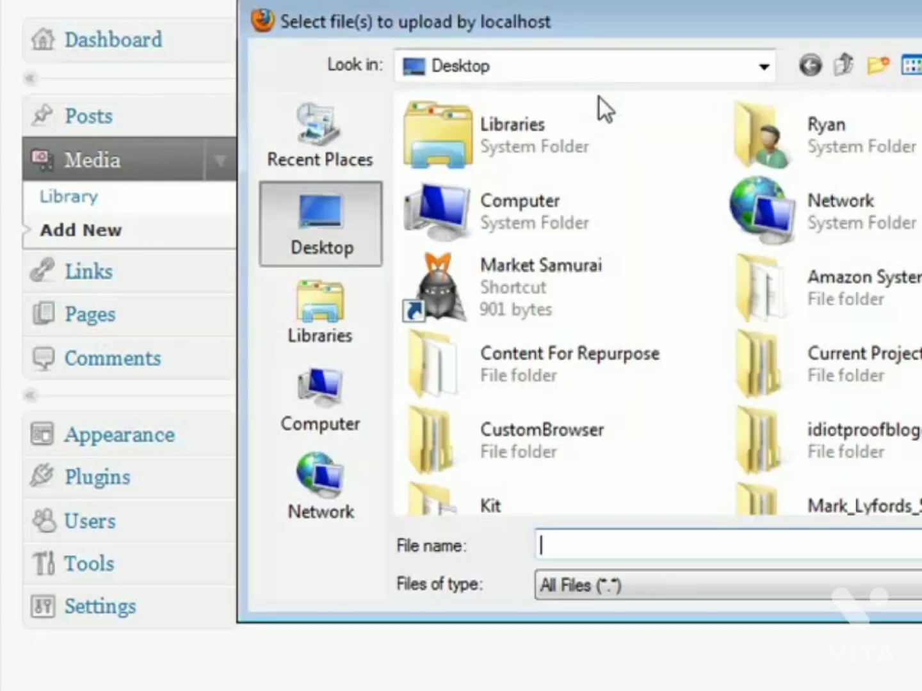
{"action": "scroll", "coordinate": [656, 303], "scroll_direction": "down", "scroll_amount": 3}
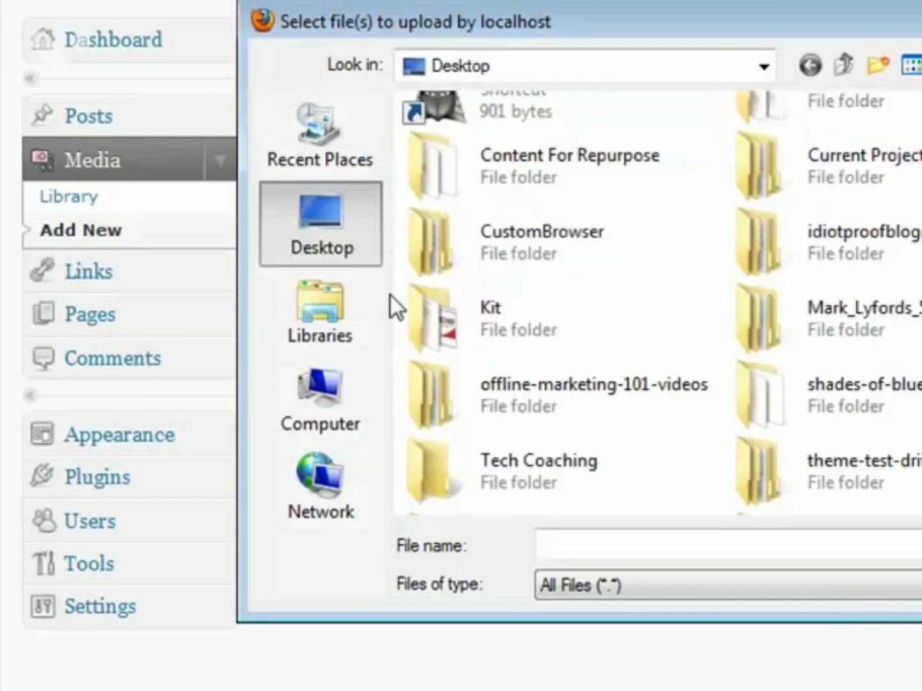
{"action": "double_click", "coordinate": [485, 309]}
{"action": "left_click", "coordinate": [442, 228]}
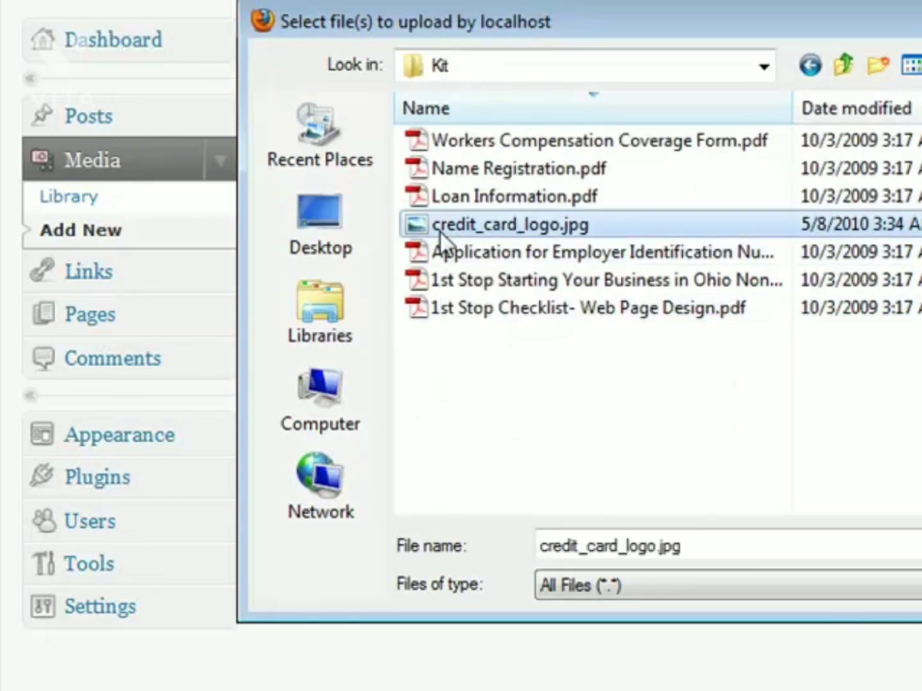
{"action": "left_click", "coordinate": [919, 545]}
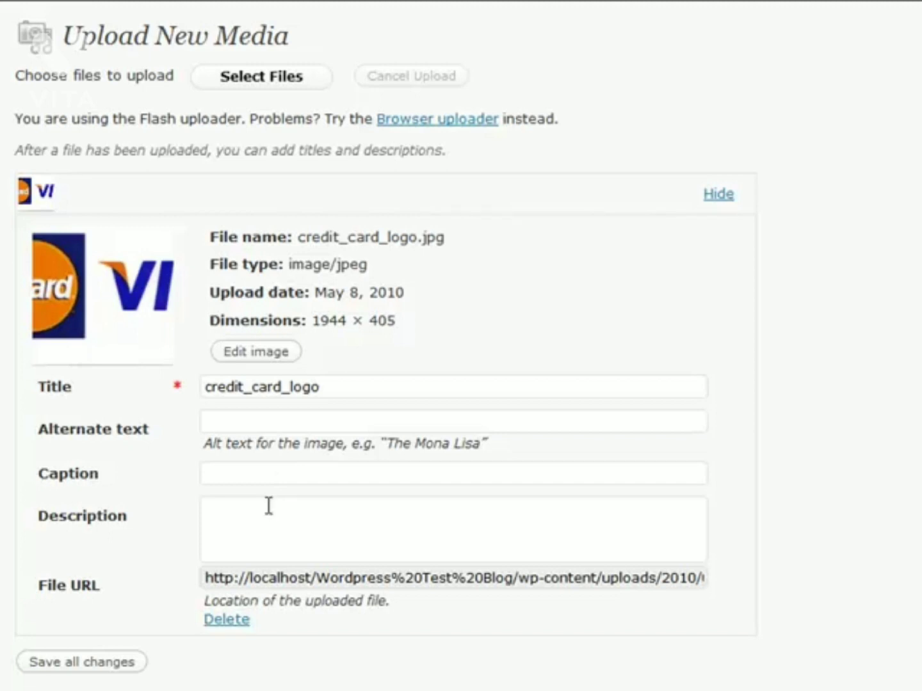
Step: Rotate the logo through four quarter turns and flip it, ending upright
{"action": "left_click", "coordinate": [268, 353]}
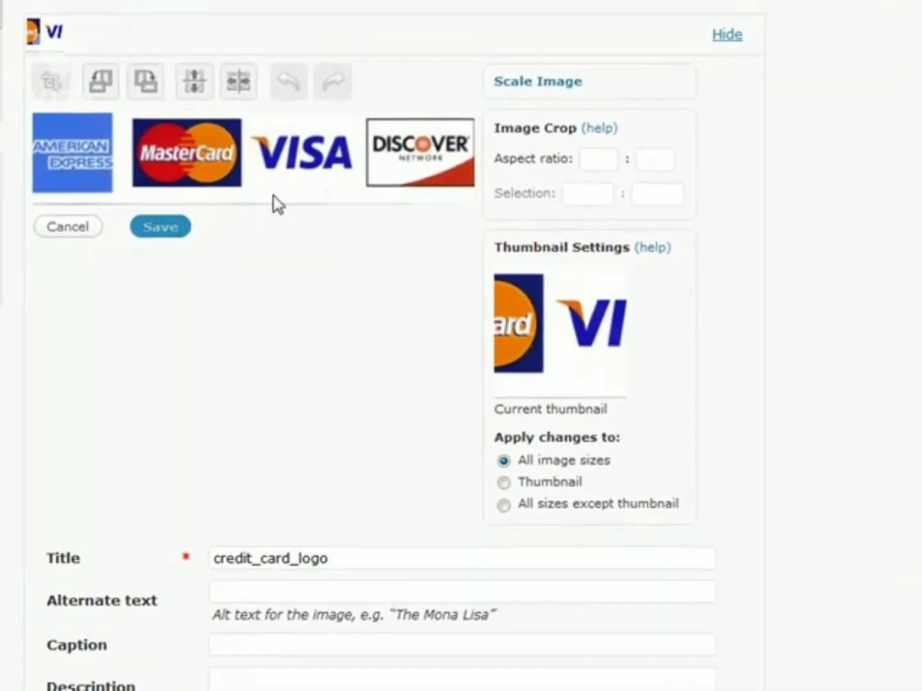
{"action": "left_click", "coordinate": [105, 88]}
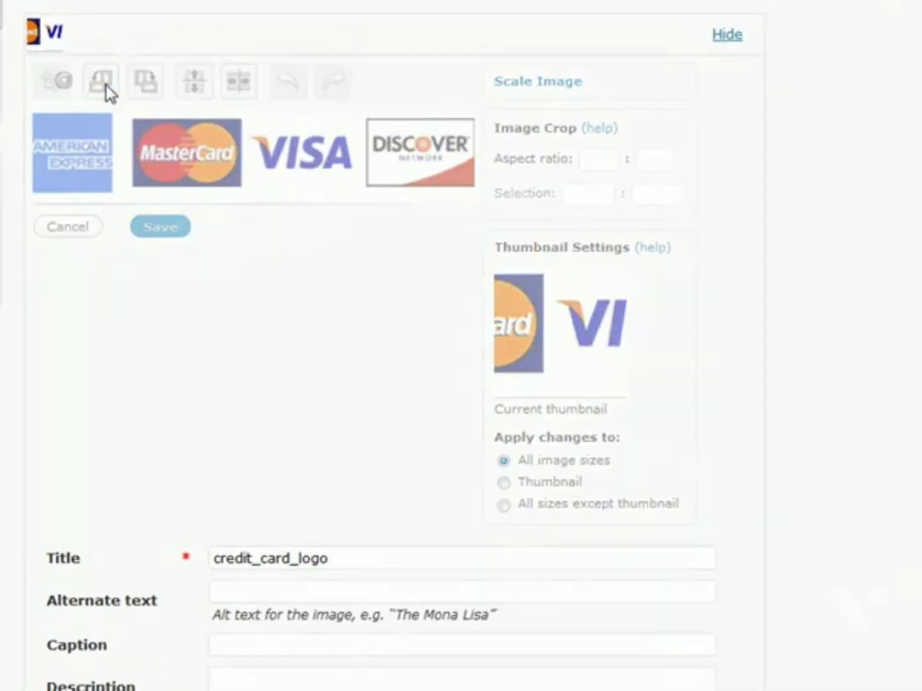
{"action": "left_click", "coordinate": [101, 89]}
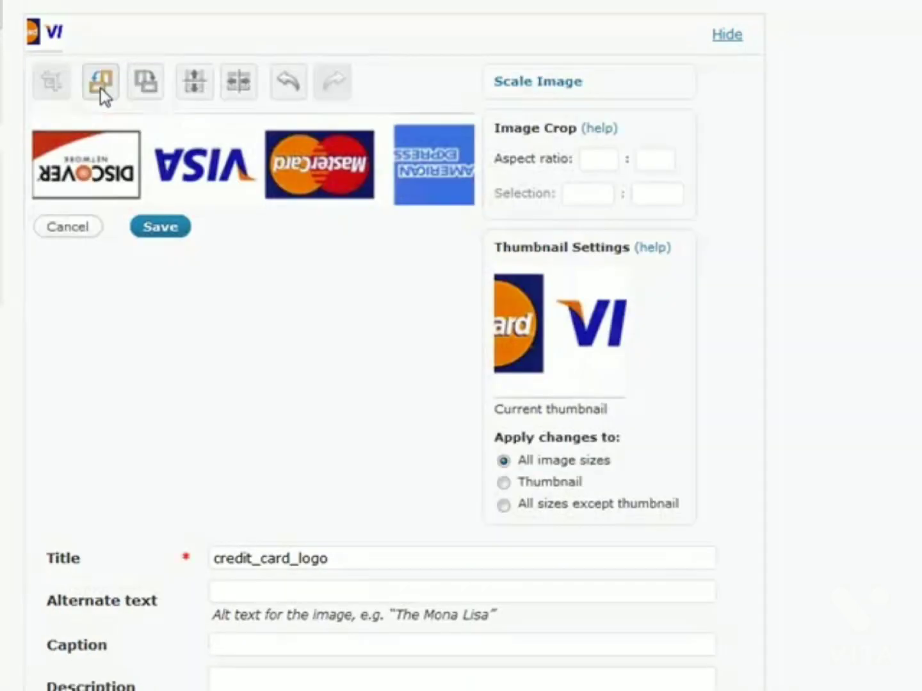
{"action": "left_click", "coordinate": [100, 89]}
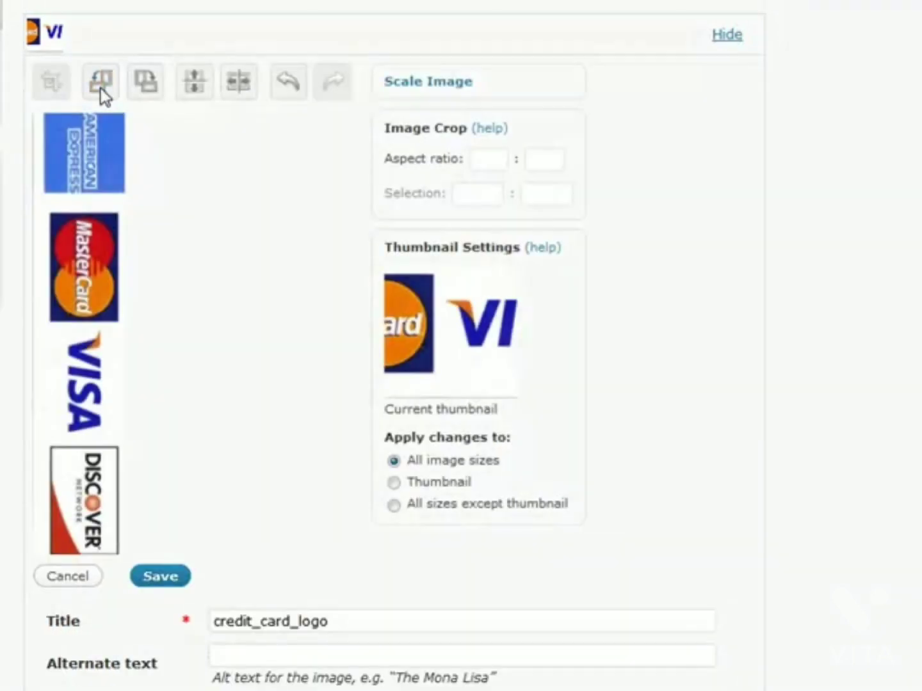
{"action": "left_click", "coordinate": [101, 88]}
{"action": "left_click", "coordinate": [200, 88]}
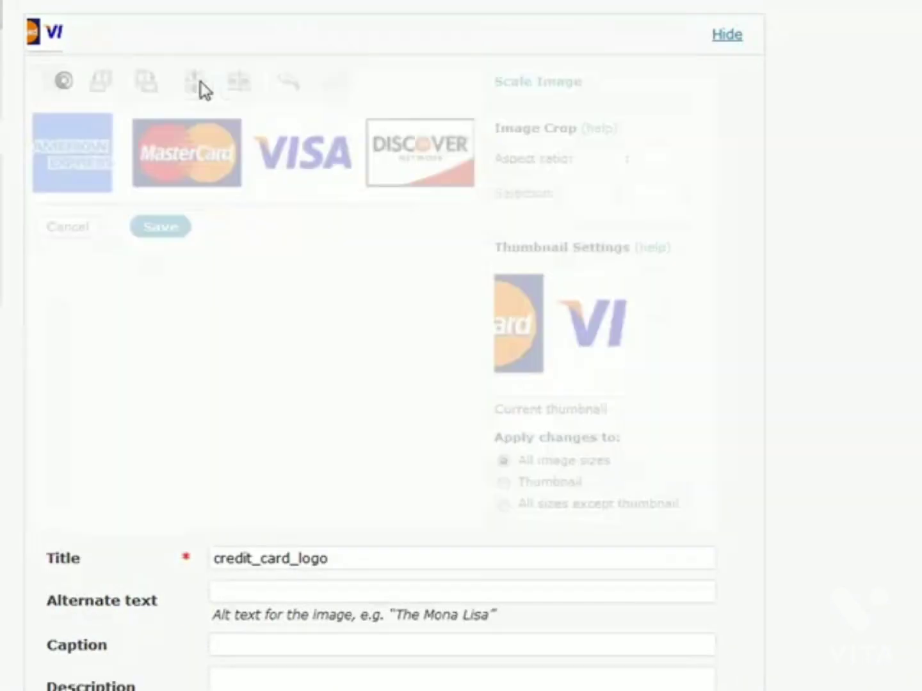
{"action": "left_click", "coordinate": [195, 84]}
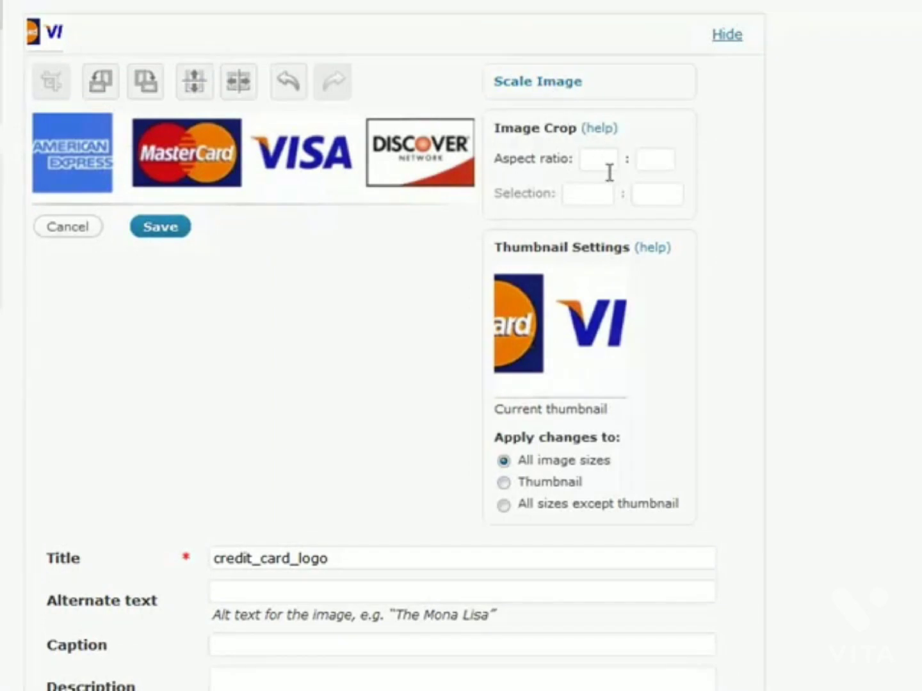
Step: Save all changes so credit_card_logo appears in the Media Library
{"action": "scroll", "coordinate": [396, 325], "scroll_direction": "down", "scroll_amount": 3}
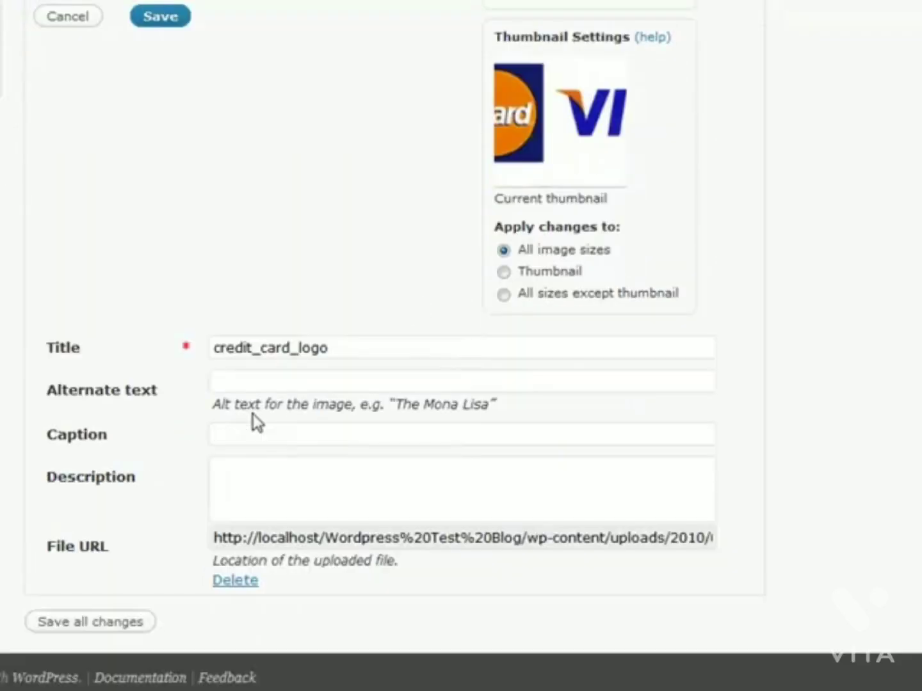
{"action": "scroll", "coordinate": [256, 422], "scroll_direction": "up", "scroll_amount": 3}
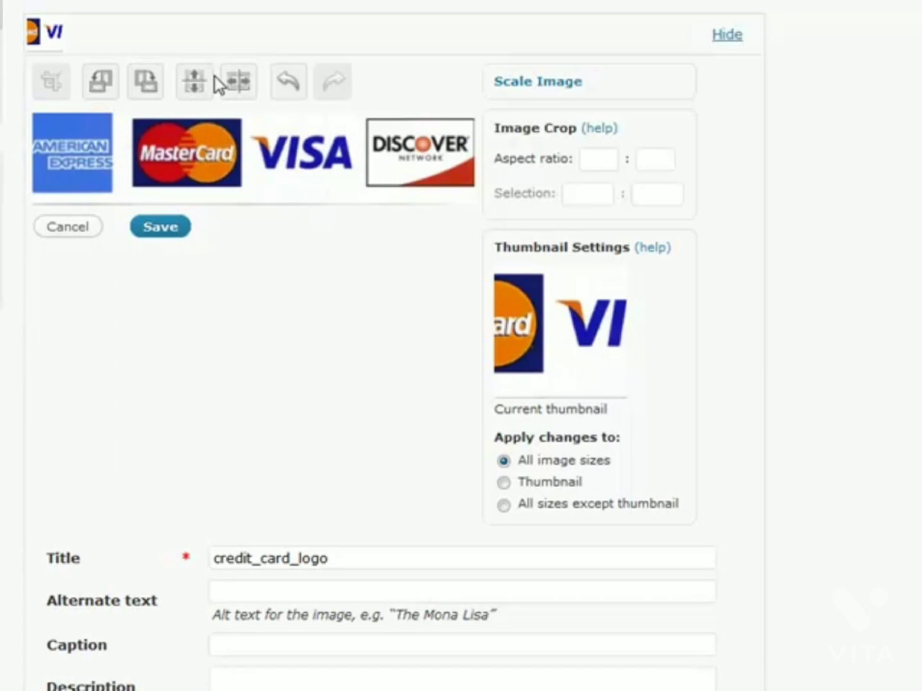
{"action": "scroll", "coordinate": [217, 84], "scroll_direction": "down", "scroll_amount": 3}
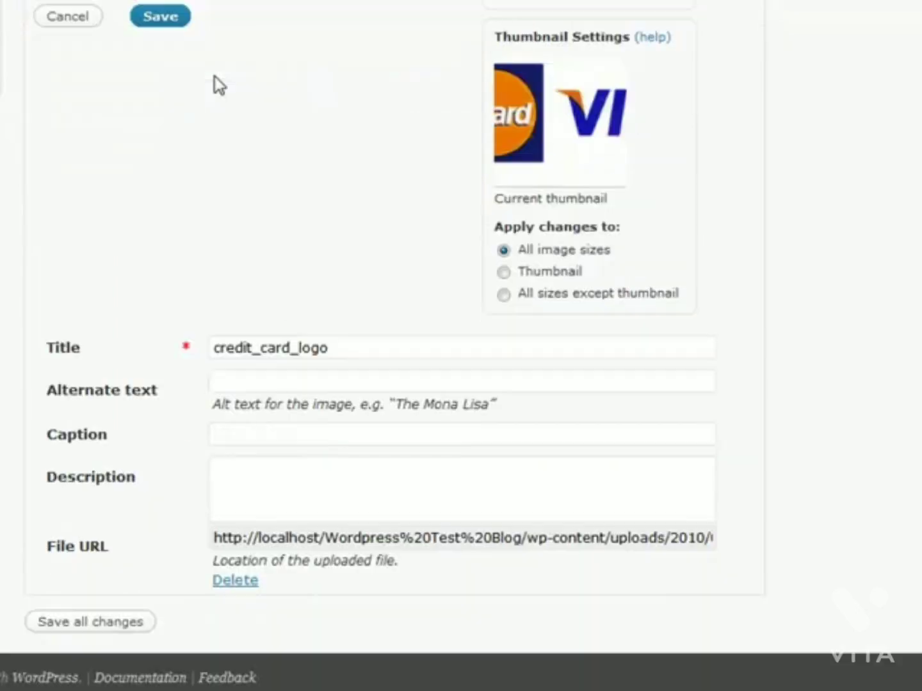
{"action": "left_click", "coordinate": [99, 622]}
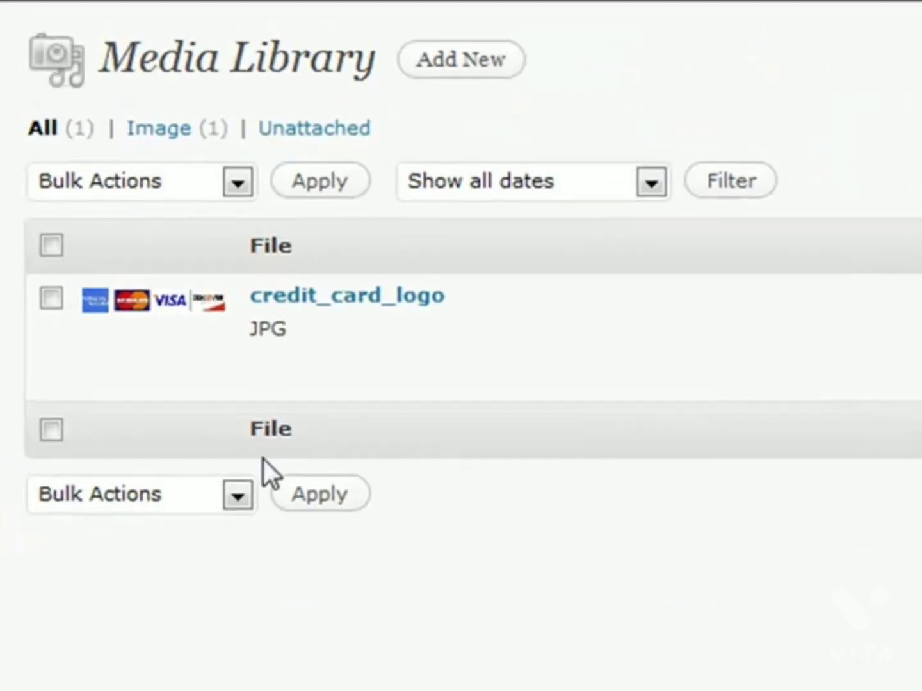
{"action": "mouse_move", "coordinate": [838, 319]}
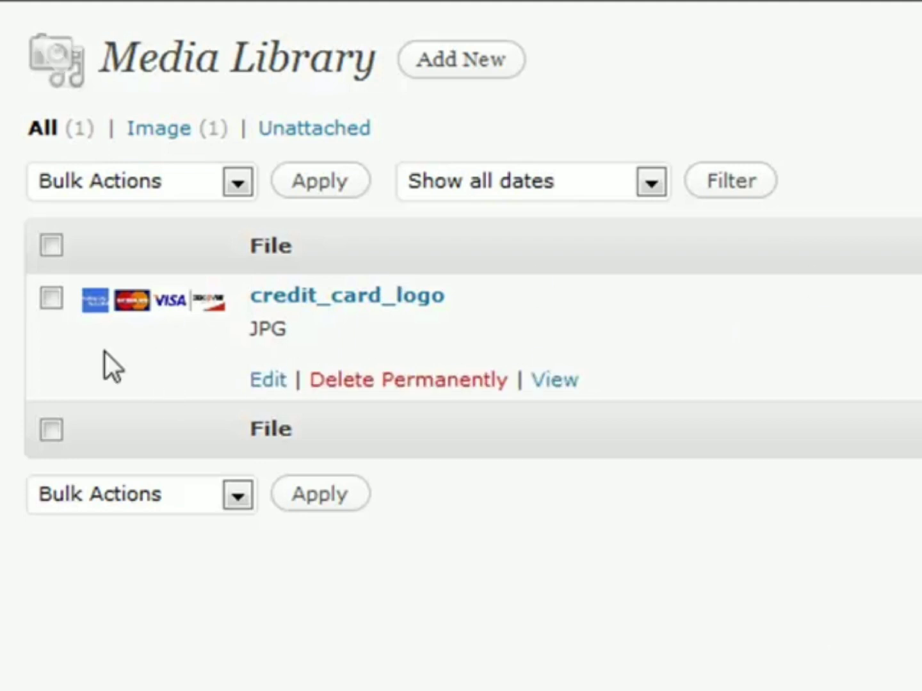
Step: Upload Loan Information.pdf and save its details
{"action": "left_click", "coordinate": [448, 90]}
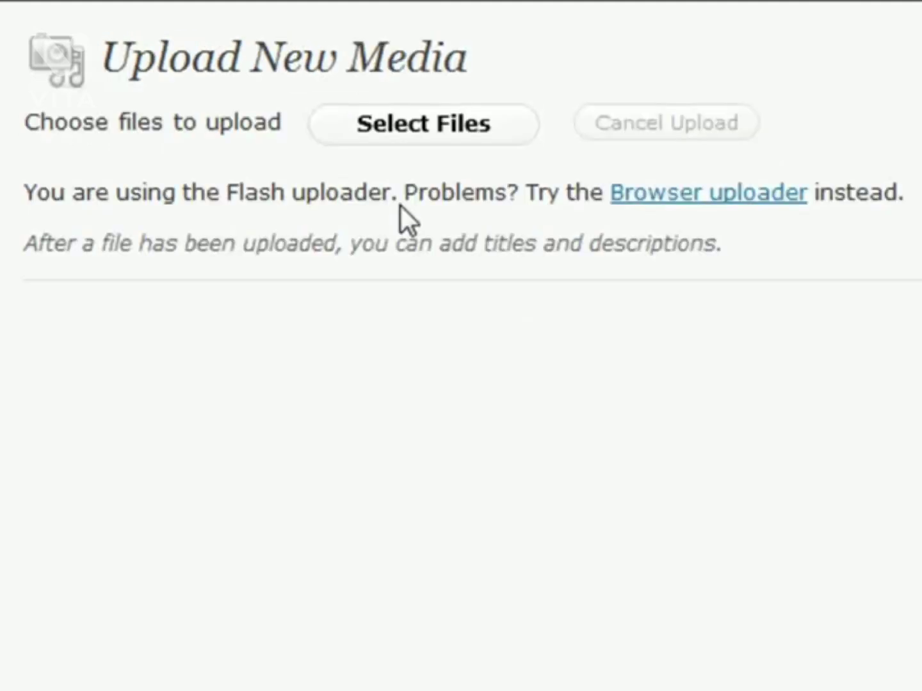
{"action": "left_click", "coordinate": [418, 131]}
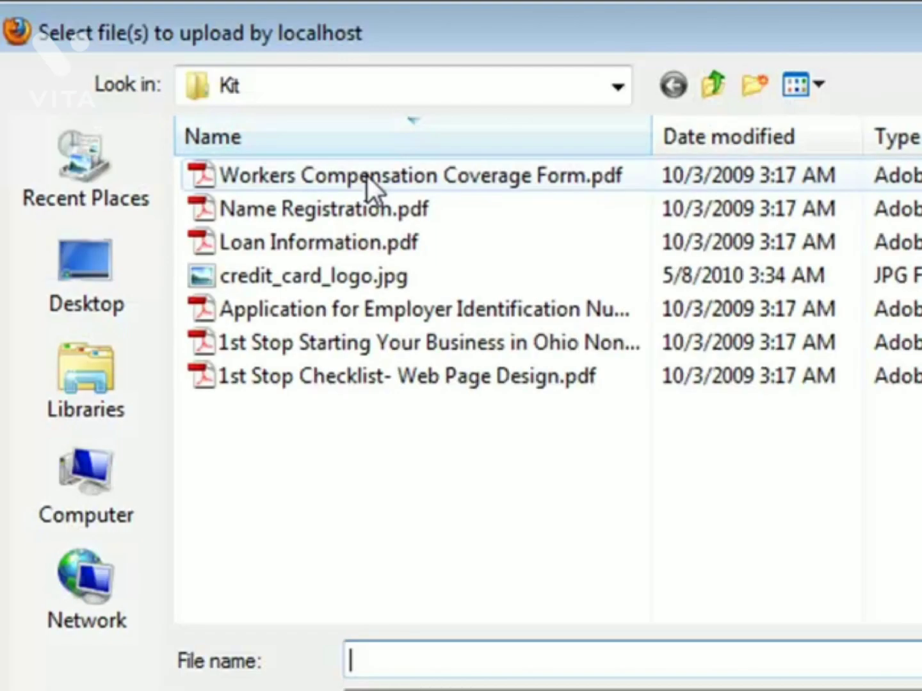
{"action": "left_click", "coordinate": [244, 244]}
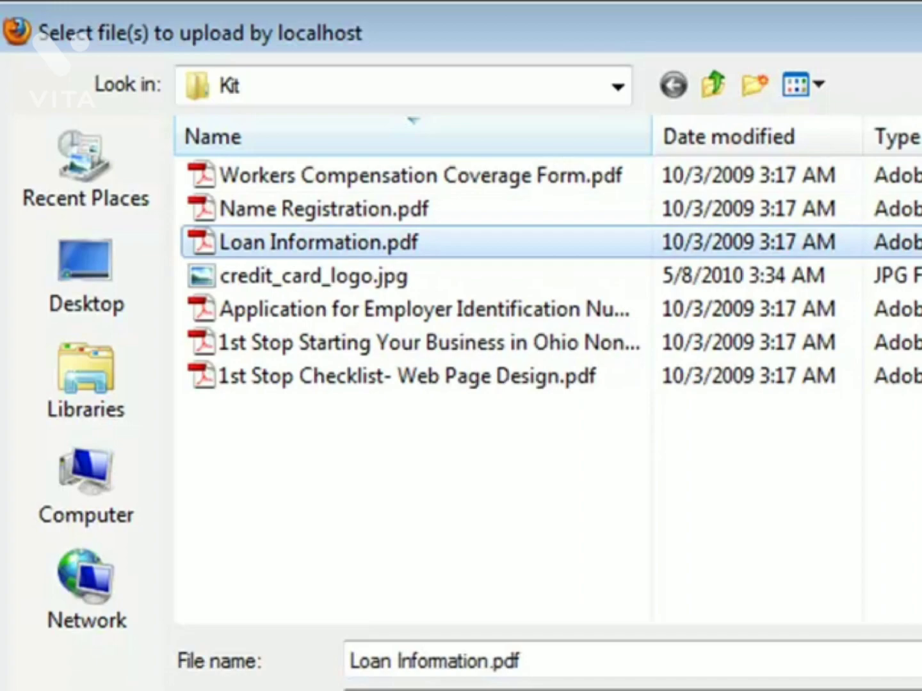
{"action": "key", "text": "Return"}
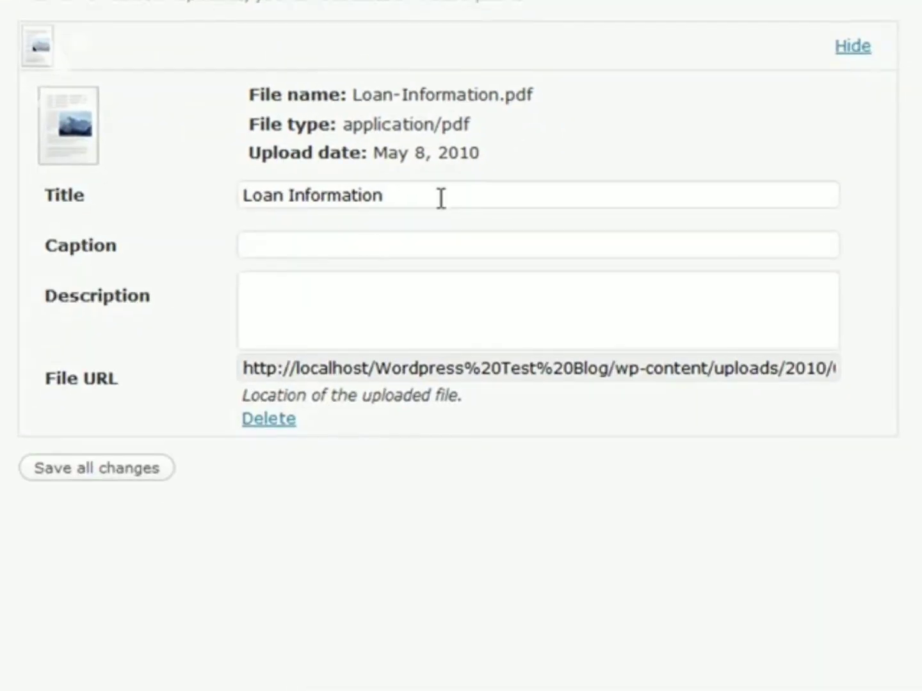
{"action": "left_click", "coordinate": [93, 476]}
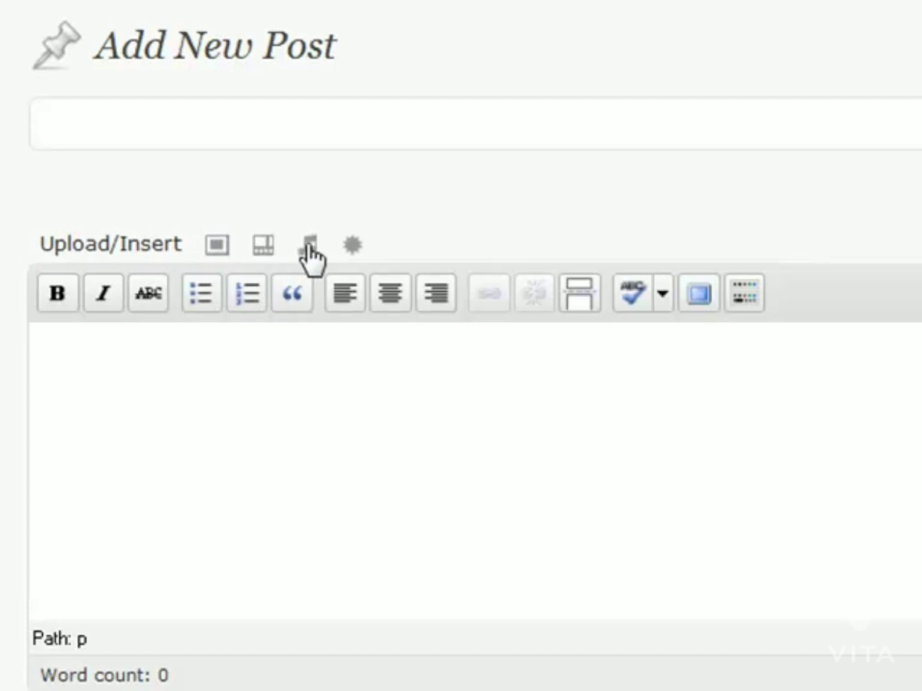
Step: In the Add an Image dialog, show credit_card_logo's details from the Media Library
{"action": "left_click", "coordinate": [216, 245]}
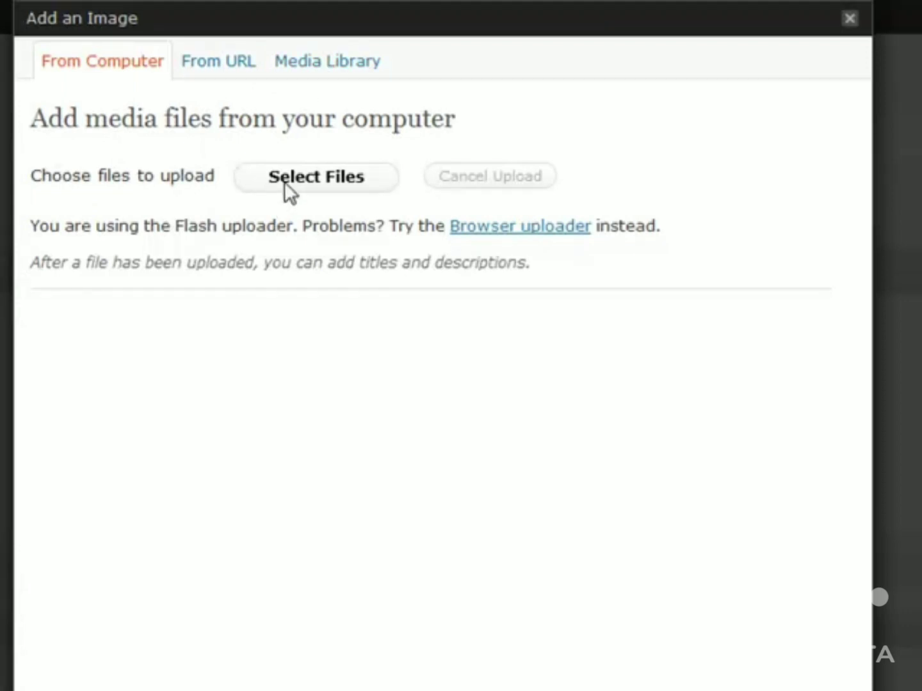
{"action": "left_click", "coordinate": [226, 64]}
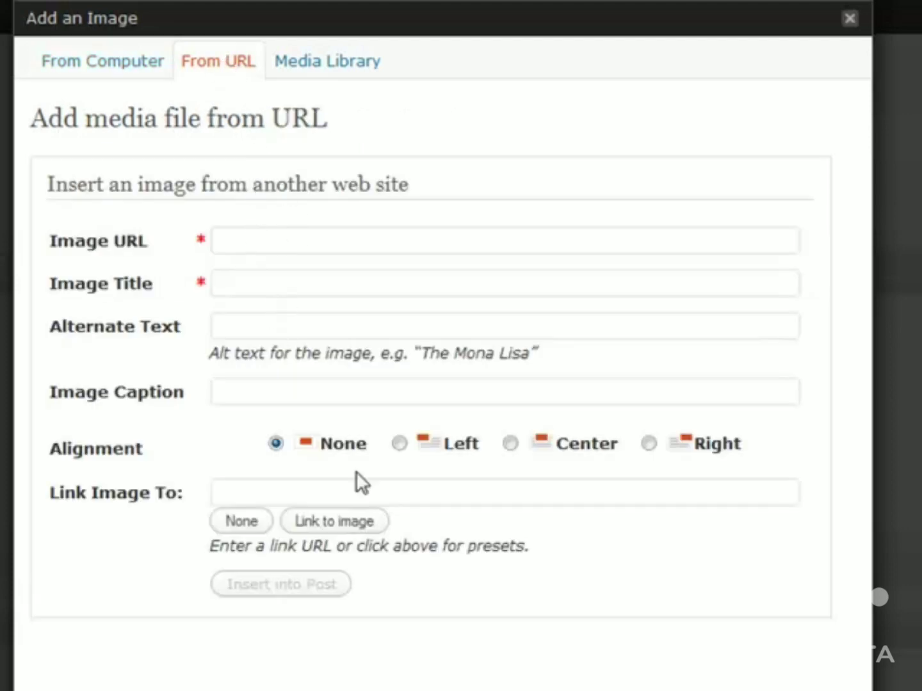
{"action": "left_click", "coordinate": [137, 88]}
{"action": "left_click", "coordinate": [323, 76]}
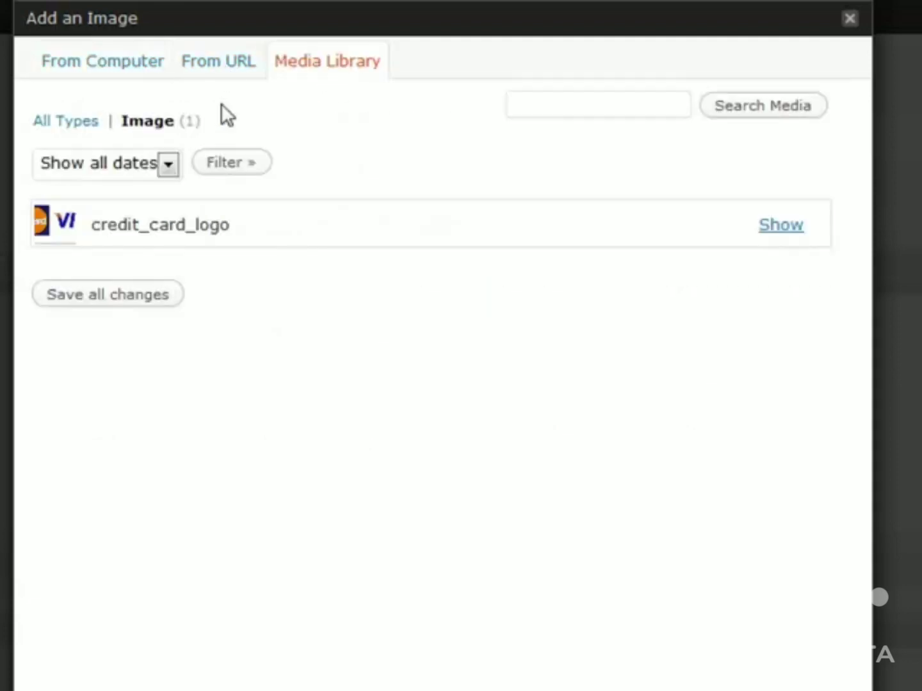
{"action": "left_click", "coordinate": [780, 226]}
Step: Insert credit_card_logo as a Thumbnail image linked to its File URL
{"action": "scroll", "coordinate": [260, 396], "scroll_direction": "down", "scroll_amount": 1}
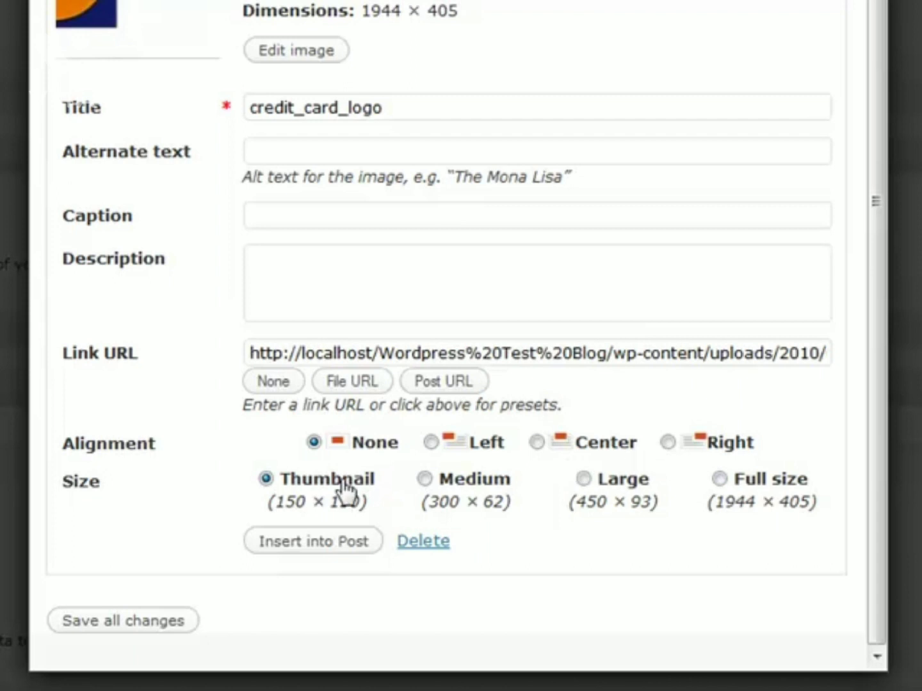
{"action": "left_click", "coordinate": [266, 479]}
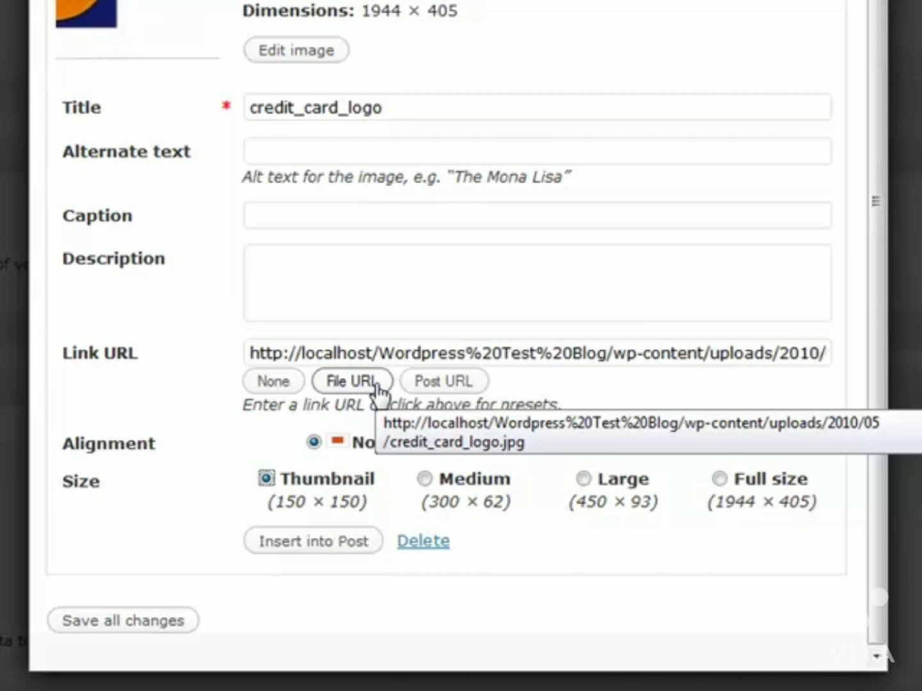
{"action": "left_click", "coordinate": [458, 384]}
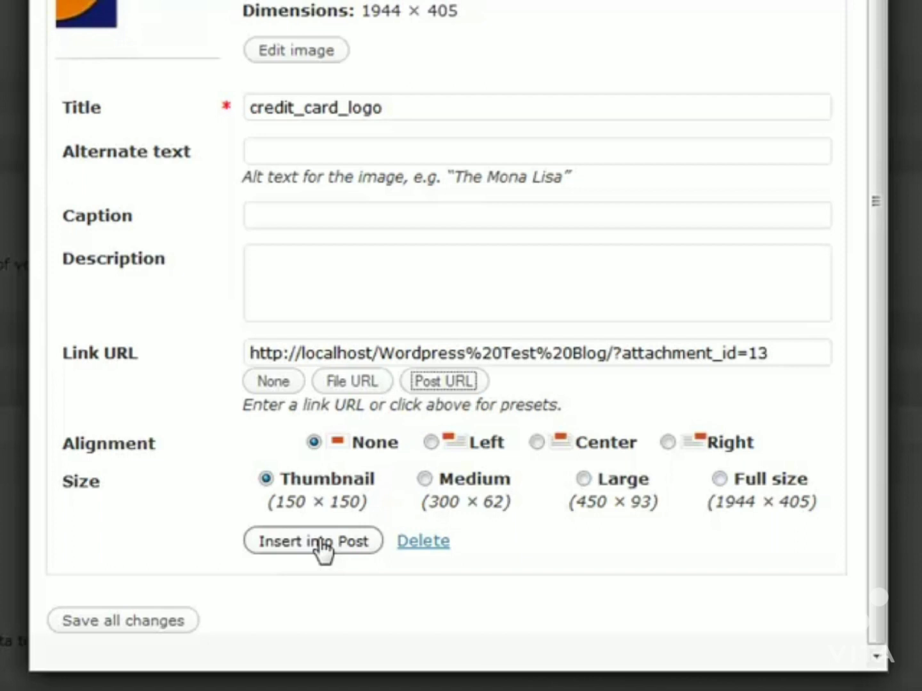
{"action": "left_click", "coordinate": [265, 478]}
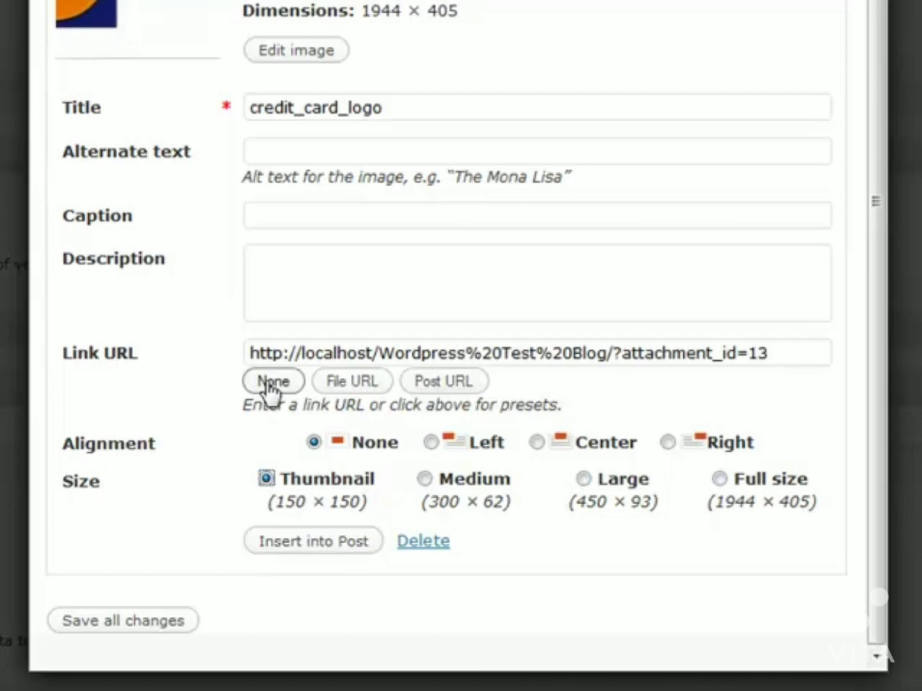
{"action": "left_click", "coordinate": [365, 384]}
{"action": "left_click", "coordinate": [292, 544]}
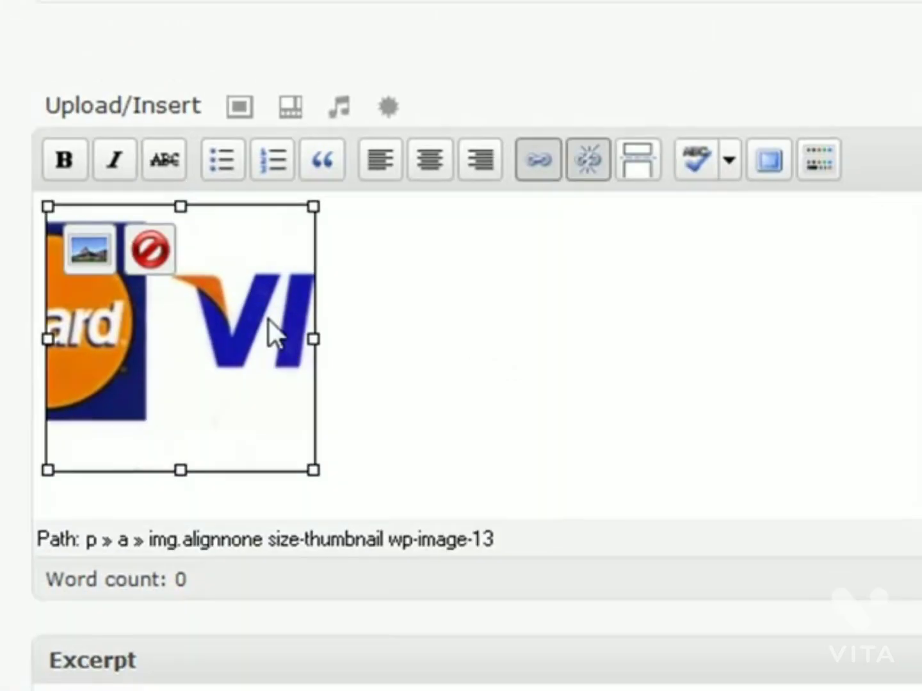
{"action": "left_click", "coordinate": [459, 318]}
{"action": "left_click", "coordinate": [143, 303]}
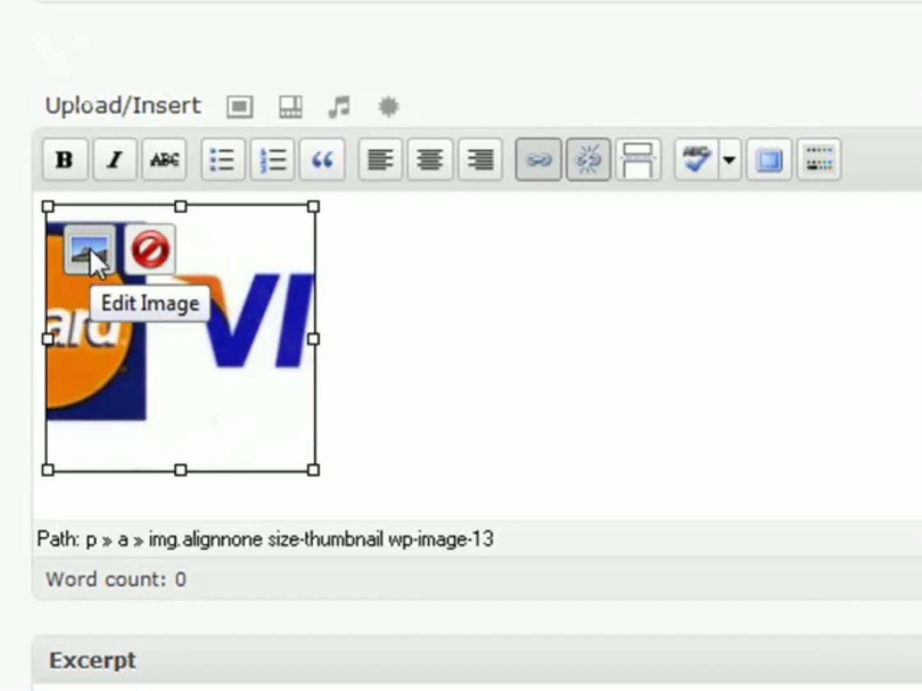
{"action": "left_click", "coordinate": [145, 253]}
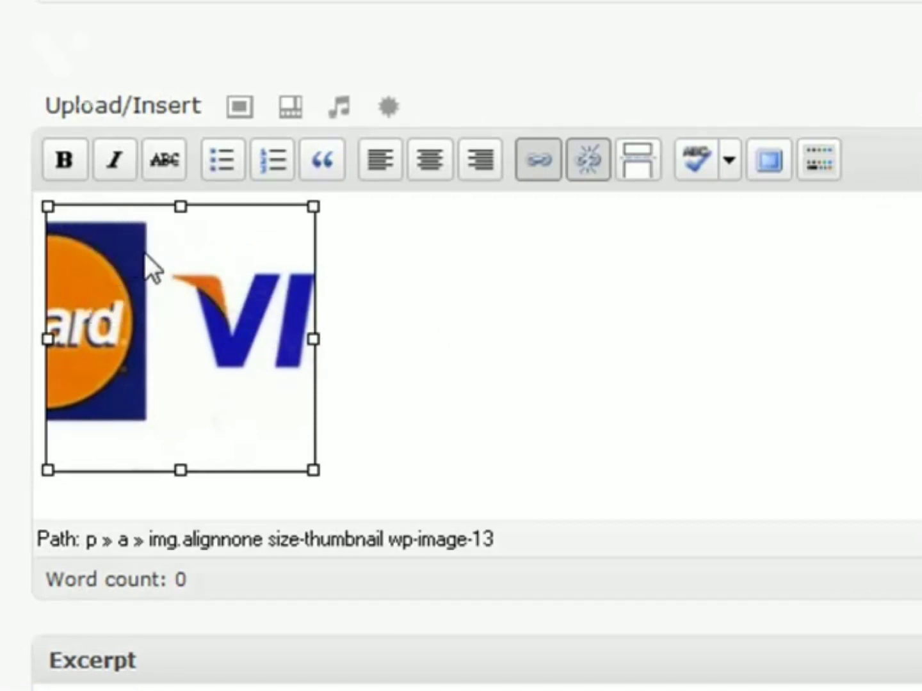
{"action": "left_click", "coordinate": [169, 343]}
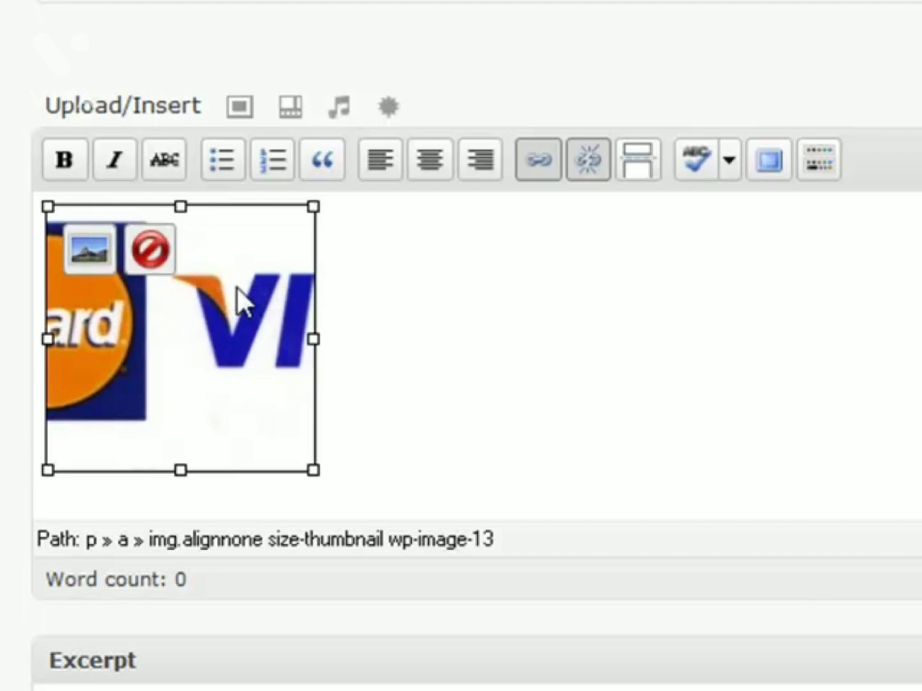
{"action": "left_click", "coordinate": [382, 274]}
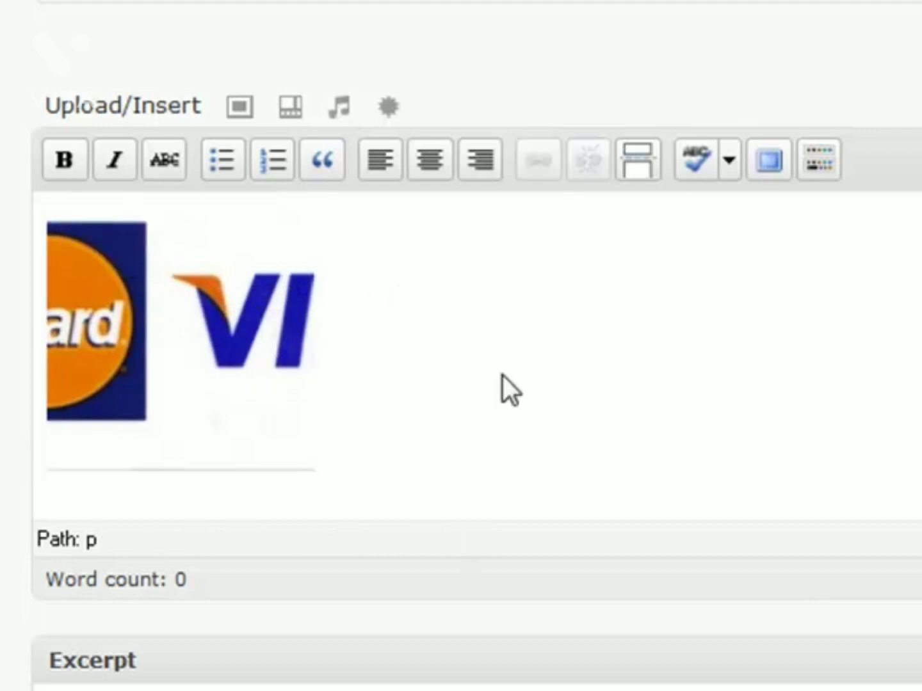
{"action": "scroll", "coordinate": [503, 382], "scroll_direction": "up", "scroll_amount": 2}
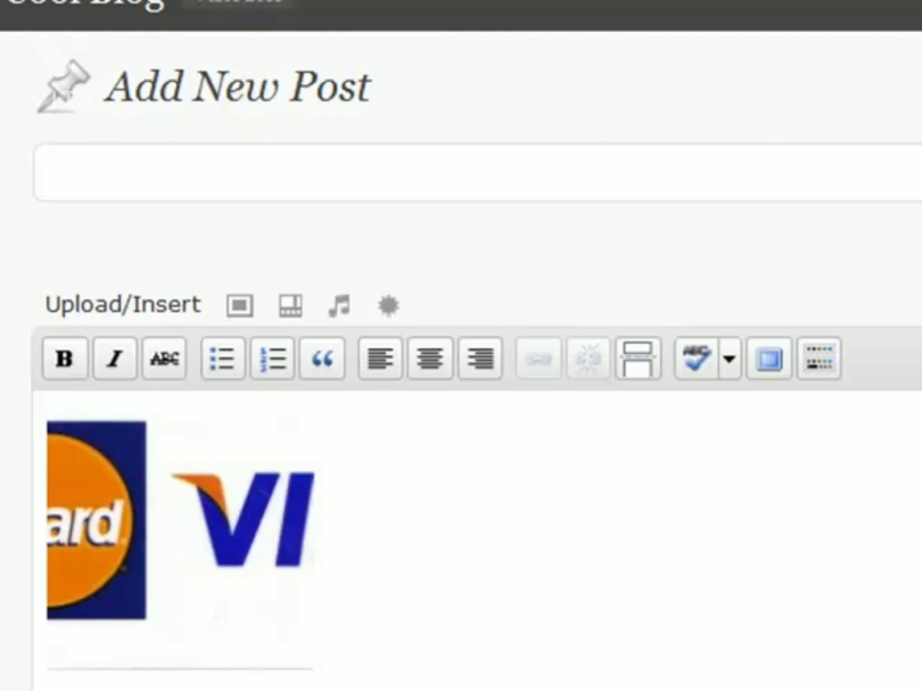
Step: Reload away from the unsaved post and confirm leaving, landing on the Dashboard
{"action": "key", "text": "F5"}
{"action": "key", "text": "Return"}
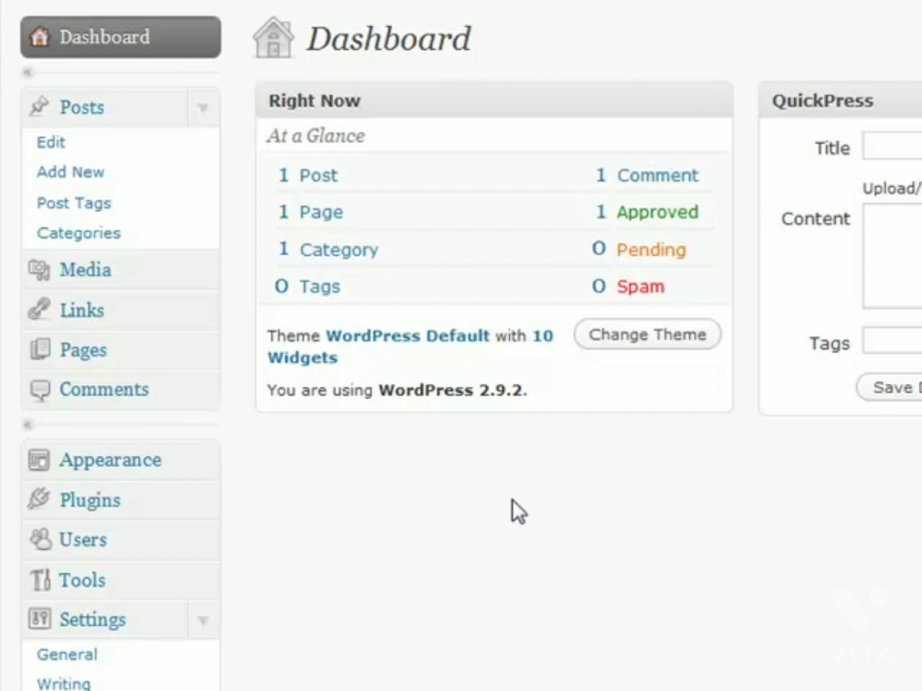
Step: Open the Tools page with its Turbo Gears status and Press This bookmarklet
{"action": "left_click", "coordinate": [202, 580]}
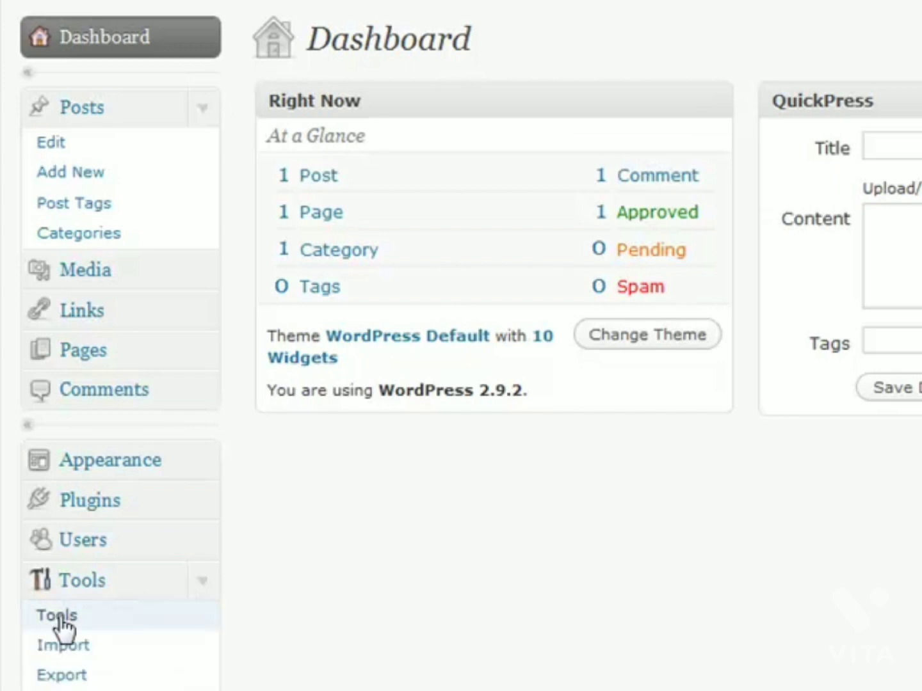
{"action": "left_click", "coordinate": [160, 621]}
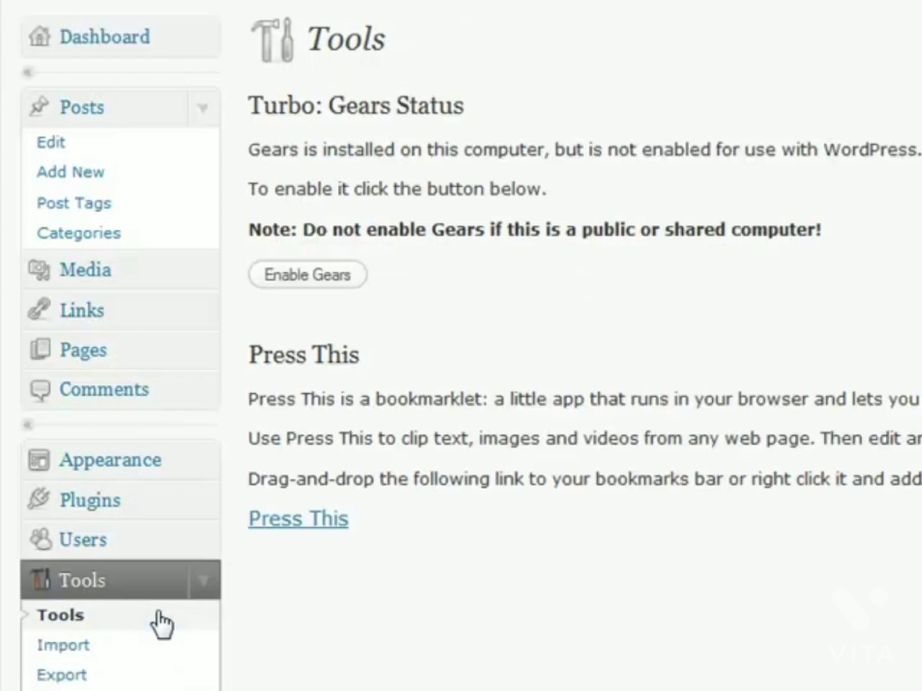
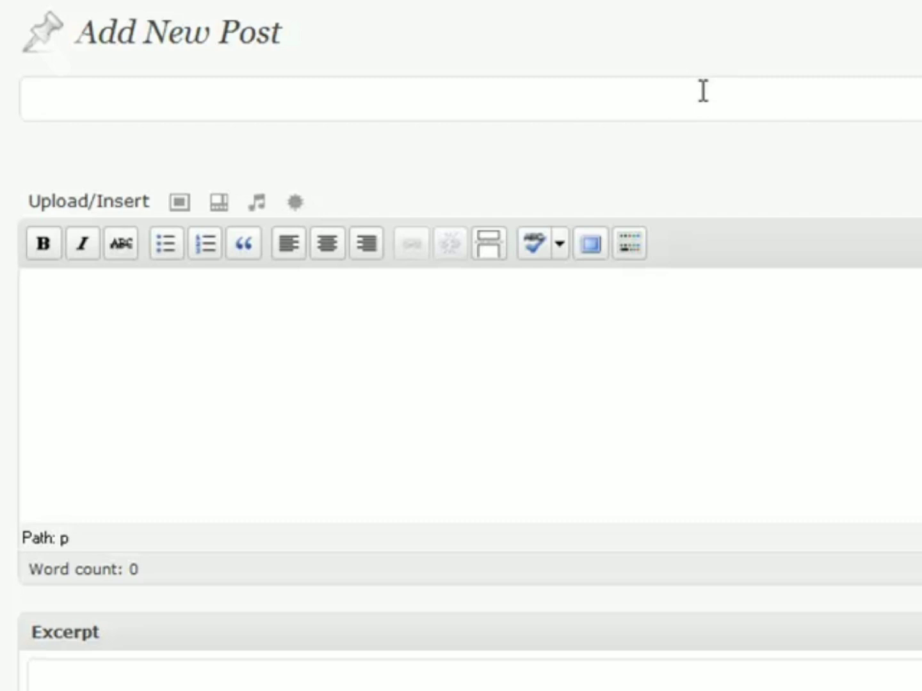
Step: Title the post 'Sample Video' and paste the Ode To Joy YouTube address into its body
{"action": "type", "text": "Sample Video"}
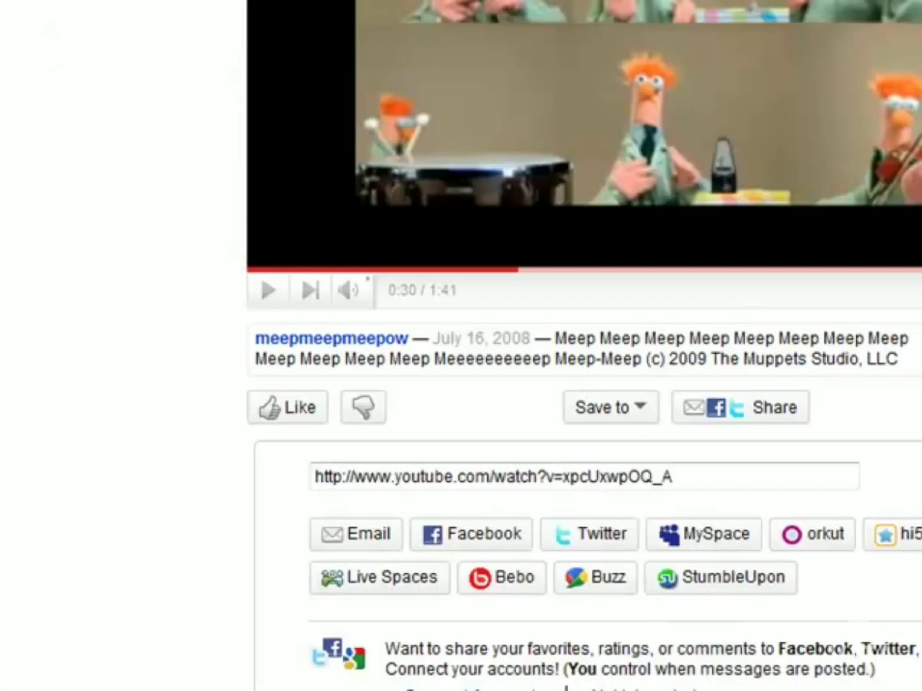
{"action": "scroll", "coordinate": [39, 356], "scroll_direction": "up", "scroll_amount": 5}
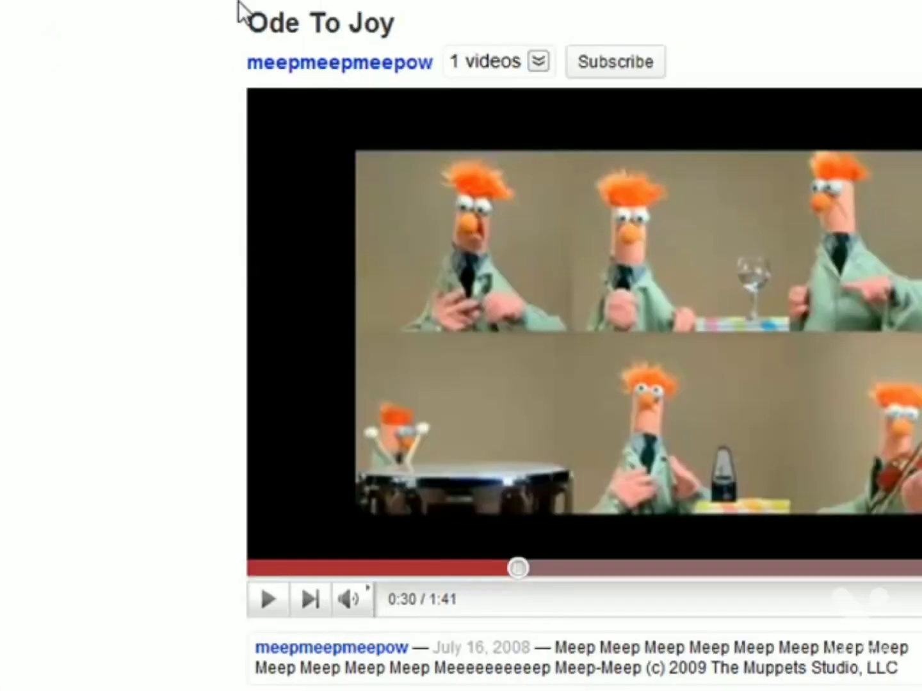
{"action": "scroll", "coordinate": [97, 300], "scroll_direction": "down", "scroll_amount": 3}
{"action": "left_click", "coordinate": [665, 631]}
{"action": "left_click_drag", "start_coordinate": [665, 631], "coordinate": [254, 625]}
{"action": "key", "text": "ctrl+c"}
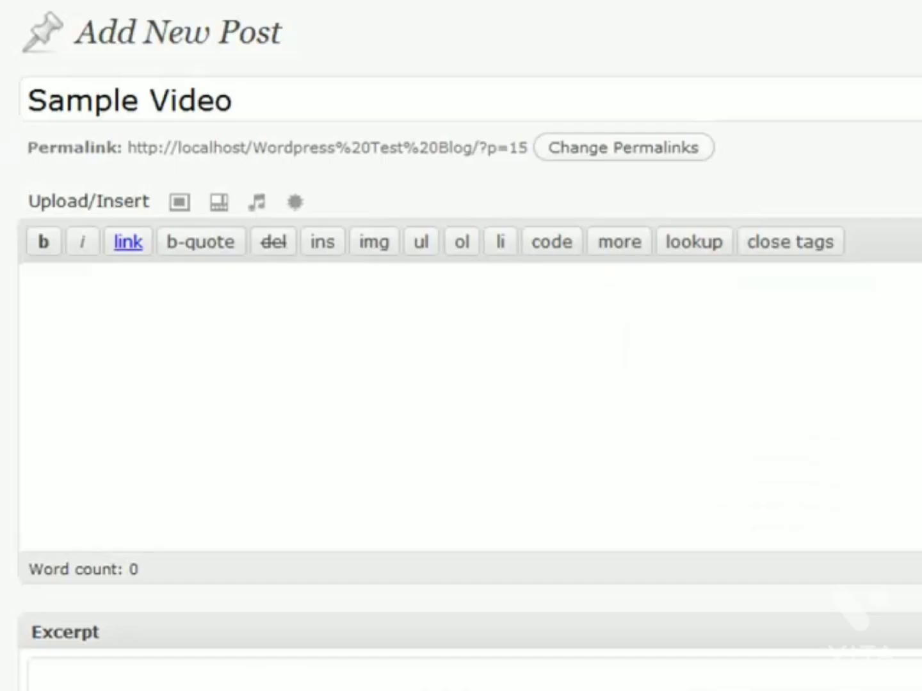
{"action": "left_click", "coordinate": [487, 358]}
{"action": "key", "text": "ctrl+v"}
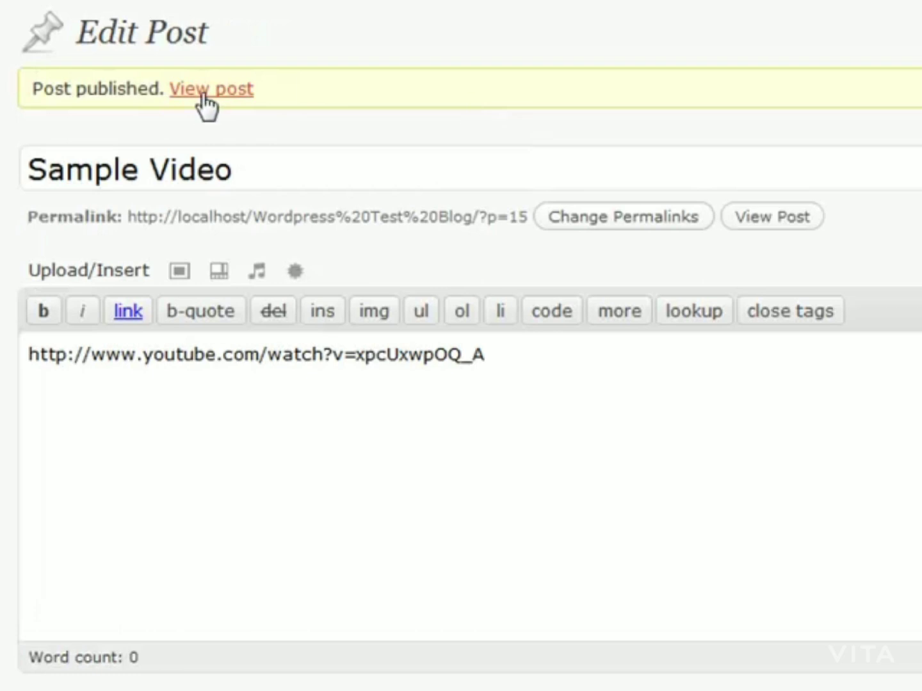
Step: View the published Sample Video post on the site
{"action": "left_click", "coordinate": [204, 97]}
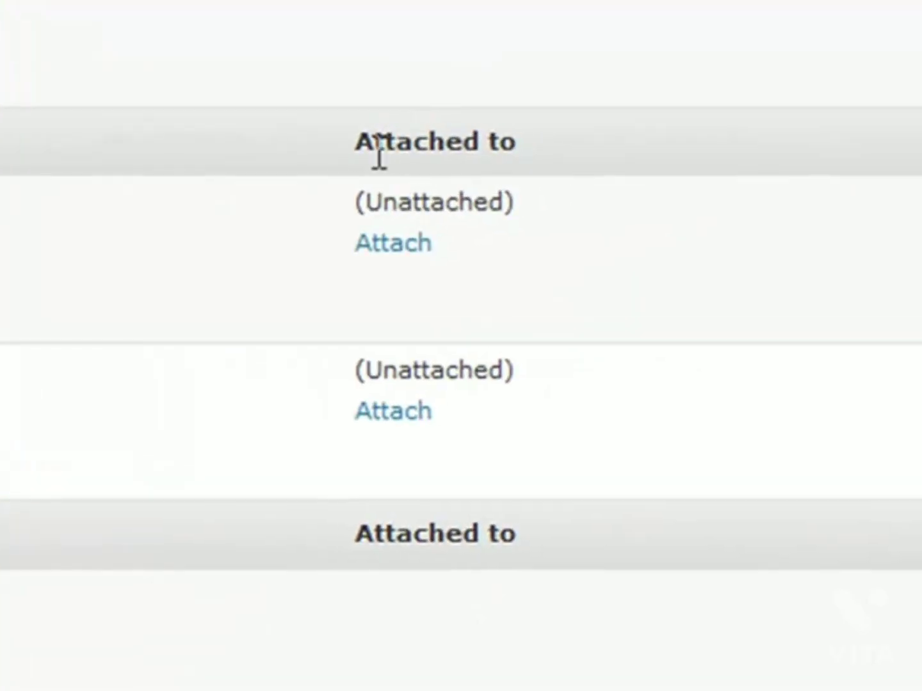
Step: Highlight the Attached to column and the first file's Unattached status in the Media Library
{"action": "left_click_drag", "start_coordinate": [357, 146], "coordinate": [617, 164]}
{"action": "left_click", "coordinate": [617, 164]}
{"action": "left_click_drag", "start_coordinate": [582, 228], "coordinate": [277, 197]}
{"action": "left_click", "coordinate": [277, 195]}
Step: Attach credit_card_logo to the Sample Video post found by searching 'sample'
{"action": "left_click", "coordinate": [377, 407]}
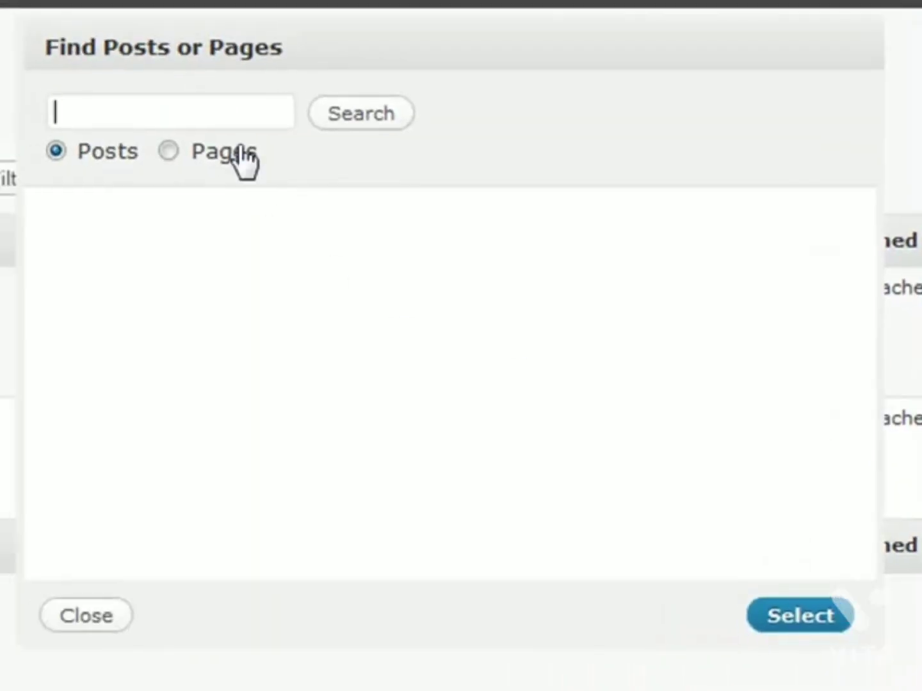
{"action": "left_click", "coordinate": [182, 117]}
{"action": "key", "text": "Down"}
{"action": "key", "text": "Down"}
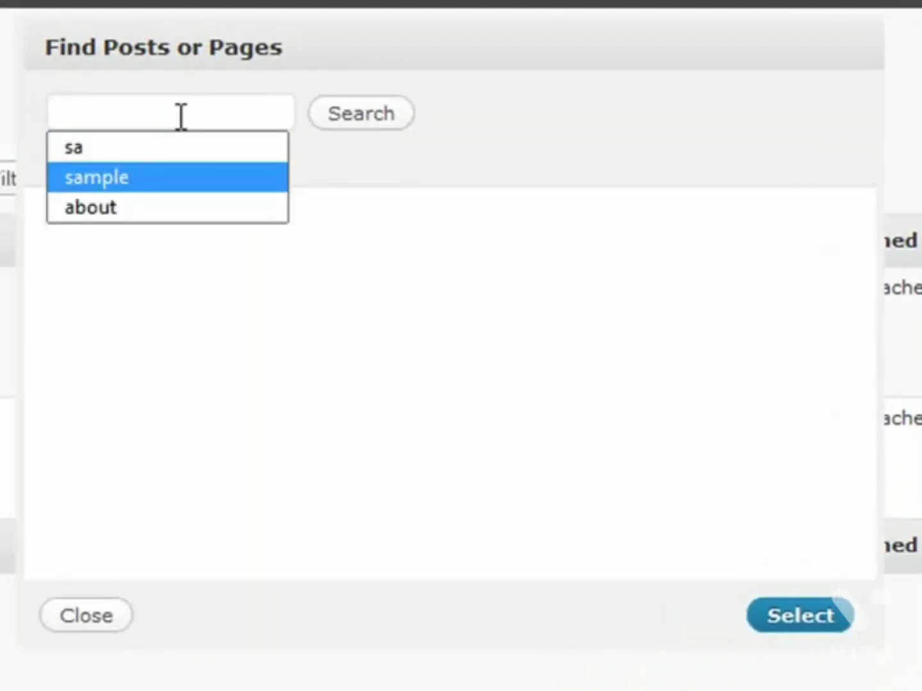
{"action": "key", "text": "Return"}
{"action": "left_click", "coordinate": [343, 122]}
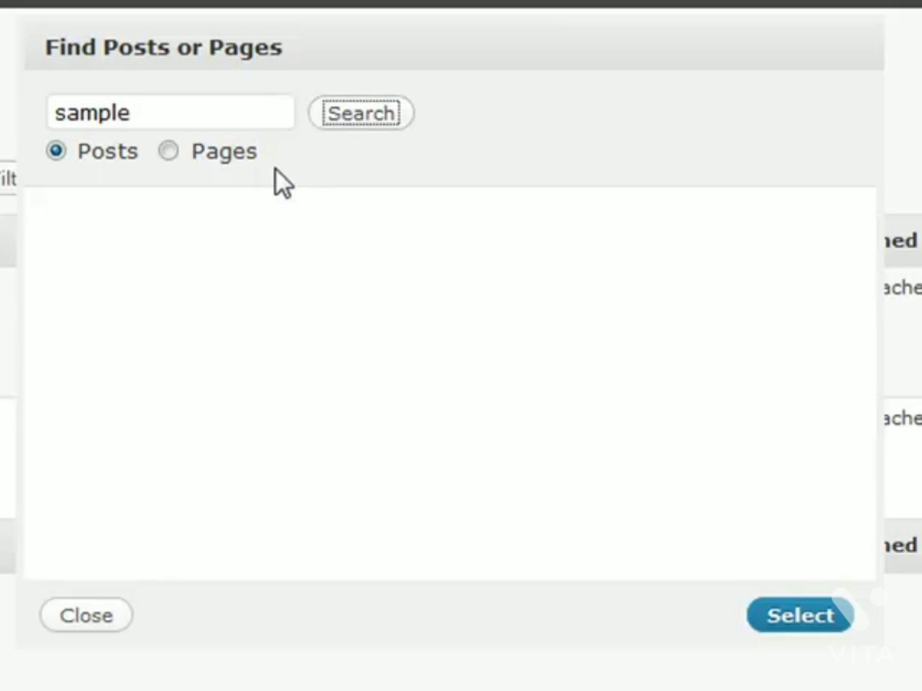
{"action": "left_click", "coordinate": [53, 276]}
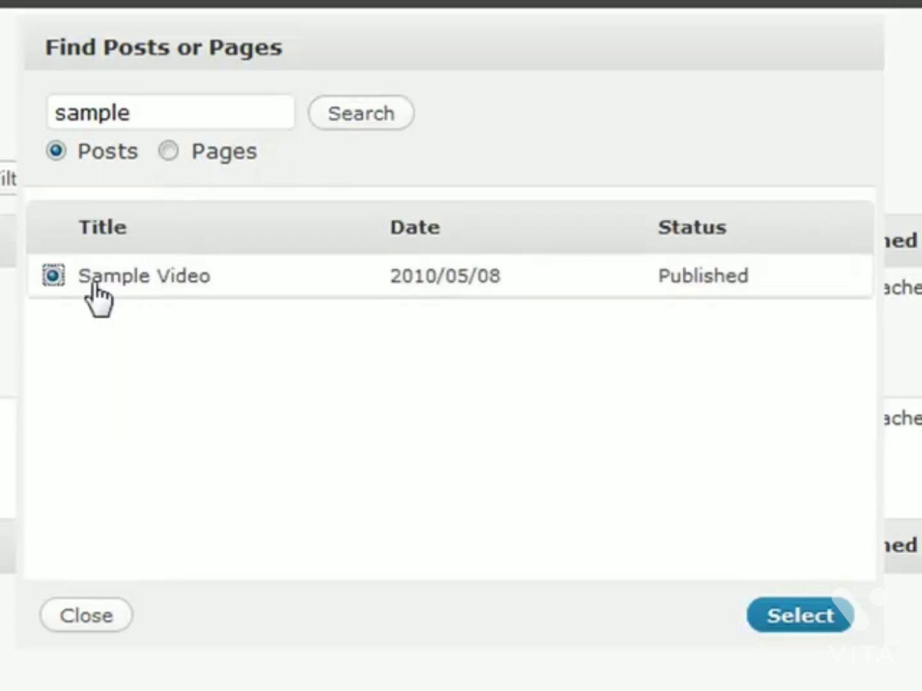
{"action": "left_click", "coordinate": [782, 634]}
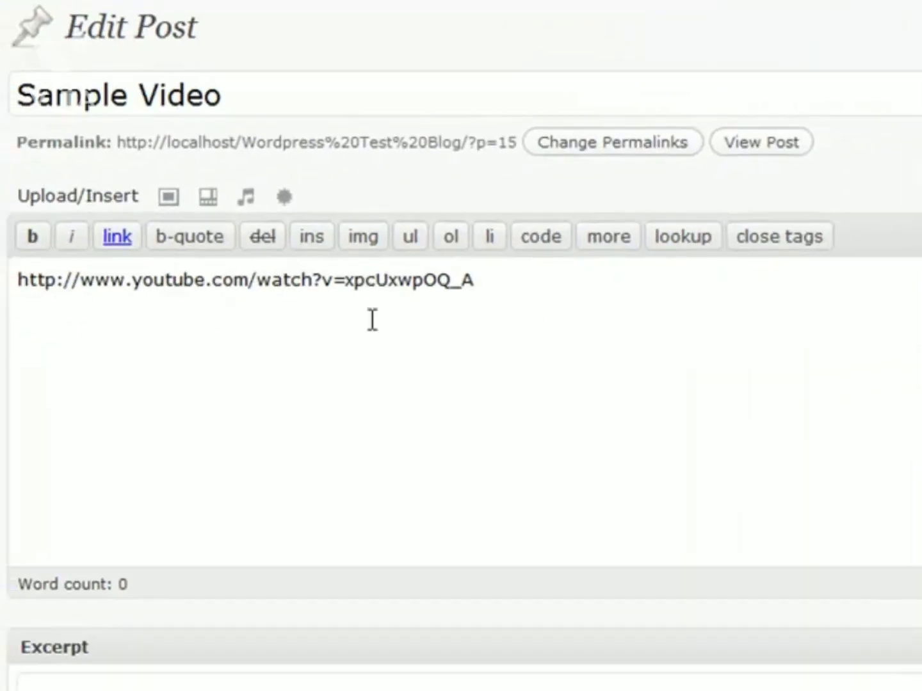
Step: In the Visual editor, type a [gallery] shortcode on a new line below the YouTube URL
{"action": "left_click", "coordinate": [919, 198]}
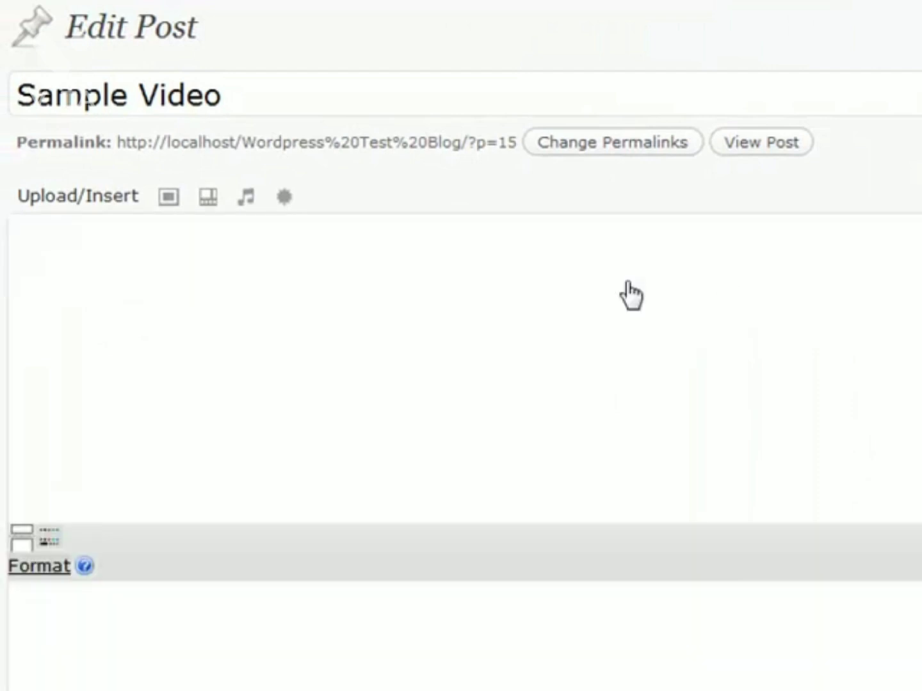
{"action": "left_click", "coordinate": [594, 285]}
{"action": "key", "text": "Return"}
{"action": "key", "text": "Return"}
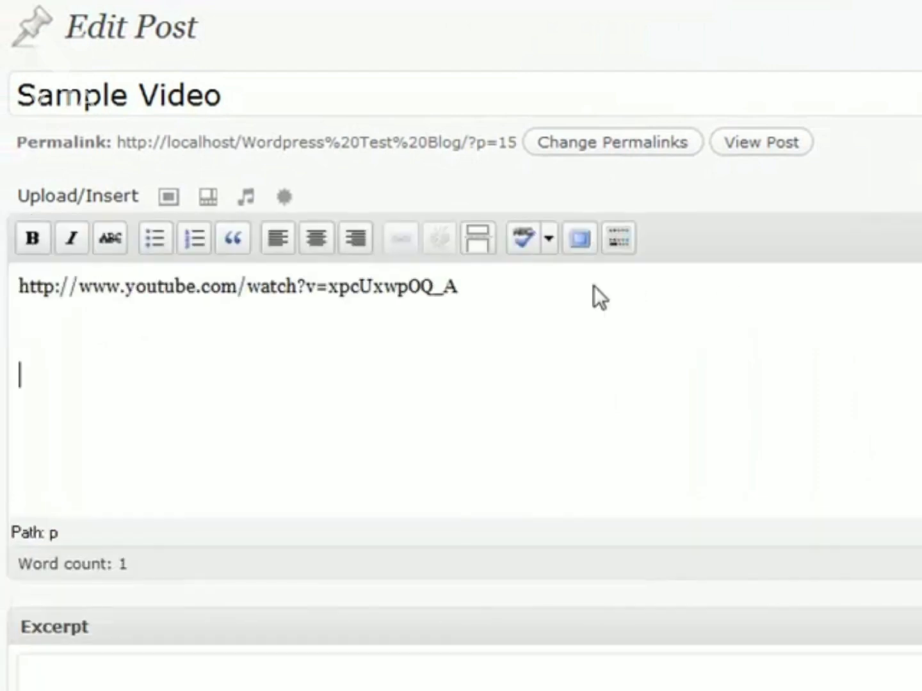
{"action": "type", "text": "[]"}
{"action": "key", "text": "Left"}
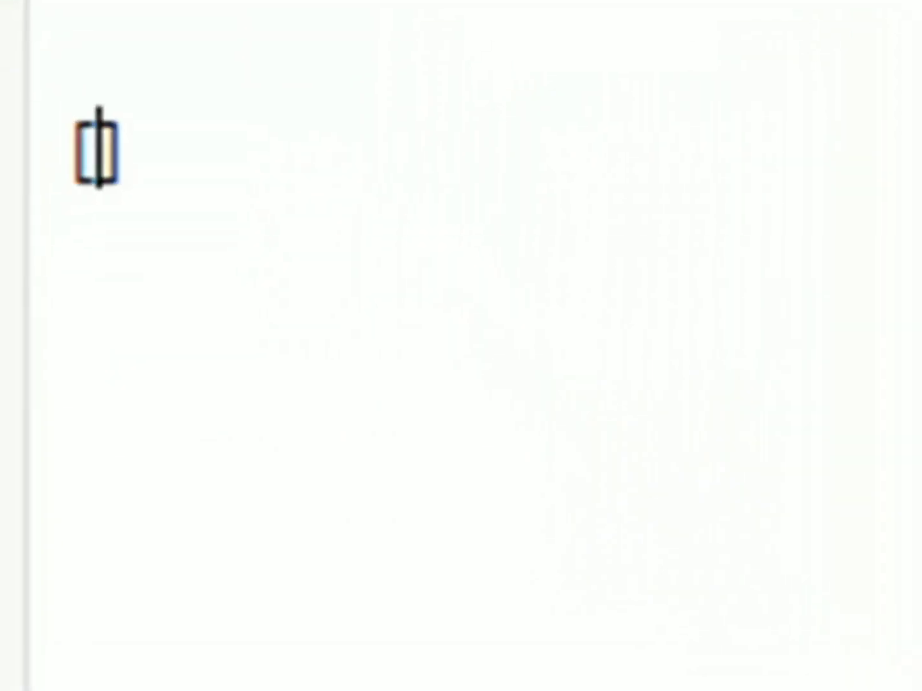
{"action": "type", "text": "gallery"}
{"action": "key", "text": "Right"}
{"action": "key", "text": "Up"}
{"action": "key", "text": "Down"}
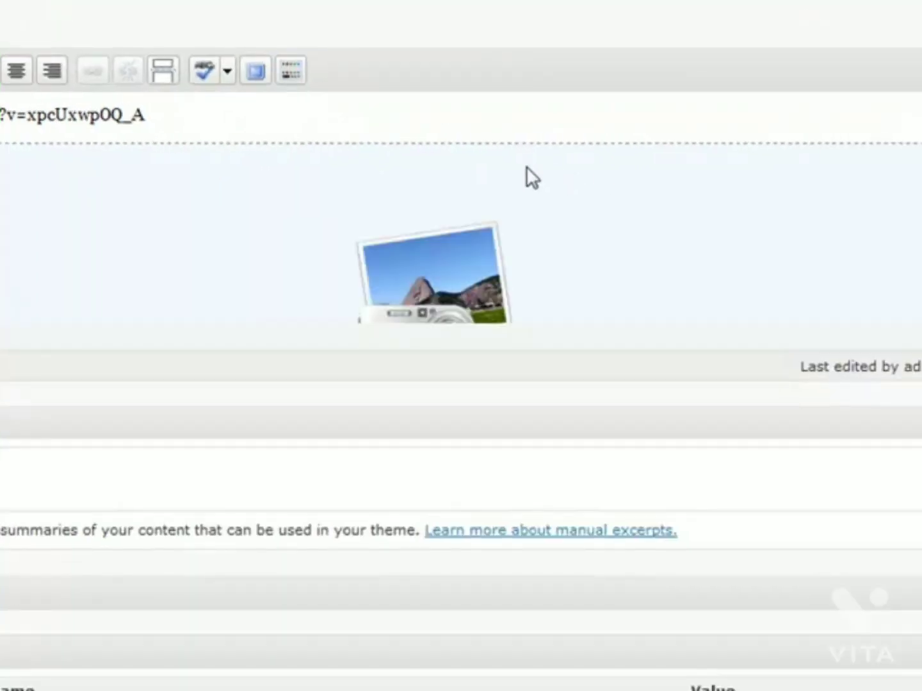
Step: Select the gallery placeholder, then expand and collapse the credit_card_logo image's details
{"action": "left_click", "coordinate": [571, 193]}
{"action": "scroll", "coordinate": [570, 192], "scroll_direction": "down", "scroll_amount": 2}
{"action": "scroll", "coordinate": [529, 201], "scroll_direction": "up", "scroll_amount": 2}
{"action": "scroll", "coordinate": [605, 214], "scroll_direction": "down", "scroll_amount": 2}
{"action": "scroll", "coordinate": [146, 235], "scroll_direction": "up", "scroll_amount": 2}
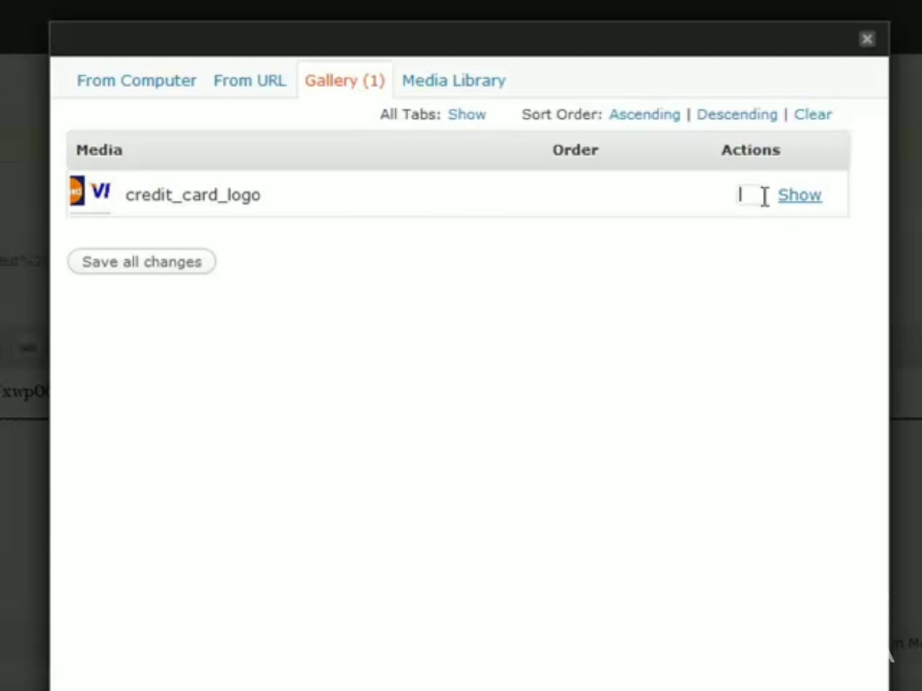
{"action": "left_click", "coordinate": [793, 195]}
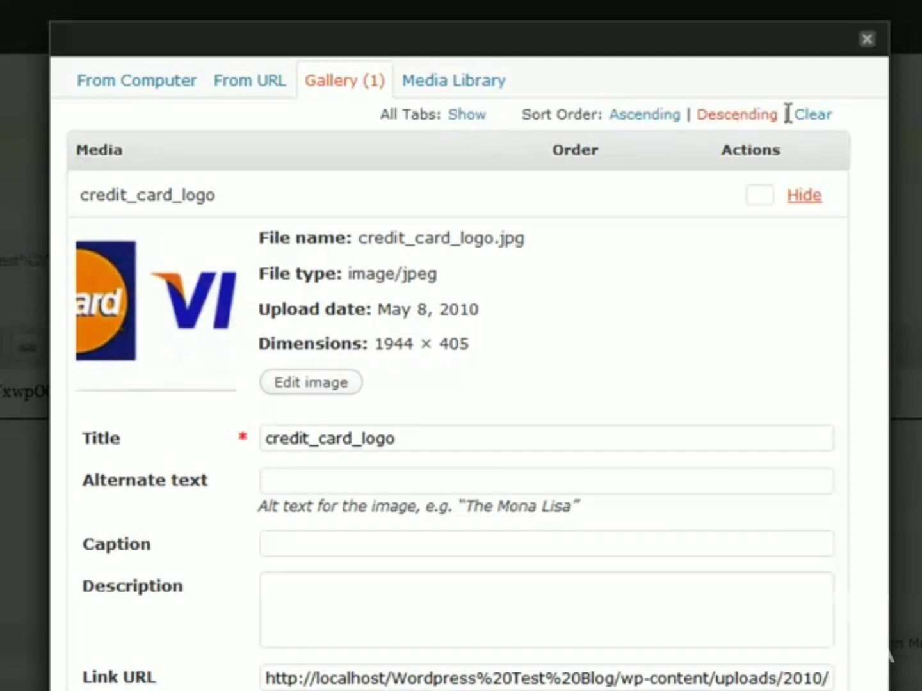
{"action": "left_click", "coordinate": [802, 202]}
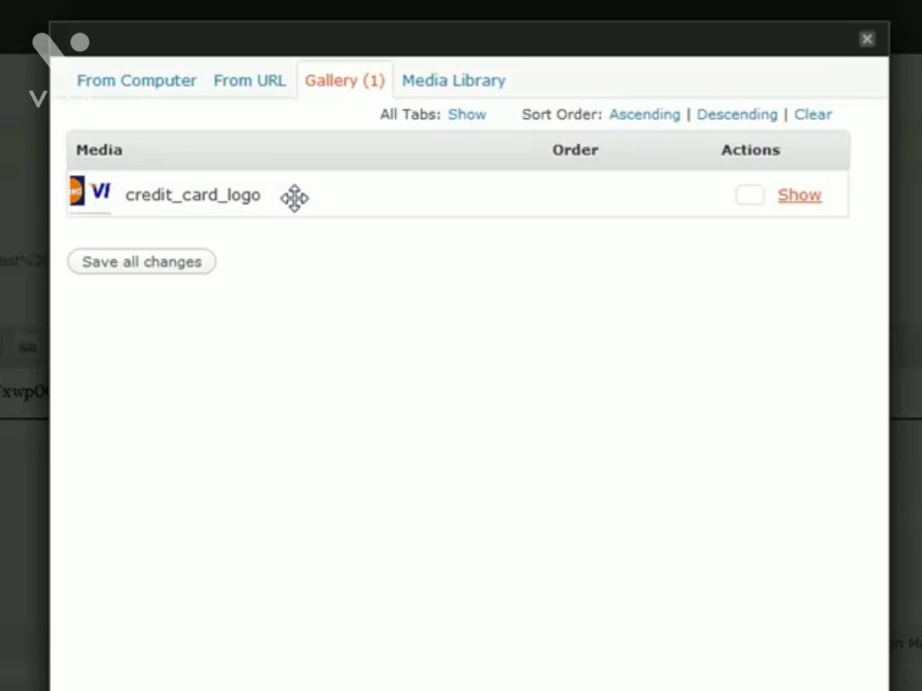
Step: Type 'This is bold text.' on a new top line above the YouTube link and make it bold
{"action": "left_click", "coordinate": [867, 44]}
{"action": "key", "text": "Return"}
{"action": "key", "text": "Return"}
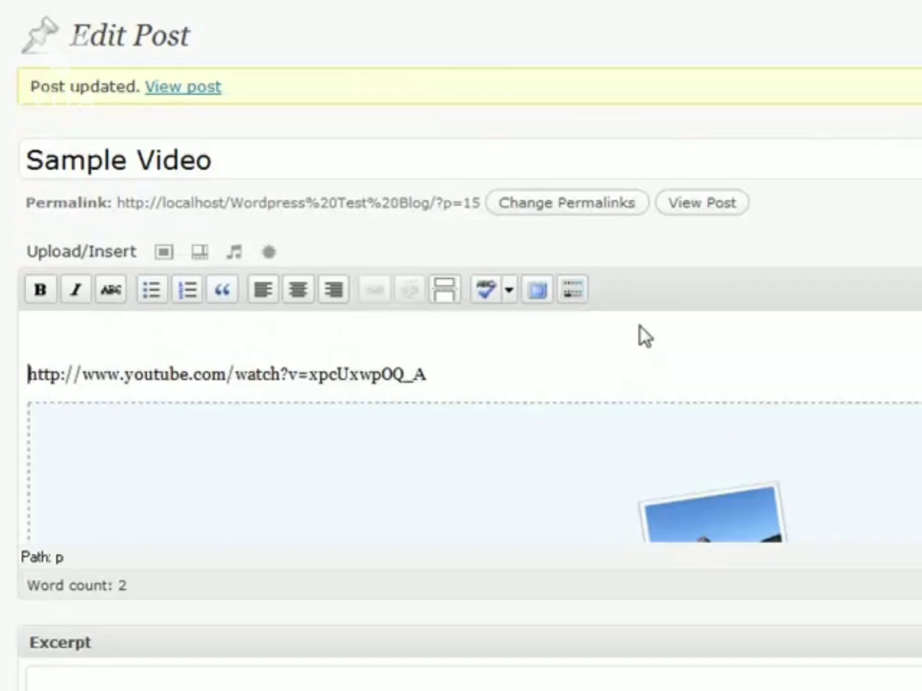
{"action": "key", "text": "Up"}
{"action": "key", "text": "Up"}
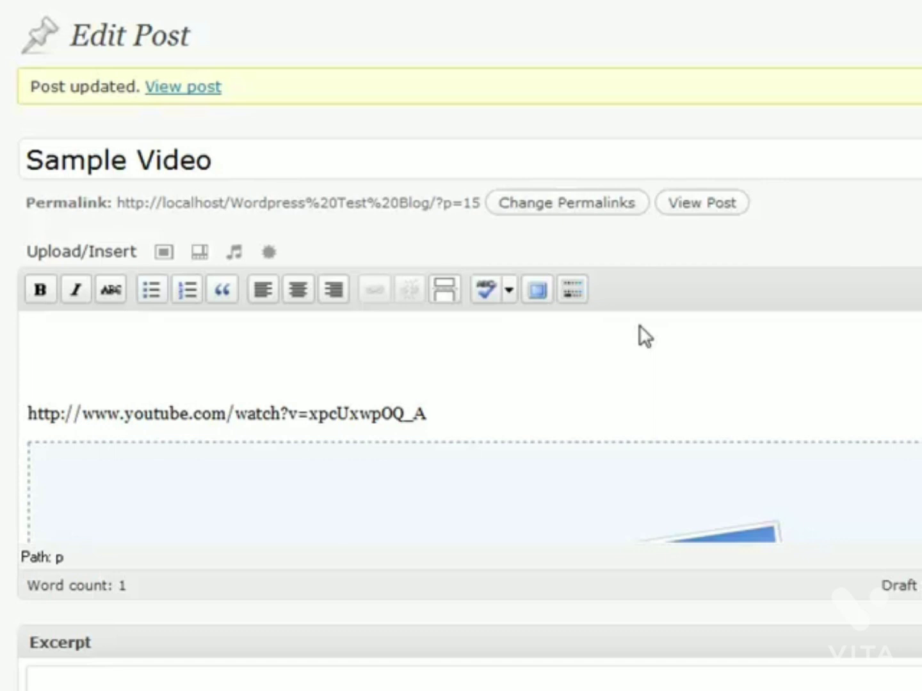
{"action": "type", "text": "This is bold text."}
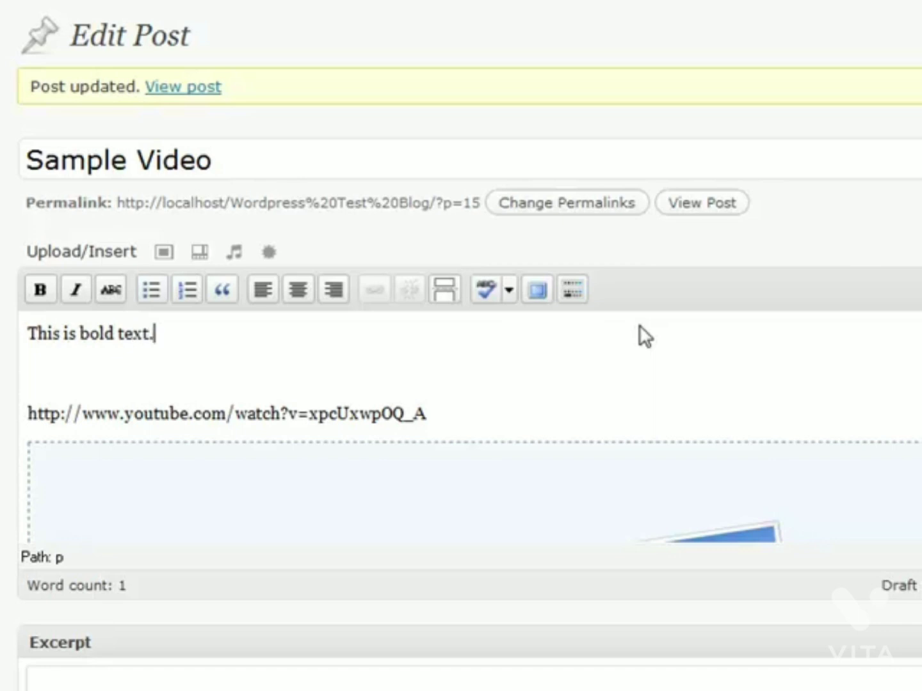
{"action": "key", "text": "shift+Home"}
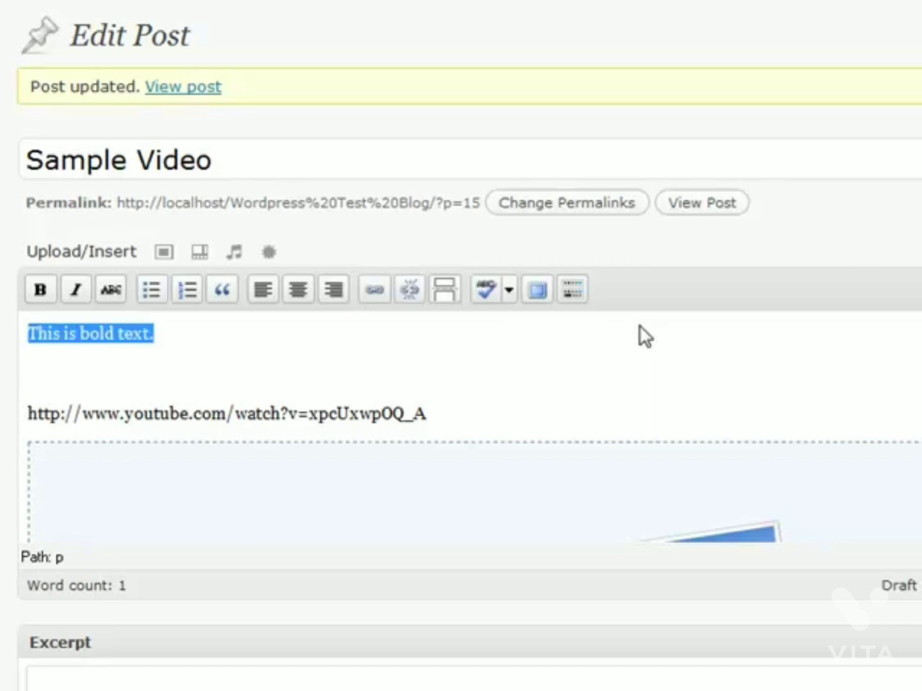
{"action": "key", "text": "ctrl+b"}
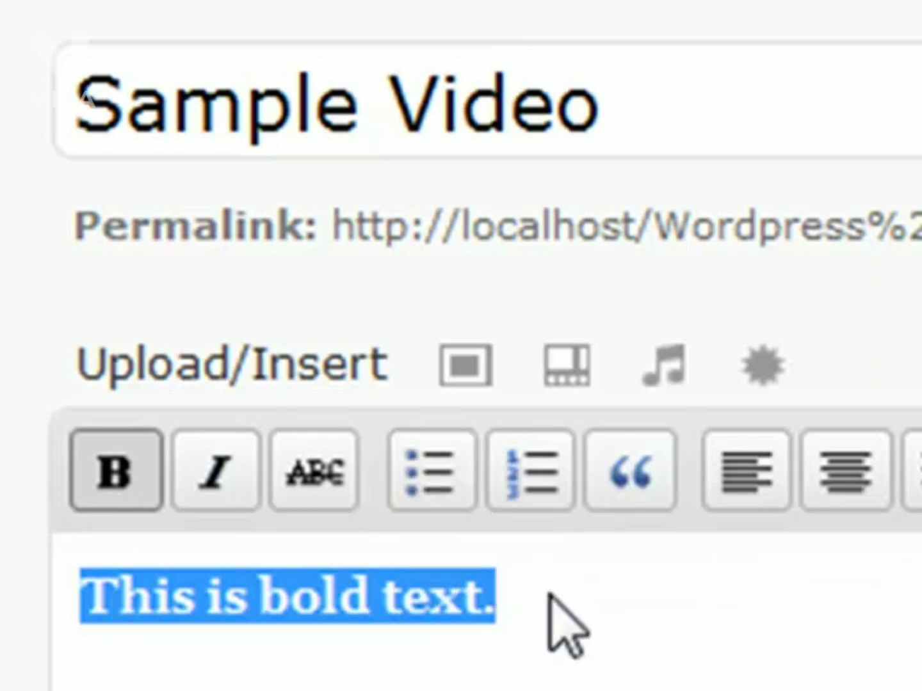
Step: Reselect 'This is bold text.' and toggle its bold formatting off with the B button
{"action": "left_click", "coordinate": [506, 611]}
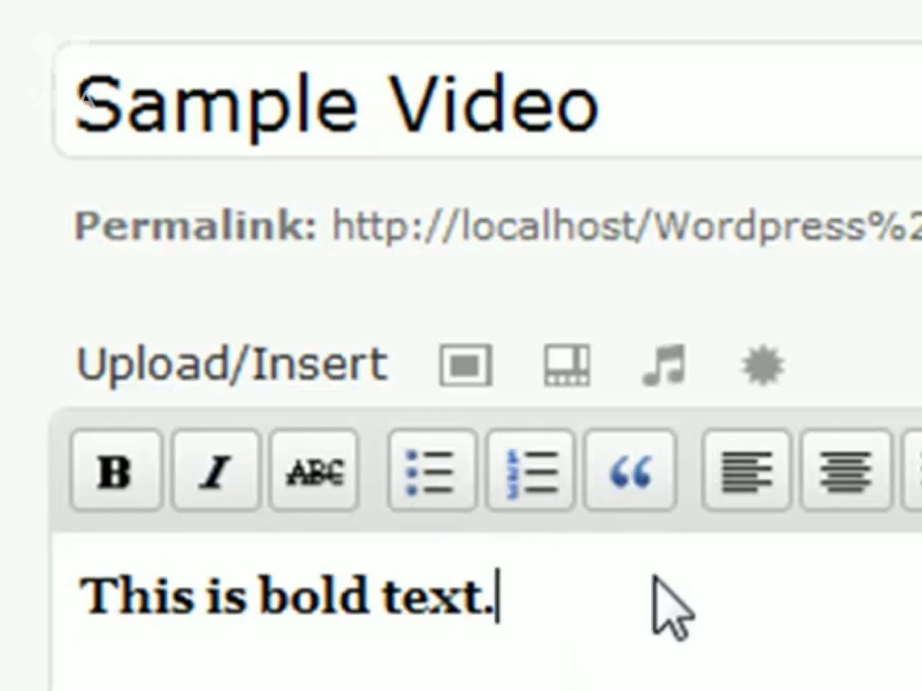
{"action": "key", "text": "ctrl+a"}
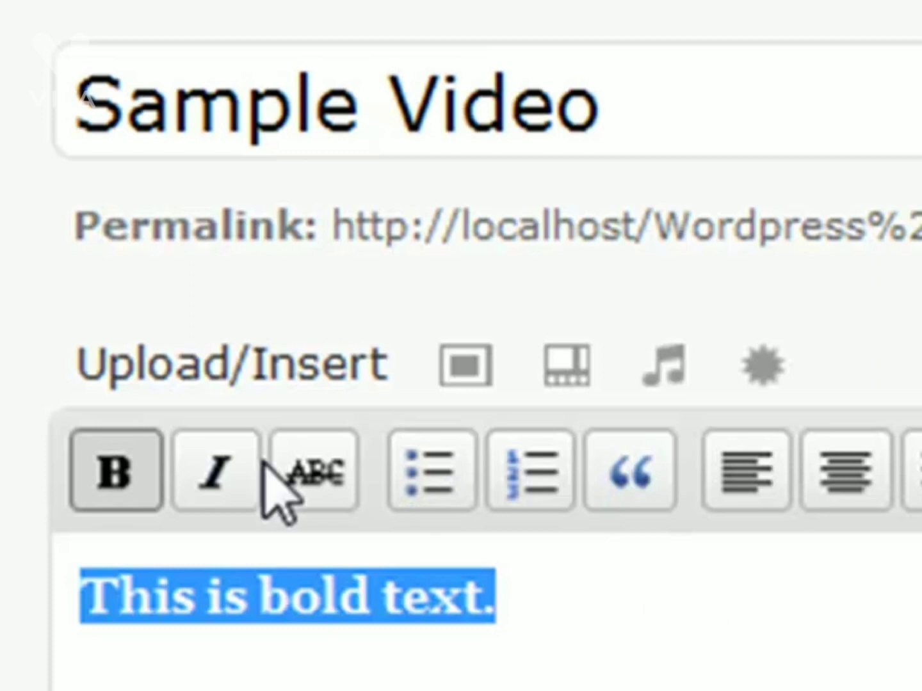
{"action": "left_click", "coordinate": [100, 481]}
{"action": "left_click", "coordinate": [597, 594]}
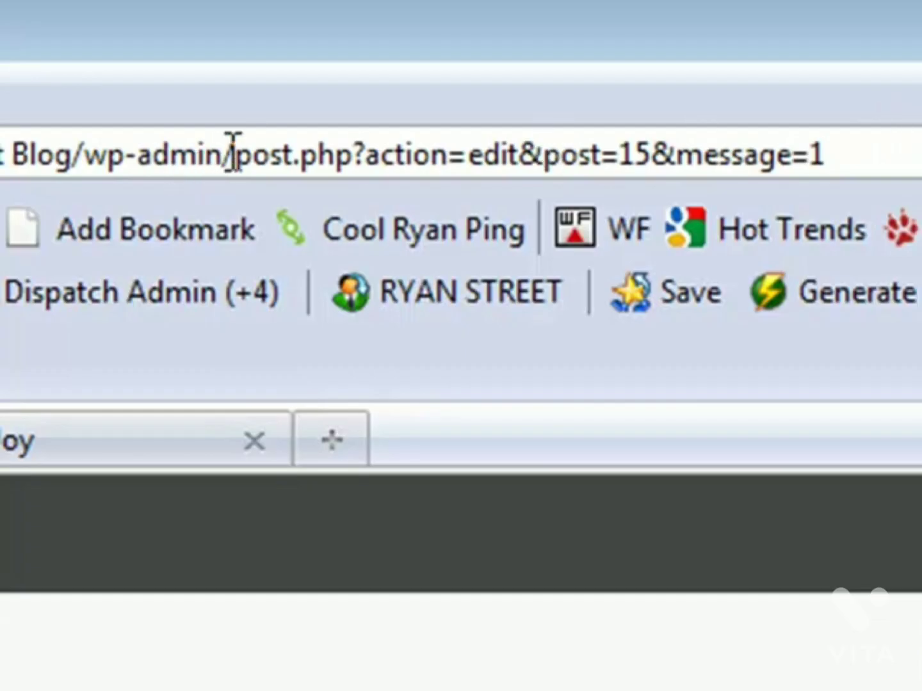
Step: Replace the address after wp-admin with /options.php to load the All Settings page
{"action": "left_click_drag", "start_coordinate": [230, 154], "coordinate": [826, 156]}
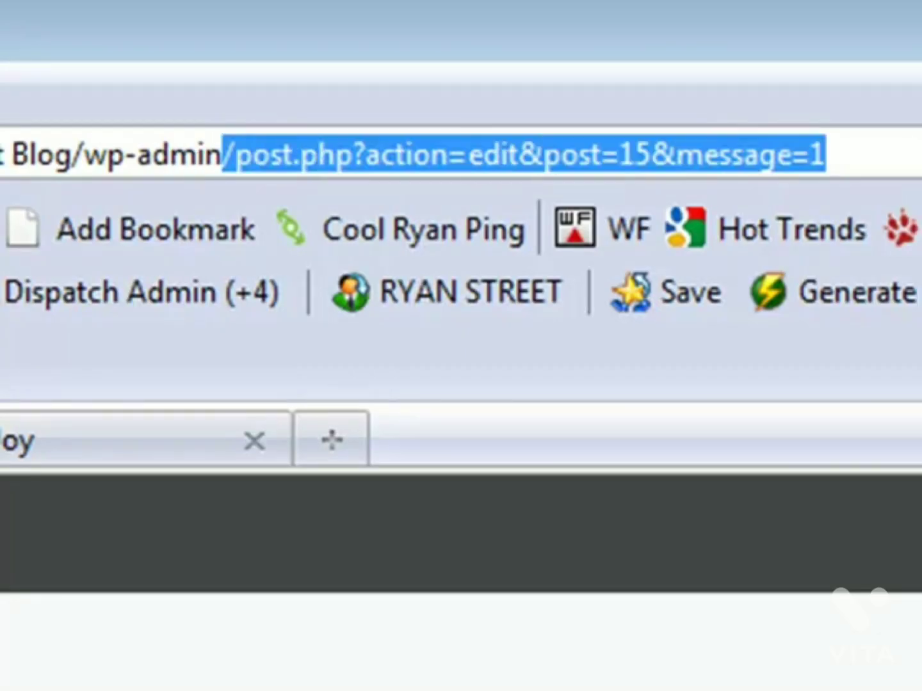
{"action": "type", "text": "/options.php"}
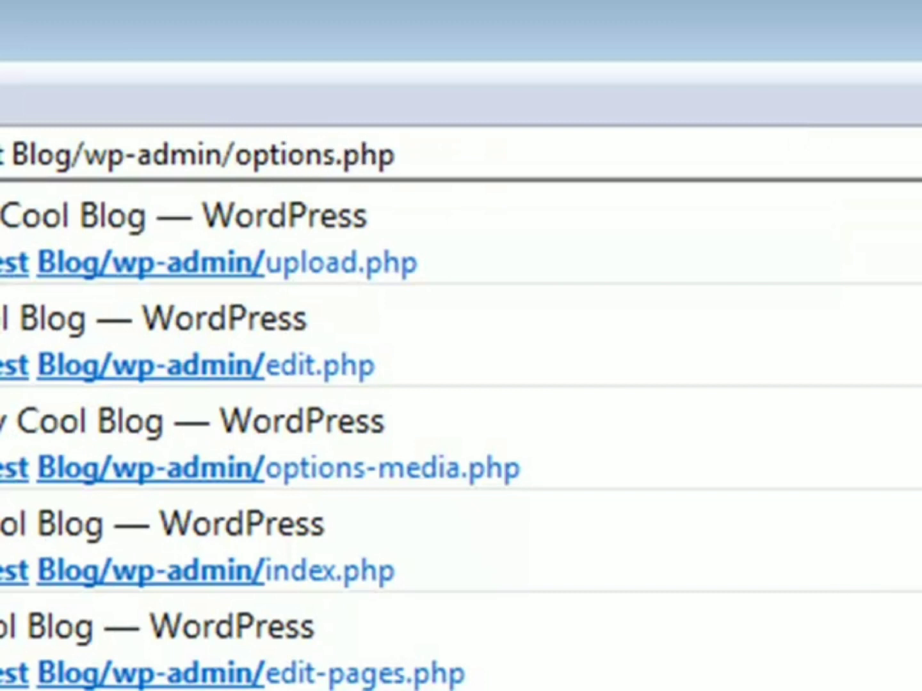
{"action": "key", "text": "Return"}
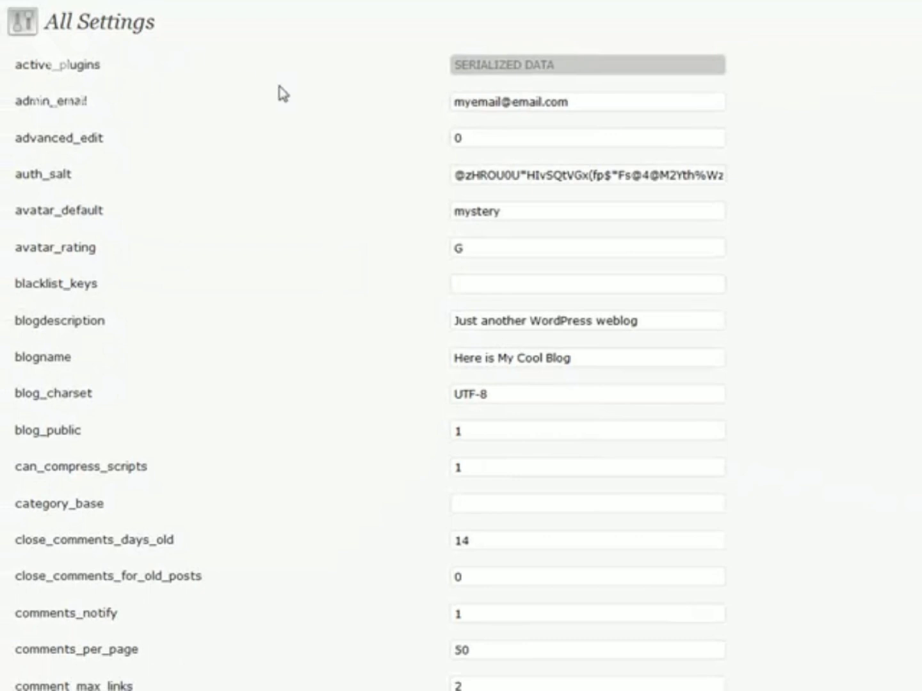
Step: Scroll through the All Settings options, inspecting the admin_email value and the page heading
{"action": "scroll", "coordinate": [186, 88], "scroll_direction": "down", "scroll_amount": 2}
{"action": "scroll", "coordinate": [186, 87], "scroll_direction": "down", "scroll_amount": 10}
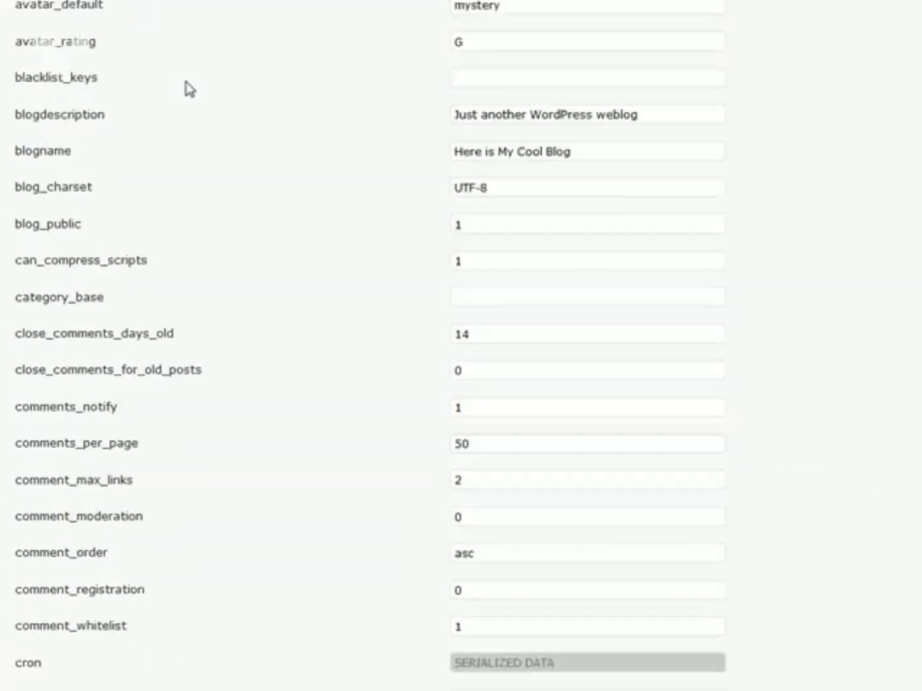
{"action": "scroll", "coordinate": [189, 89], "scroll_direction": "down", "scroll_amount": 20}
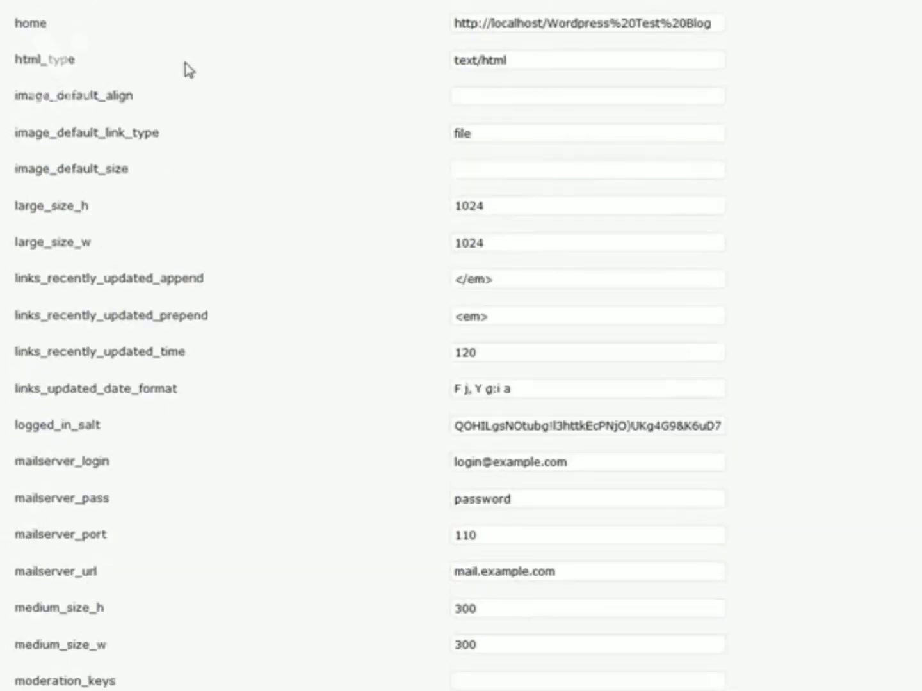
{"action": "scroll", "coordinate": [185, 64], "scroll_direction": "up", "scroll_amount": 6}
{"action": "scroll", "coordinate": [186, 59], "scroll_direction": "down", "scroll_amount": 16}
{"action": "scroll", "coordinate": [186, 59], "scroll_direction": "down", "scroll_amount": 6}
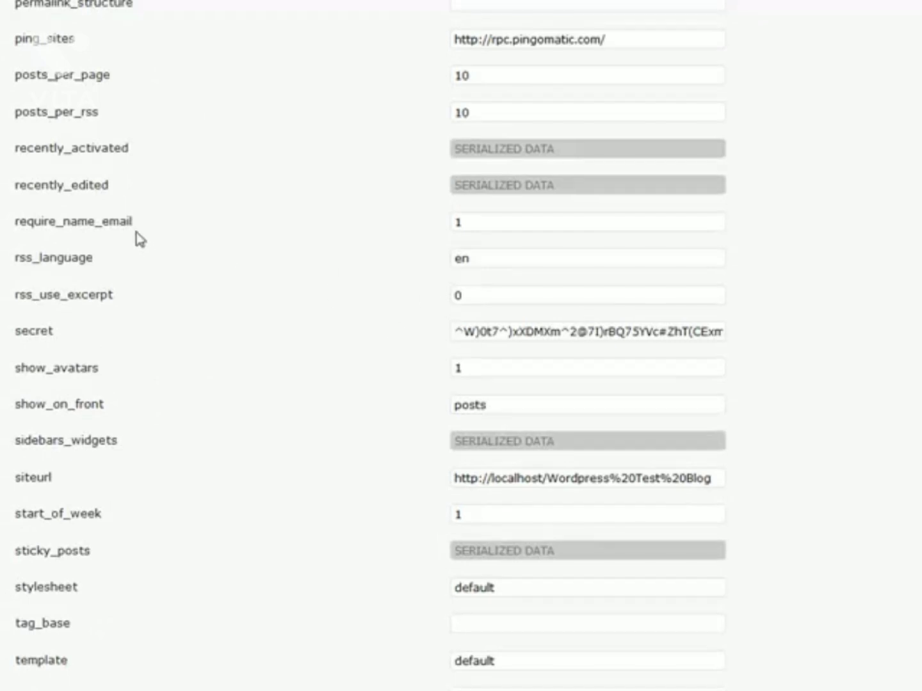
{"action": "scroll", "coordinate": [137, 239], "scroll_direction": "down", "scroll_amount": 12}
{"action": "scroll", "coordinate": [137, 239], "scroll_direction": "down", "scroll_amount": 20}
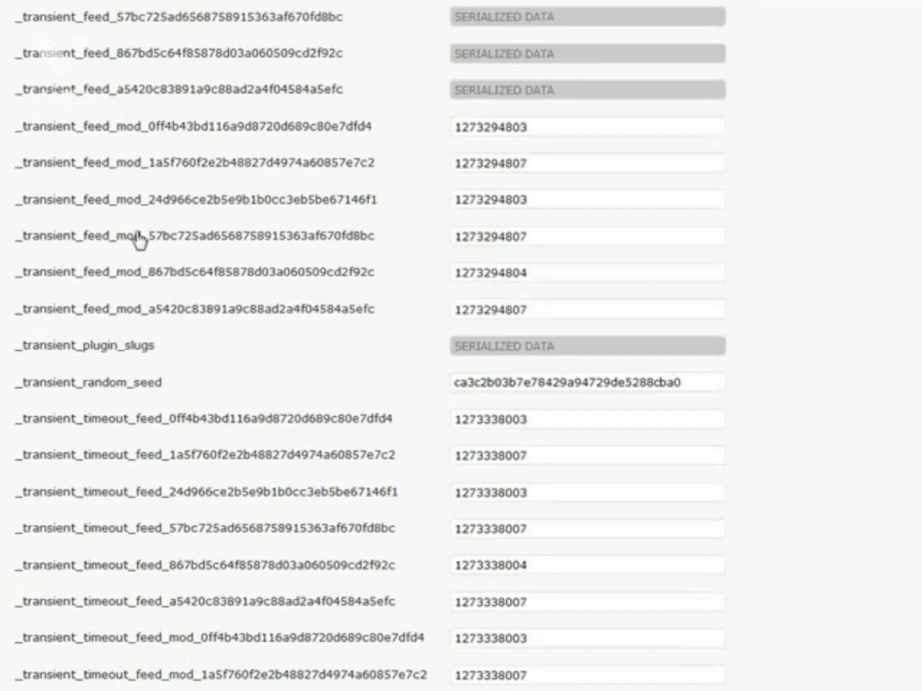
{"action": "scroll", "coordinate": [137, 239], "scroll_direction": "down", "scroll_amount": 4}
{"action": "scroll", "coordinate": [137, 238], "scroll_direction": "up", "scroll_amount": 20}
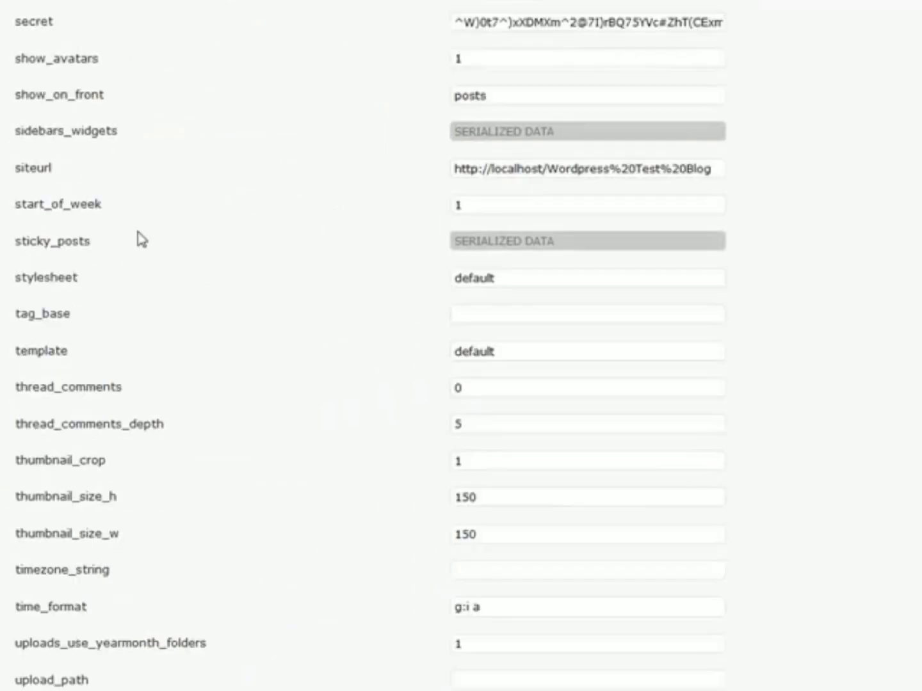
{"action": "scroll", "coordinate": [137, 233], "scroll_direction": "up", "scroll_amount": 20}
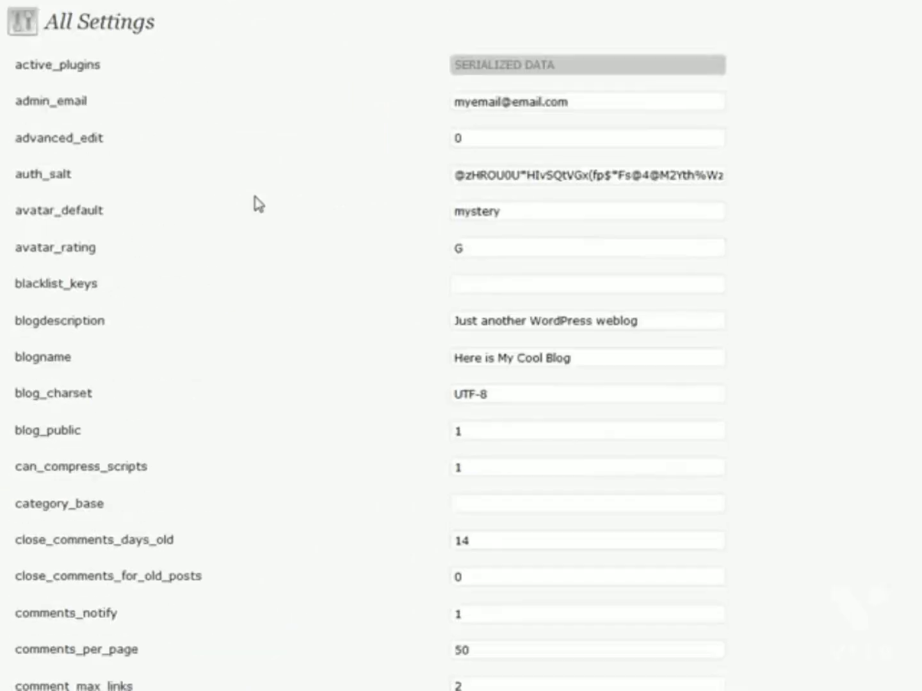
{"action": "double_click", "coordinate": [627, 104]}
{"action": "left_click", "coordinate": [913, 102]}
{"action": "left_click_drag", "start_coordinate": [159, 27], "coordinate": [178, 40]}
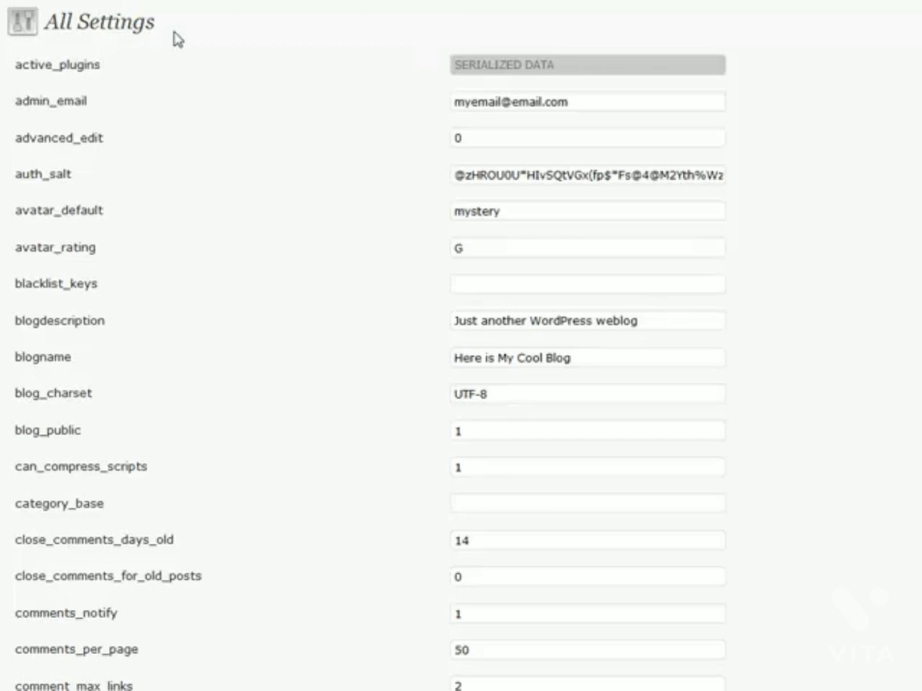